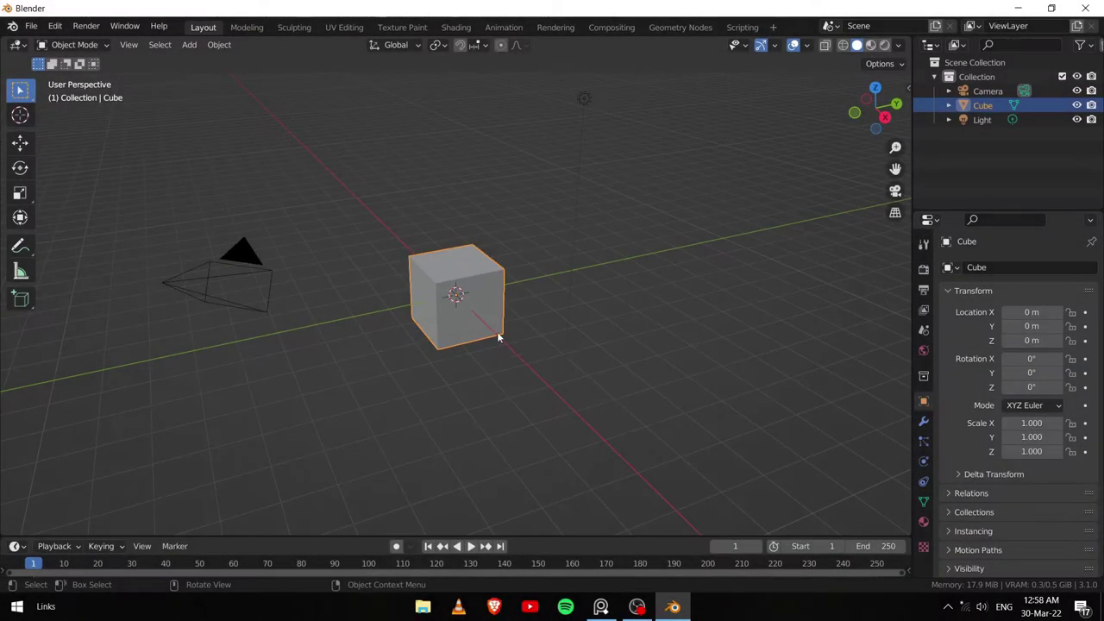
Step: Rotate the new cylinder 90° on X so it lies on its side
middle_click_drag(497, 337, 514, 334)
mouse_move(601, 606)
left_click(603, 526)
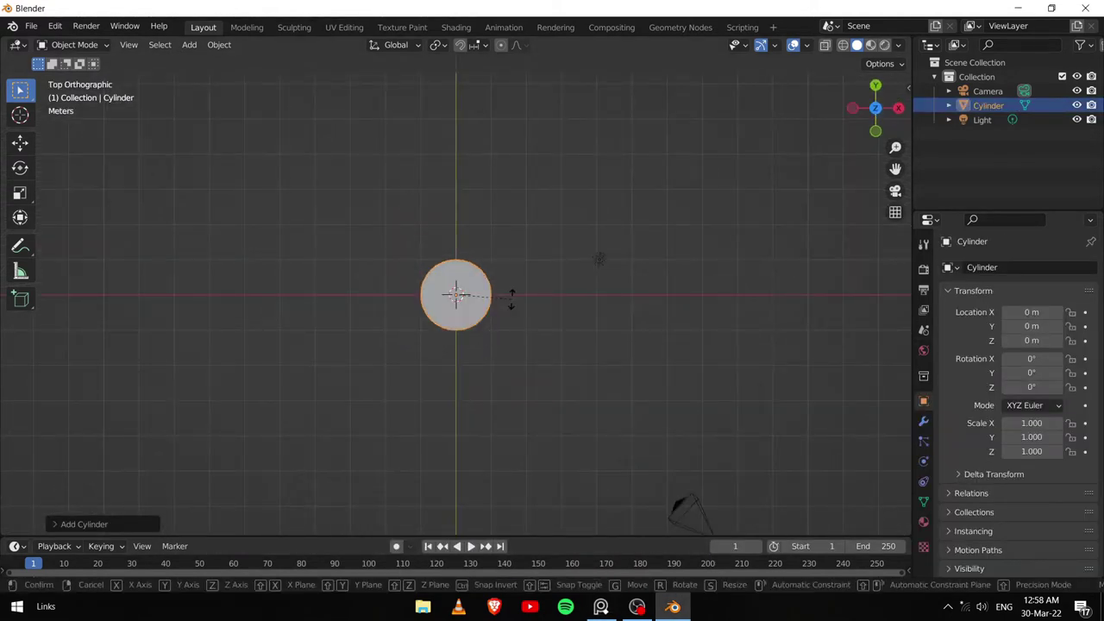
key("r")
key("x")
key("9")
key("0")
key("Return")
Step: Slim and shorten the cylinder to Z 0.438 and move it along Y to 1.016 m
key("s")
middle_click_drag(492, 302, 535, 281)
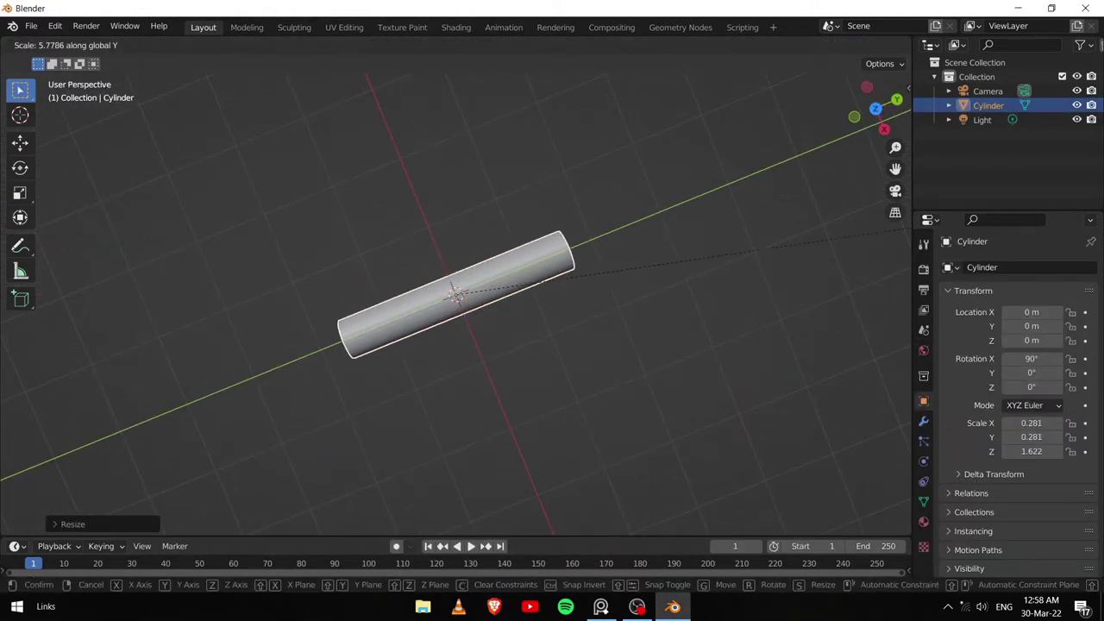
left_click(641, 299)
key("g")
key("y")
left_click(653, 287)
scroll(531, 360, "up", 5)
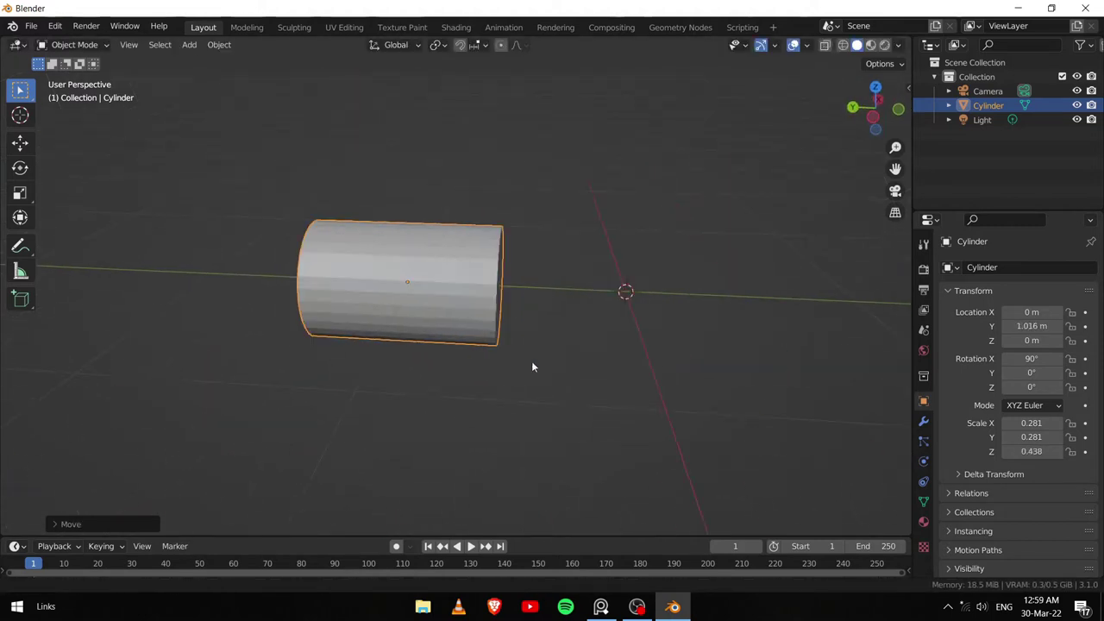
key("Tab")
Step: Line up a top view of the cylinder and clear the mesh selection
middle_click_drag(506, 399, 520, 273)
key("KP_7")
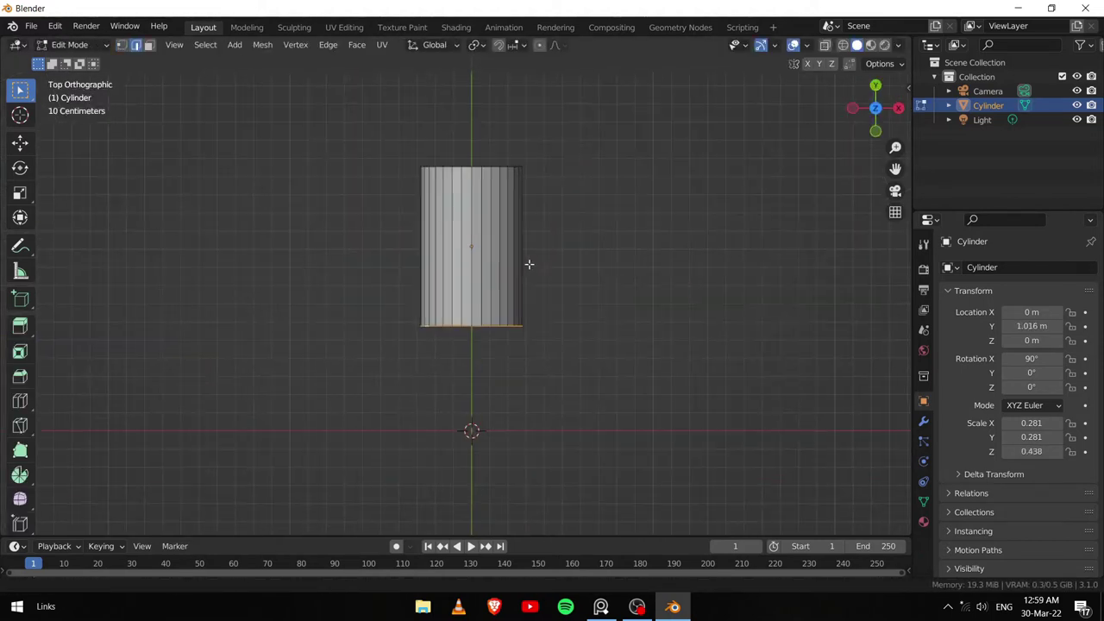
scroll(529, 264, "down", 2)
key("a")
key("e")
key("Escape")
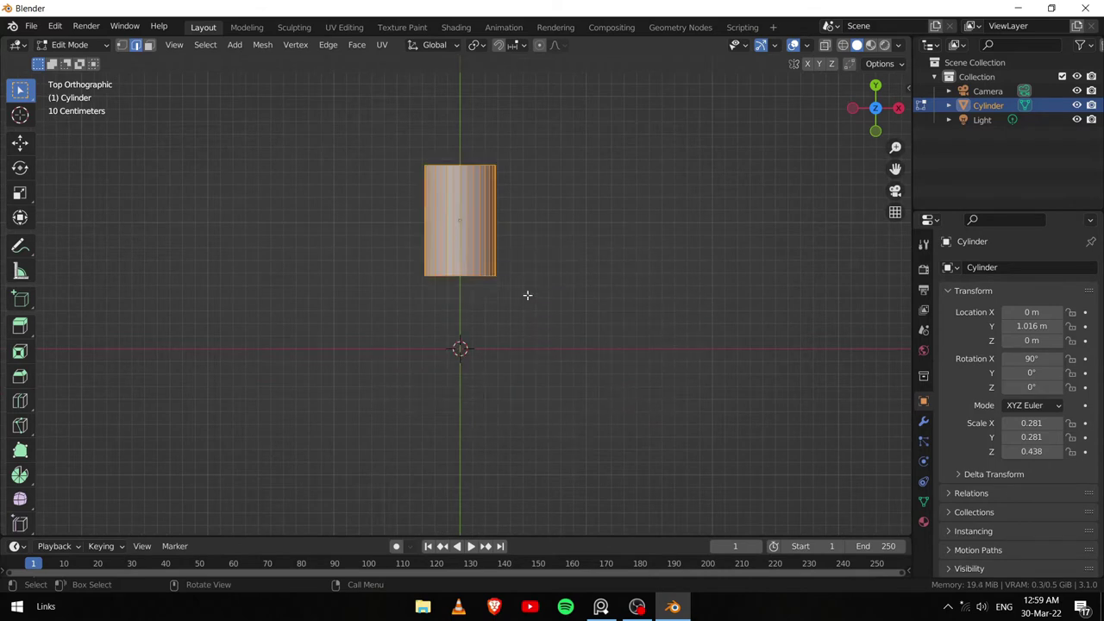
middle_click_drag(526, 295, 430, 274)
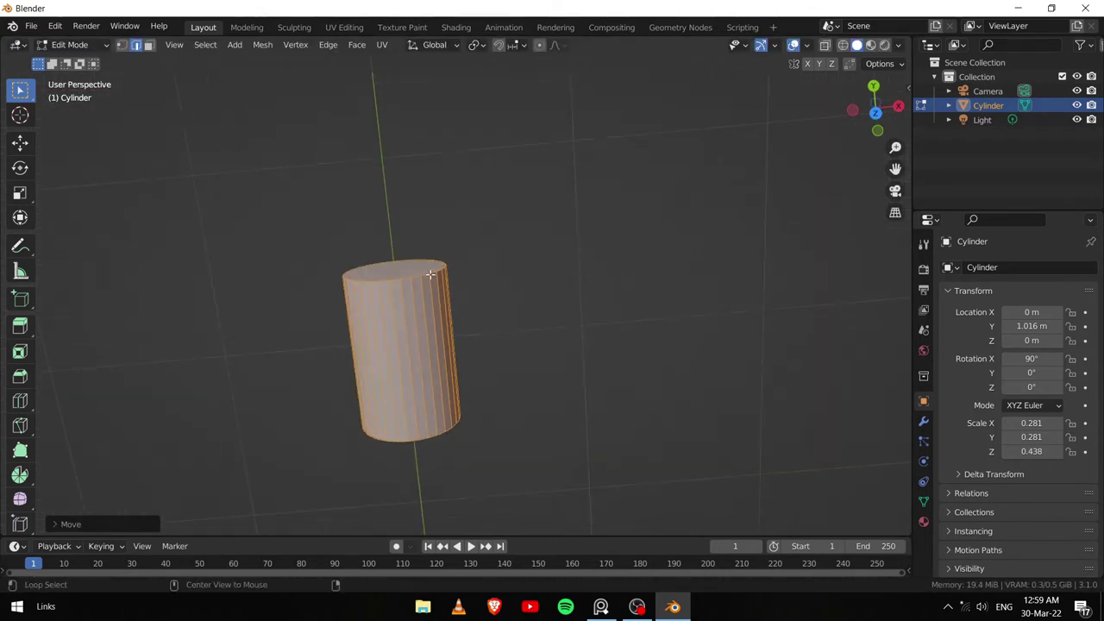
key("alt+a")
key("KP_7")
scroll(642, 280, "up", 2)
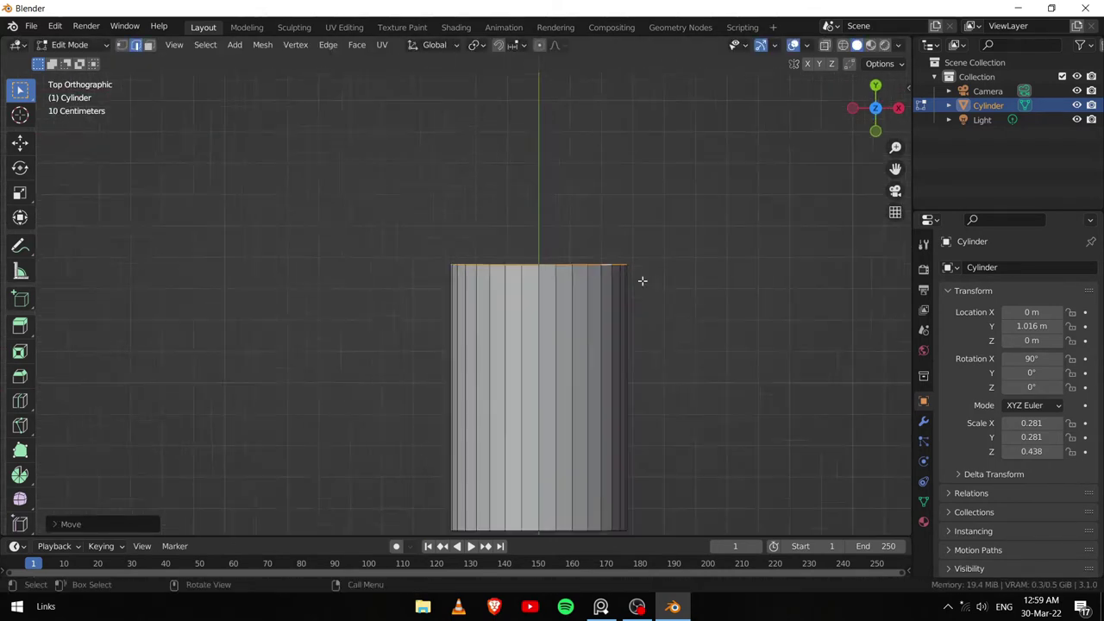
Step: Extrude the top rim into a flared ring, then add a new upward section
middle_click_drag(641, 280, 603, 271, "shift")
key("e")
key("s")
left_click(616, 269)
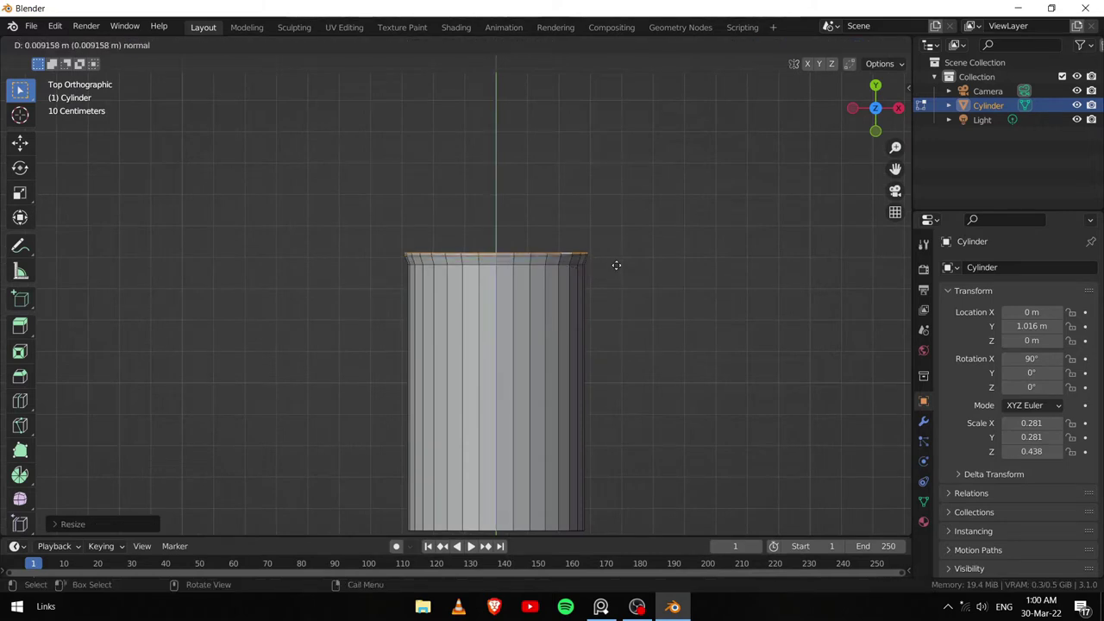
left_click(641, 256)
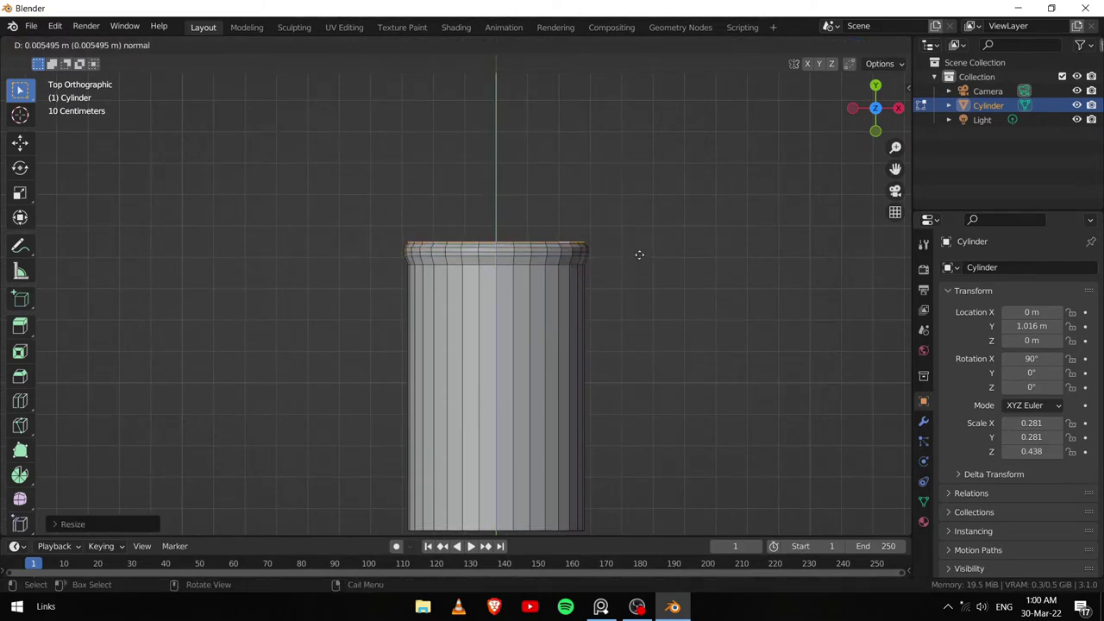
left_click(653, 251)
key("e")
left_click(560, 364)
scroll(560, 365, "down", 2)
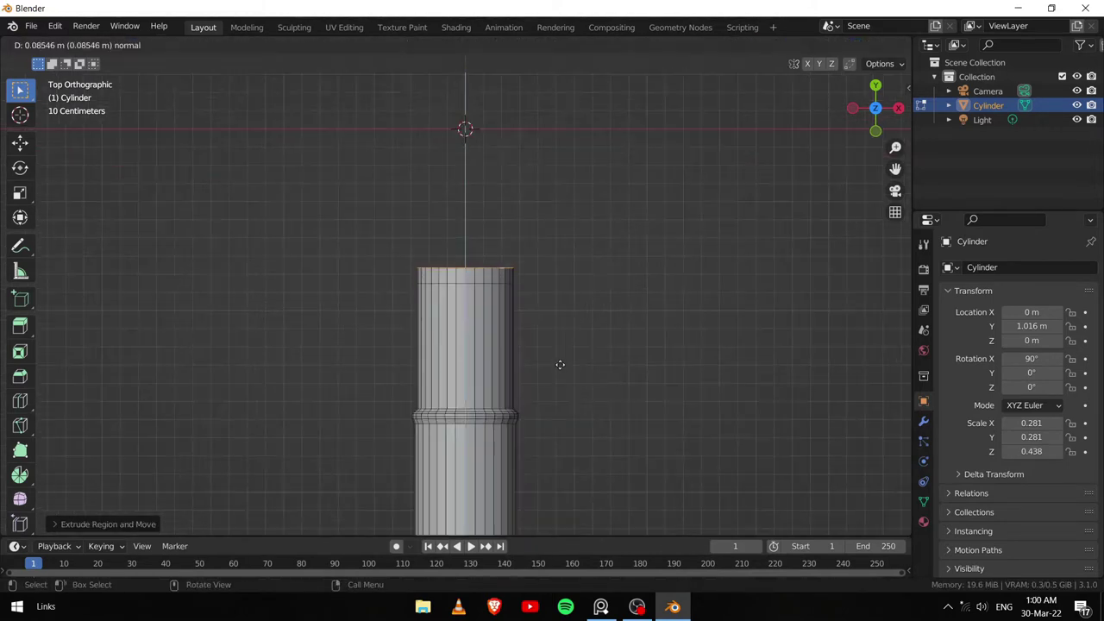
Step: Check the cannon reference photos, then shift the middle ring along Y
key("alt+Tab")
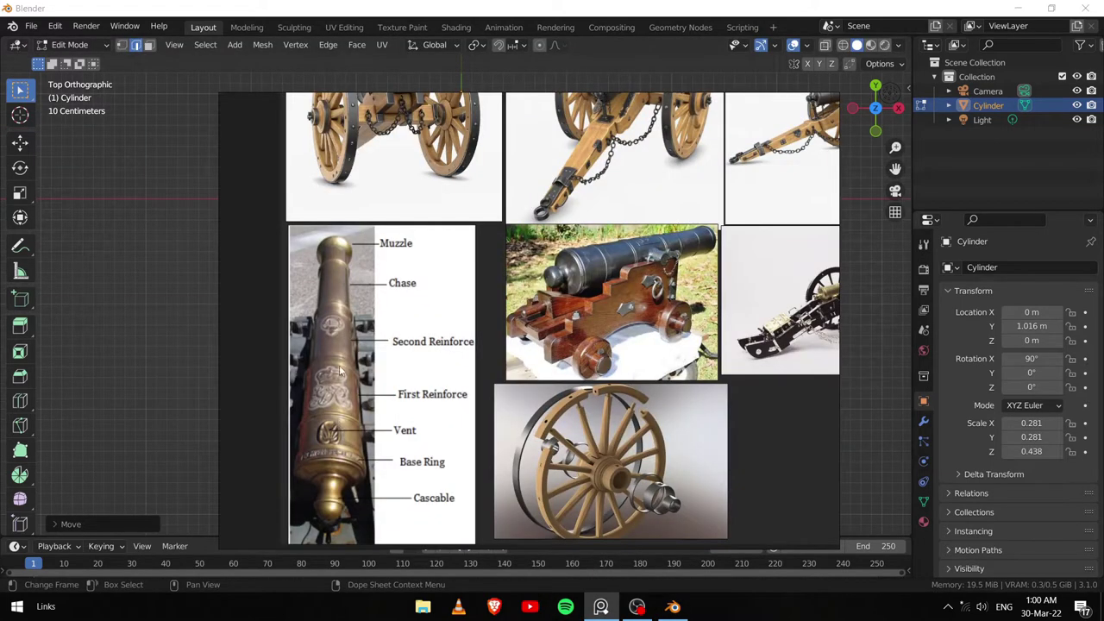
key("alt+Tab")
scroll(742, 298, "up", 4)
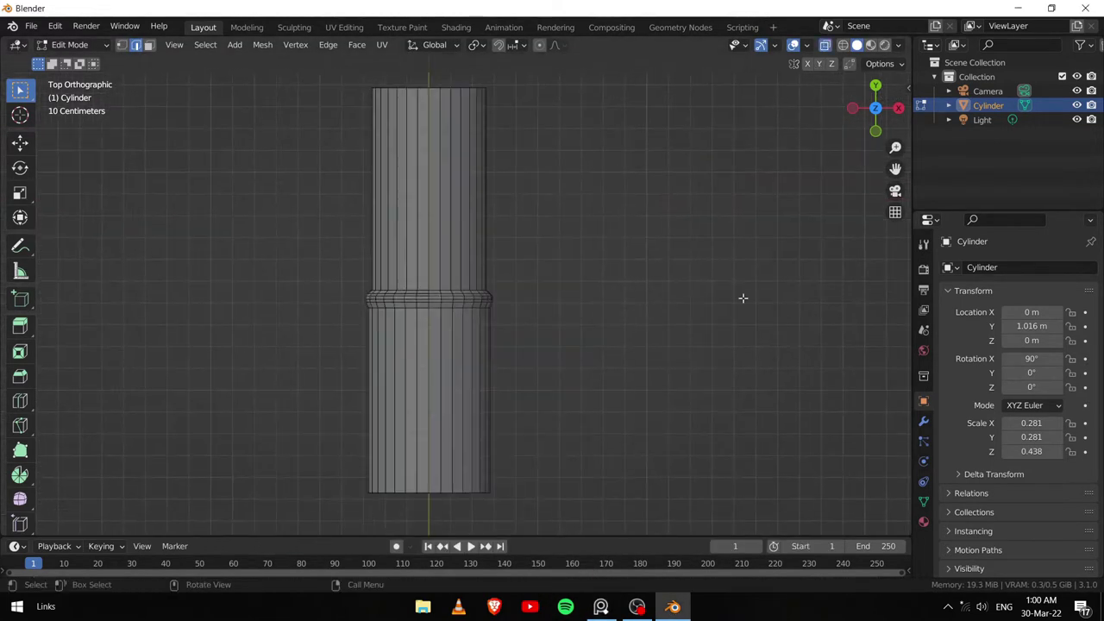
left_click(480, 302, "alt")
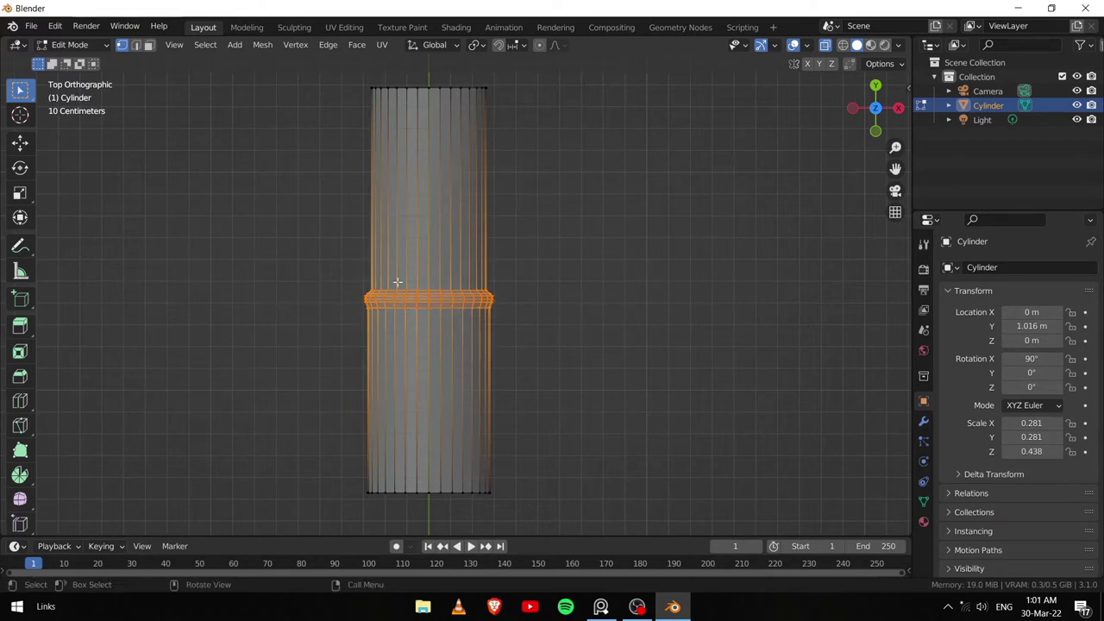
key("g")
key("g")
key("Escape")
scroll(589, 330, "up", 3)
left_click_drag(580, 345, 236, 264)
scroll(449, 318, "down", 3)
key("g")
key("y")
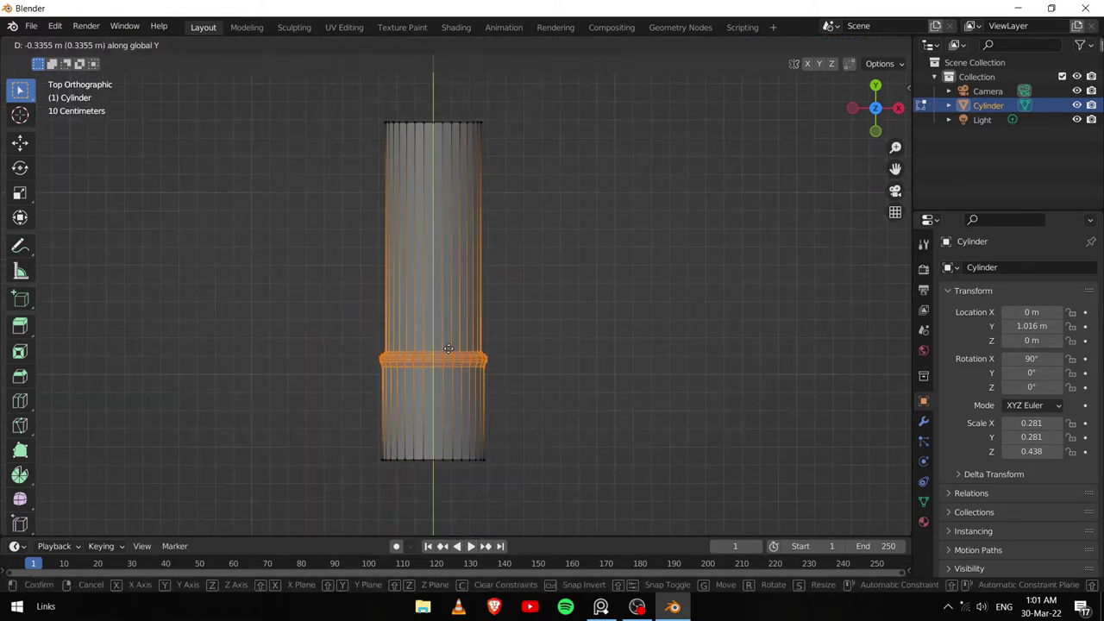
left_click(449, 349)
Step: Move the barrel's top vertices along Y to set the raised band's position
left_click_drag(270, 93, 611, 135)
scroll(510, 185, "up", 1)
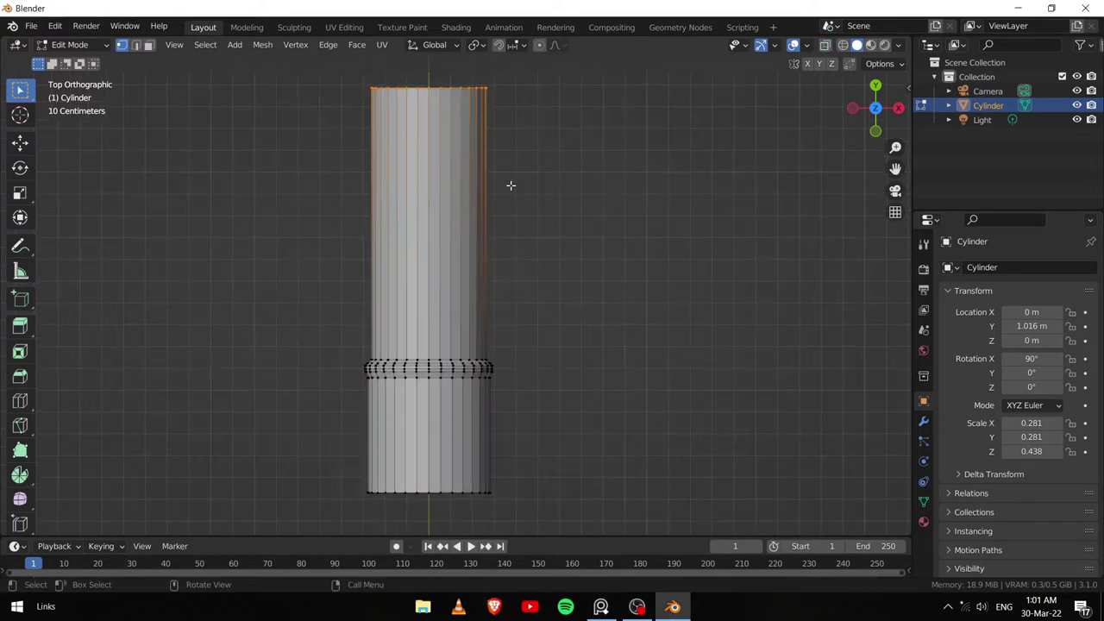
key("g")
key("y")
left_click(566, 264)
scroll(546, 330, "up", 2, "shift")
scroll(529, 289, "up", 2)
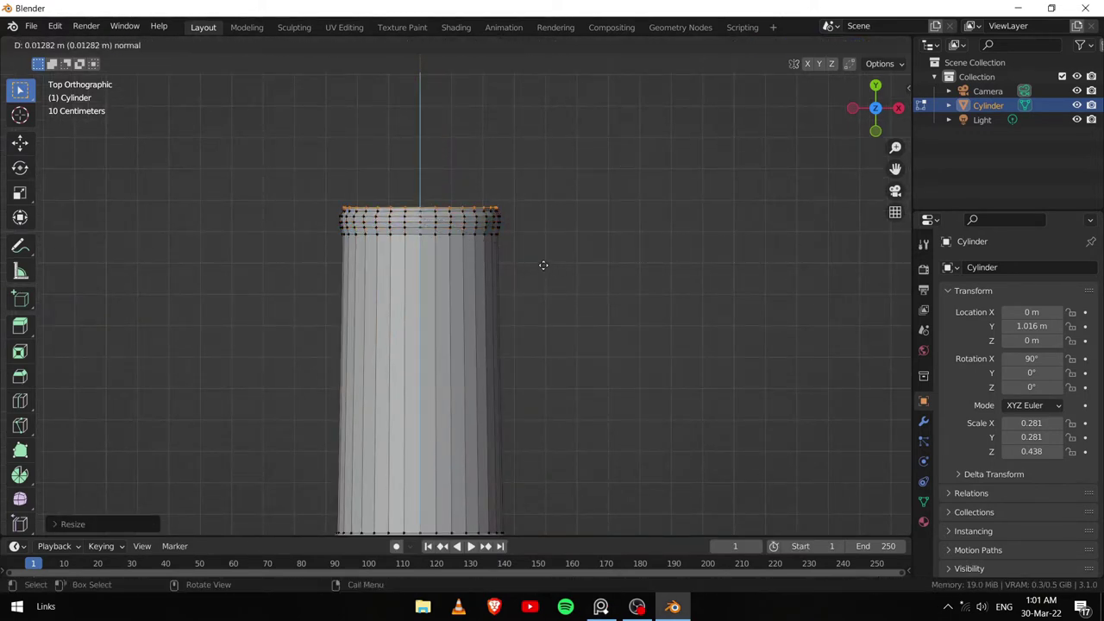
key("Escape")
scroll(526, 234, "down", 2)
scroll(517, 302, "up", 1)
Step: Extrude the top loop into a further barrel section and bring up the reference photos
key("g")
key("y")
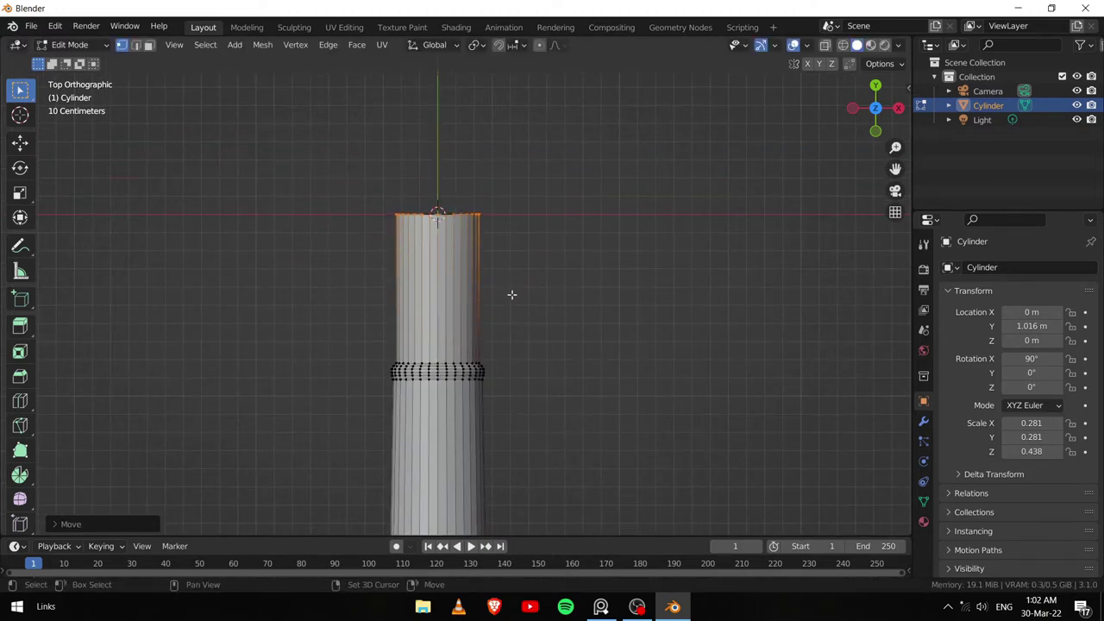
scroll(512, 294, "up", 3)
key("e")
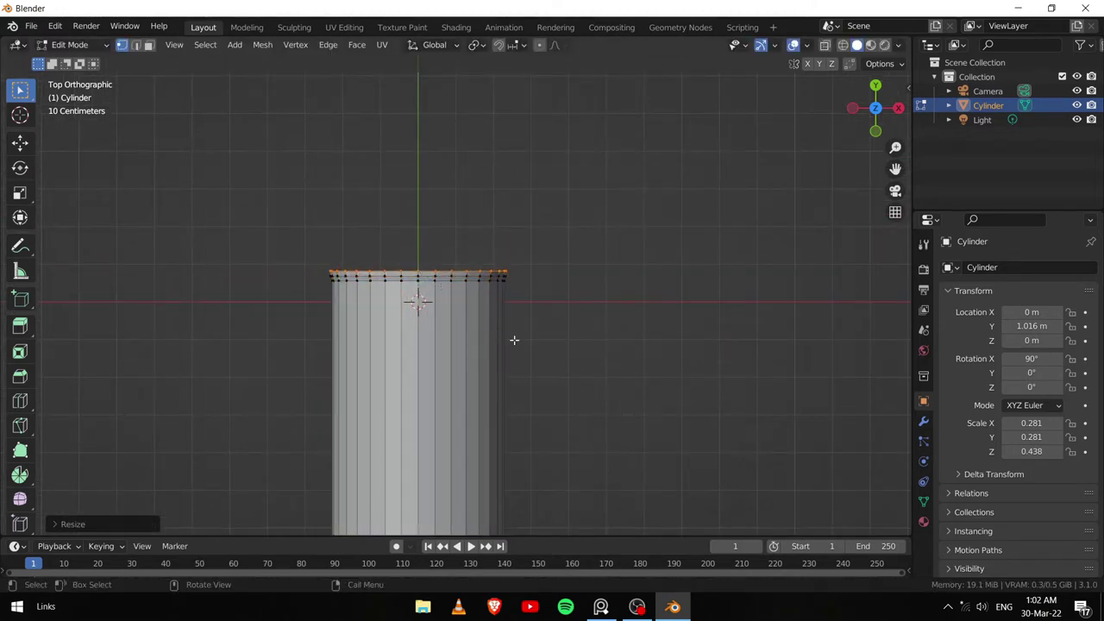
left_click(514, 325)
key("e")
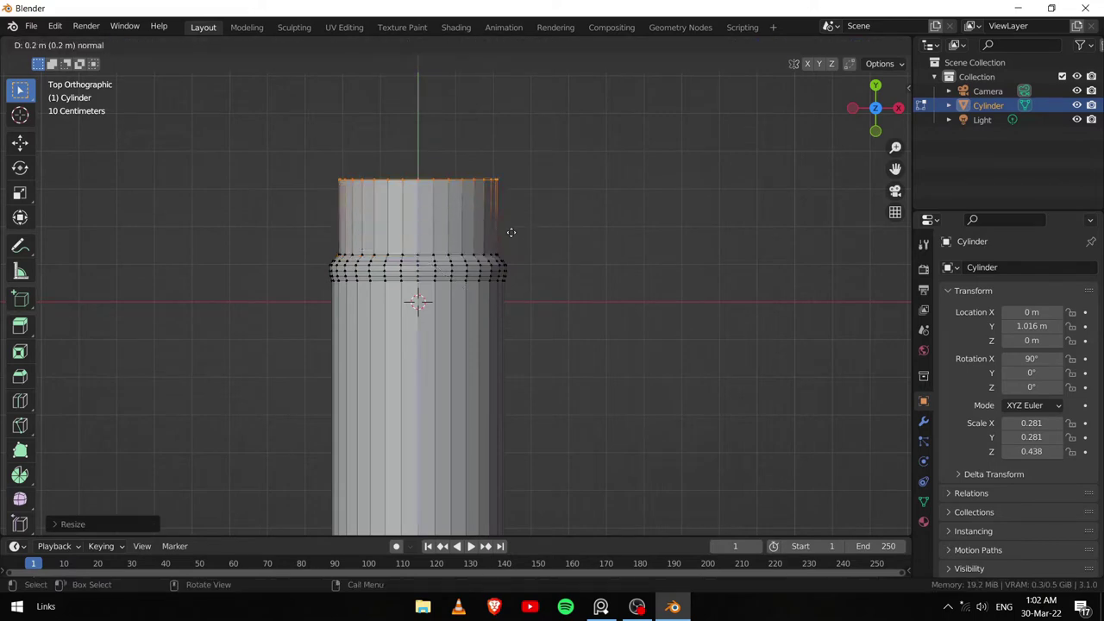
scroll(517, 382, "down", 2)
scroll(518, 382, "down", 2)
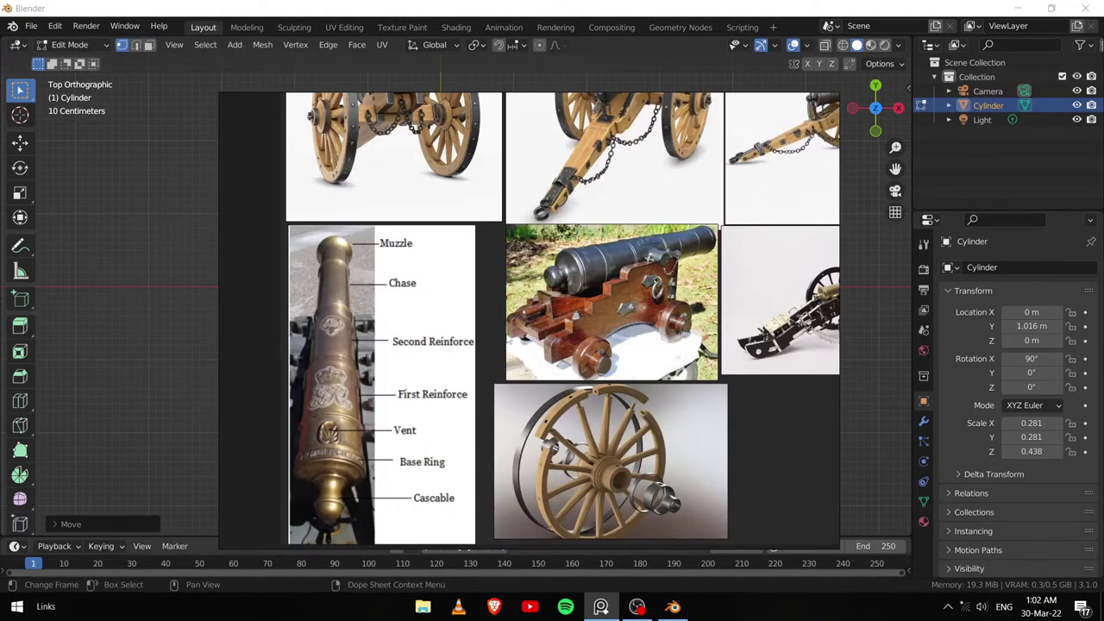
Step: Widen the top rim and extrude the barrel upward into a second raised band
key("alt+Tab")
scroll(431, 352, "up", 4)
scroll(452, 348, "up", 2)
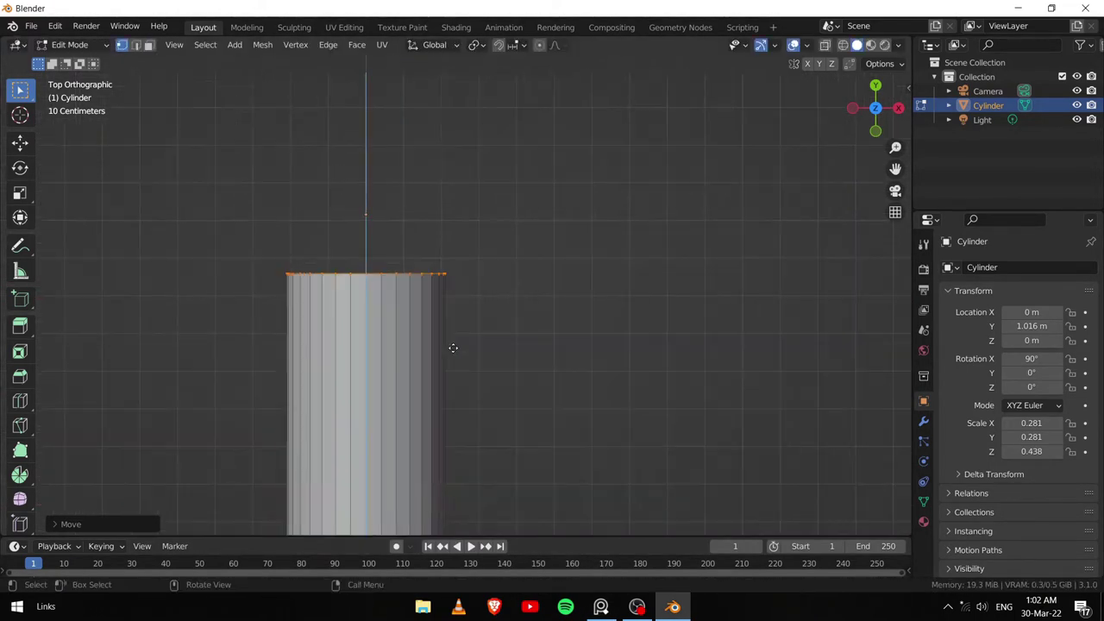
scroll(465, 334, "up", 1)
key("s")
left_click(466, 333)
key("e")
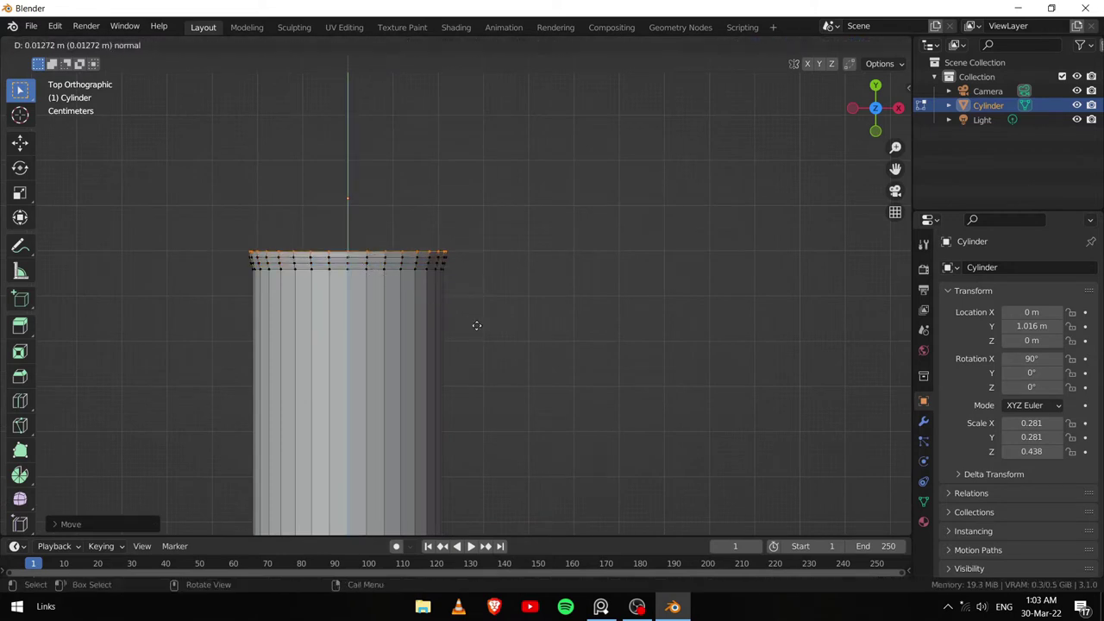
key("e")
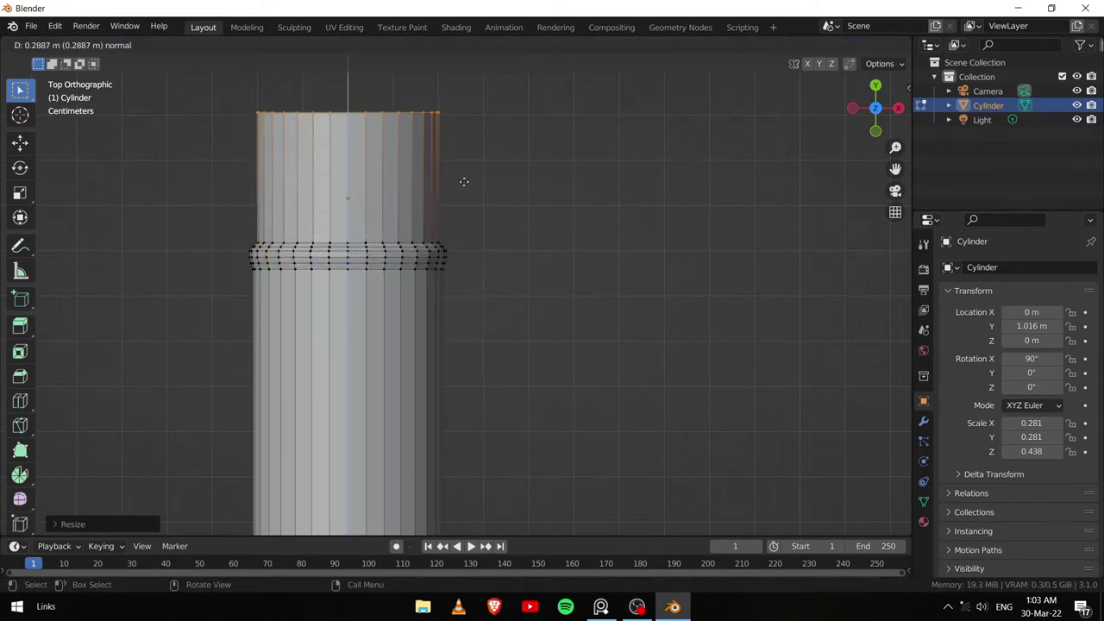
left_click(464, 173)
middle_click_drag(464, 173, 475, 254, "shift")
left_click(485, 226)
Step: Extrude and scale the end rows into a flared muzzle, then return to Object Mode
key("e")
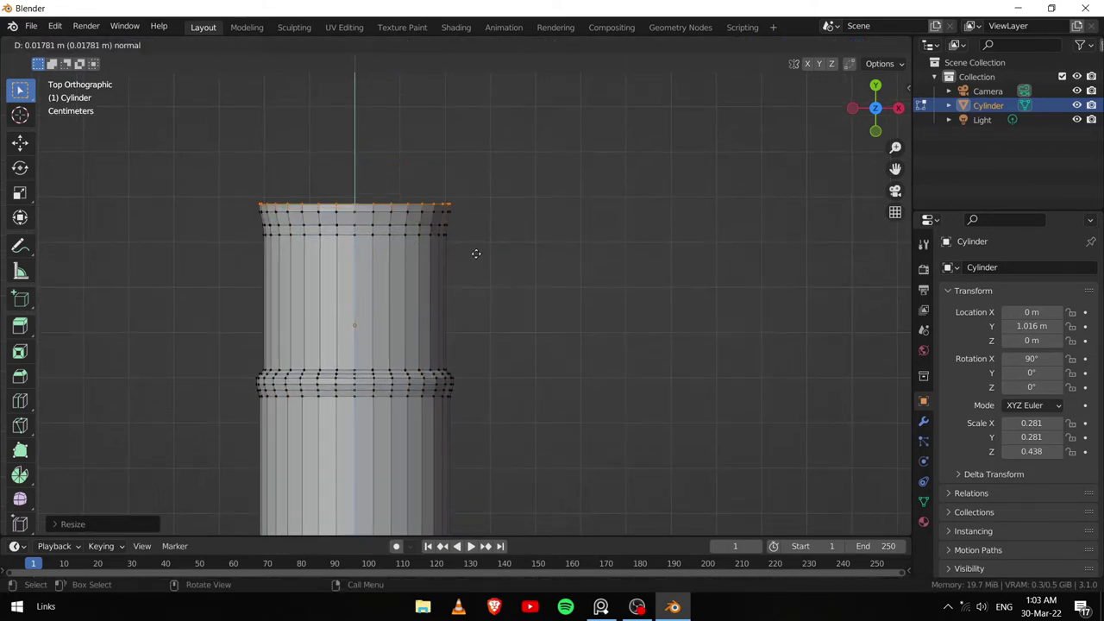
key("e")
left_click(481, 249)
key("s")
left_click(485, 229)
scroll(466, 276, "up", 1)
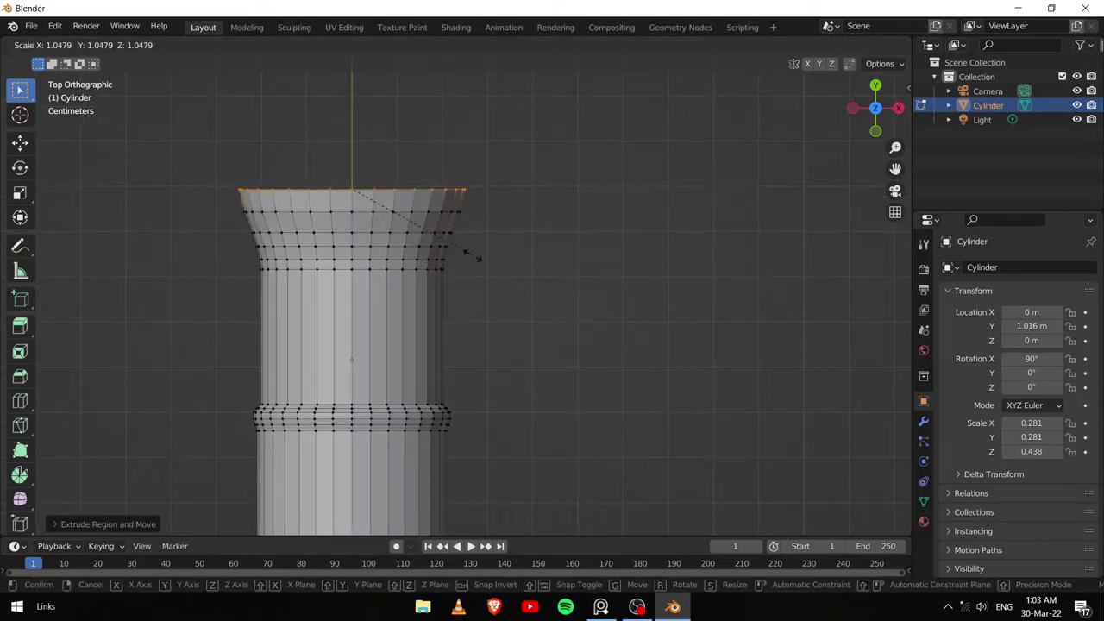
left_click(472, 255)
scroll(471, 268, "down", 1)
left_click(492, 279)
key("s")
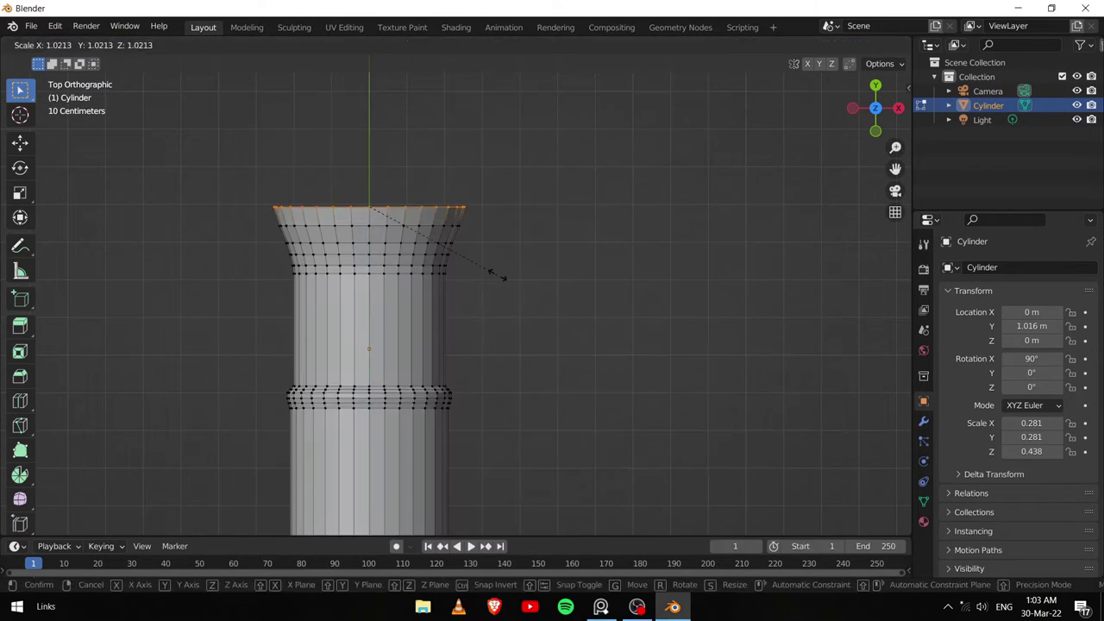
left_click(498, 269)
mouse_move(498, 269)
middle_mouse_down()
mouse_move(522, 328)
mouse_move(406, 298)
mouse_move(438, 325)
mouse_move(365, 321)
mouse_move(360, 264)
middle_mouse_up()
key("Tab")
Step: Enter Edit Mode in face select and pick the barrel's rear end face
right_click(360, 264)
left_click(922, 501)
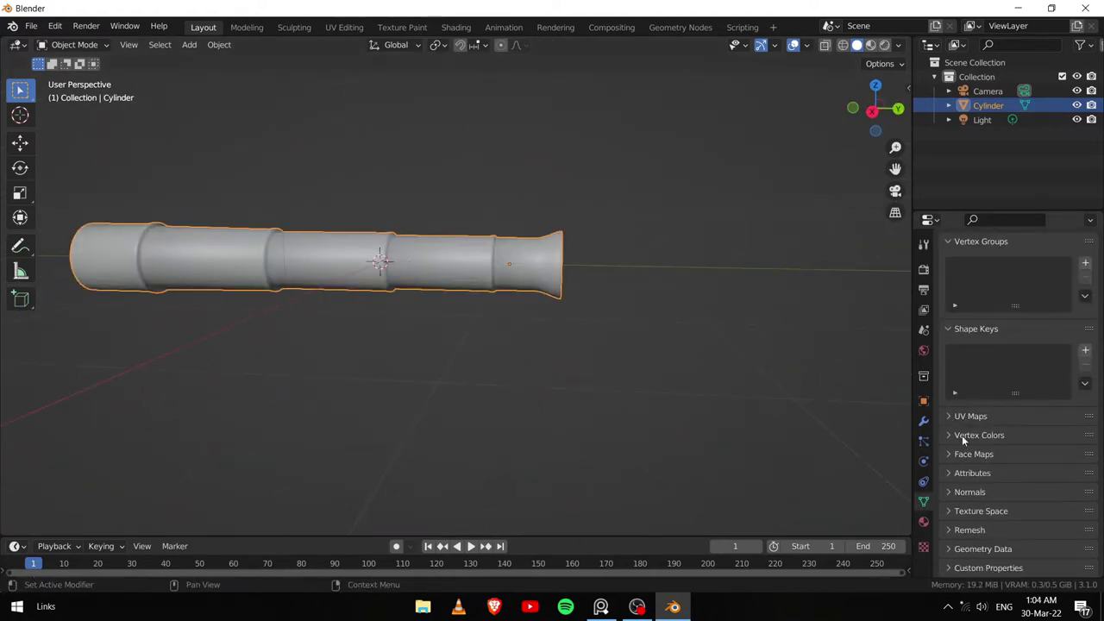
scroll(418, 376, "up", 2)
middle_click_drag(418, 375, 388, 285)
key("Tab")
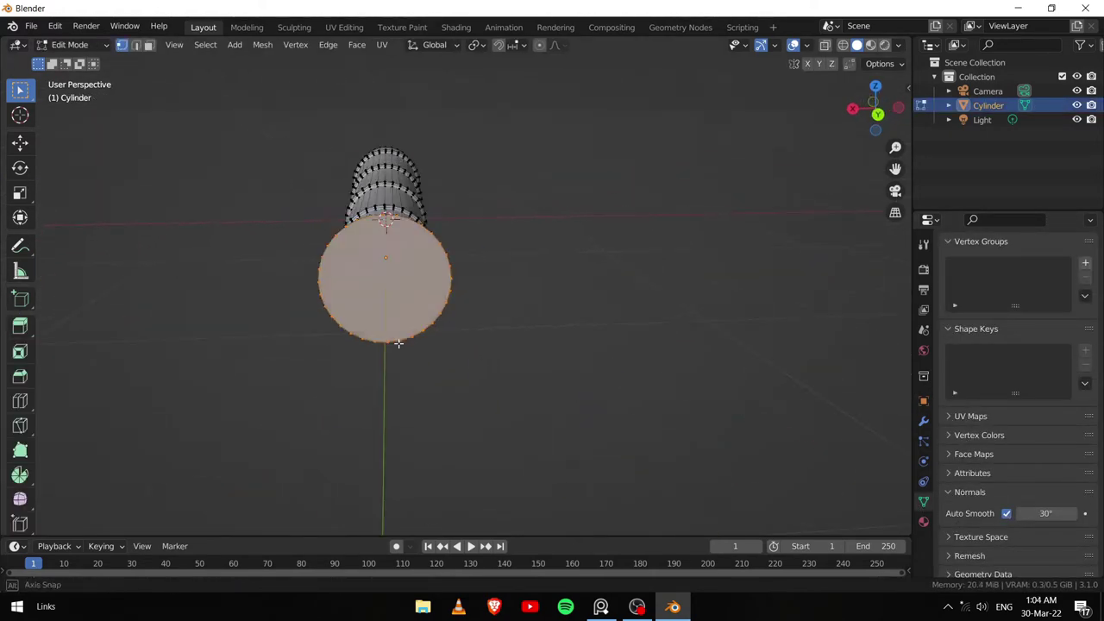
key("3")
left_click(388, 275)
key("x")
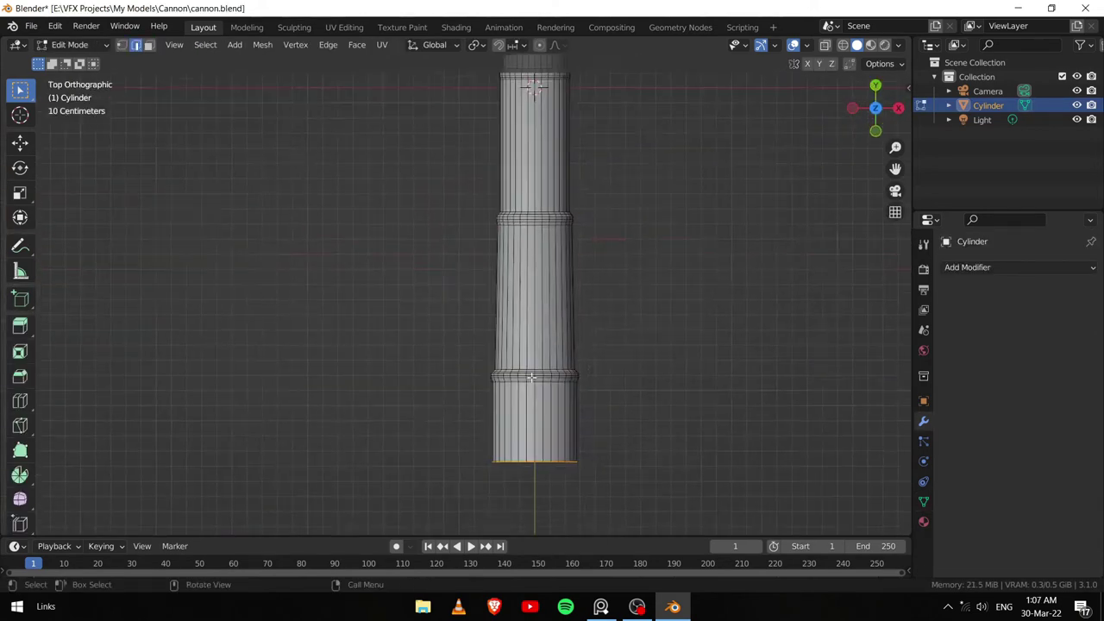
Step: Push the end faces outward with Extrude Along Normals
middle_click_drag(474, 355, 433, 256, "alt")
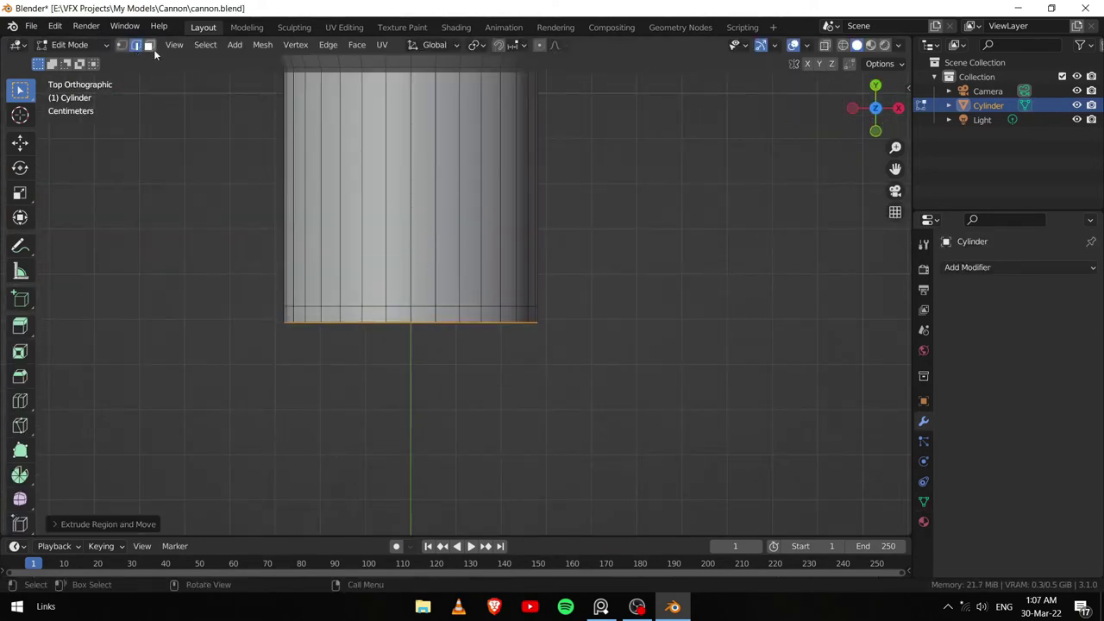
mouse_move(422, 350)
middle_mouse_down()
mouse_move(453, 291)
mouse_move(461, 328)
mouse_move(448, 371)
middle_mouse_up()
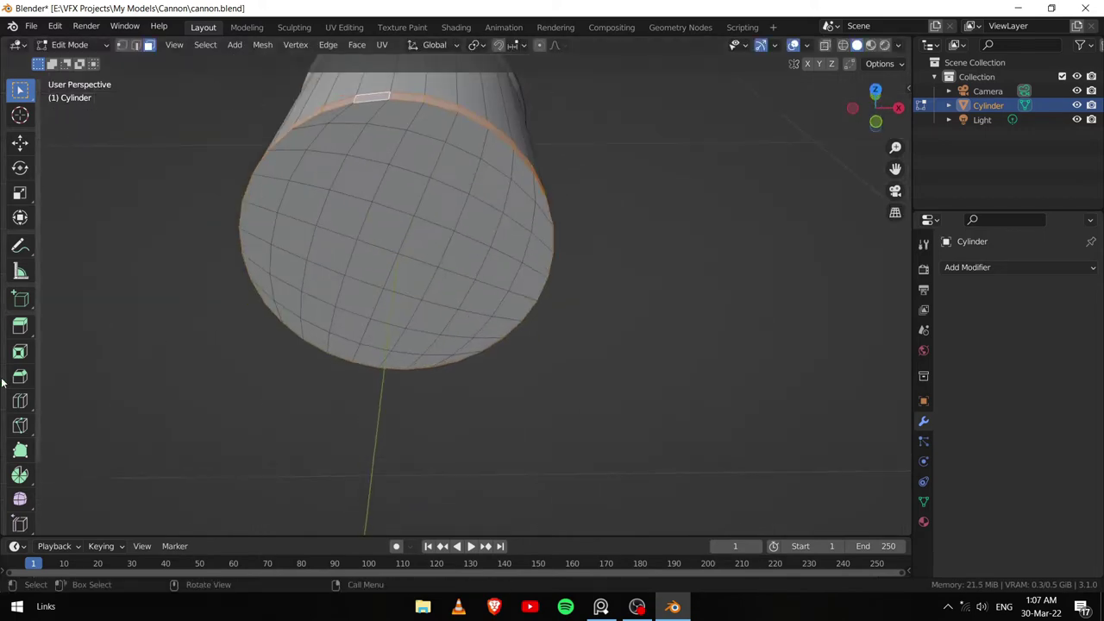
left_click_drag(19, 325, 95, 401)
left_click(95, 398)
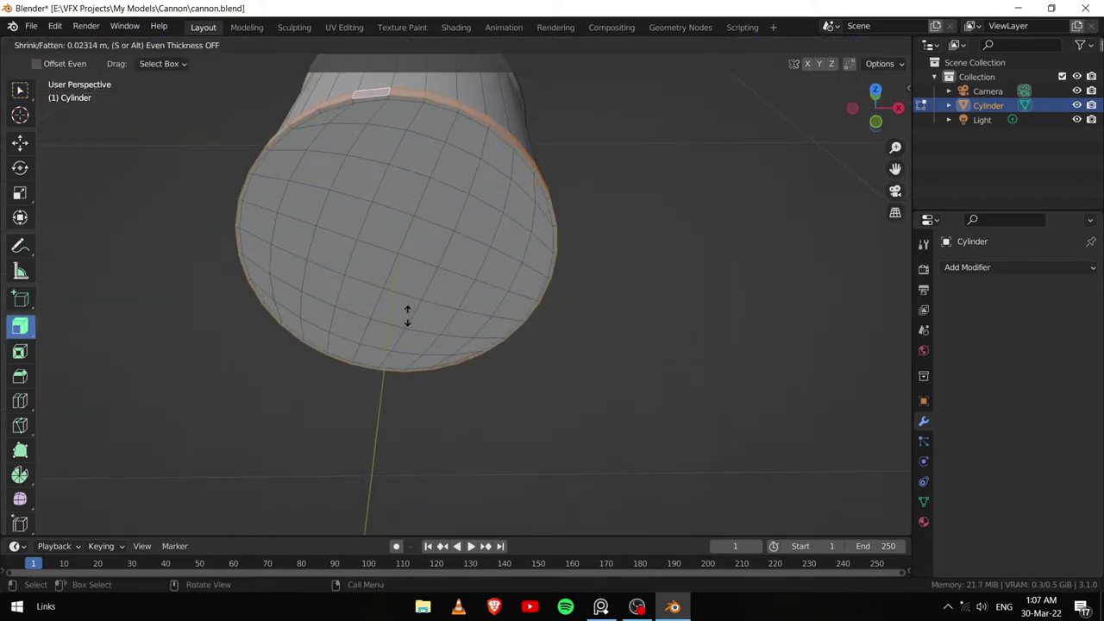
left_click(407, 315)
Step: Circle-select the end cap faces from front view and move them
mouse_move(451, 313)
middle_mouse_down()
mouse_move(423, 301)
mouse_move(562, 321)
middle_mouse_up()
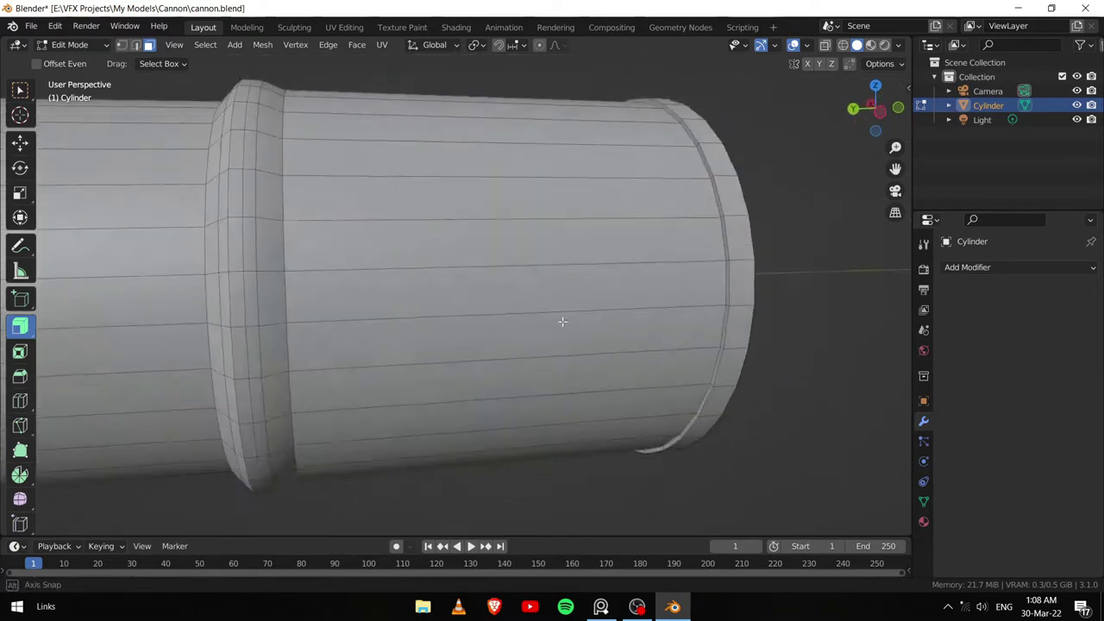
key("KP_1")
scroll(255, 394, "up", 3)
key("w")
key("c")
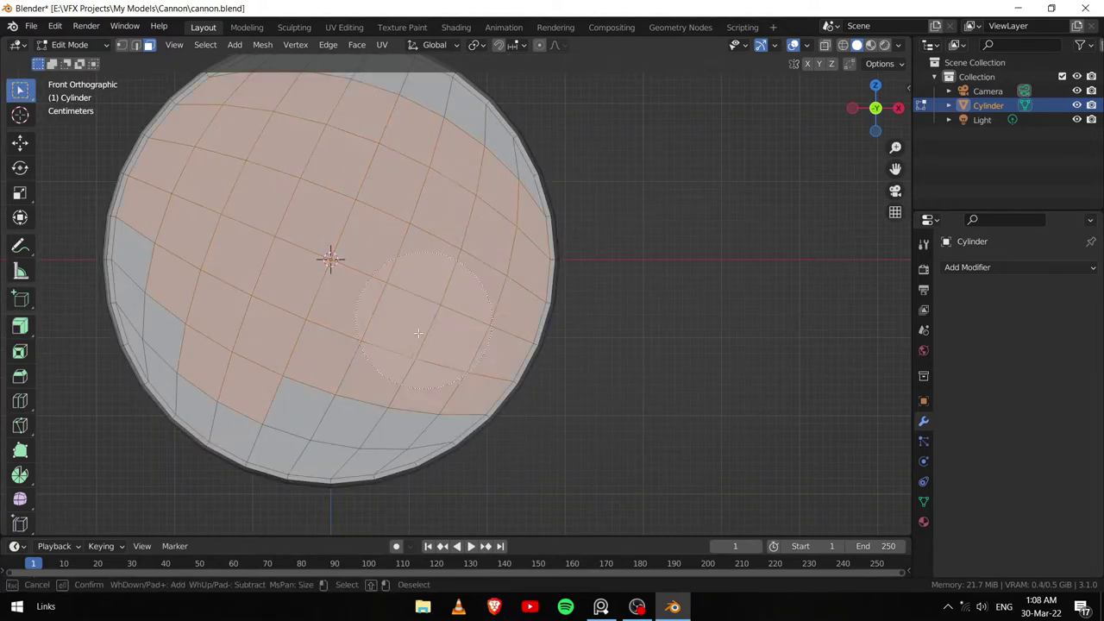
key("Escape")
key("ctrl+z")
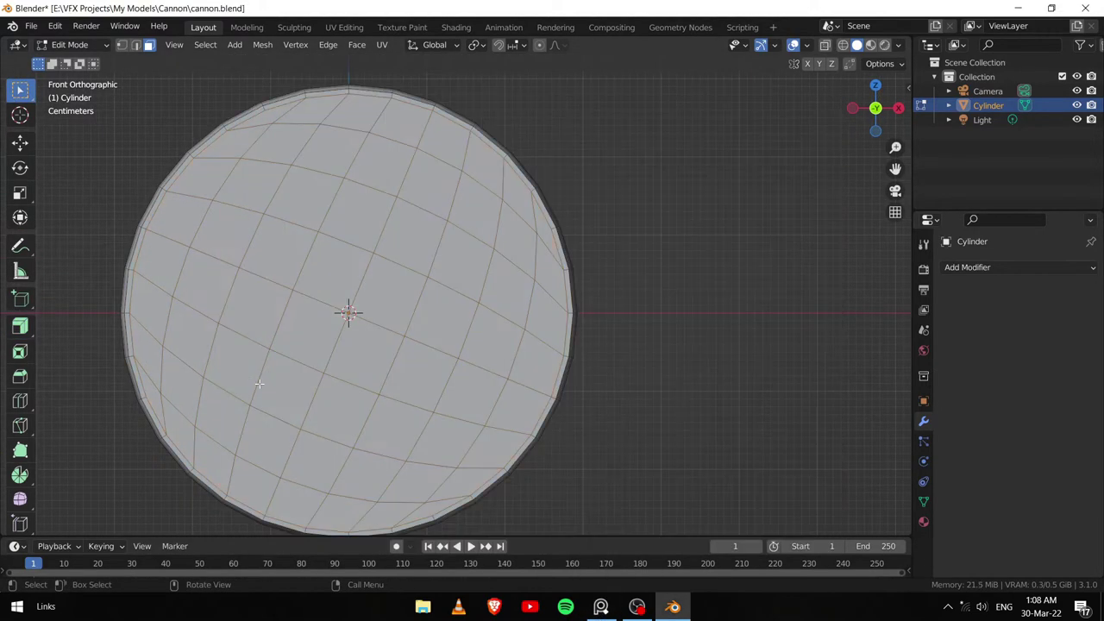
mouse_move(517, 345)
middle_mouse_down()
mouse_move(312, 342)
mouse_move(442, 328)
mouse_move(431, 234)
mouse_move(355, 331)
middle_mouse_up()
key("g")
left_click(314, 342)
Step: Enable Proportional Editing with Sphere falloff and push the end vertices into a dome
key("1")
left_click(540, 45)
left_click(556, 45)
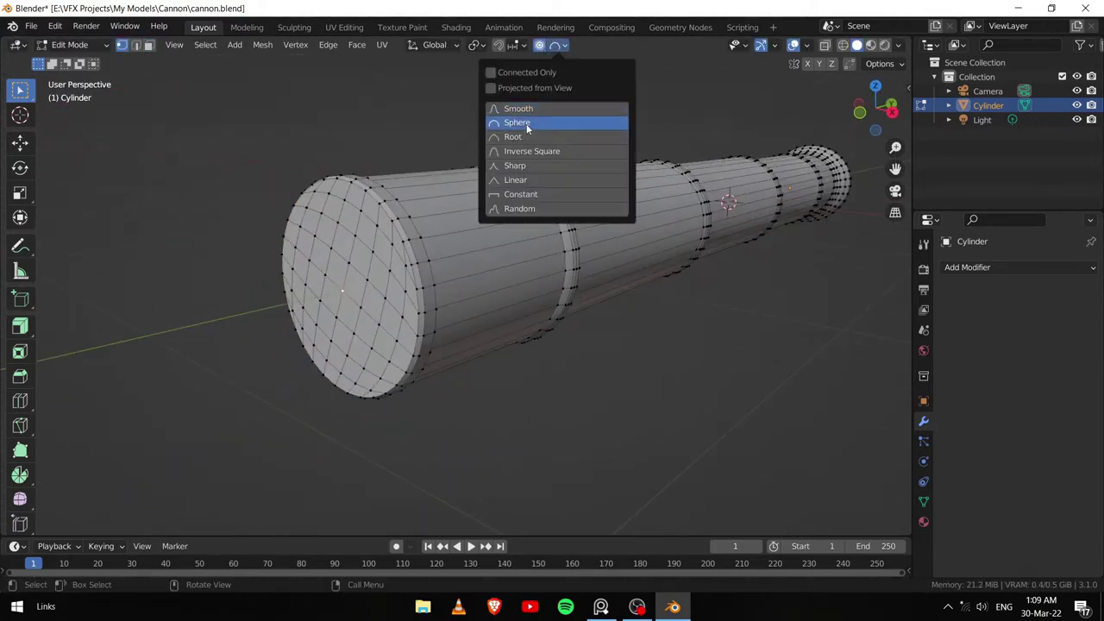
left_click(528, 126)
key("g")
scroll(349, 352, "down", 2)
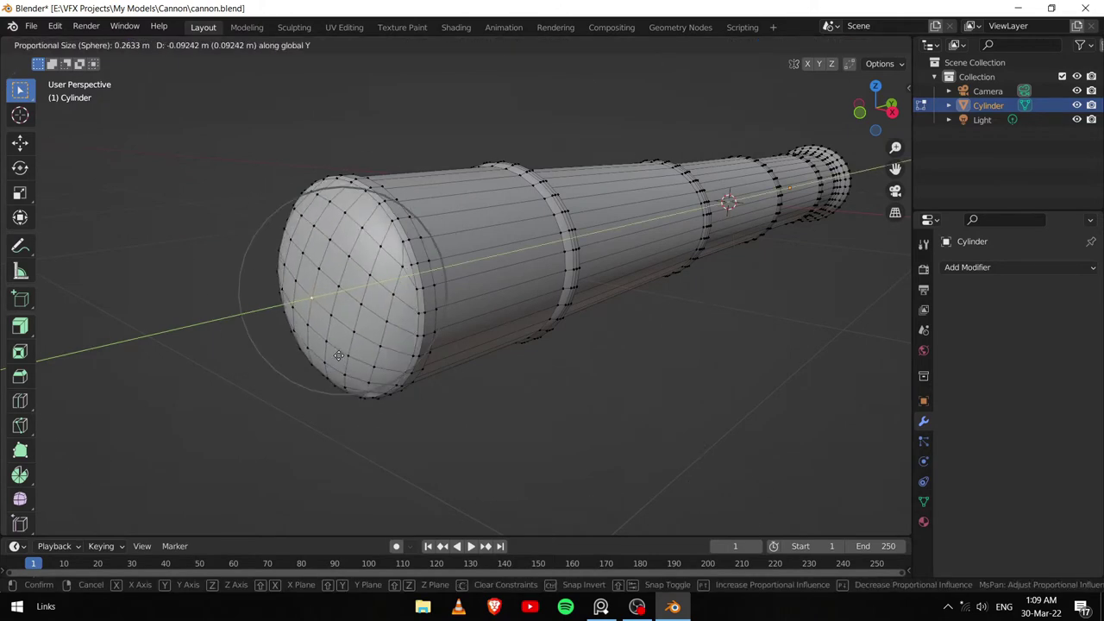
left_click(338, 355)
key("Tab")
middle_click_drag(339, 355, 381, 302)
key("Tab")
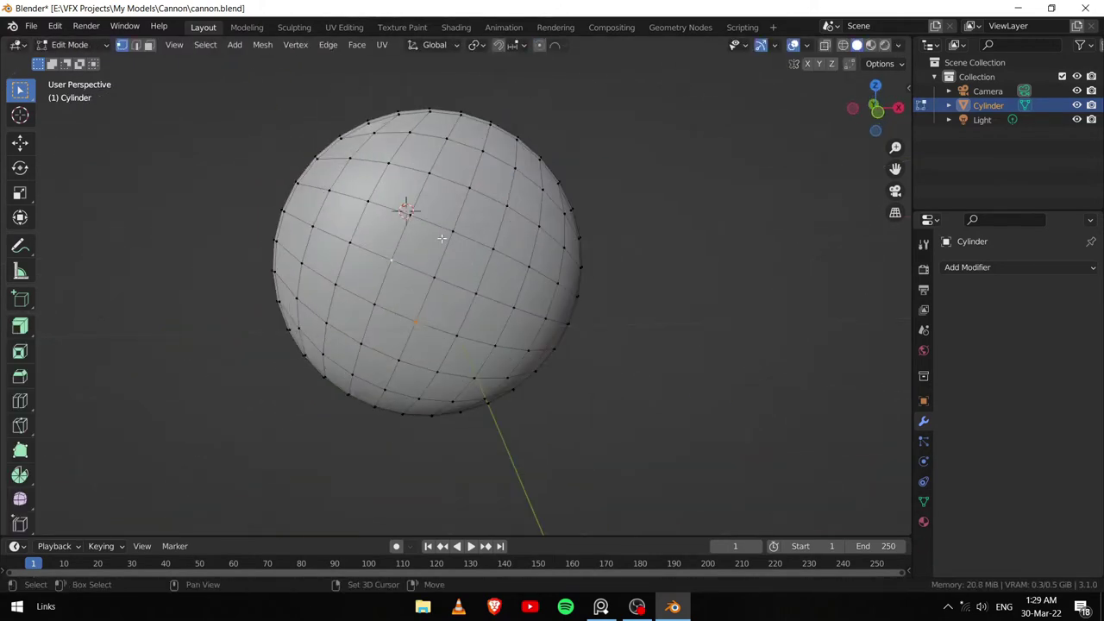
Step: Enlarge the dome's tip patch, inset it and extrude a narrow neck
key("s")
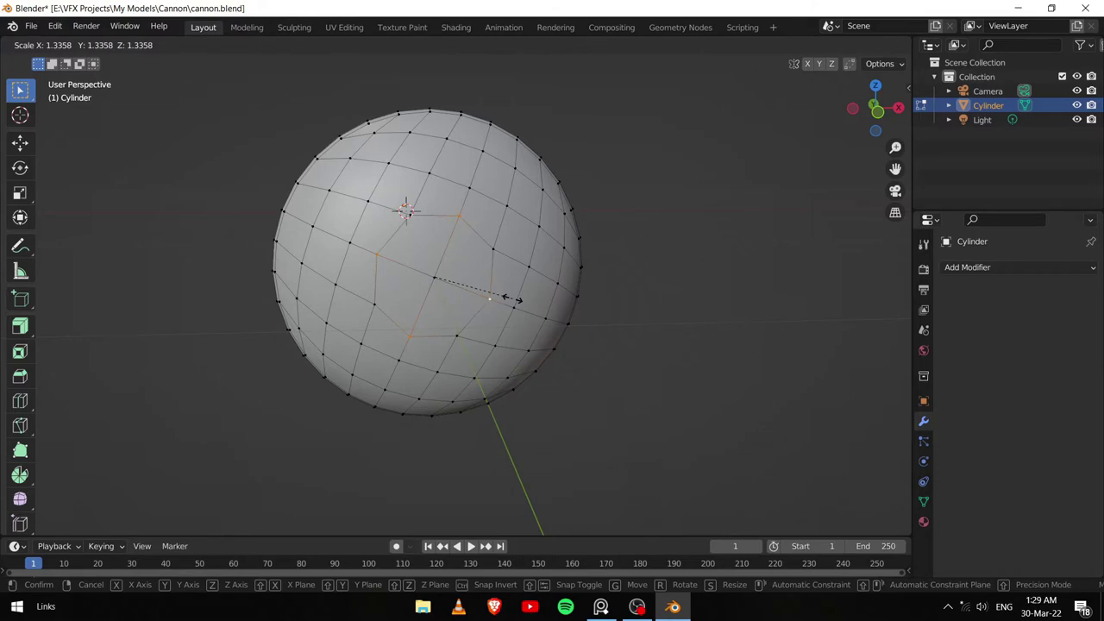
left_click(512, 298)
mouse_move(201, 131)
middle_mouse_down()
mouse_move(377, 236)
mouse_move(443, 323)
mouse_move(476, 341)
mouse_move(494, 376)
middle_mouse_up()
key("i")
left_click(498, 266)
key("e")
left_click(457, 306)
Step: In Right view, extrude and flare the neck into a knob, shrinking its end face slightly
key("Escape")
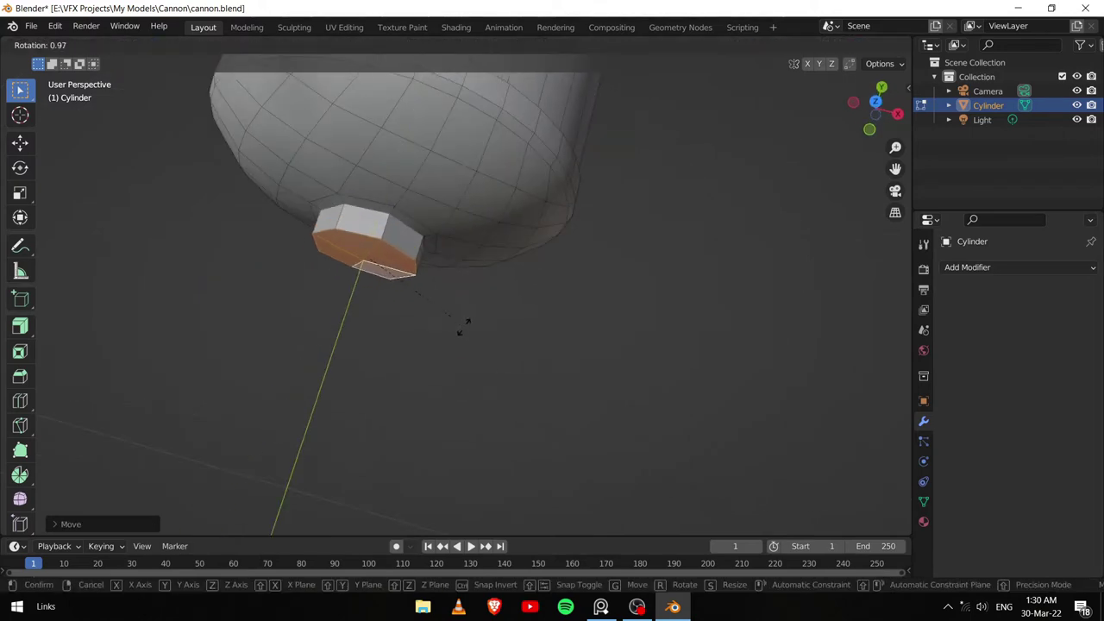
key("e")
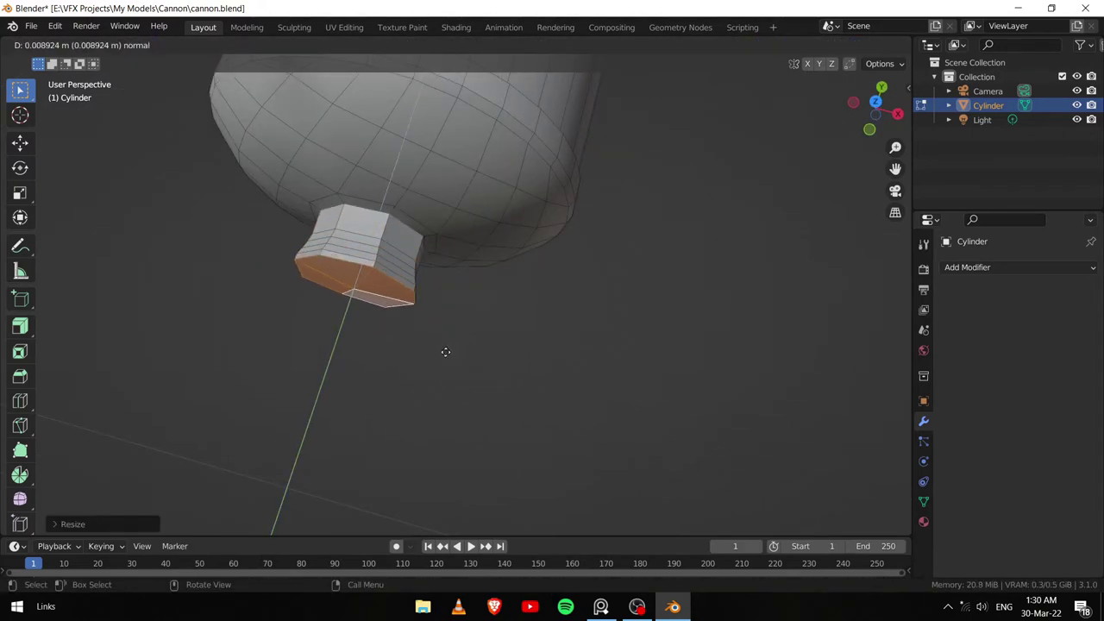
key("KP_3")
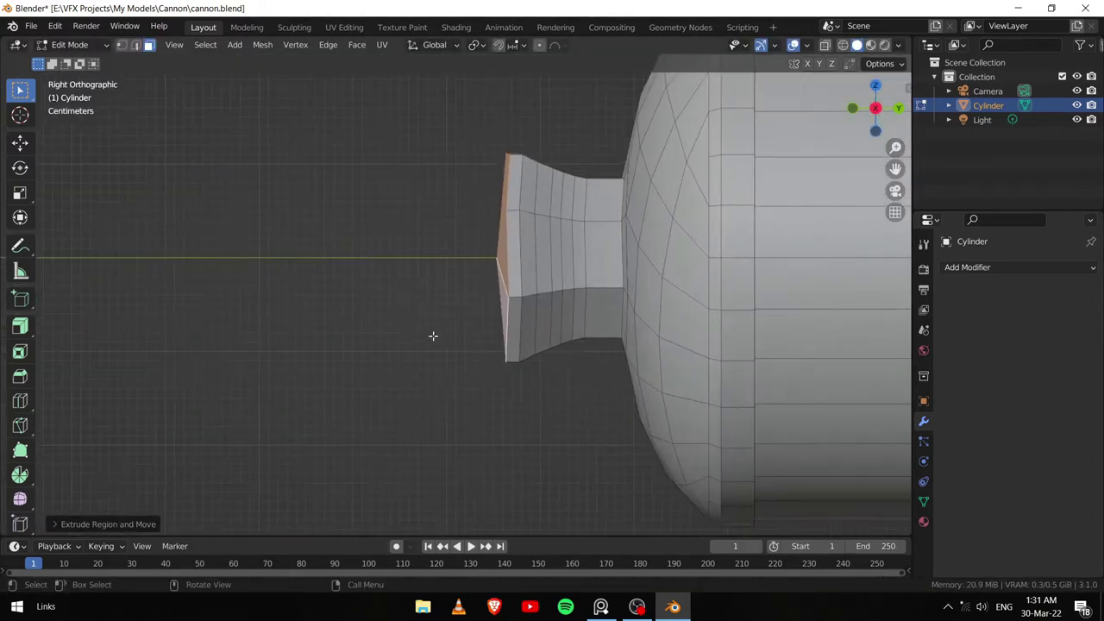
key("s")
left_click(497, 304)
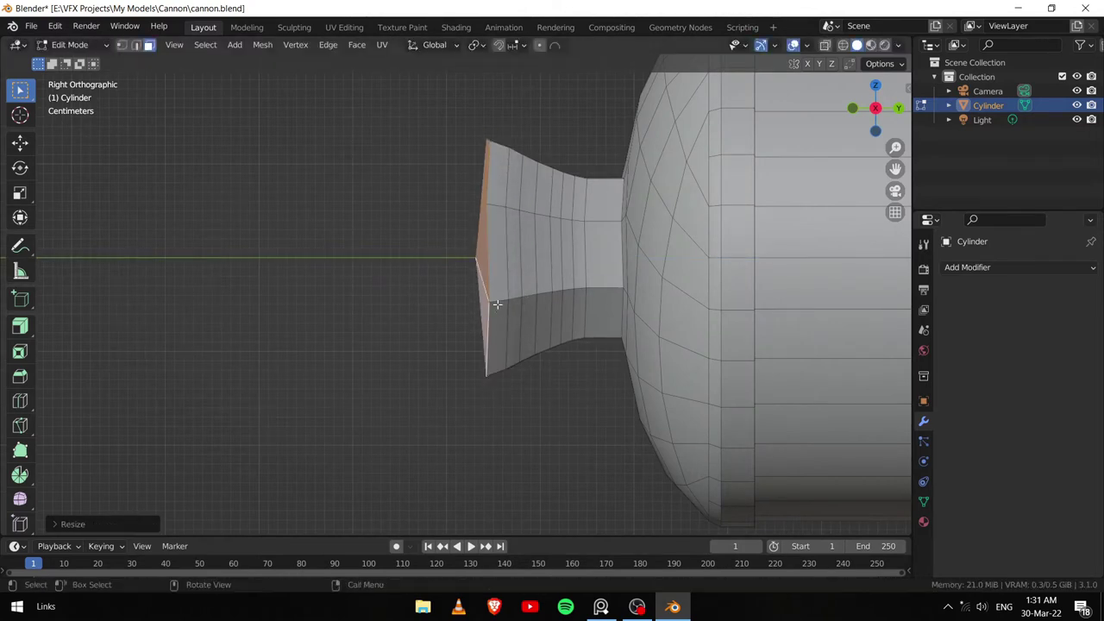
key("e")
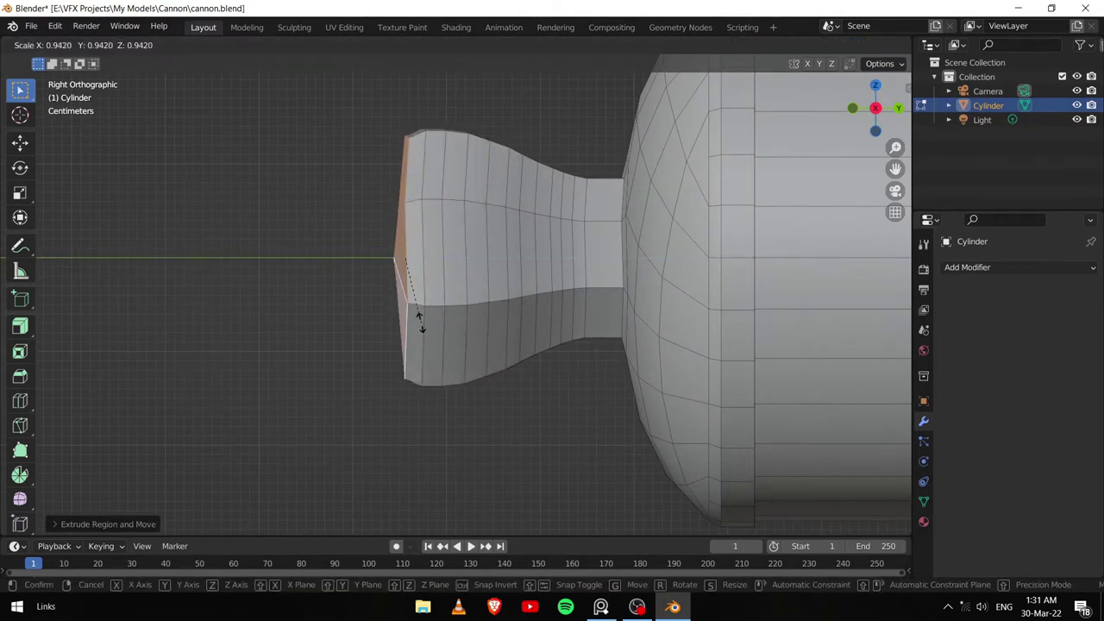
left_click(375, 323)
key("s")
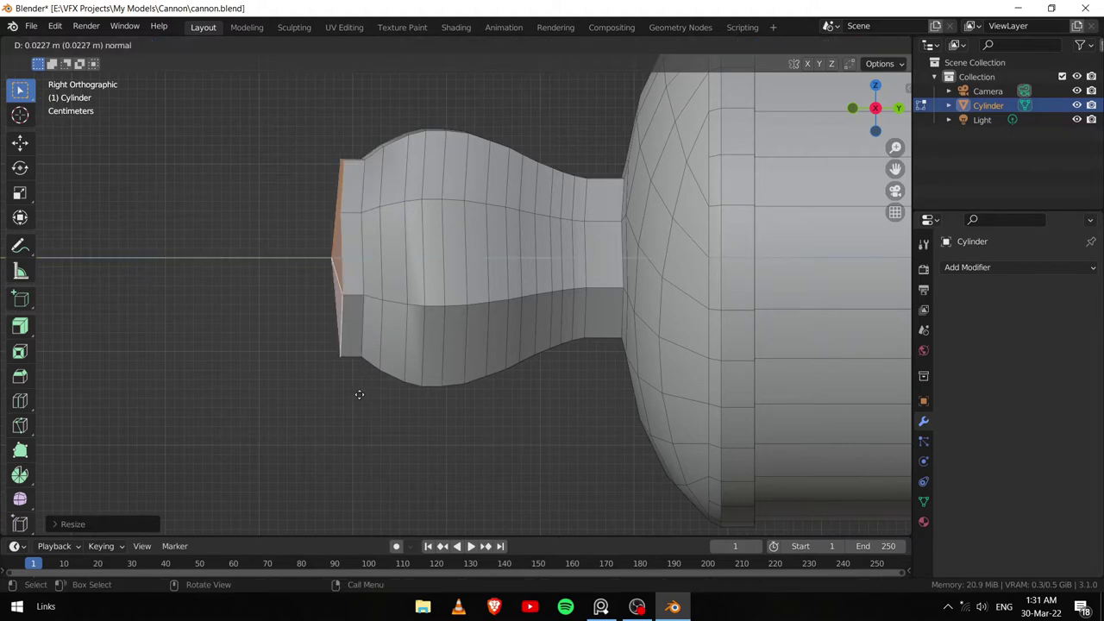
left_click(354, 398)
mouse_move(355, 398)
middle_mouse_down()
mouse_move(483, 286)
mouse_move(432, 214)
middle_mouse_up()
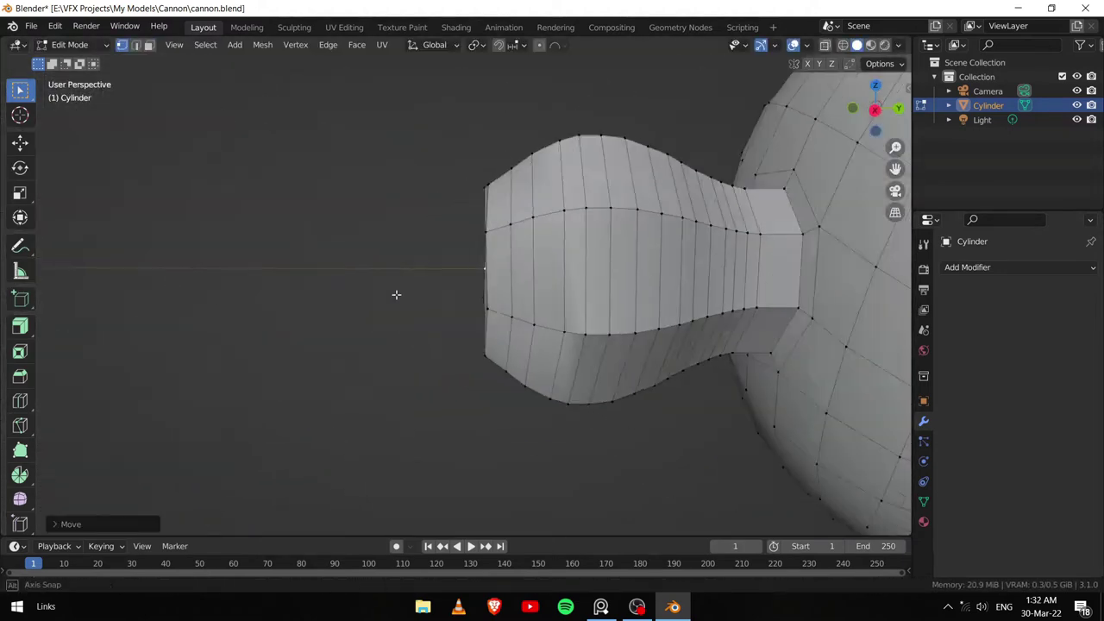
middle_click_drag(454, 281, 269, 184)
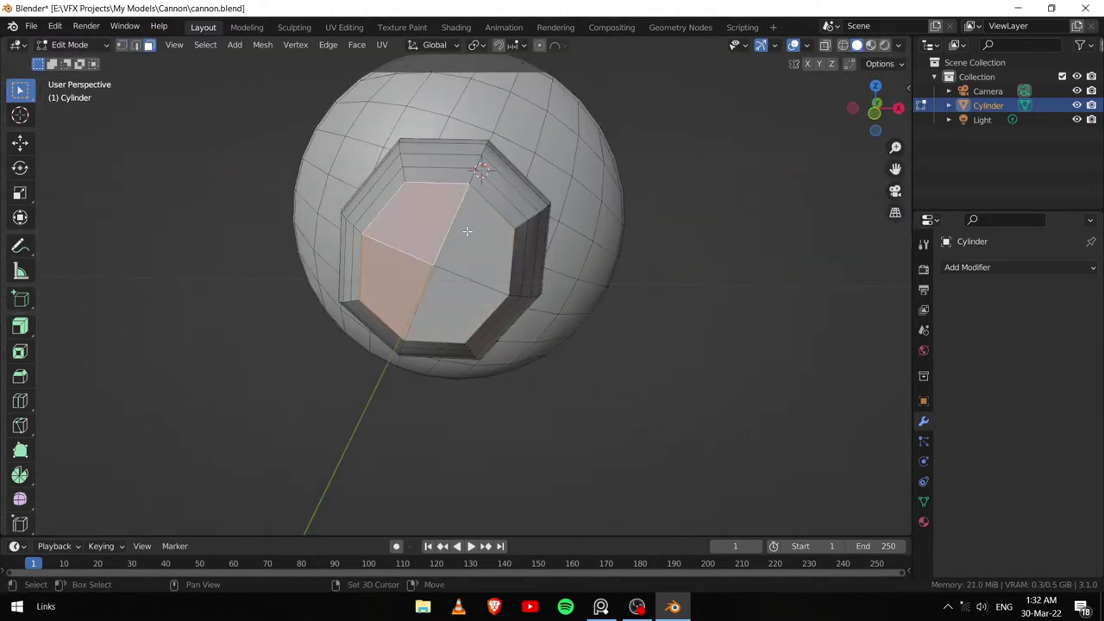
Step: Move Solidify above Bevel and raise its thickness to 0.24 m for hollow barrel walls
key("KP_3")
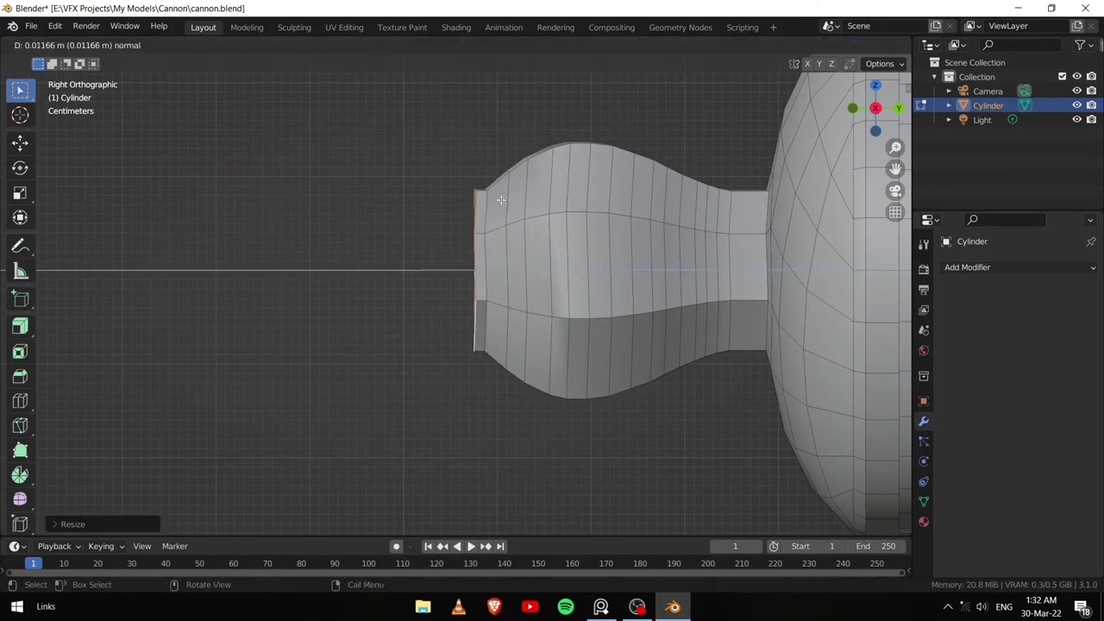
left_click(491, 181)
mouse_move(492, 181)
middle_mouse_down()
mouse_move(443, 246)
mouse_move(421, 246)
mouse_move(466, 293)
middle_mouse_up()
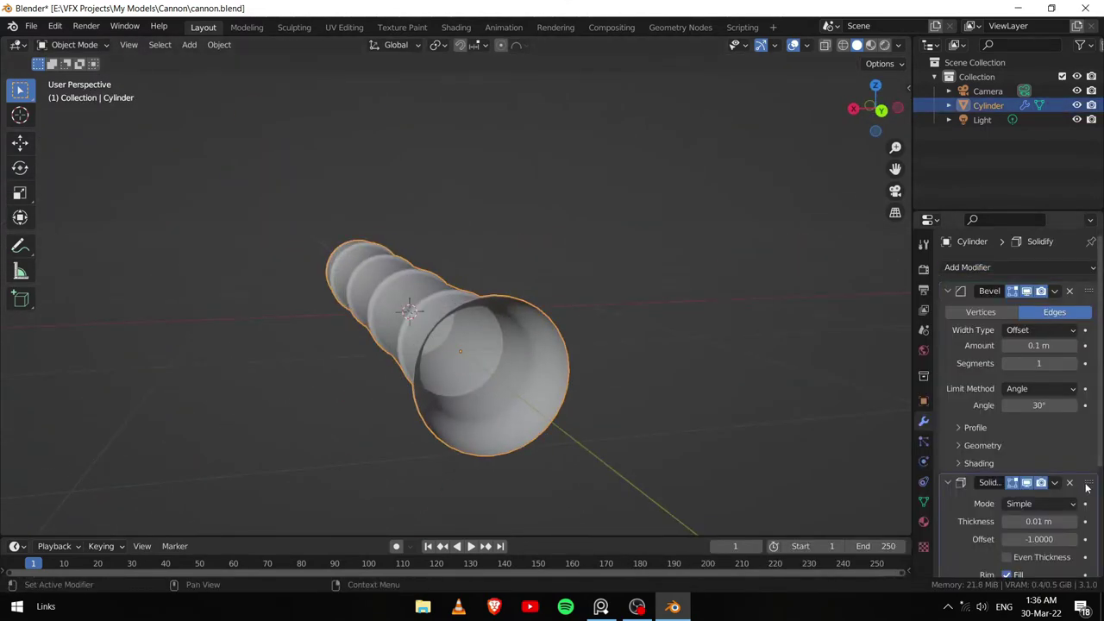
left_click_drag(1088, 482, 1088, 292)
left_click_drag(1038, 330, 1078, 330)
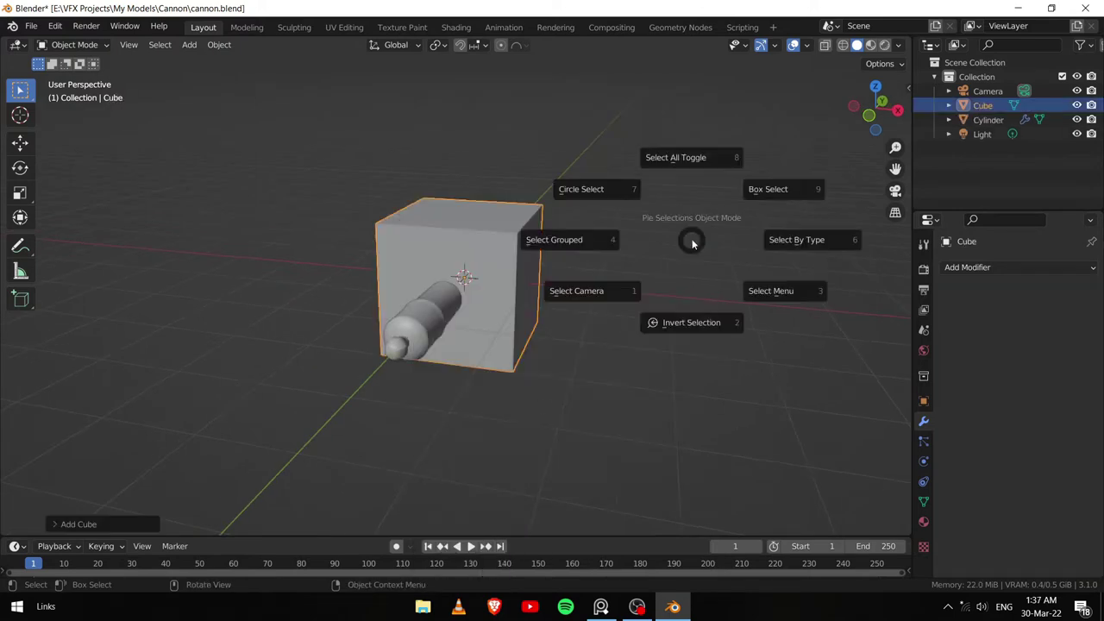
Step: Add a cube and move it down along Z beneath the cannon
key("s")
key("KP_1")
key("g")
key("z")
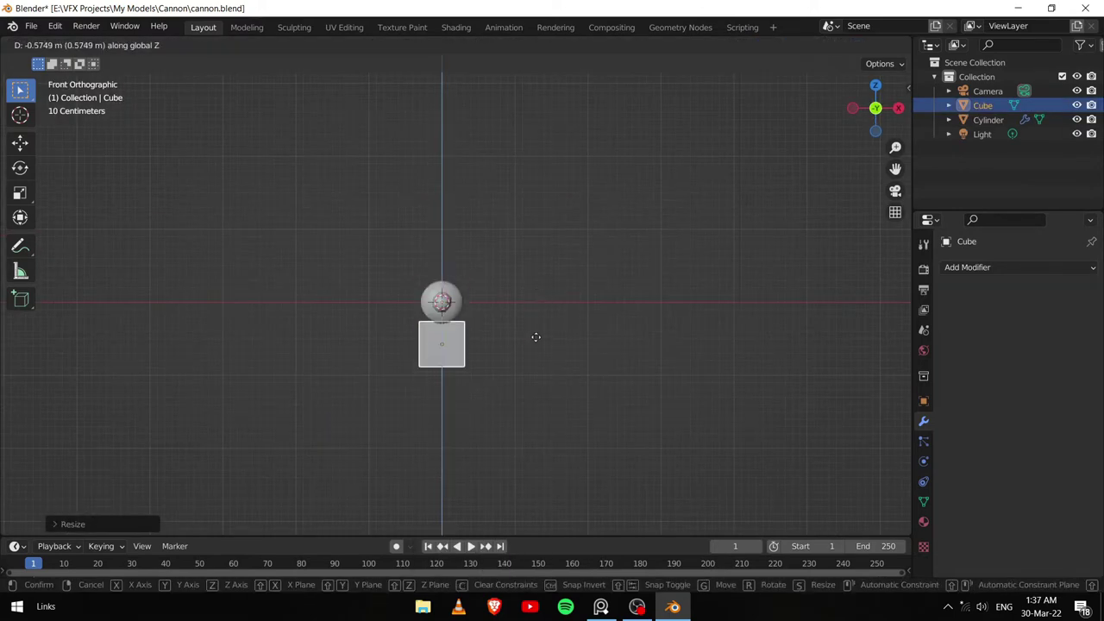
left_click(537, 336)
mouse_move(538, 335)
middle_mouse_down()
mouse_move(491, 282)
mouse_move(532, 353)
mouse_move(520, 411)
middle_mouse_up()
key("KP_7")
Step: In Edit Mode, shift the cube along Y and stretch it lengthwise
key("Tab")
key("ctrl+KP_7")
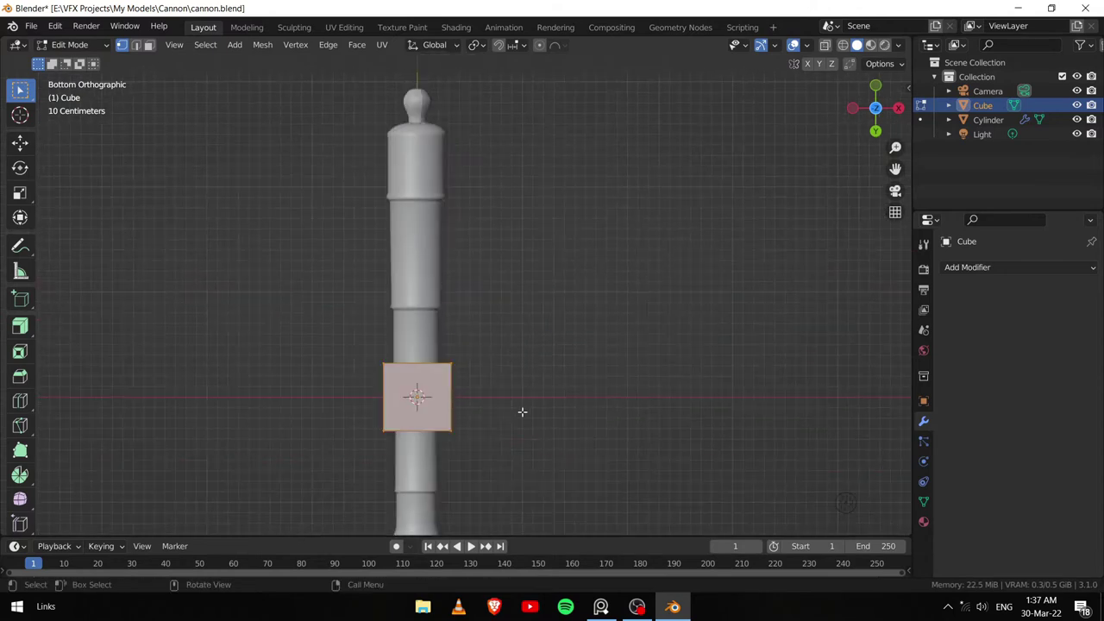
key("g")
key("y")
left_click(529, 395)
key("s")
key("y")
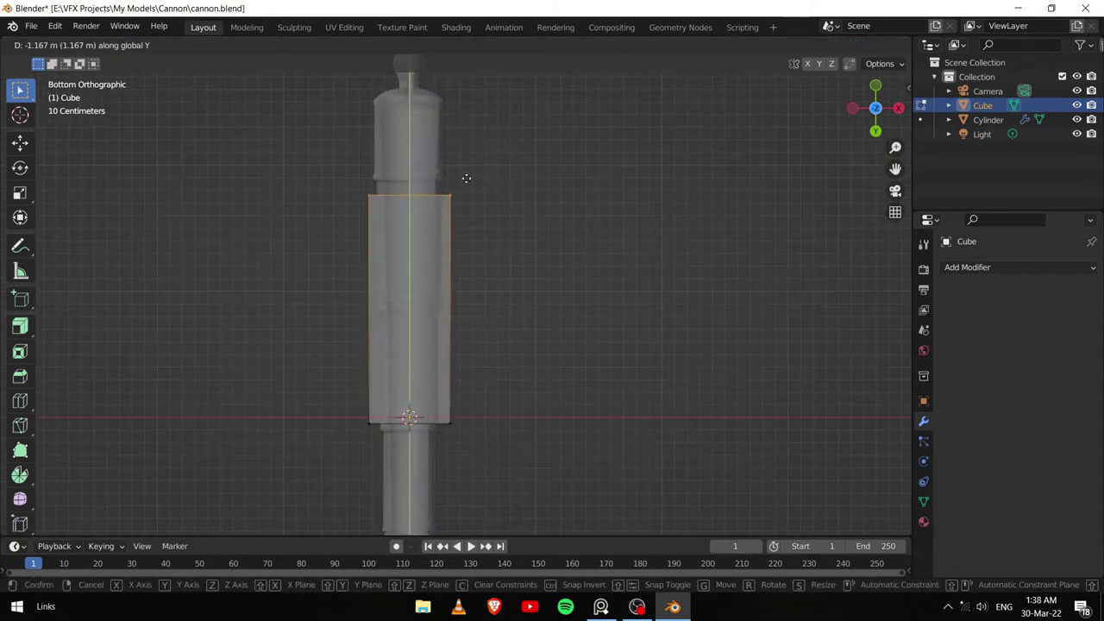
left_click(469, 177)
middle_click_drag(468, 178, 490, 394, "shift")
Step: Stretch the block further along Y to match the reference, then widen it along X
key("alt+Tab")
key("alt+Tab")
key("s")
key("y")
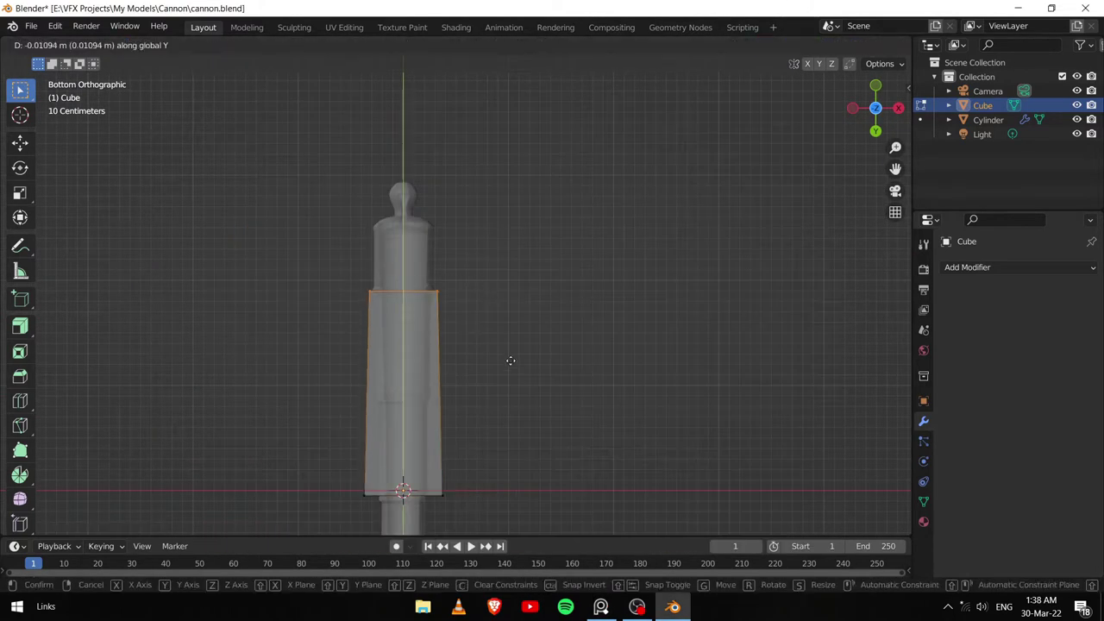
left_click(522, 284)
key("alt+Tab")
key("alt+Tab")
key("s")
key("x")
left_click(566, 332)
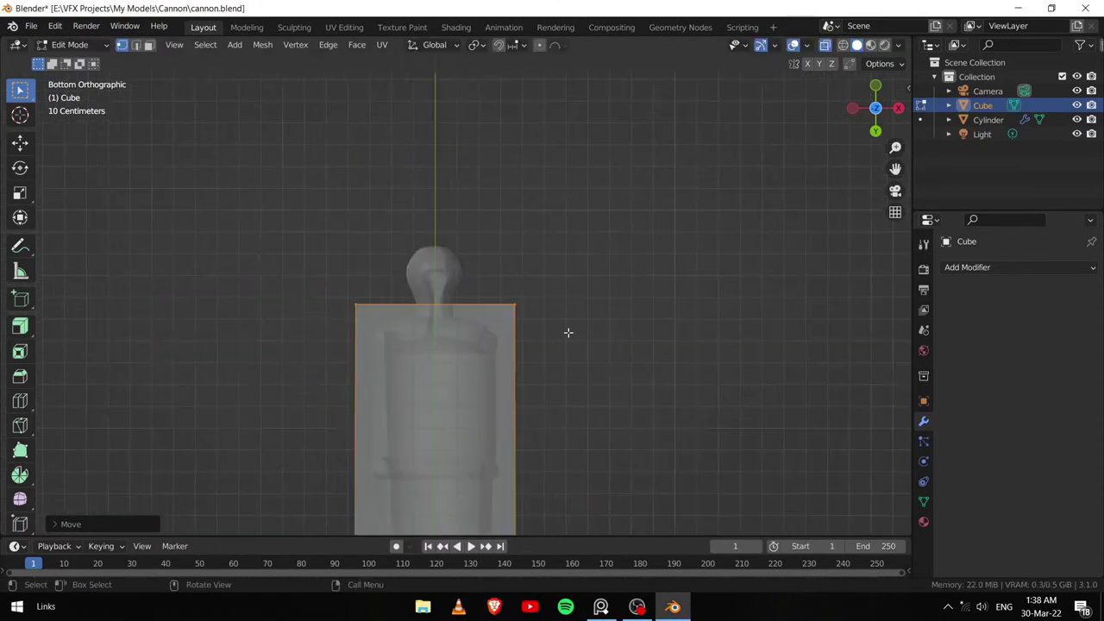
middle_click_drag(569, 333, 575, 362)
Step: Move the block's end face along Y, extrude it into a trail and taper its end
key("3")
left_click(566, 293)
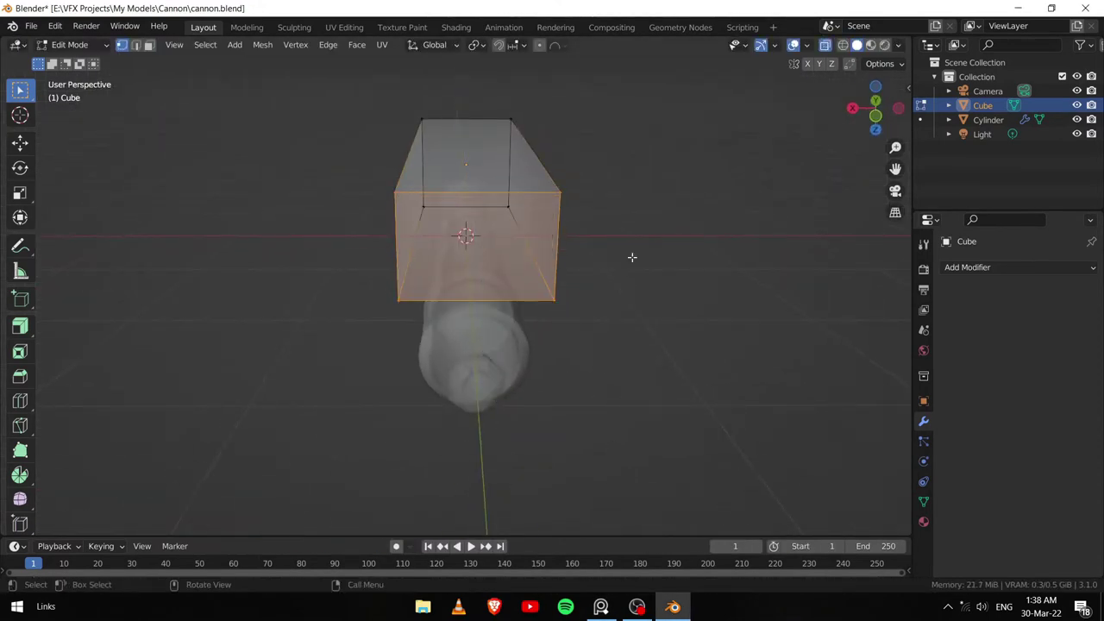
key("g")
key("y")
left_click(621, 263)
middle_click_drag(621, 264, 549, 291)
key("e")
left_click(547, 455)
key("KP_7")
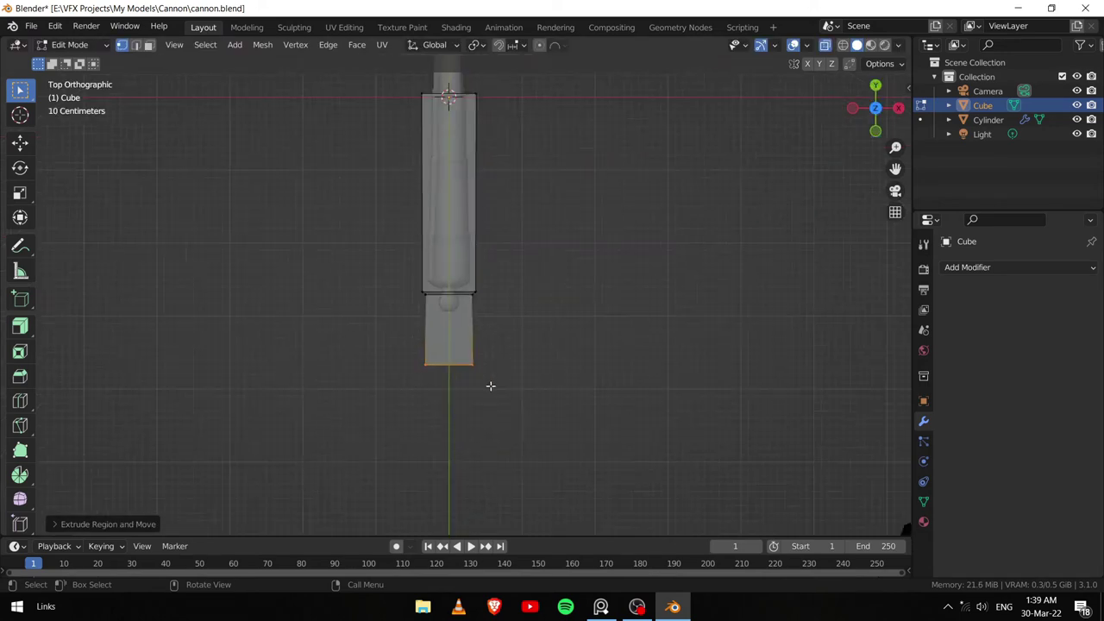
key("s")
left_click(544, 444)
Step: Lengthen the trail, inset its end face and extend it further
key("alt+Tab")
key("alt+Tab")
key("g")
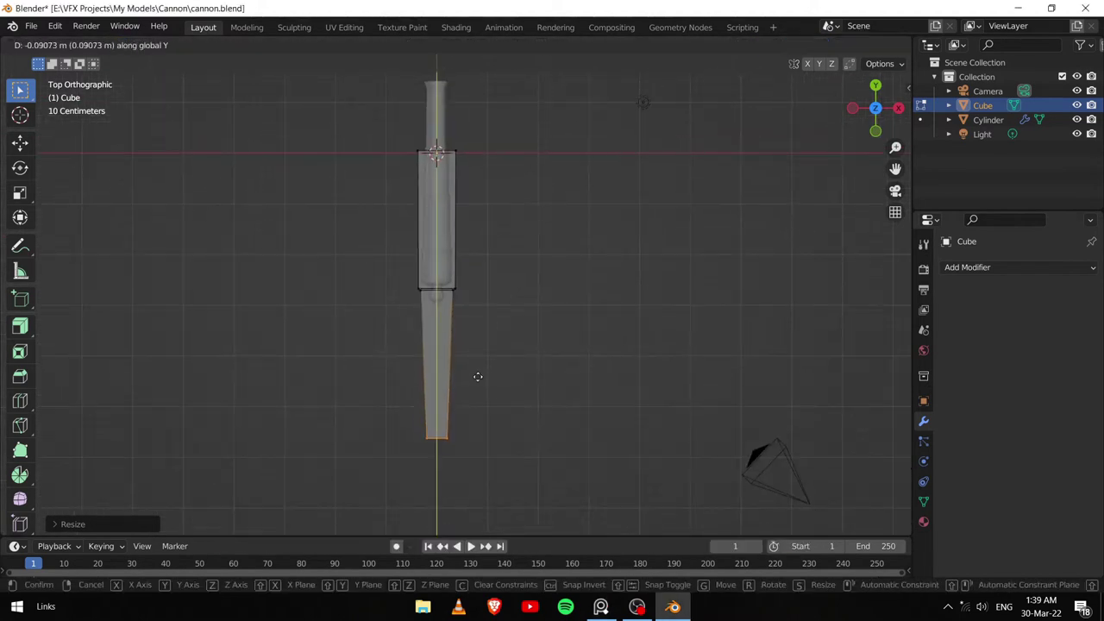
left_click(508, 375)
key("i")
mouse_move(508, 374)
middle_mouse_down()
mouse_move(536, 343)
mouse_move(526, 312)
middle_mouse_up()
left_click(536, 342)
key("KP_7")
left_click(488, 360)
mouse_move(520, 363)
middle_mouse_down()
mouse_move(525, 423)
mouse_move(678, 264)
mouse_move(466, 332)
mouse_move(570, 341)
mouse_move(574, 363)
mouse_move(653, 382)
mouse_move(405, 382)
mouse_move(423, 477)
middle_mouse_up()
key("Tab")
key("Tab")
Step: Add another cube beside the barrel and, with X-ray on, narrow it into a thin strip
key("Tab")
key("shift+a")
key("KP_7")
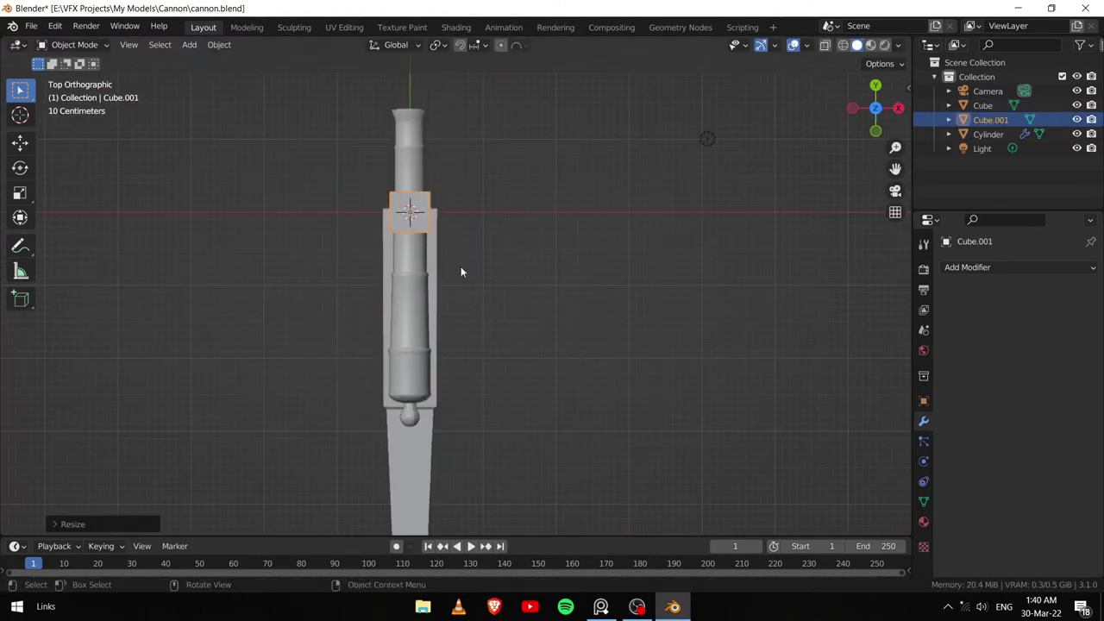
key("Tab")
key("g")
scroll(504, 351, "up", 8)
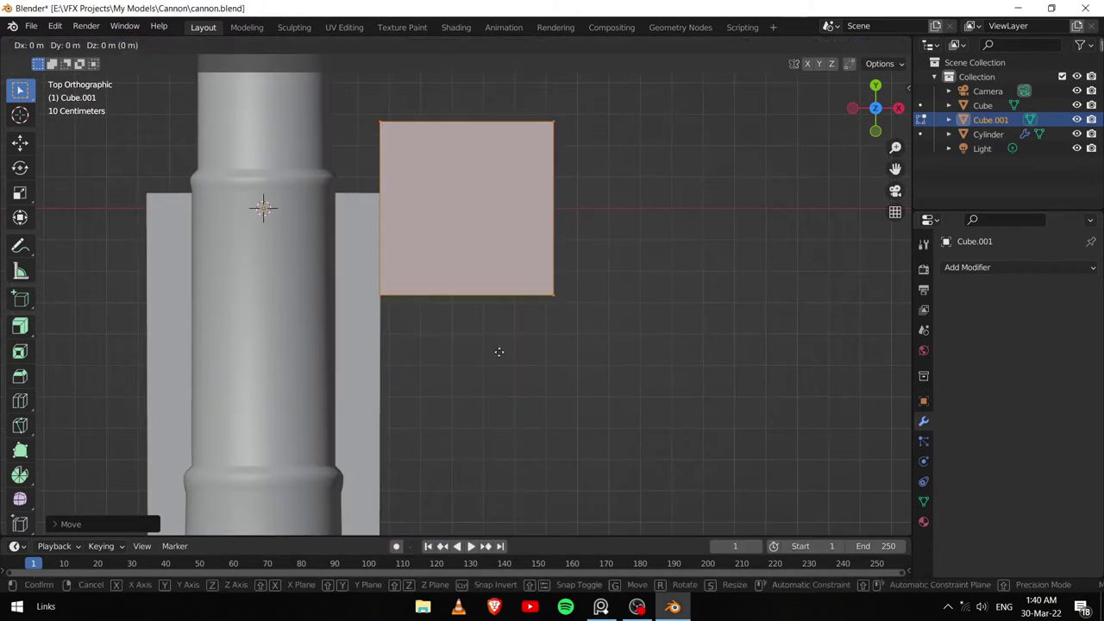
key("g")
left_click(450, 352)
key("alt+z")
key("g")
left_click(470, 332)
scroll(388, 187, "down", 3)
left_click(389, 187)
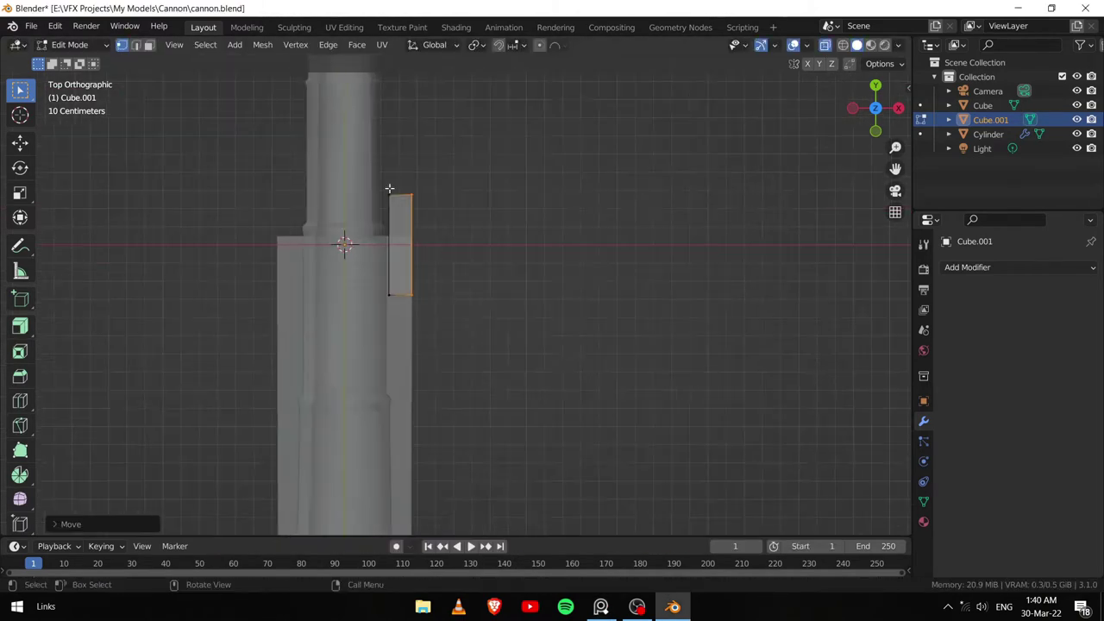
key("g")
left_click(469, 298)
scroll(503, 323, "down", 2)
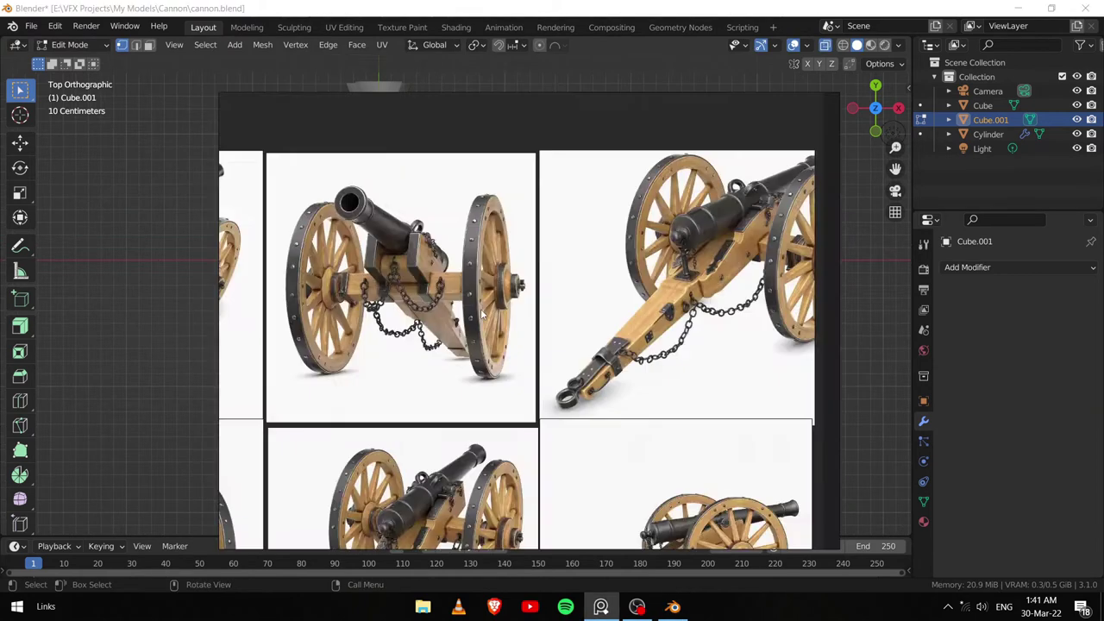
Step: Reselect the upright block in Edit Mode with X-ray and shift it along the barrel
key("Tab")
key("alt+z")
middle_click_drag(492, 333, 573, 325)
left_click(573, 326)
key("Tab")
middle_click_drag(542, 382, 601, 343)
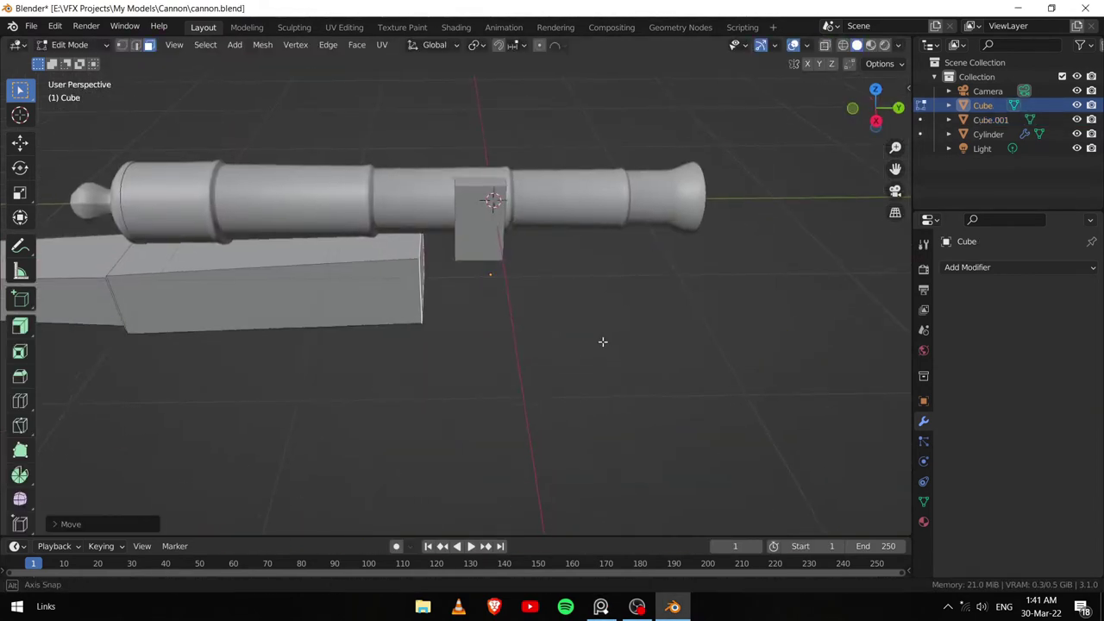
key("g")
left_click(456, 301)
key("Tab")
key("KP_7")
key("alt+z")
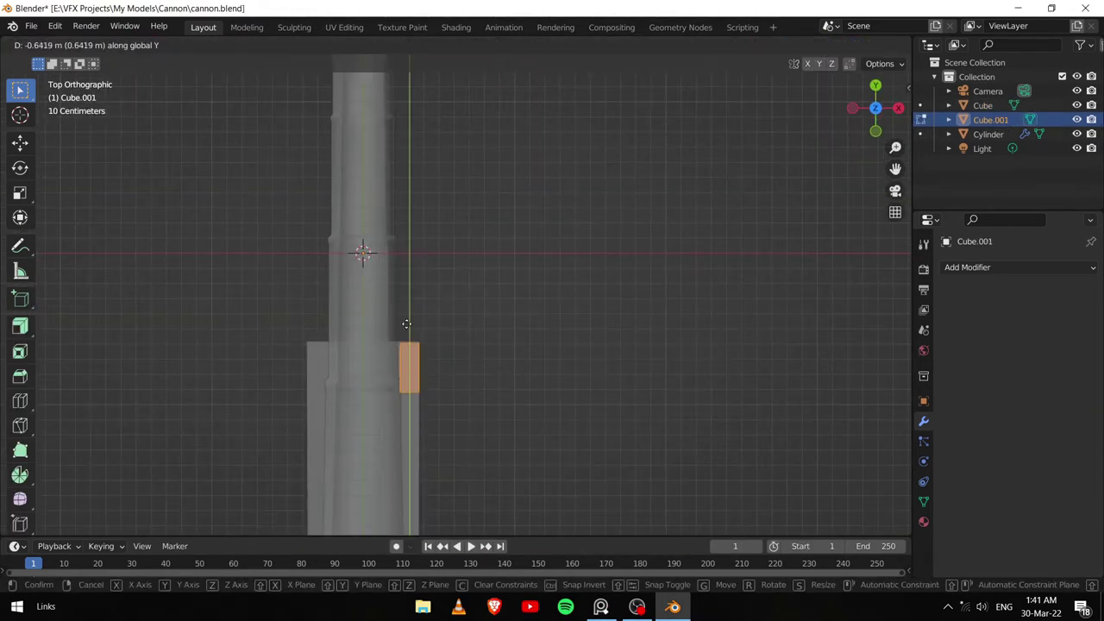
left_click(406, 324)
Step: Raise a section of the plate vertically, cancelling an unwanted extrusion along the way
scroll(365, 345, "up", 2)
scroll(382, 241, "up", 3)
scroll(382, 241, "down", 2)
key("s")
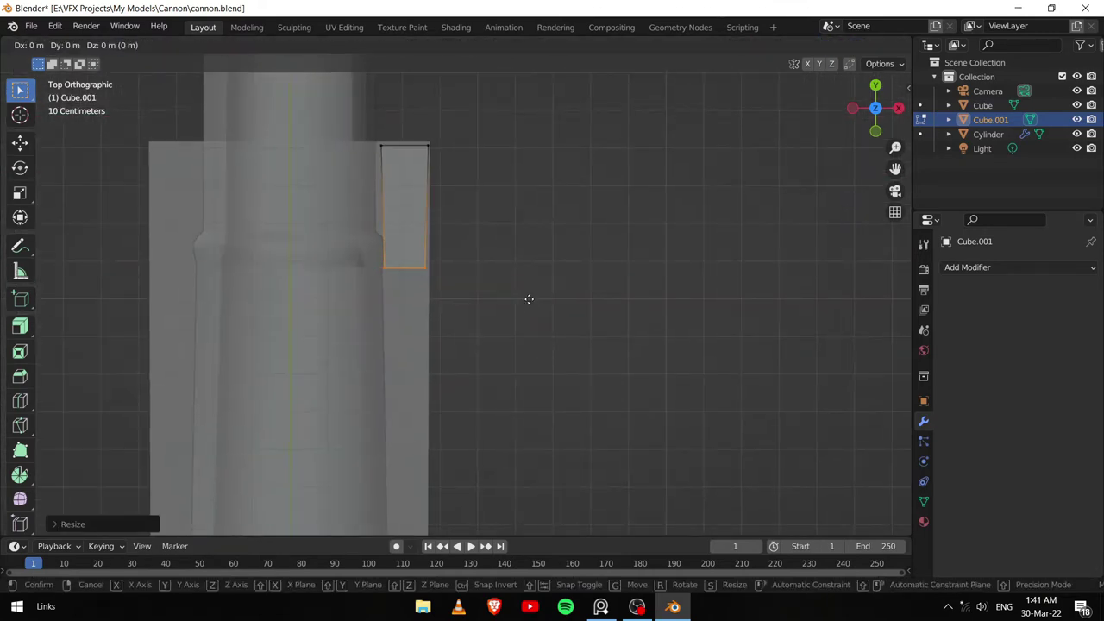
key("Escape")
scroll(518, 362, "down", 2)
key("e")
key("Escape")
mouse_move(554, 416)
middle_mouse_down()
mouse_move(603, 259)
mouse_move(645, 202)
middle_mouse_up()
key("KP_3")
key("e")
left_click(568, 211)
middle_click_drag(568, 211, 454, 318)
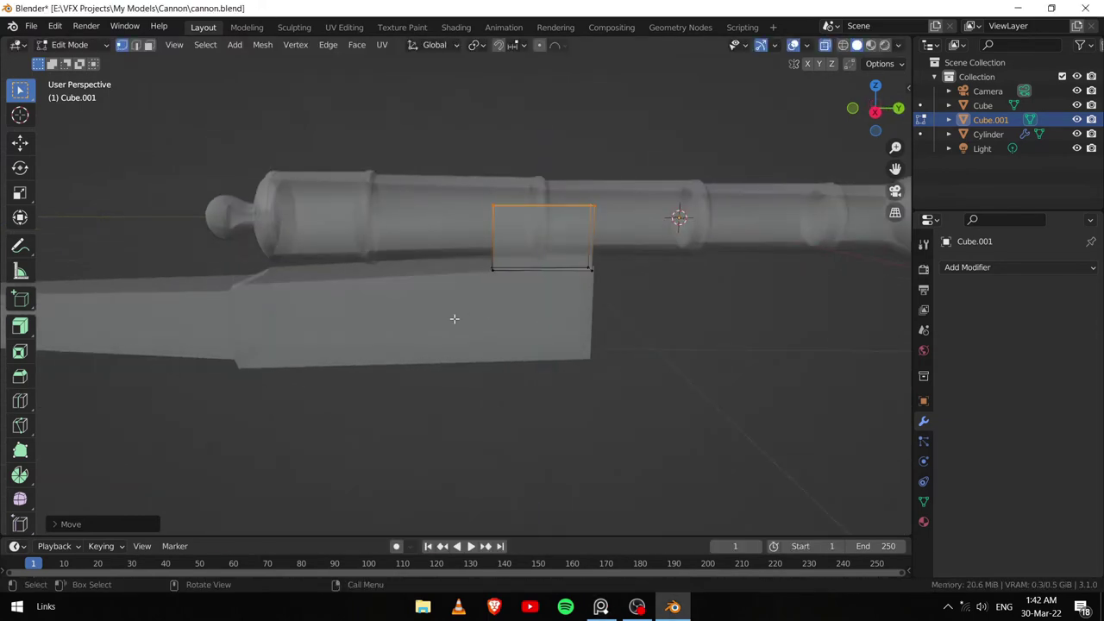
Step: From the right view, move the plate's end and bottom edges along Z into a stepped profile
key("KP_3")
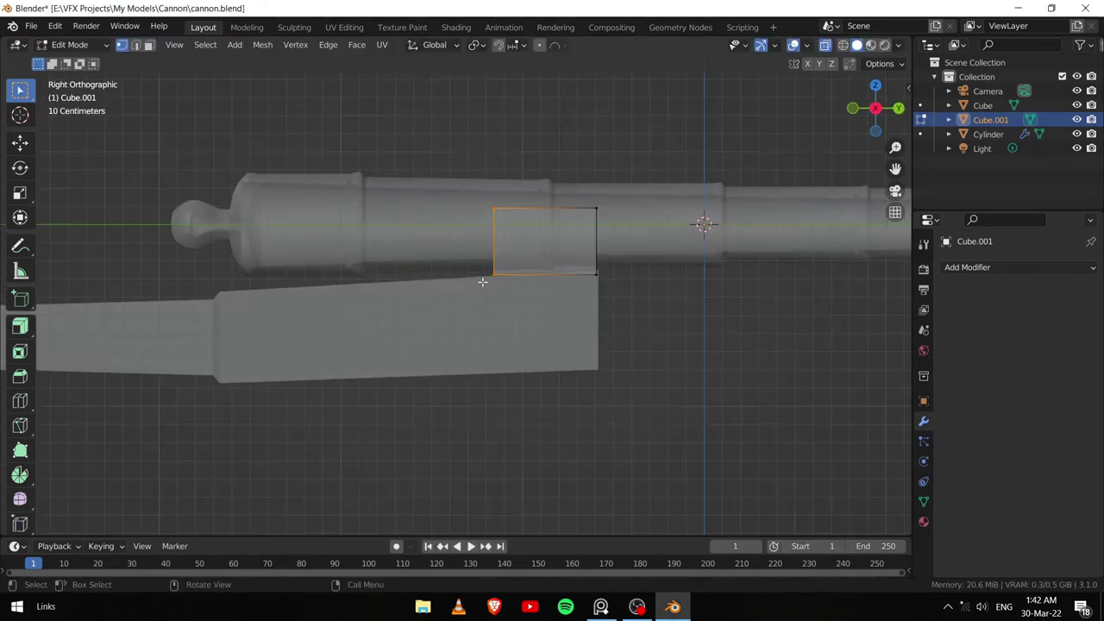
key("g")
key("z")
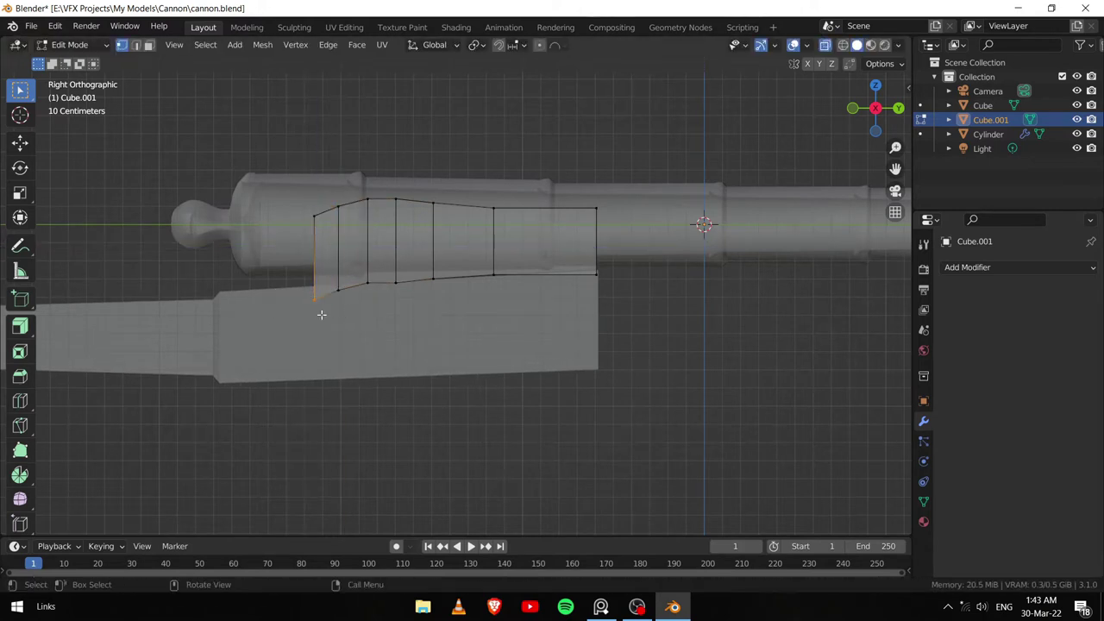
left_click(332, 272)
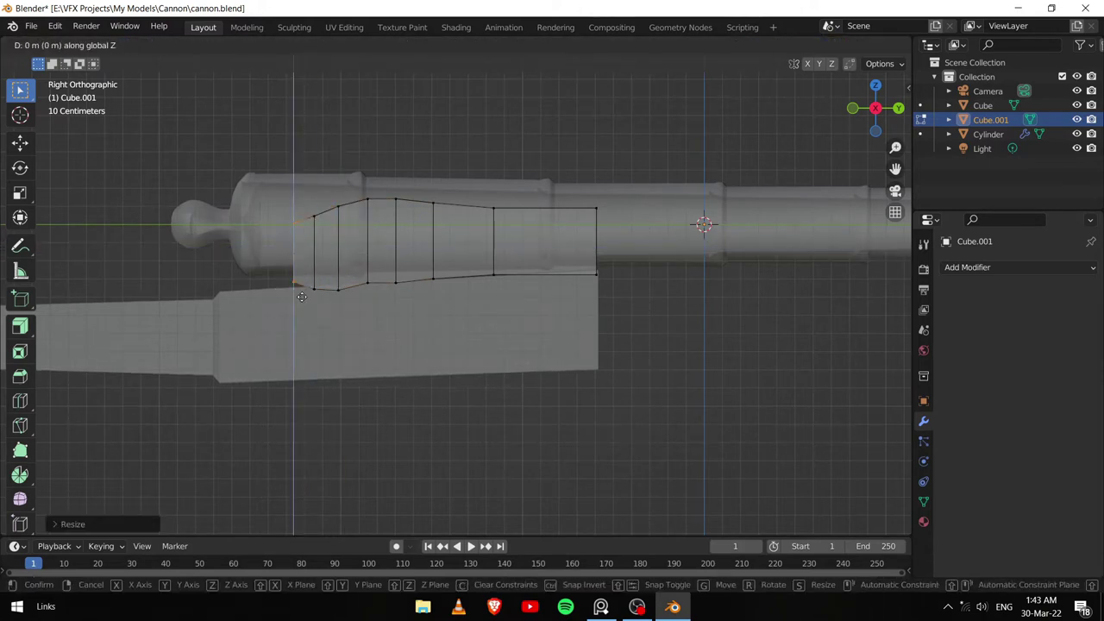
left_click(301, 254)
scroll(430, 276, "up", 4)
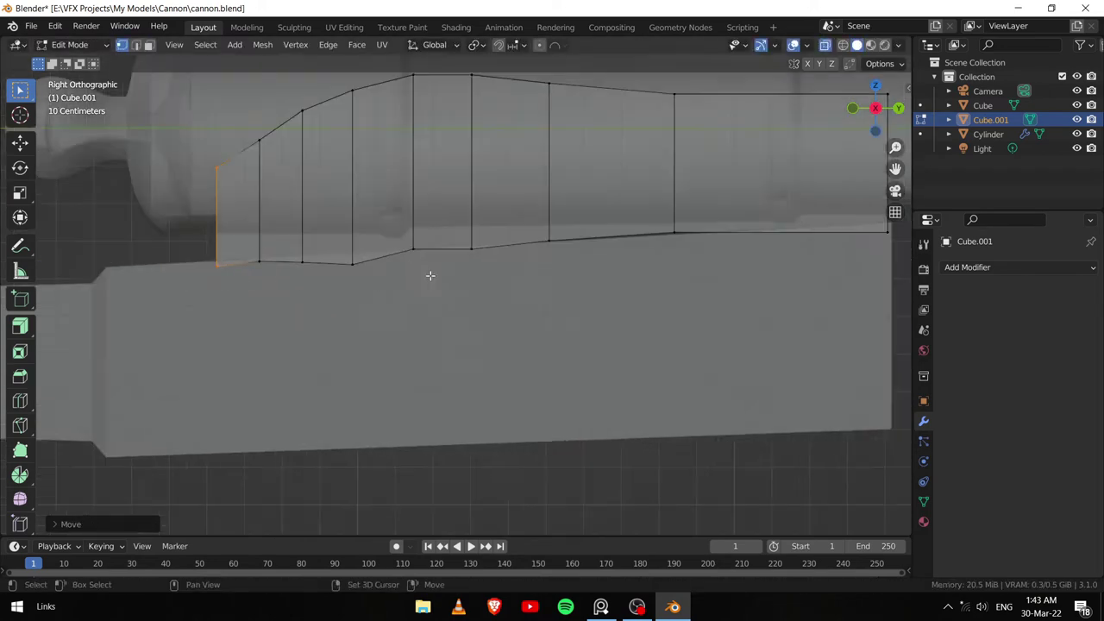
left_click(300, 259)
left_click(442, 257)
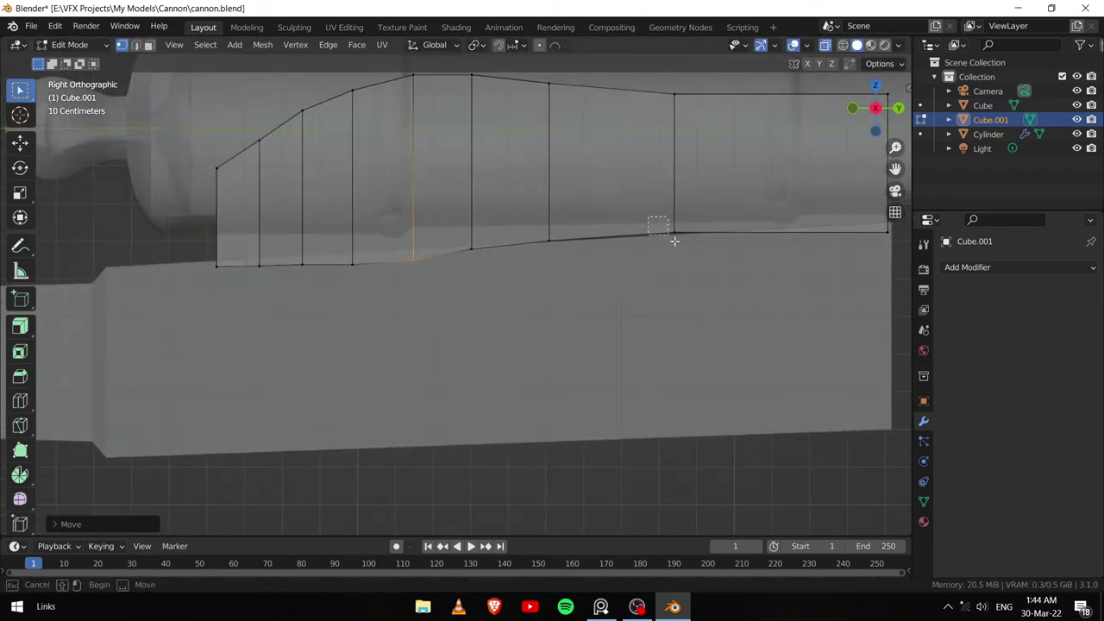
scroll(522, 315, "down", 3)
key("Tab")
mouse_move(522, 315)
middle_mouse_down()
mouse_move(734, 104)
mouse_move(862, 259)
middle_mouse_up()
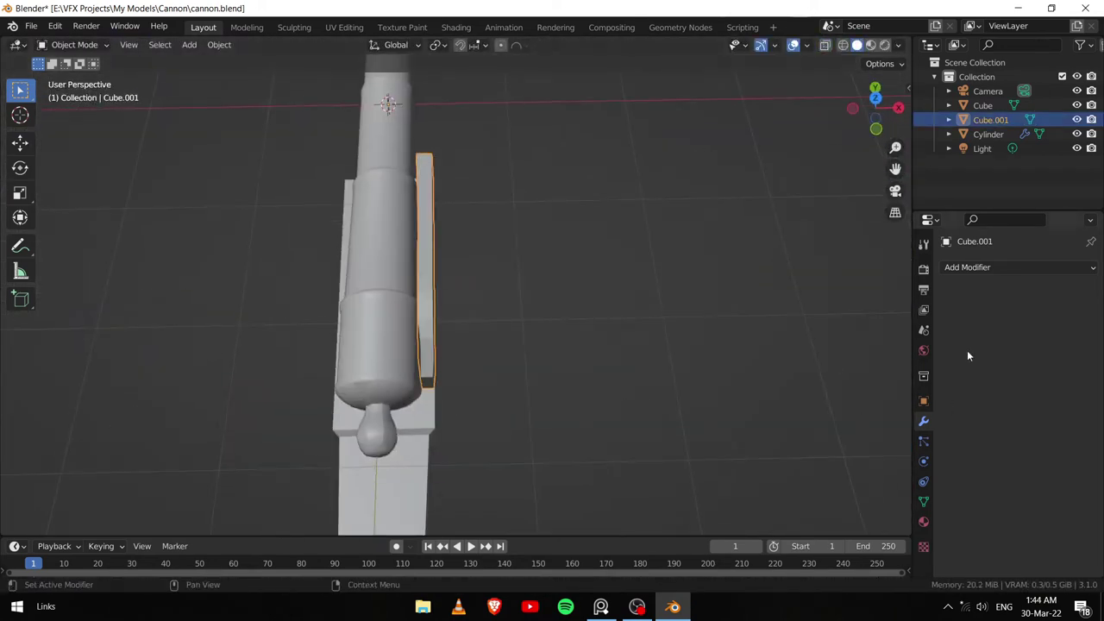
Step: Add a Mirror modifier to Cube.001 so the side plate repeats across the barrel, and save
left_click(966, 267)
left_click(805, 426)
middle_click_drag(805, 426, 863, 449)
left_click(923, 501)
mouse_move(733, 388)
middle_mouse_down()
mouse_move(614, 368)
mouse_move(681, 330)
mouse_move(523, 413)
mouse_move(367, 445)
mouse_move(704, 359)
mouse_move(520, 373)
mouse_move(542, 332)
middle_mouse_up()
left_click(523, 413)
key("Tab")
key("Tab")
scroll(601, 388, "up", 2)
key("ctrl+s")
Step: Add Cube.002 and scale and position it as a flat block beneath the barrel
key("KP_7")
key("shift+a")
left_click(579, 313)
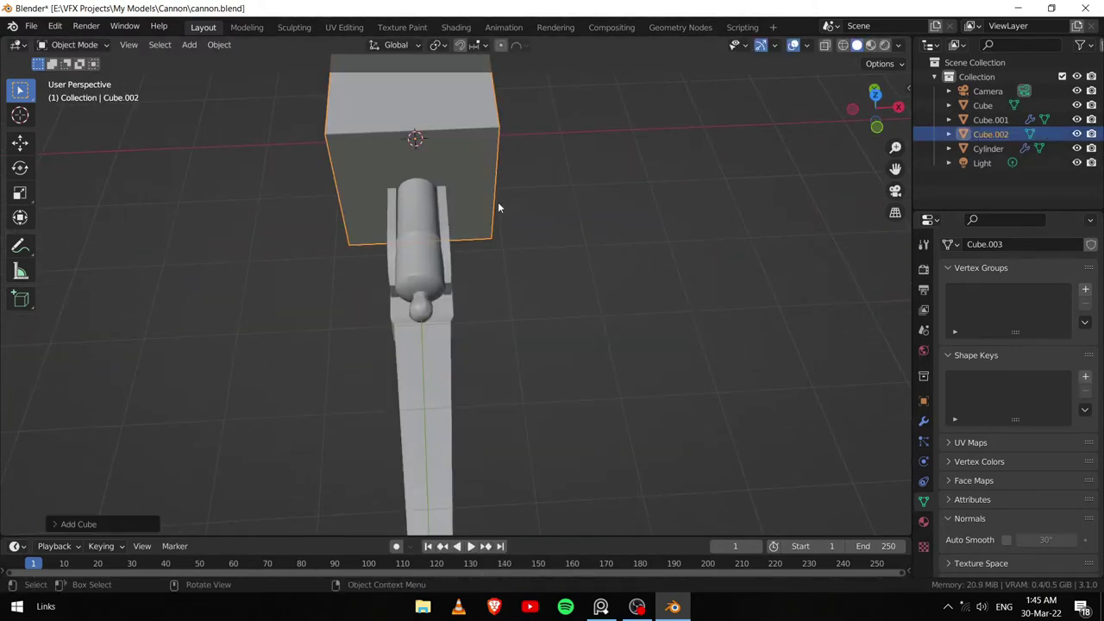
key("s")
key("g")
scroll(607, 236, "down", 3)
key("alt+Tab")
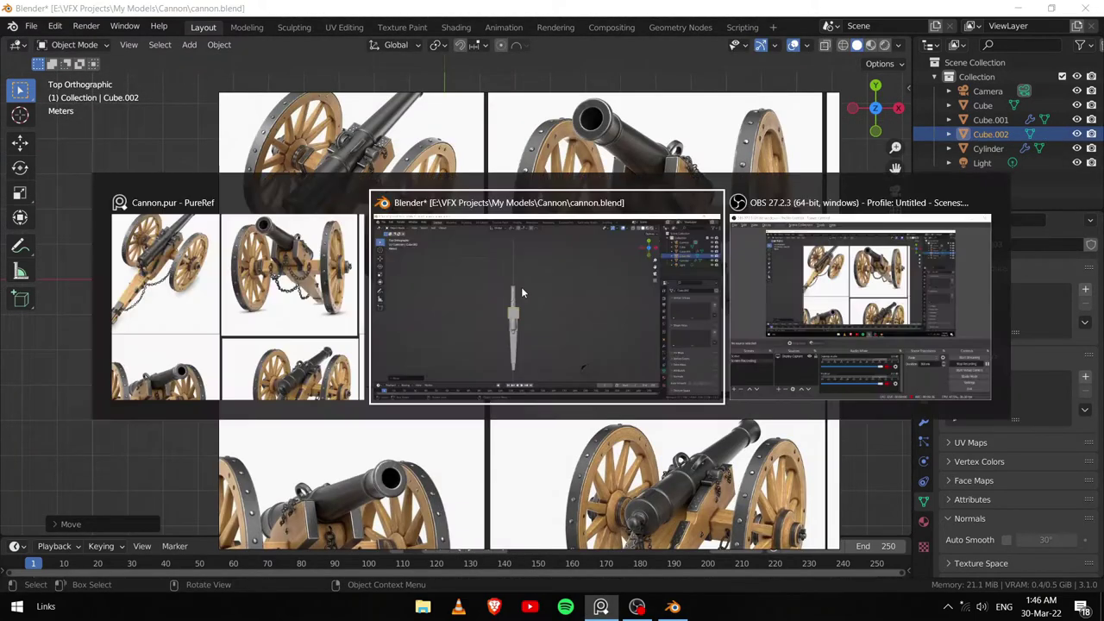
key("alt+Tab")
scroll(537, 277, "up", 4)
left_click(546, 285)
middle_click_drag(546, 285, 465, 294)
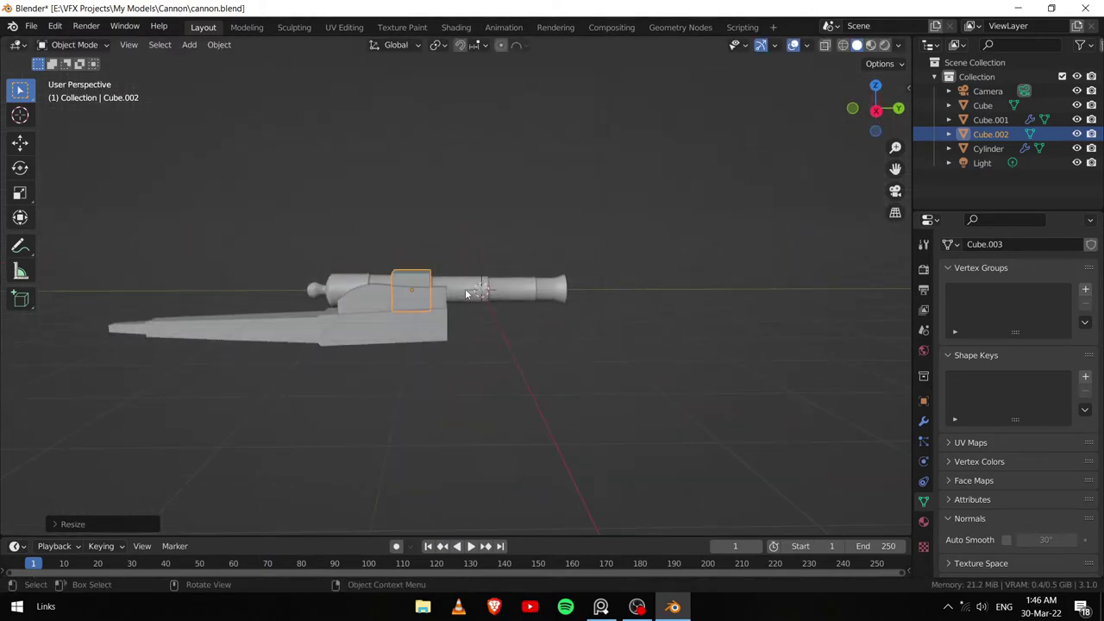
left_click(464, 333)
scroll(439, 272, "up", 3)
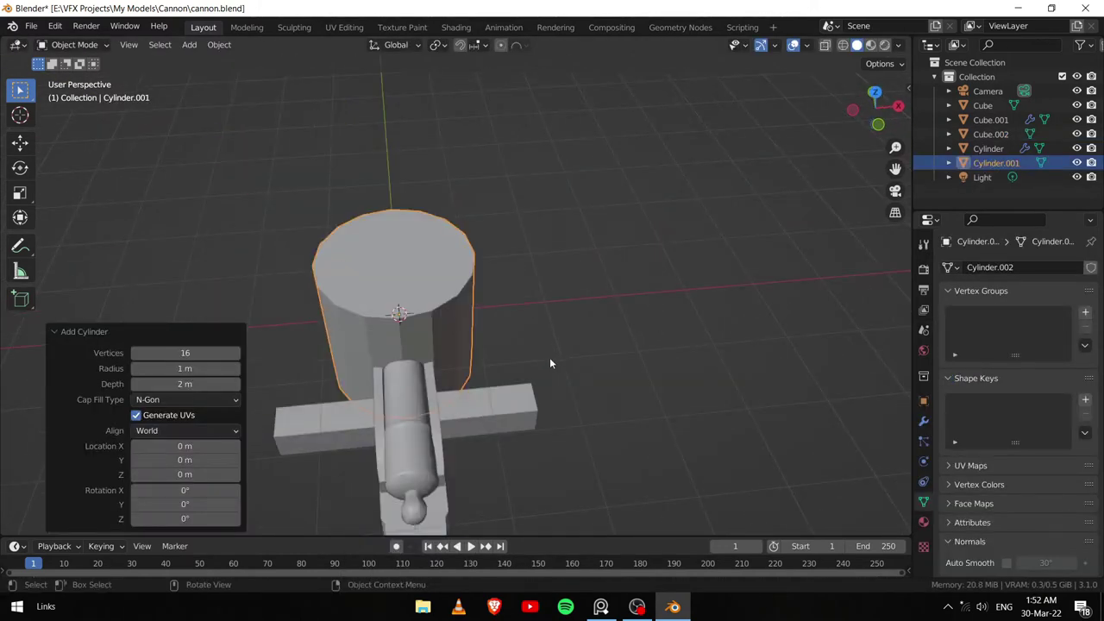
Step: Scale down the new cylinder and move it along X beside the carriage
key("s")
left_click(446, 324)
key("KP_7")
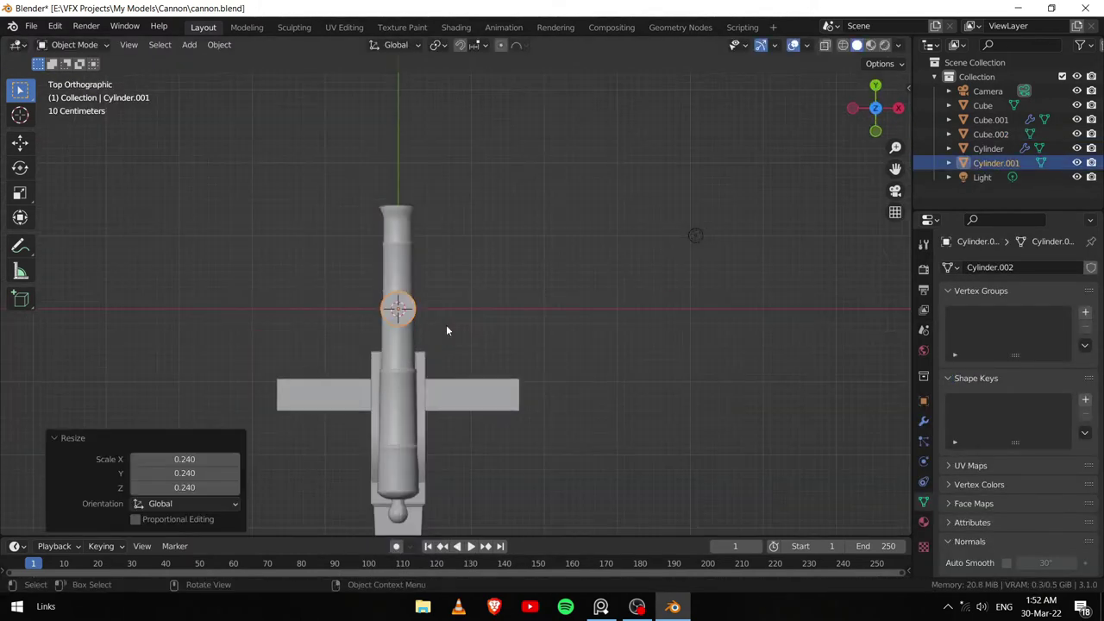
key("Tab")
key("g")
key("x")
left_click(581, 351)
Step: Rotate the cylinder 90 degrees about Y and reposition it in front view
middle_click_drag(584, 438, 572, 302)
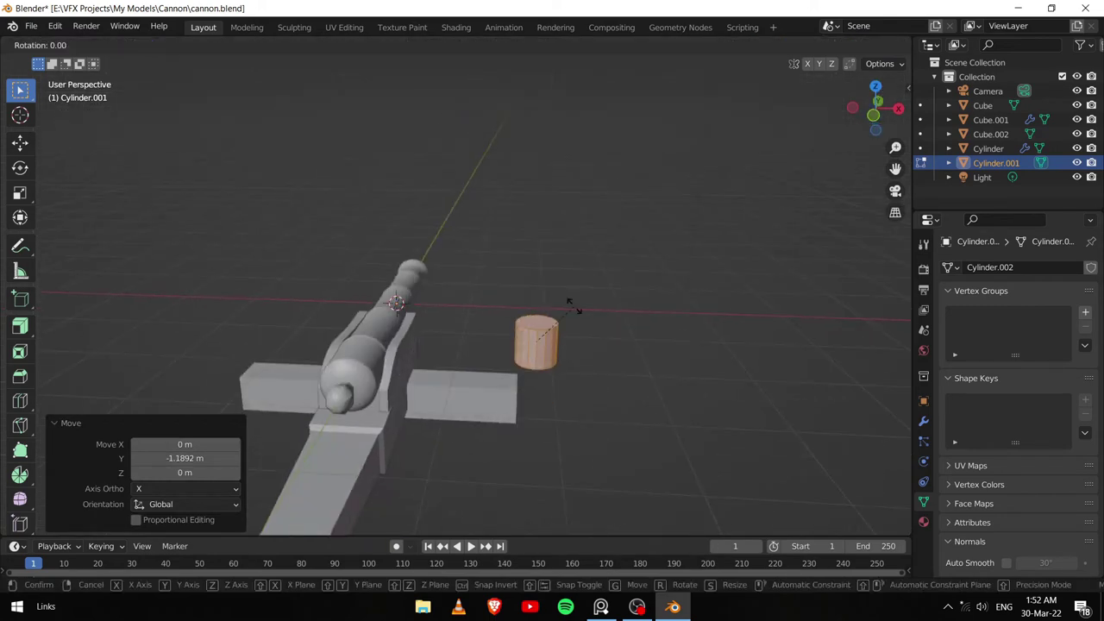
key("r")
key("y")
key("9")
key("0")
key("Return")
key("KP_1")
key("g")
left_click(579, 302)
Step: Resize the cylinder and flatten it along X into a disc against the axle end
scroll(595, 362, "up", 6)
scroll(572, 376, "up", 1)
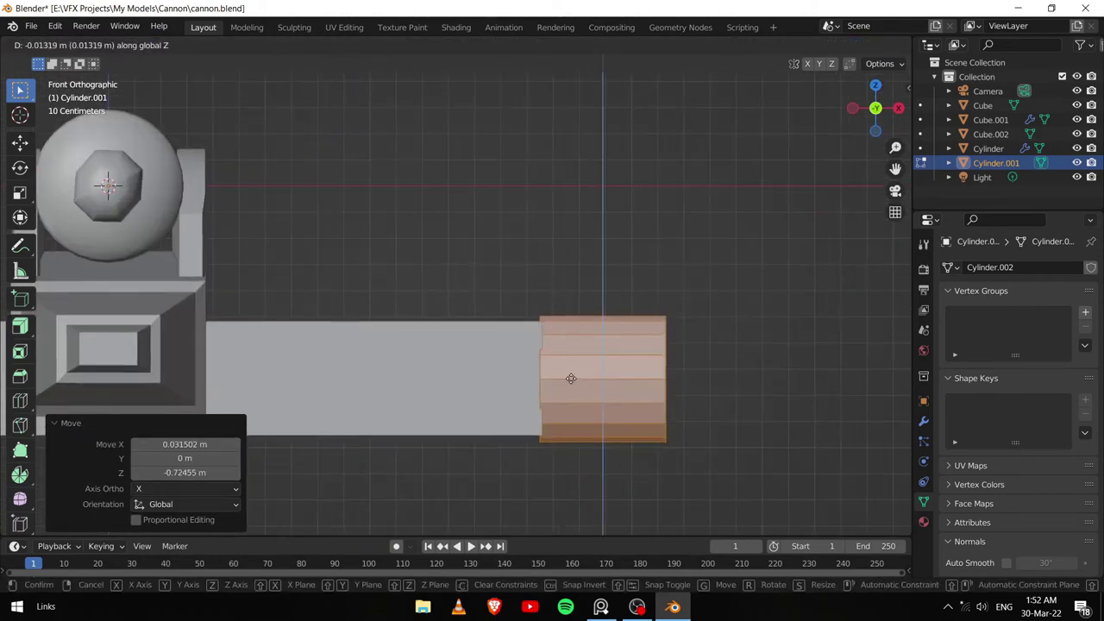
key("s")
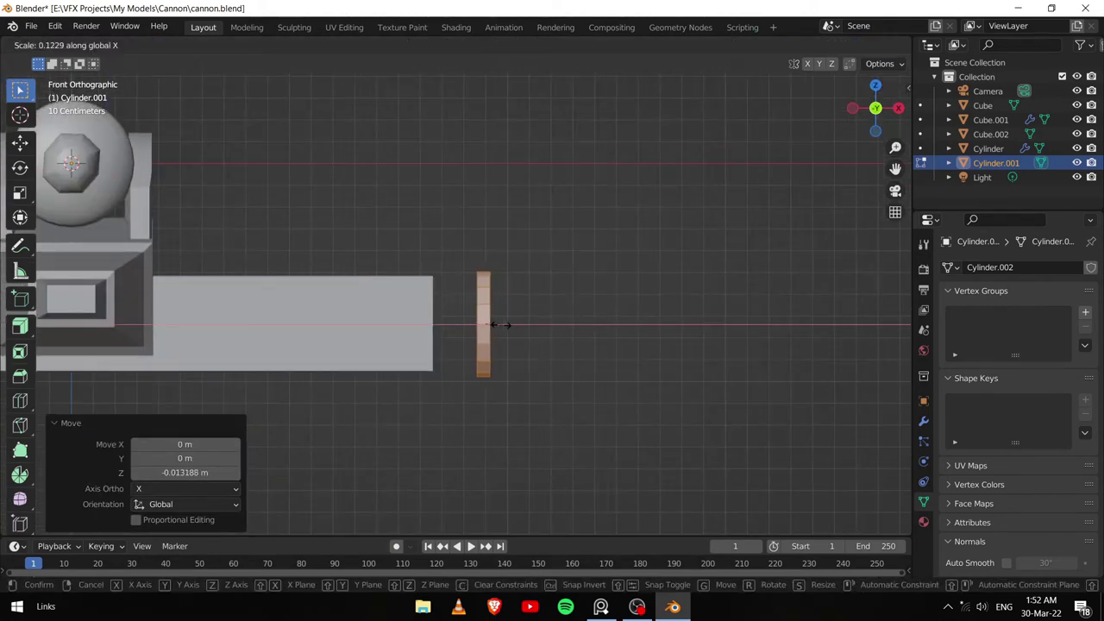
left_click(499, 323)
key("g")
key("x")
left_click(532, 313)
key("s")
key("x")
left_click(501, 316)
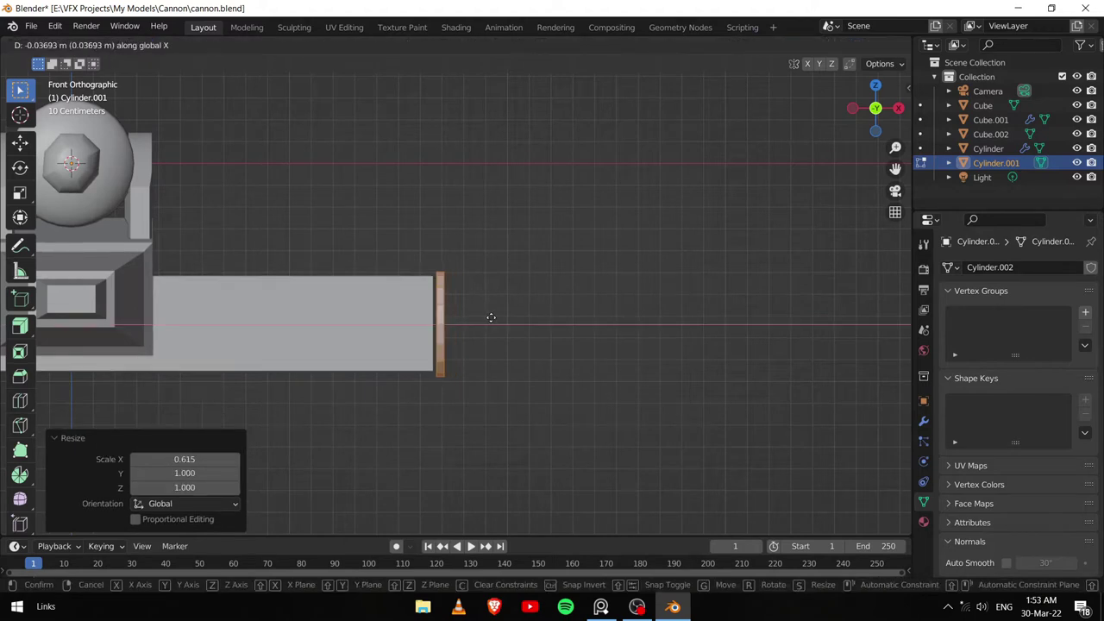
left_click(493, 318)
Step: Select the hub cylinder in Edit Mode and extrude its face outward twice
key("Tab")
middle_click_drag(503, 330, 190, 325)
left_click(190, 325)
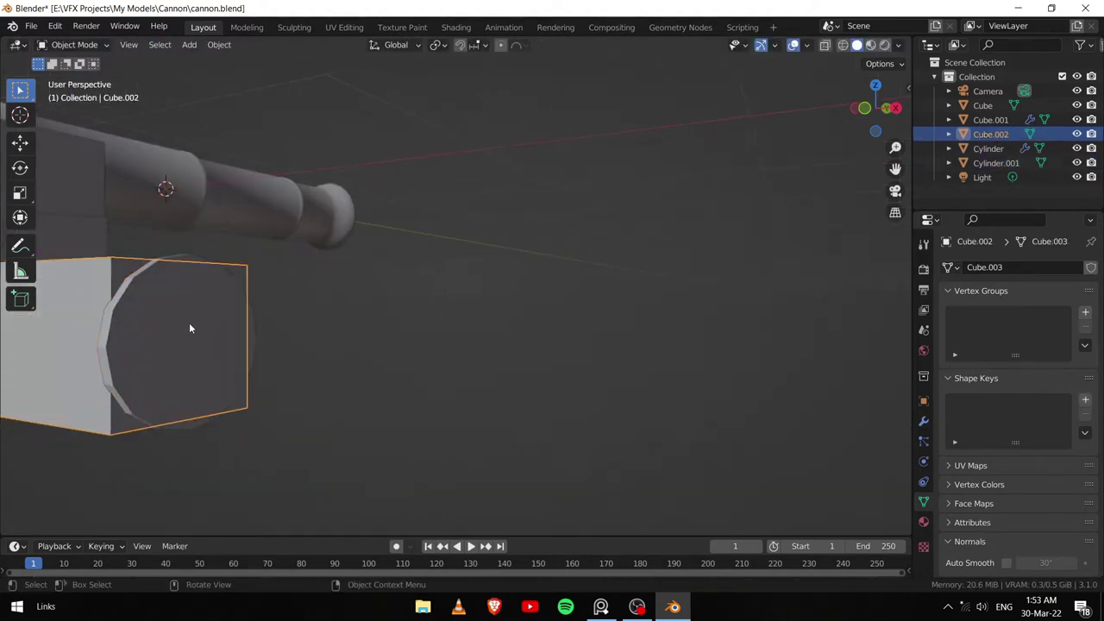
left_click(189, 322)
key("Tab")
key("KP_1")
scroll(483, 344, "up", 3)
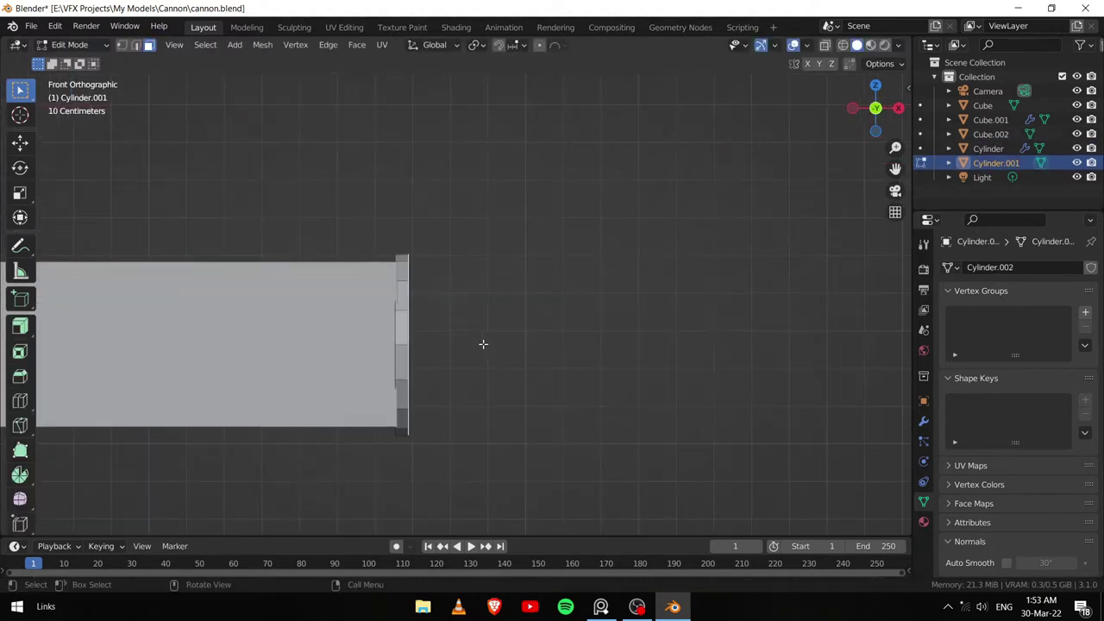
left_click(512, 348)
key("e")
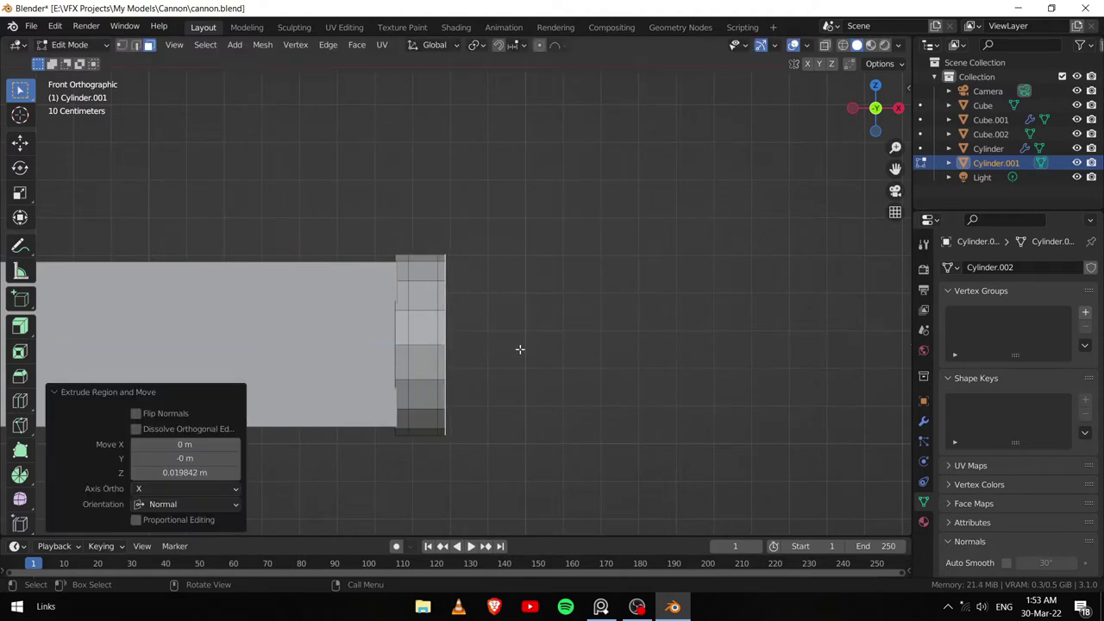
left_click(552, 351)
Step: Fatten a ring of hub faces with Alt+S into a raised band
scroll(527, 350, "down", 1)
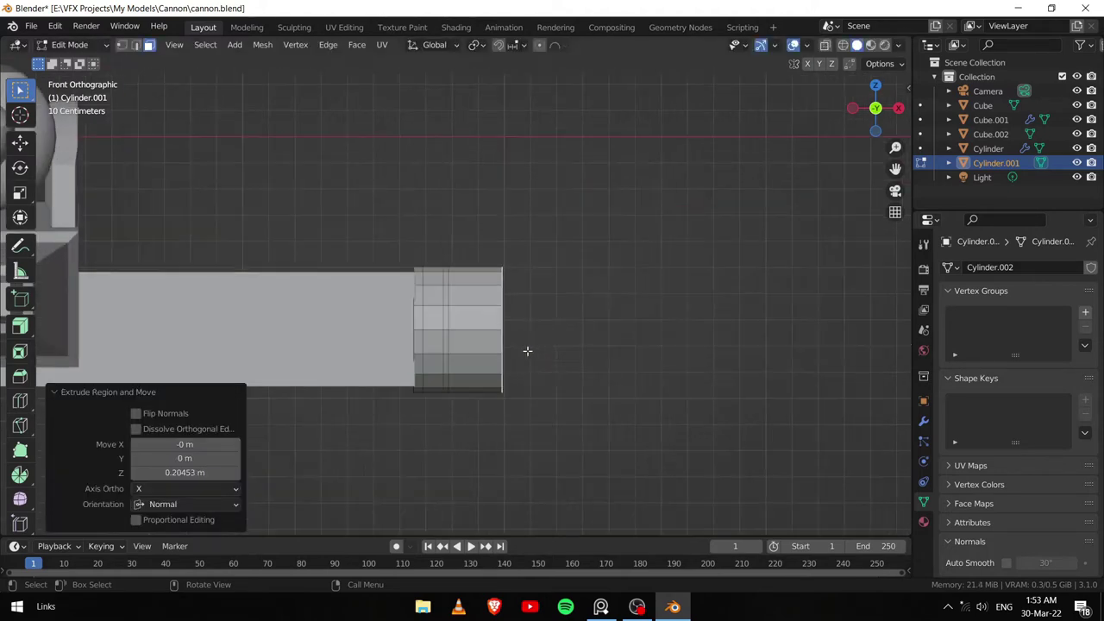
right_click(458, 394)
left_click(433, 341, "alt")
scroll(97, 310, "up", 1)
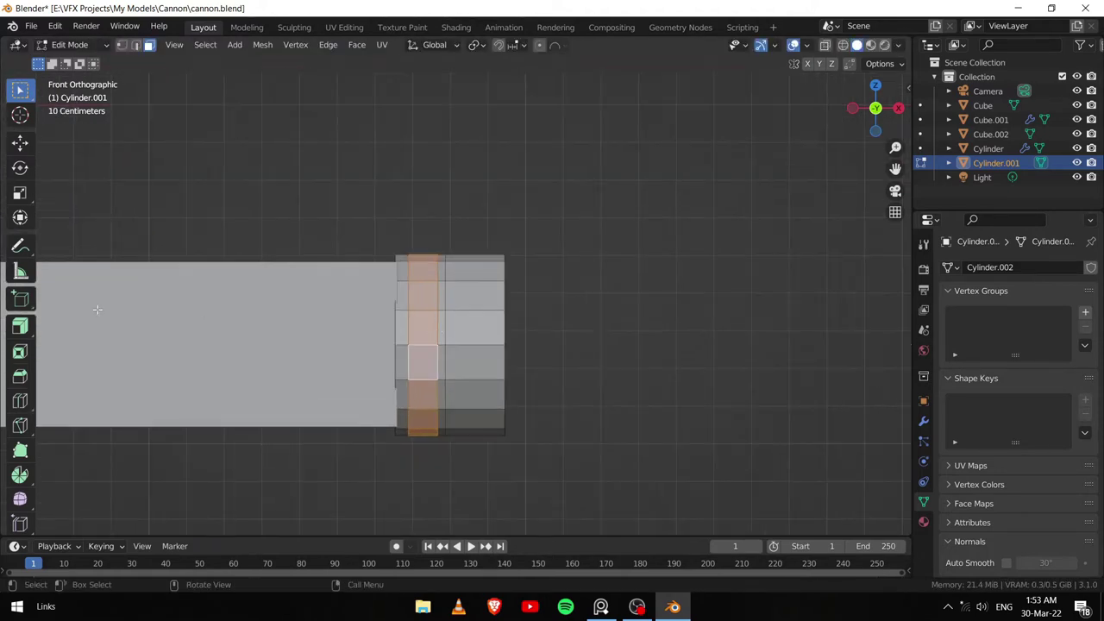
left_click(422, 407)
middle_click_drag(421, 407, 650, 382)
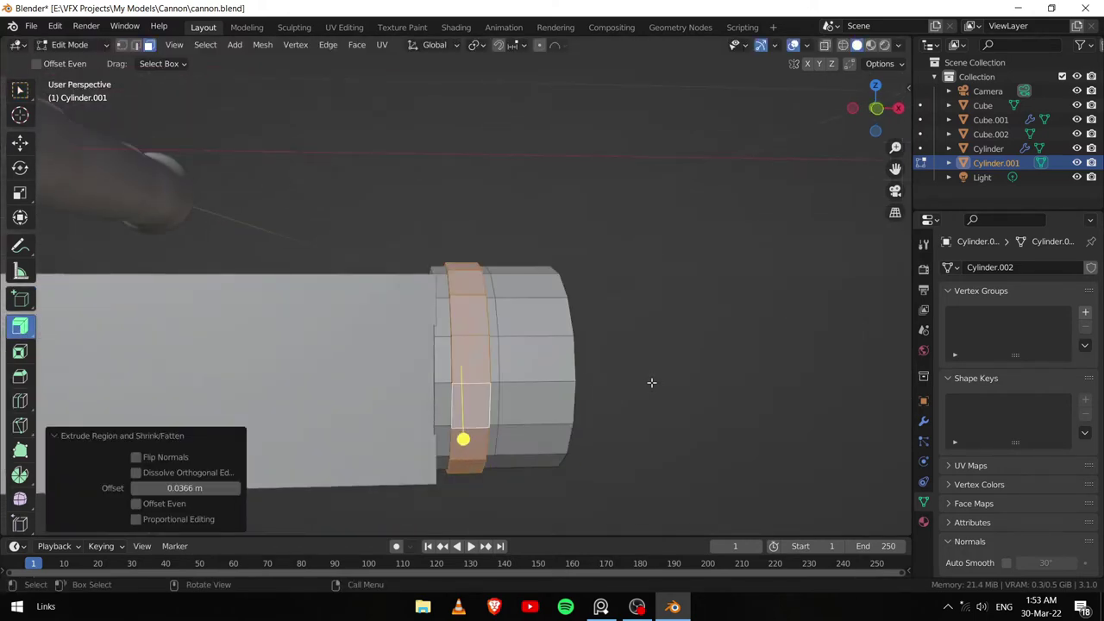
Step: Extrude the hub's end face outward in front view
left_click(500, 387)
middle_click_drag(500, 388, 386, 352, "shift")
key("KP_1")
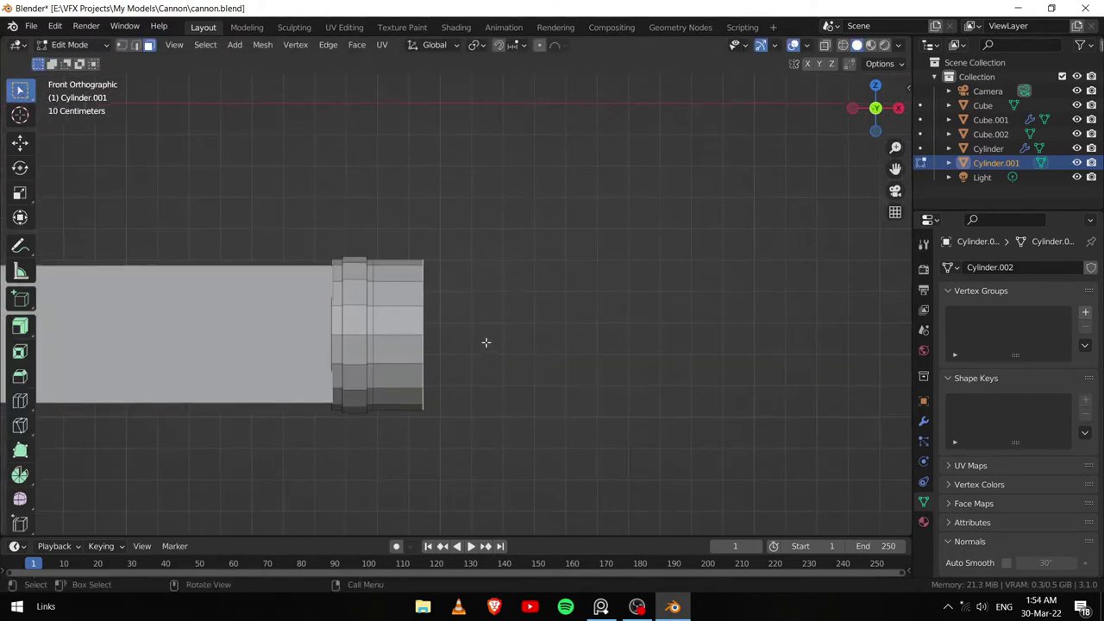
middle_click_drag(485, 343, 472, 357)
key("KP_1")
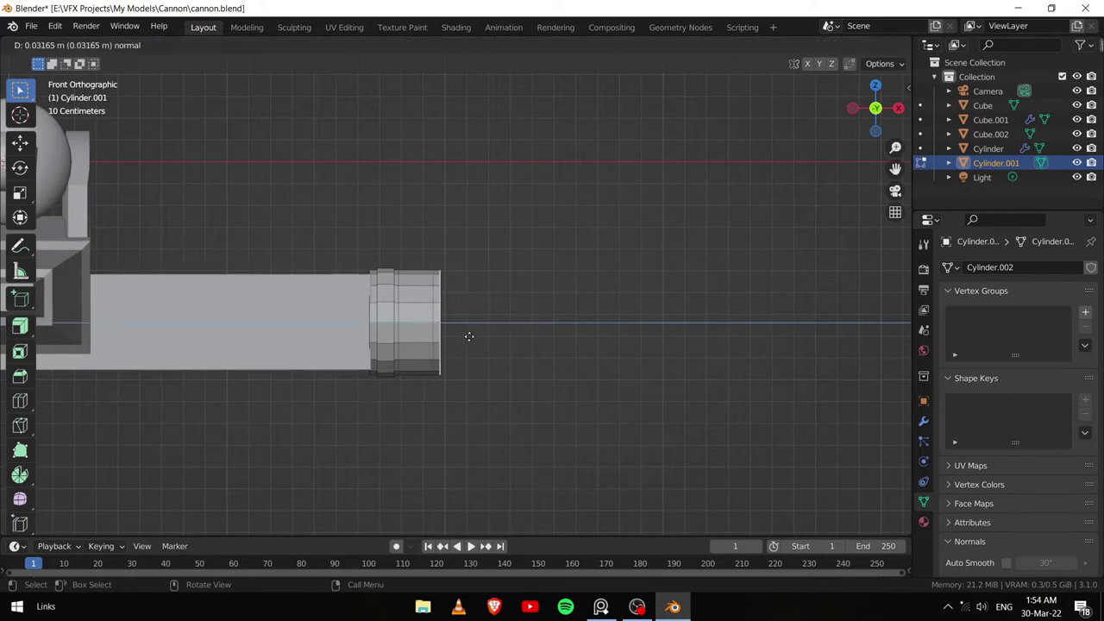
left_click(466, 335)
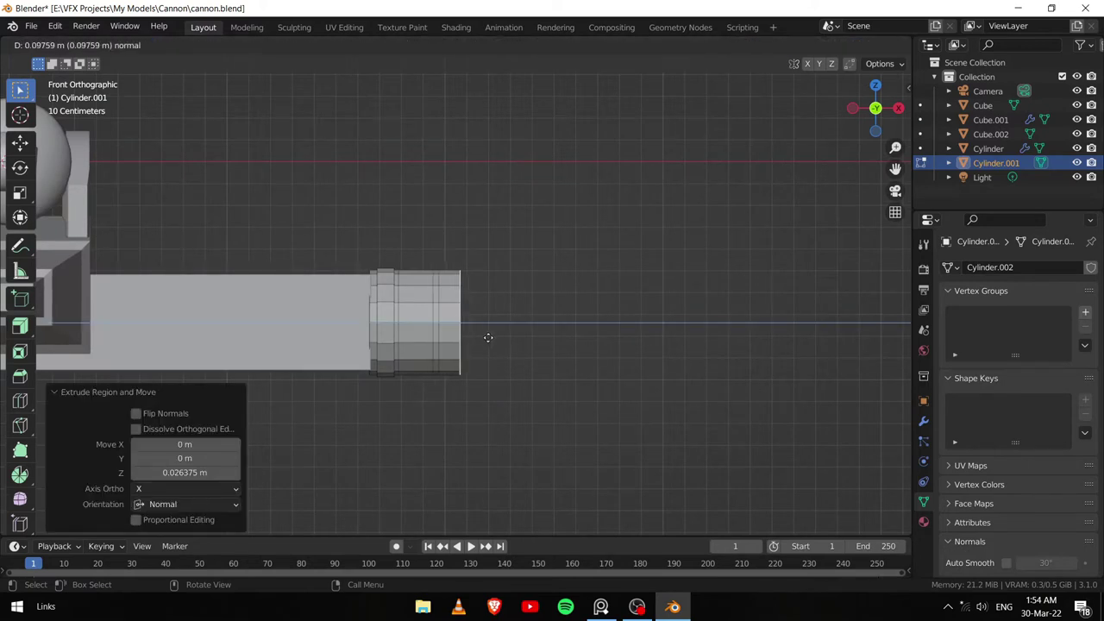
Step: Sink the middle band into a groove and thicken the outer collar
left_click(416, 330, "alt")
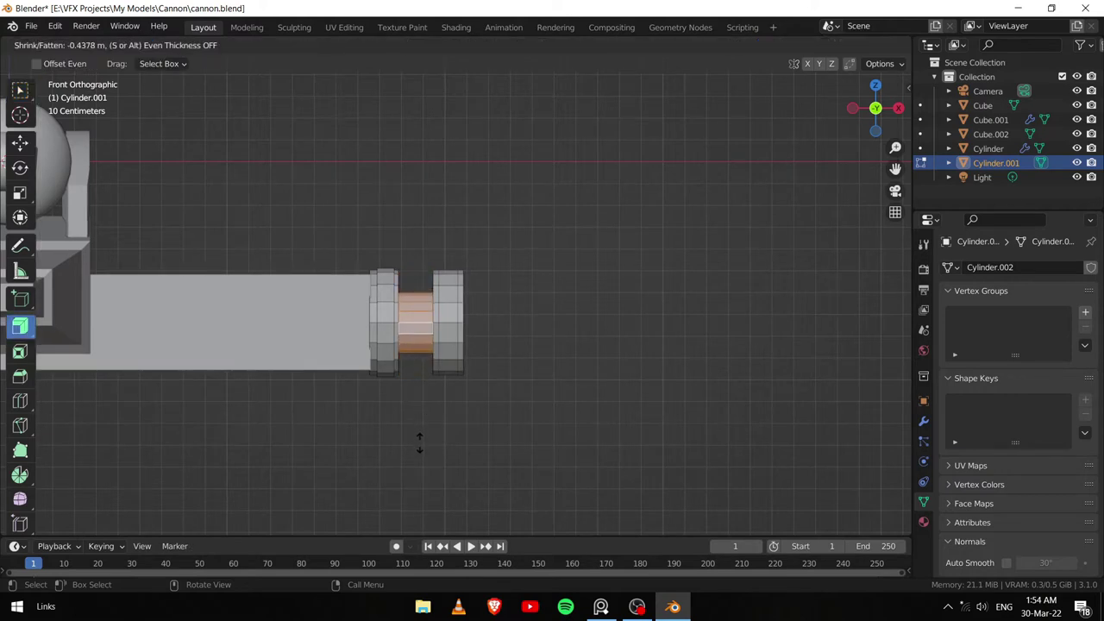
left_click(419, 443)
key("alt+s")
scroll(438, 433, "up", 3)
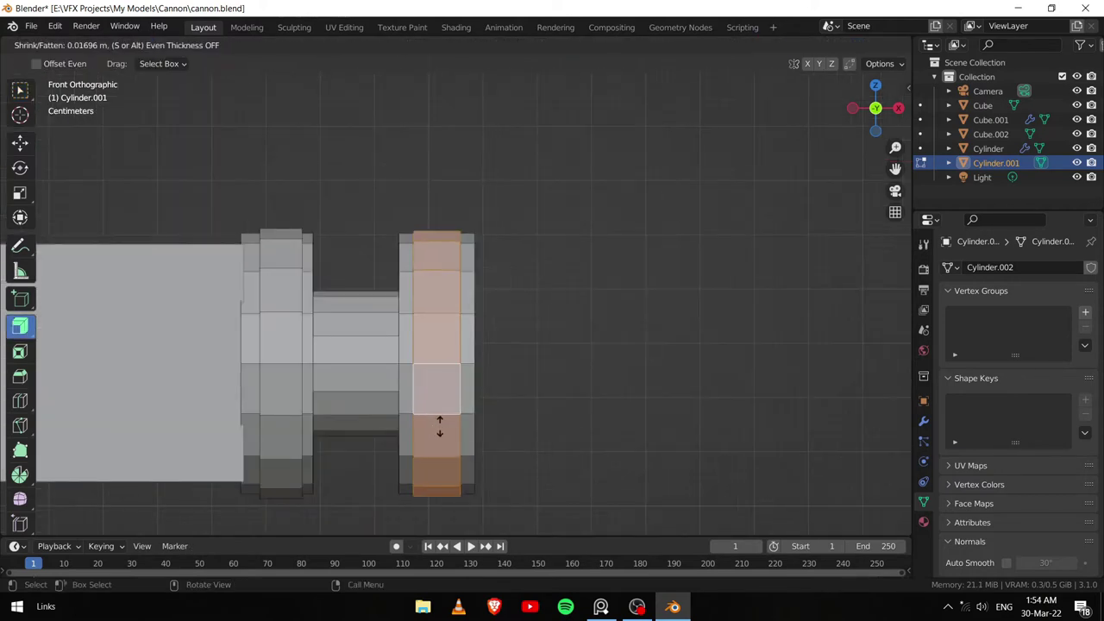
left_click(439, 423)
middle_click_drag(439, 423, 493, 375)
scroll(494, 375, "down", 5)
Step: Inset the flat end face, shrink it, and extrude it outward as a narrower neck
left_click(188, 358)
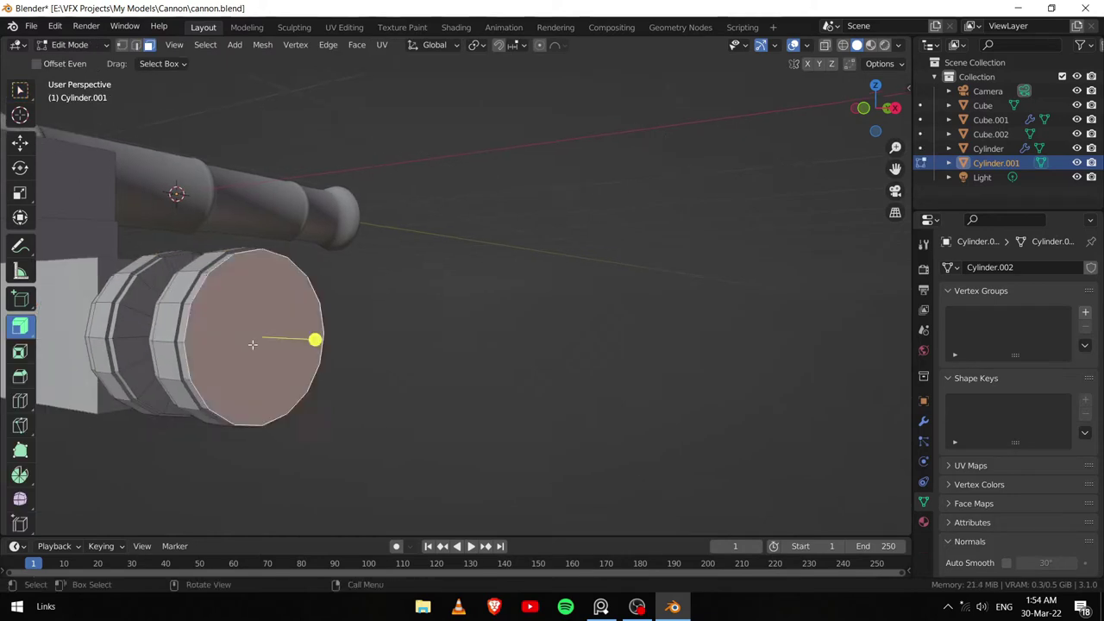
mouse_move(188, 358)
middle_mouse_down()
mouse_move(331, 354)
mouse_move(419, 273)
middle_mouse_up()
key("w")
scroll(419, 274, "up", 2)
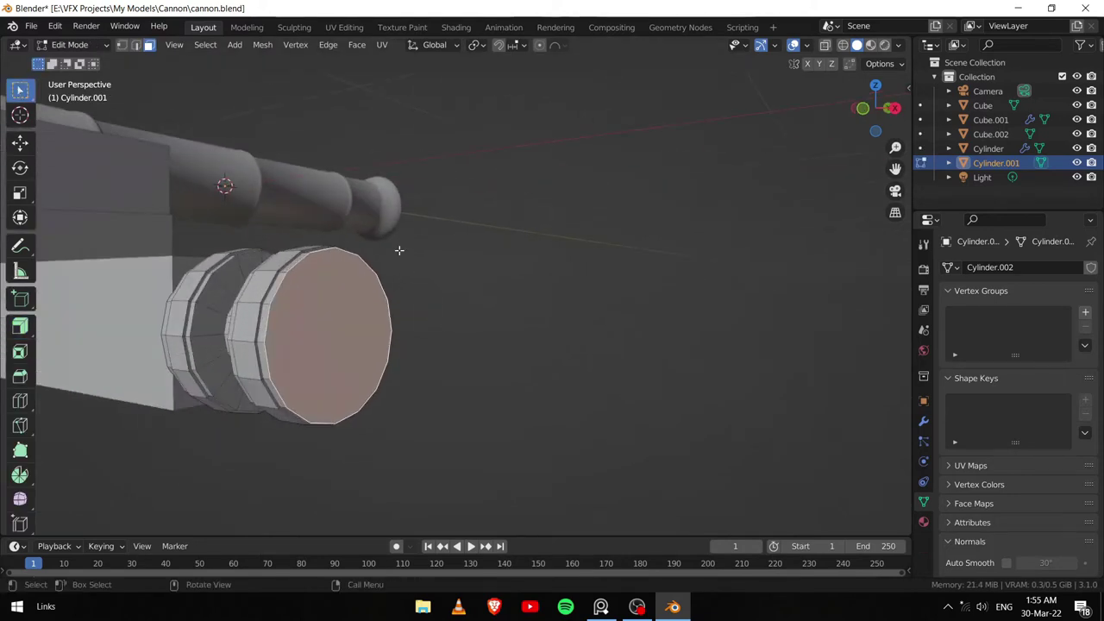
left_click(384, 263)
key("g")
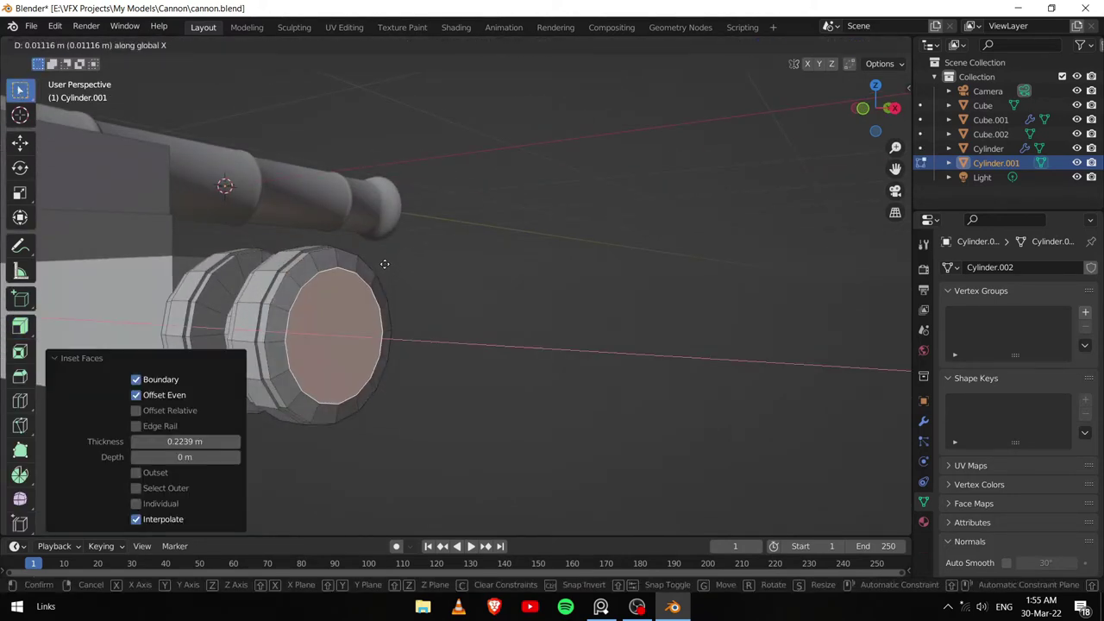
left_click(383, 263)
key("s")
key("x")
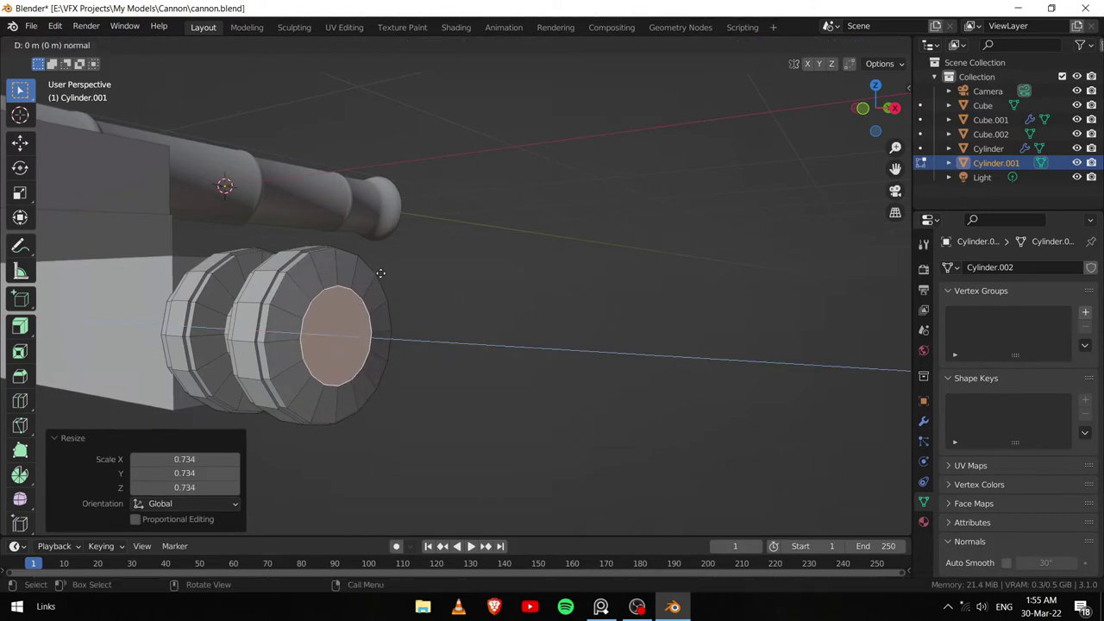
left_click(382, 269)
Step: Shift the end section along X and thicken the small end piece's band
middle_click_drag(381, 269, 491, 316)
left_click(473, 316)
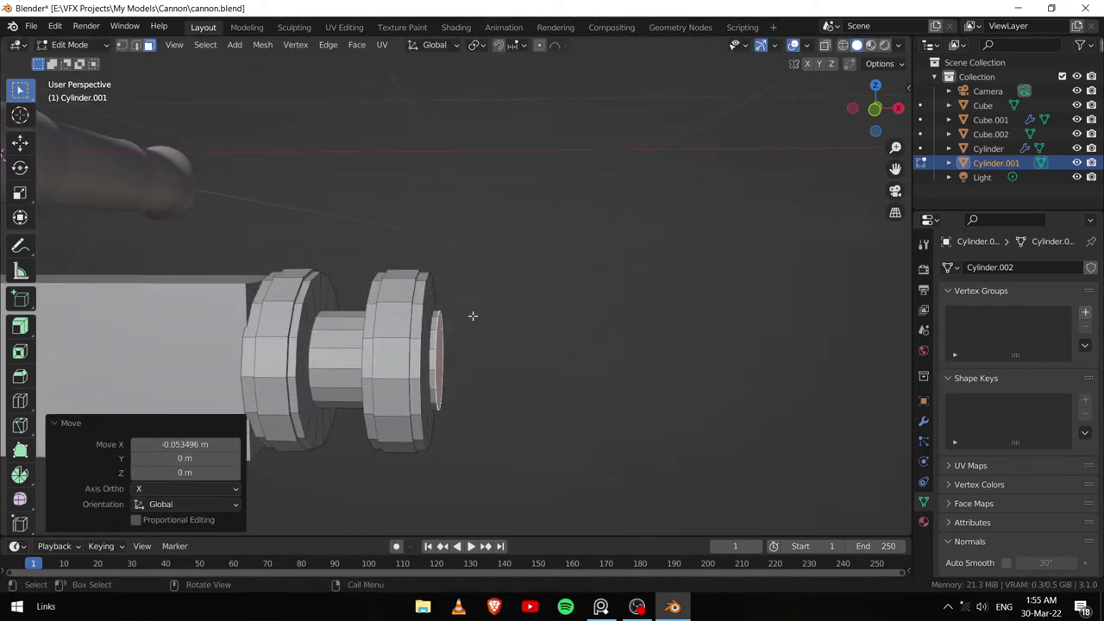
left_click(446, 360)
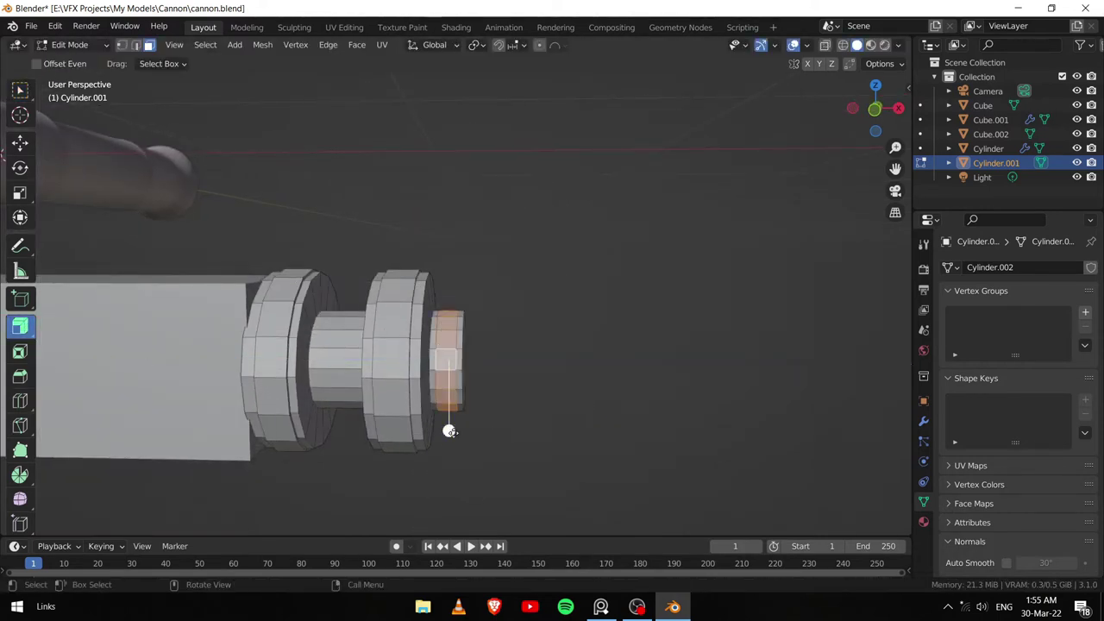
left_click(453, 428)
mouse_move(453, 428)
middle_mouse_down()
mouse_move(337, 419)
mouse_move(389, 419)
mouse_move(437, 280)
middle_mouse_up()
Step: Inset the small end face and extrude it twice into a recess
key("ctrl+z")
key("i")
left_click(434, 282)
left_click(417, 330)
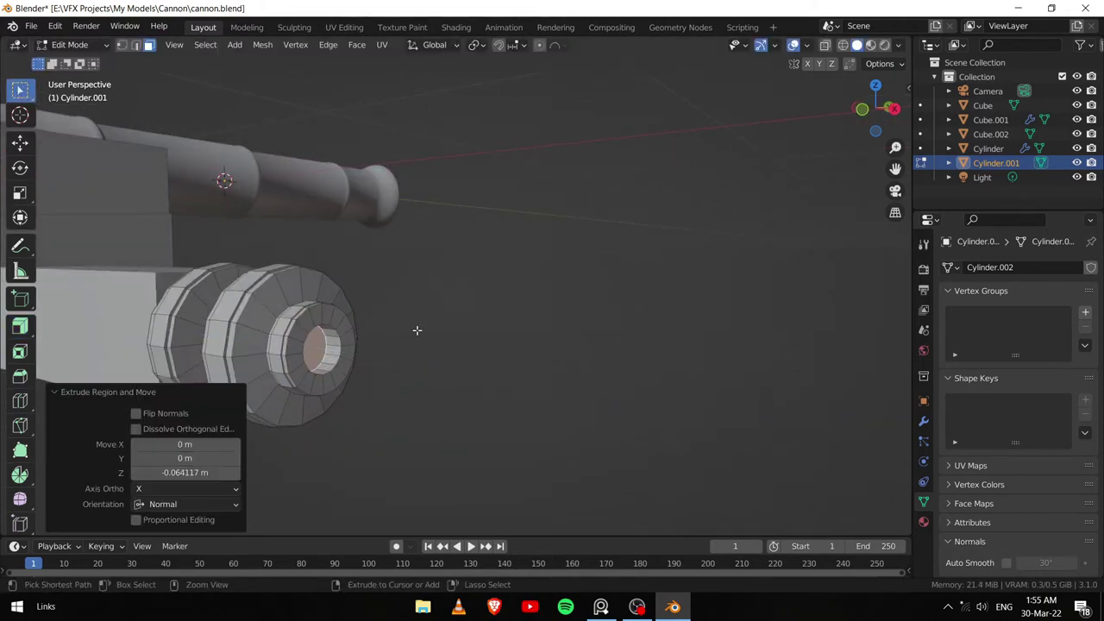
key("e")
left_click(406, 322)
scroll(431, 273, "up", 2)
key("ctrl+z")
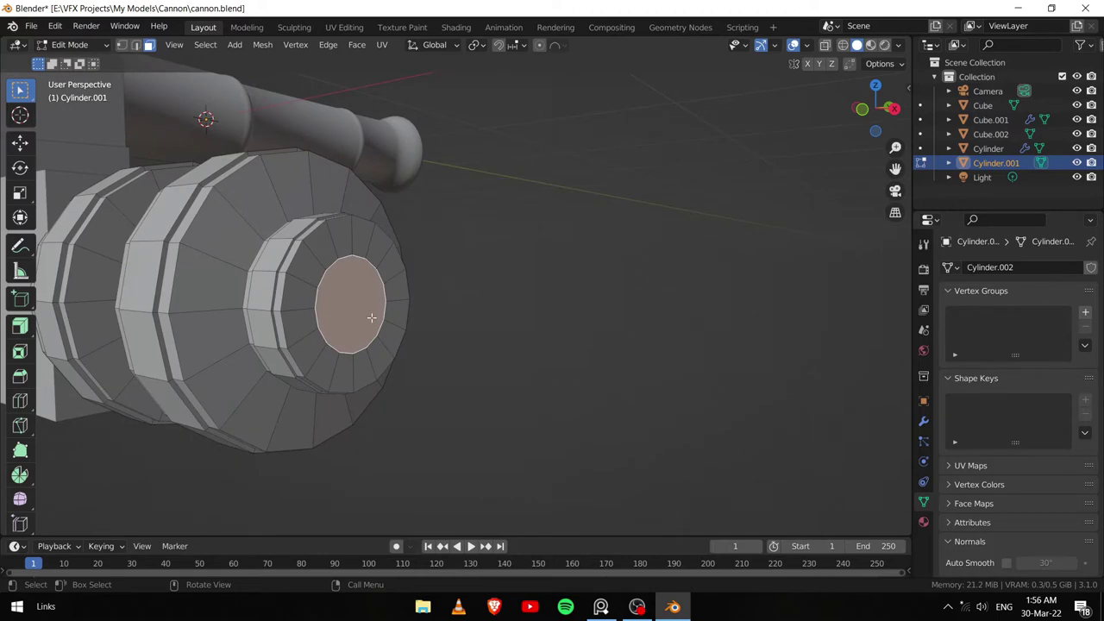
Step: Delete the recessed end face and Grid Fill the resulting hole
key("x")
left_click(371, 317)
key("2")
left_click(348, 284, "alt")
left_click(327, 45)
left_click(388, 230)
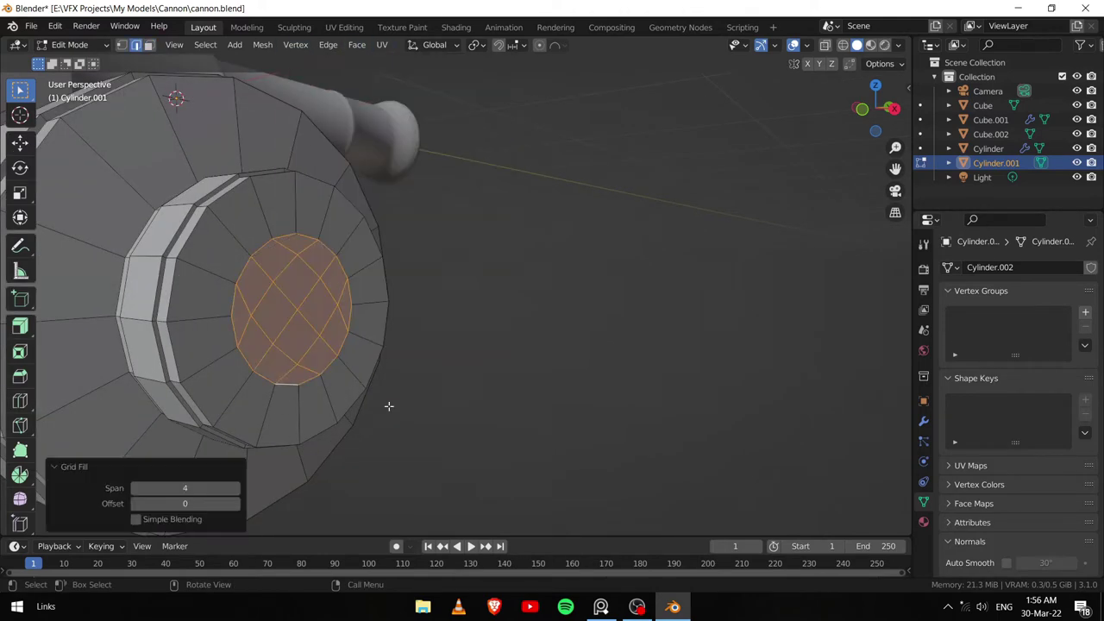
key("alt+a")
Step: Bulge the end cap's centre outward with proportional grab, then exit Edit Mode
scroll(463, 348, "down", 3)
middle_click_drag(463, 347, 522, 179)
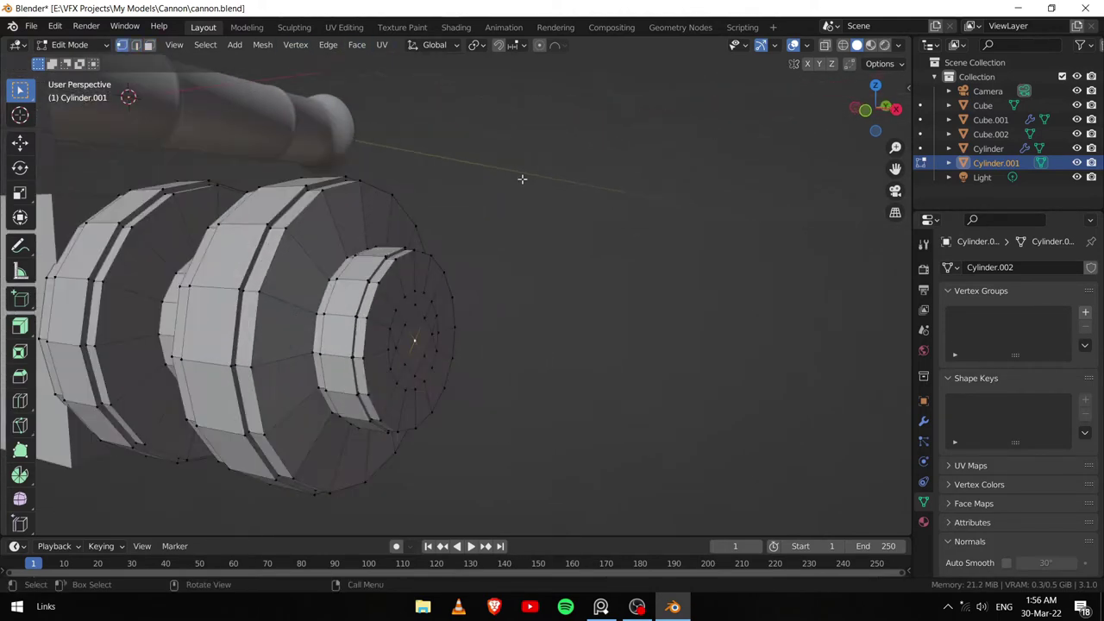
left_click(491, 343)
key("Tab")
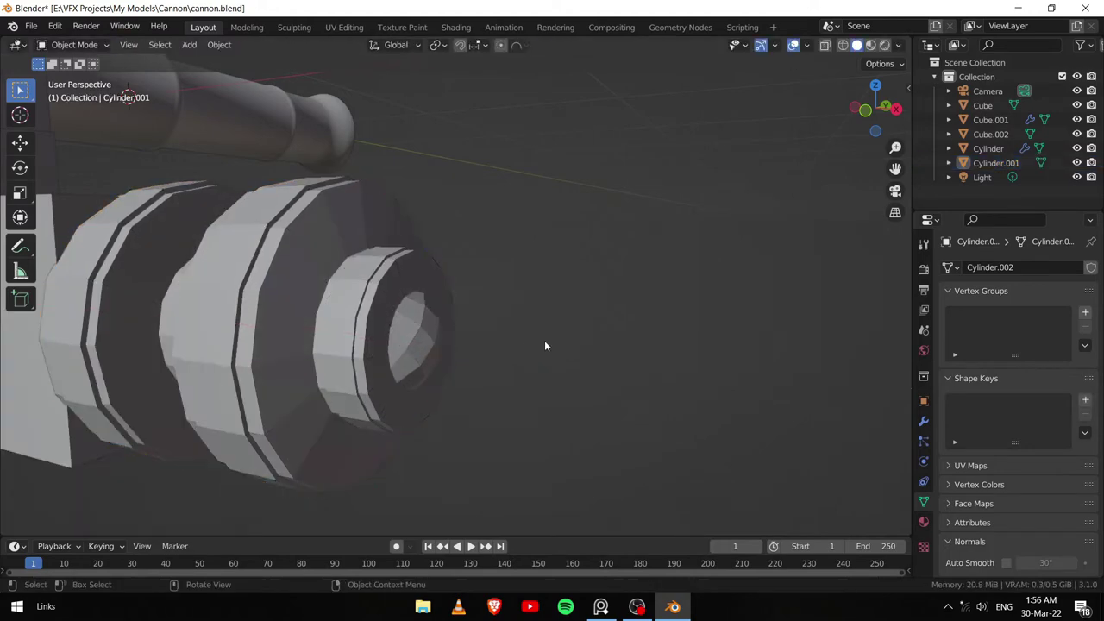
scroll(544, 345, "down", 3)
scroll(552, 346, "down", 2)
key("alt+a")
mouse_move(552, 346)
middle_mouse_down()
mouse_move(393, 355)
mouse_move(517, 327)
mouse_move(507, 376)
middle_mouse_up()
Step: Set the hub object's origin to its geometry
left_click(392, 355)
left_click(923, 421)
right_click(481, 332)
left_click(481, 331)
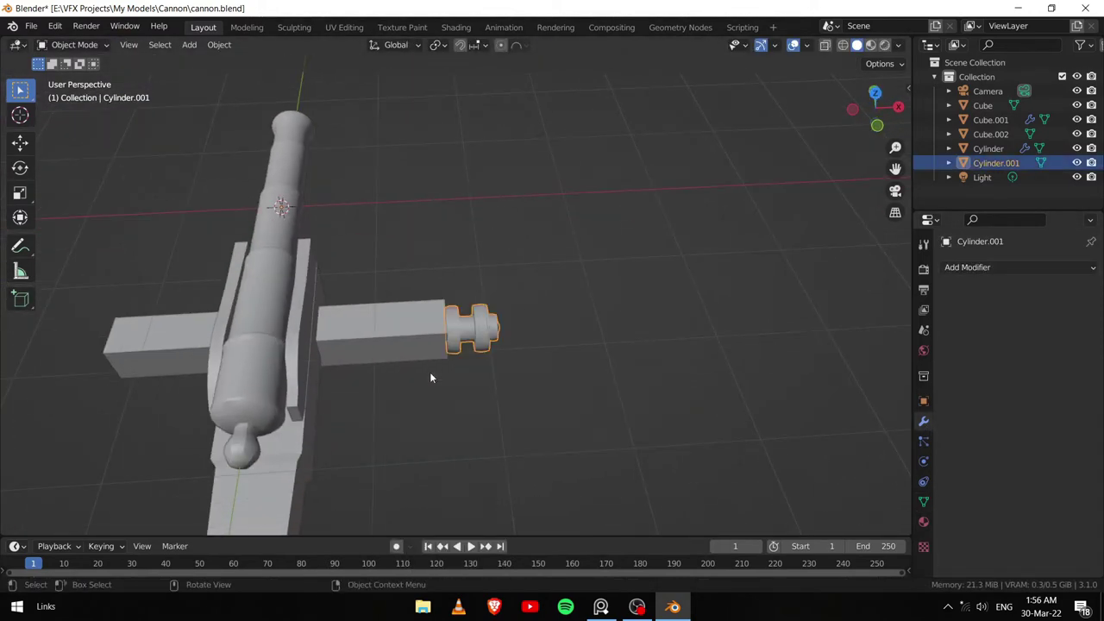
right_click(431, 340)
key("Escape")
key("ctrl+a")
right_click(480, 330)
left_click(552, 379)
Step: Slide the hub along X toward the carriage
middle_click_drag(517, 362, 490, 334)
scroll(490, 335, "up", 3)
scroll(518, 370, "down", 3)
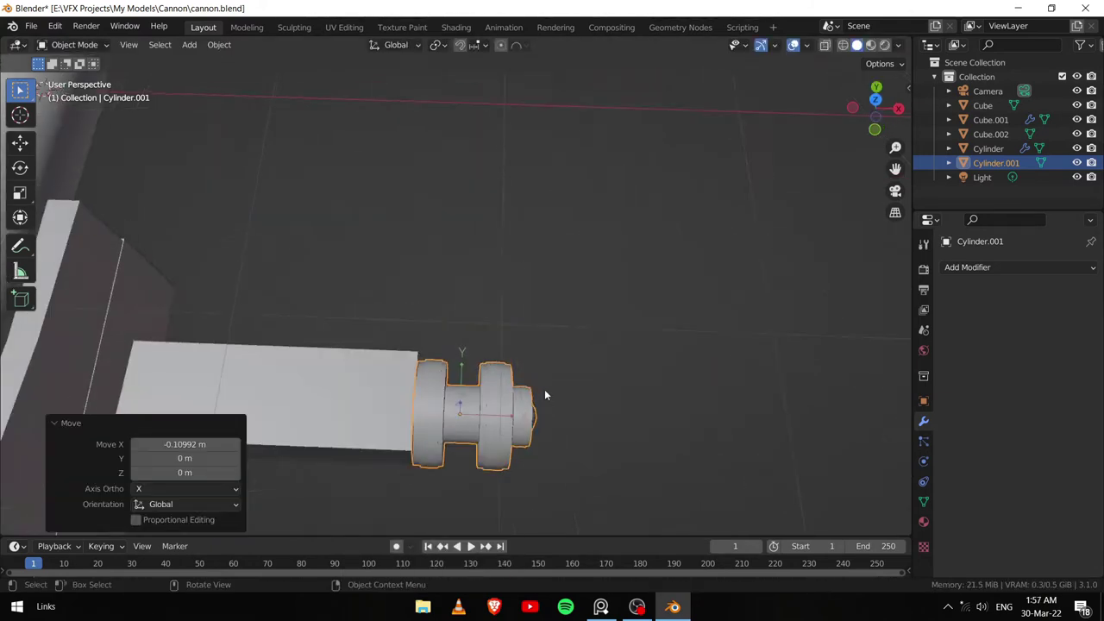
key("KP_7")
middle_click_drag(521, 415, 466, 345)
Step: Snap the 3D cursor to the hub and add a cube there, scaled down to 0.112
key("shift+s")
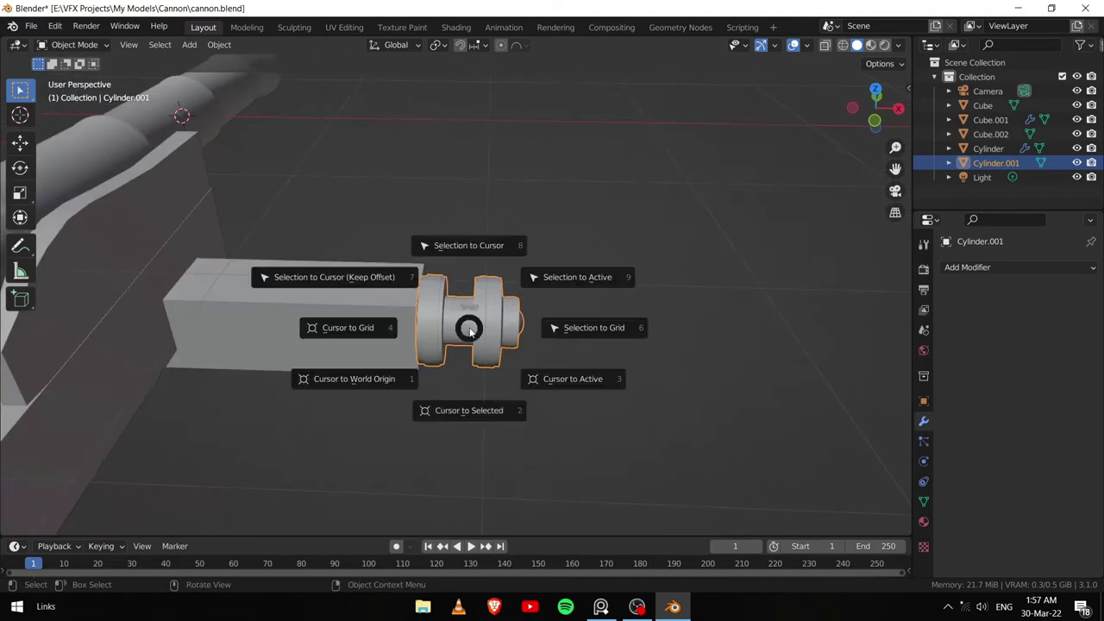
left_click(347, 325)
key("shift+a")
left_click(517, 311)
key("s")
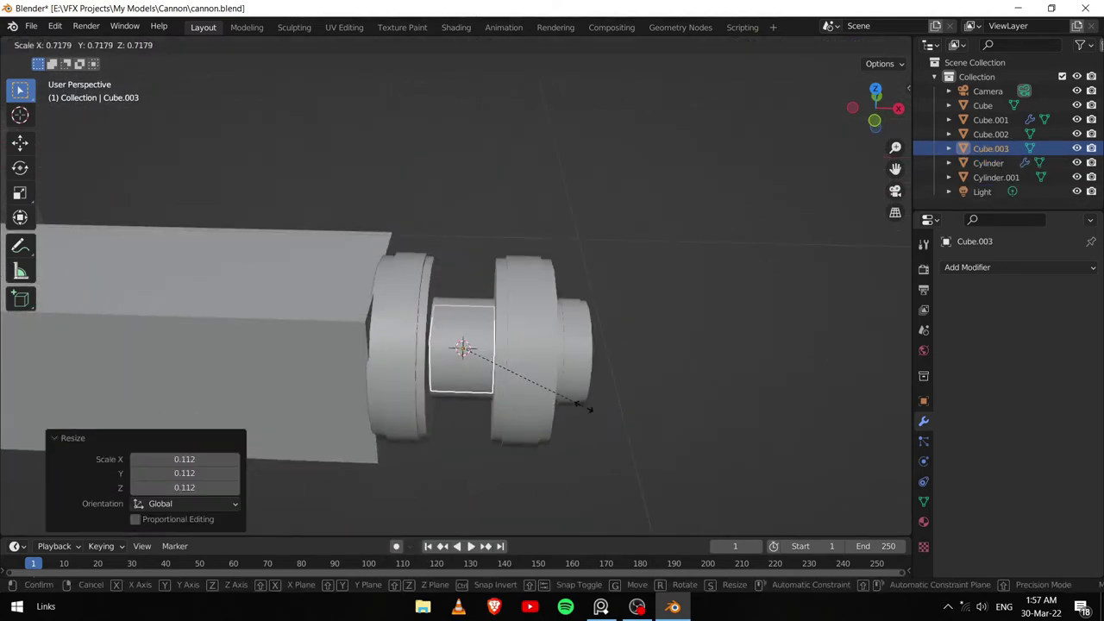
left_click(588, 409)
key("Tab")
key("KP_3")
Step: Move the cube's top vertices up along Z to stretch it into a spoke
left_click(445, 371)
middle_click_drag(445, 371, 505, 301)
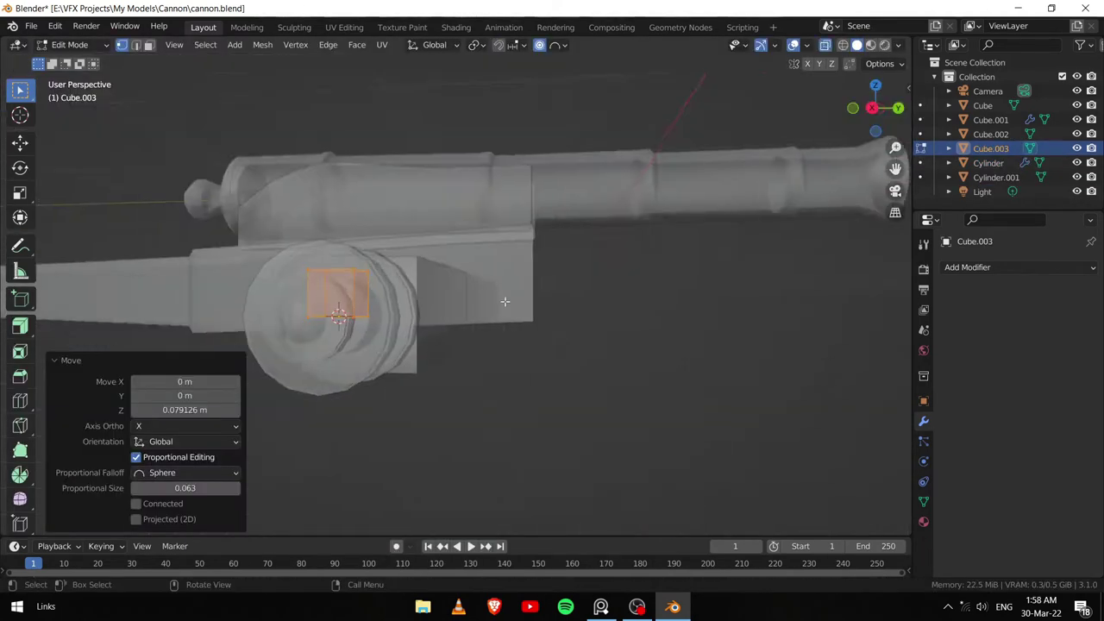
key("g")
key("z")
key("KP_3")
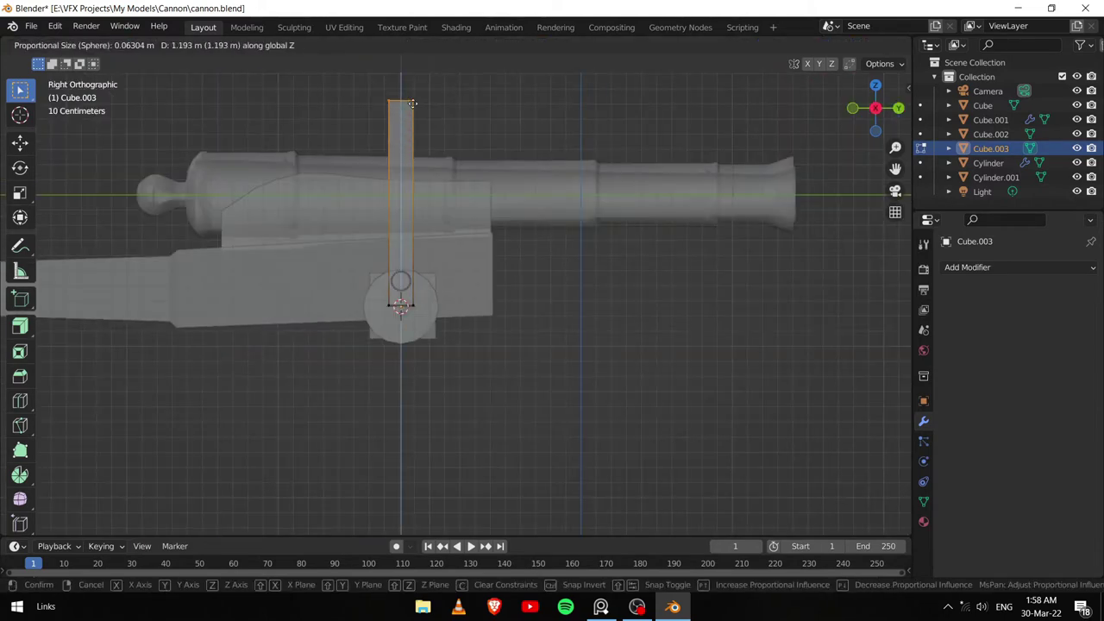
key("Escape")
scroll(448, 171, "down", 2)
mouse_move(478, 183)
middle_mouse_down()
mouse_move(574, 318)
mouse_move(581, 256)
middle_mouse_up()
key("alt+Tab")
mouse_move(508, 255)
middle_mouse_down()
mouse_move(483, 210)
mouse_move(414, 325)
middle_mouse_up()
key("Tab")
key("KP_3")
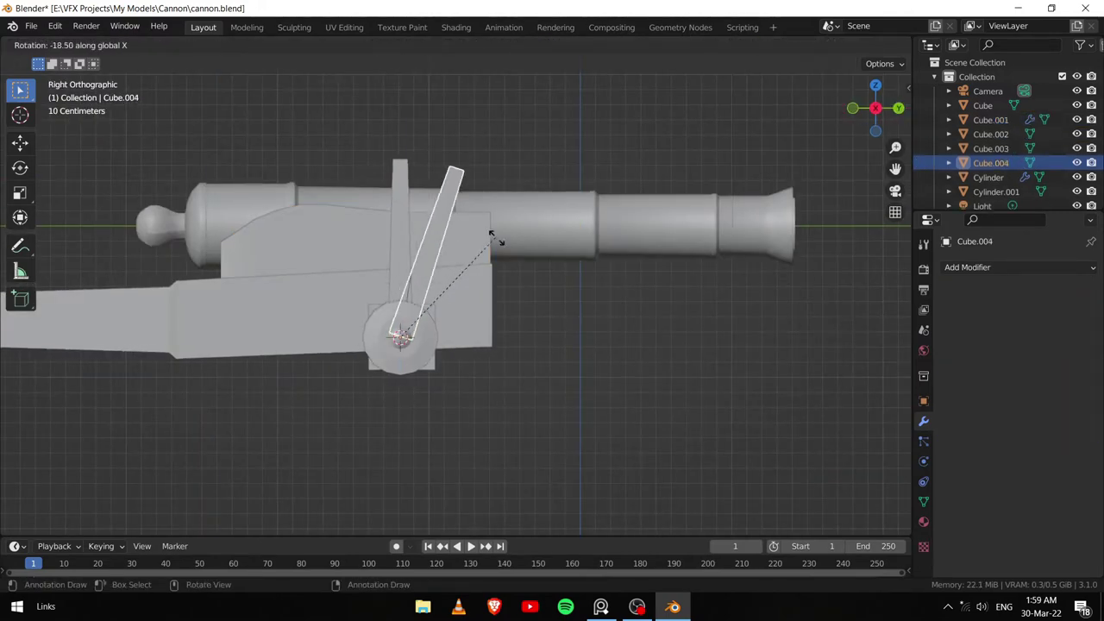
Step: Fan rotated spoke copies around the hub up to Cube.007, then add a new cylinder
left_click(518, 259)
key("shift+r")
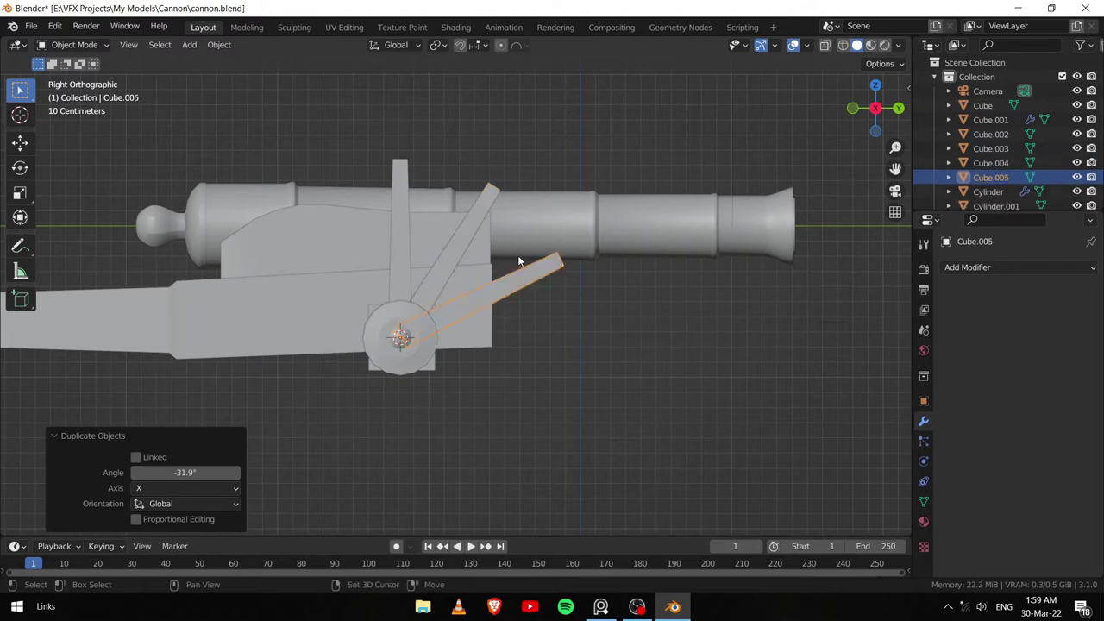
key("shift+r")
key("shift+r")
key("shift+r")
middle_click_drag(518, 255, 604, 347)
key("shift+a")
Step: Add a cylinder, rotate it 90° on Y, flatten it along X and enlarge it around the spokes
left_click(529, 315)
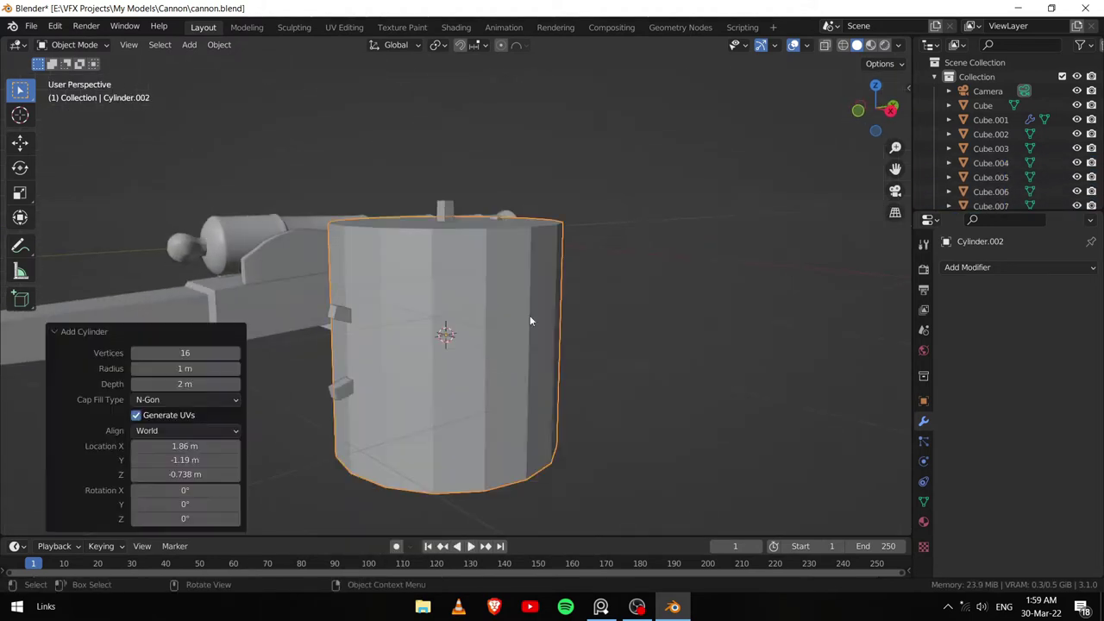
key("r")
key("y")
key("9")
key("0")
key("Return")
key("s")
key("x")
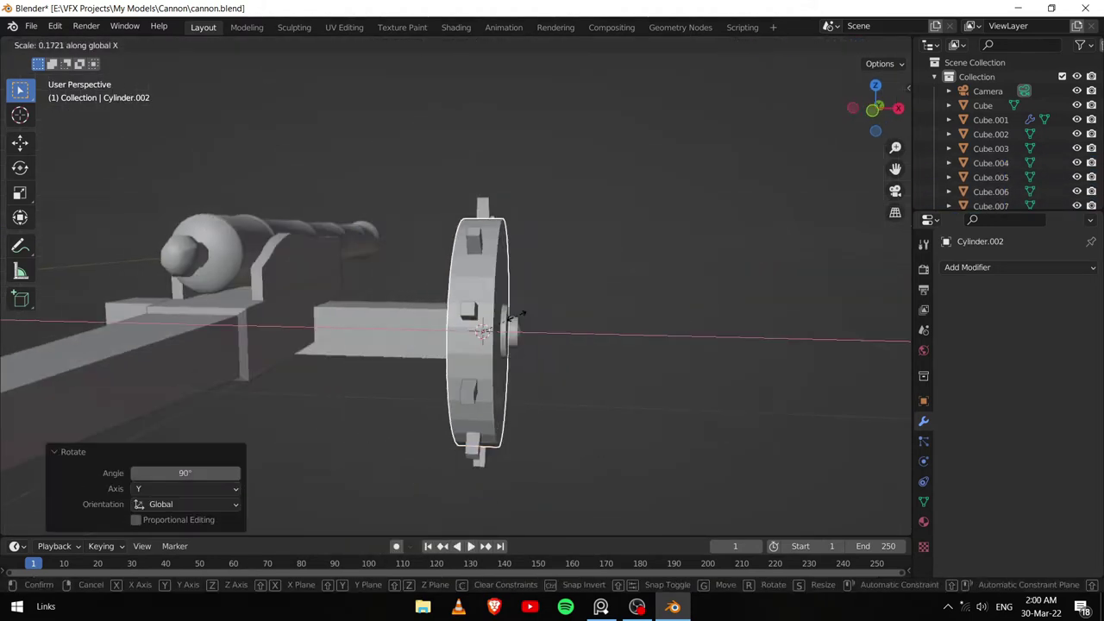
middle_click_drag(604, 305, 562, 326)
key("s")
key("shift+x")
left_click(519, 326)
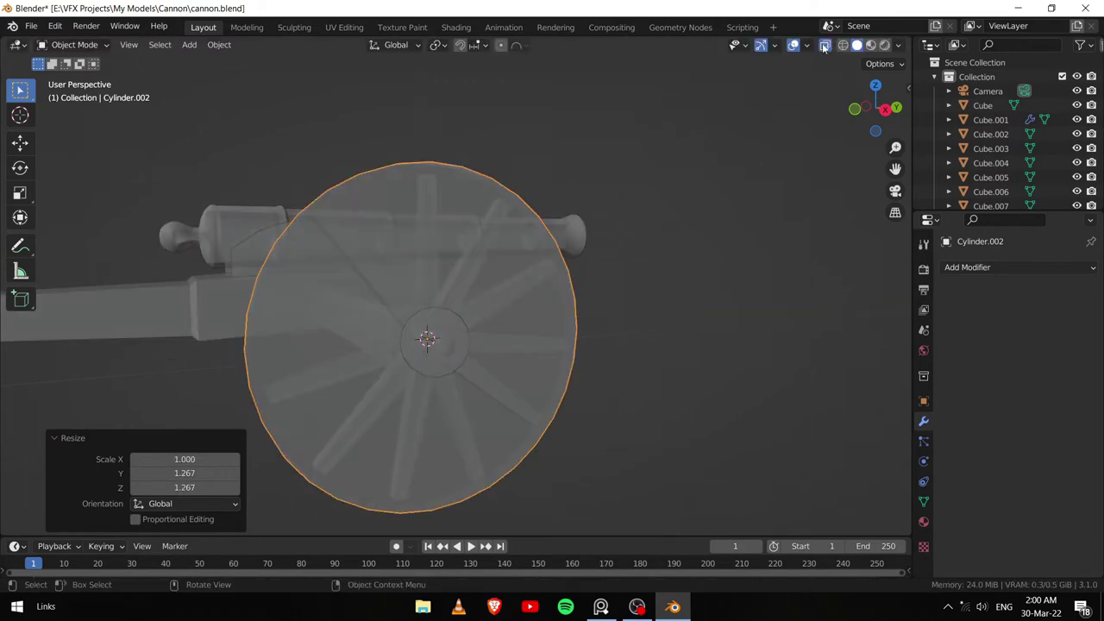
key("KP_3")
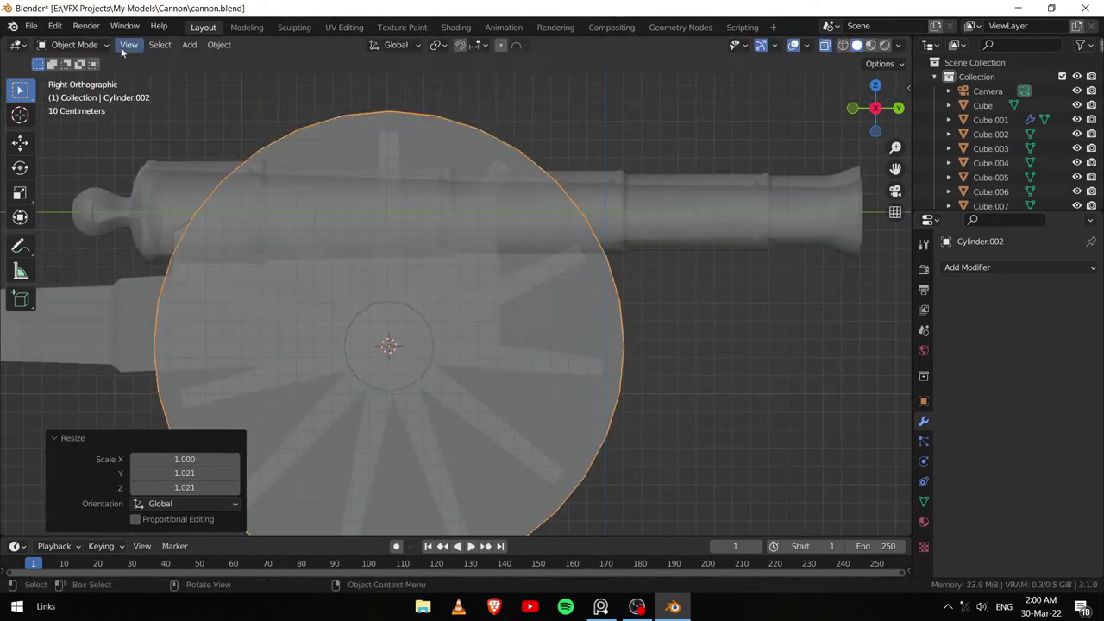
Step: Inset the disk's flat face, delete the inner face and bridge the edge loops into an open rim
key("Tab")
middle_click_drag(348, 216, 892, 188)
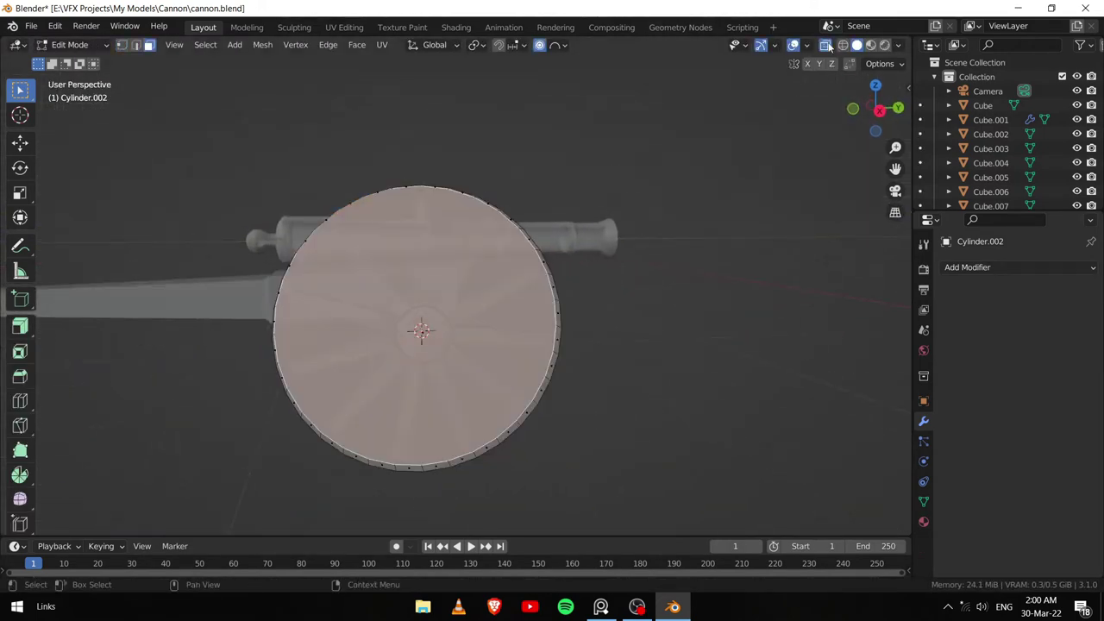
key("i")
left_click(572, 344)
mouse_move(572, 345)
middle_mouse_down()
mouse_move(584, 301)
mouse_move(412, 315)
middle_mouse_up()
key("x")
left_click(412, 315)
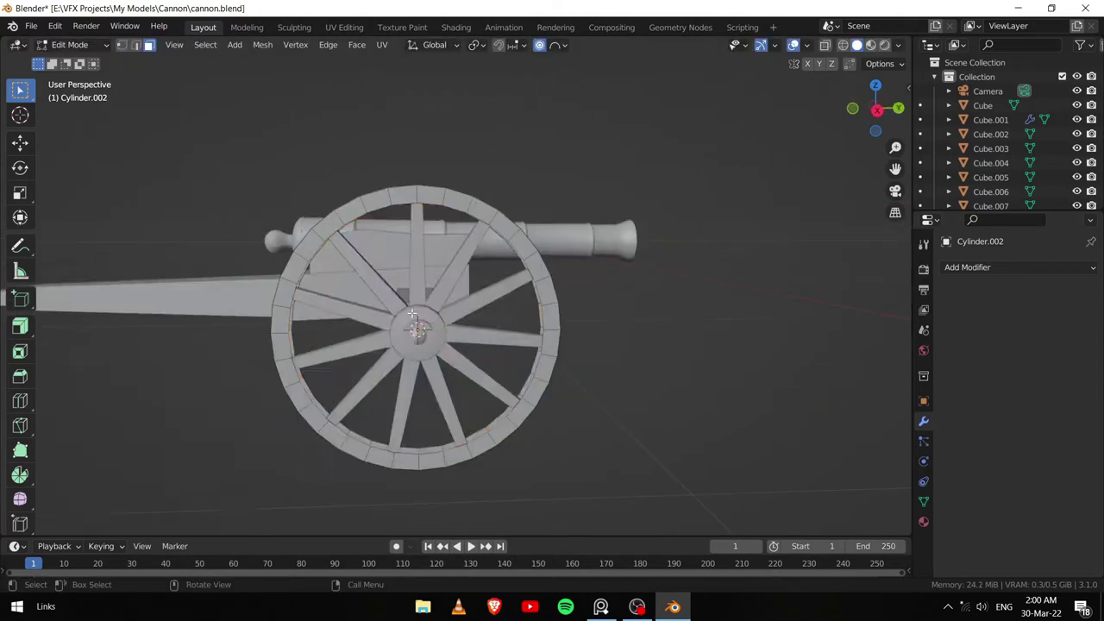
scroll(412, 315, "up", 2)
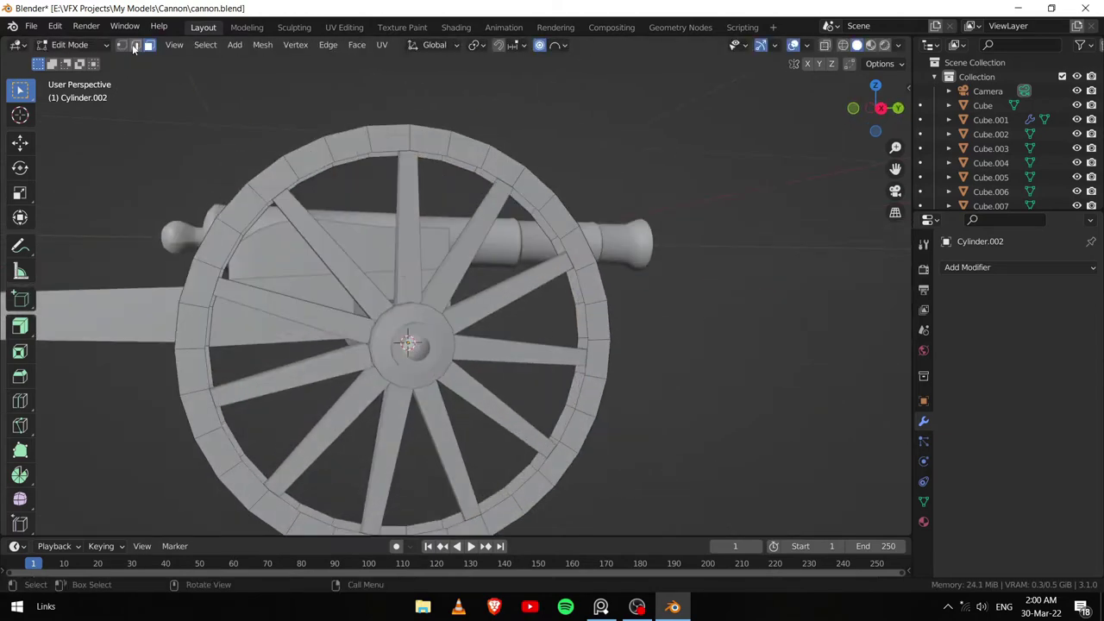
left_click(340, 45)
left_click(362, 92)
Step: Return to Object Mode, switch to top orthographic view and select the wheel hub
key("Tab")
scroll(727, 253, "down", 3)
mouse_move(727, 253)
middle_mouse_down()
mouse_move(648, 385)
mouse_move(565, 397)
mouse_move(555, 370)
middle_mouse_up()
key("KP_7")
left_click(553, 338)
Step: Slide the hub and then the wheel rim along X to the axle end
key("g")
key("x")
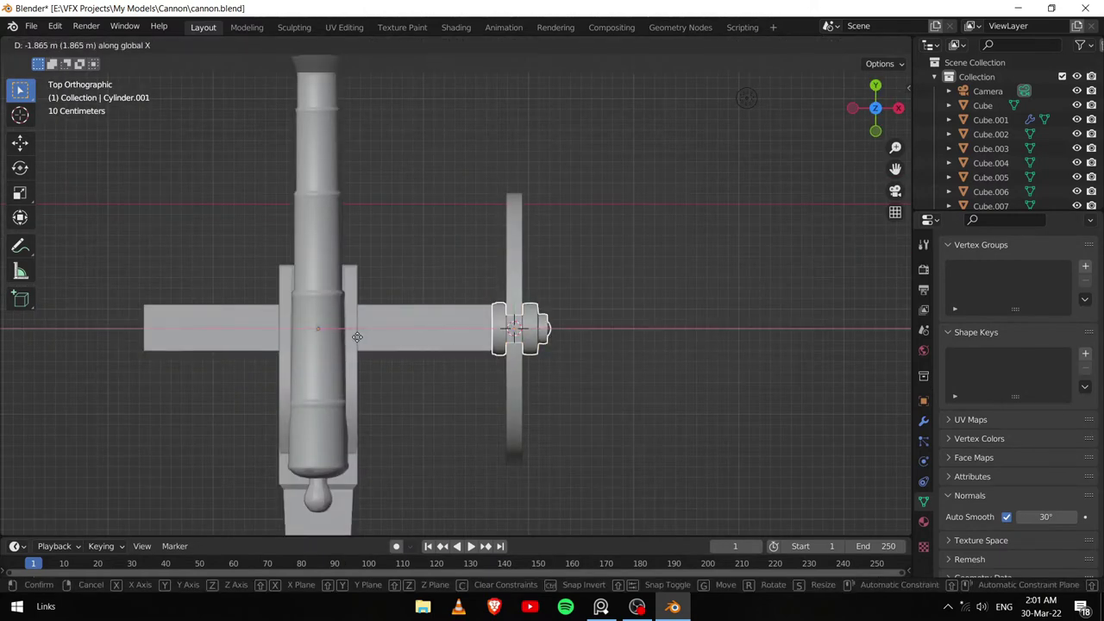
left_click(357, 337)
left_click(551, 342)
key("g")
key("x")
left_click(551, 342)
middle_click_drag(551, 343, 569, 332)
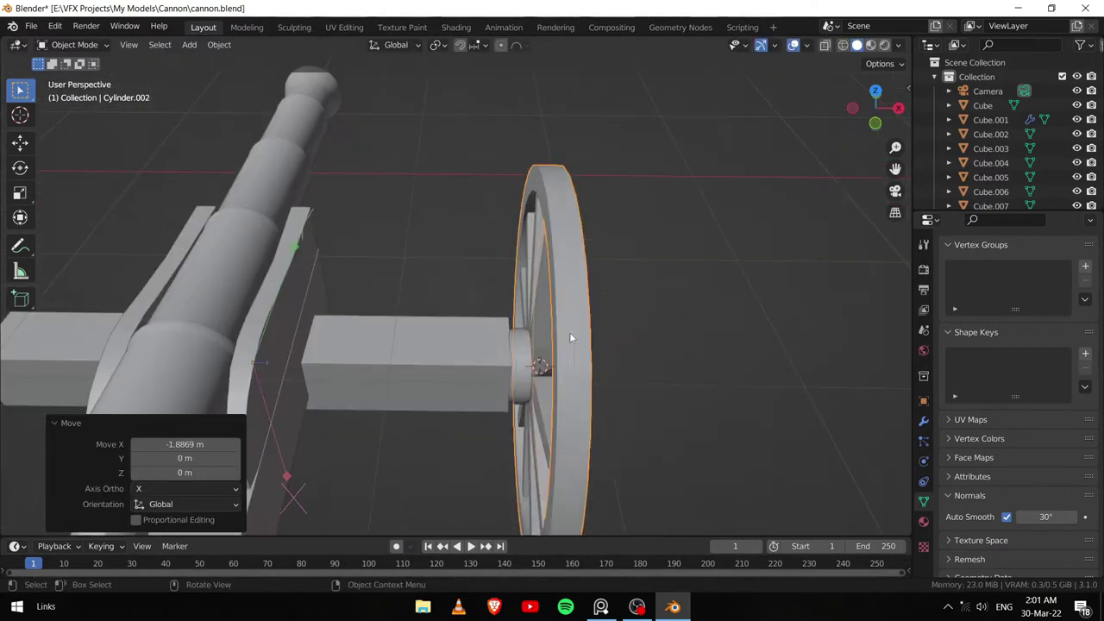
Step: Snap the 3D cursor to the world origin and snap the selected wheel part to it
key("shift+s")
left_click(576, 347)
scroll(576, 347, "down", 2)
key("shift+s")
left_click(561, 254)
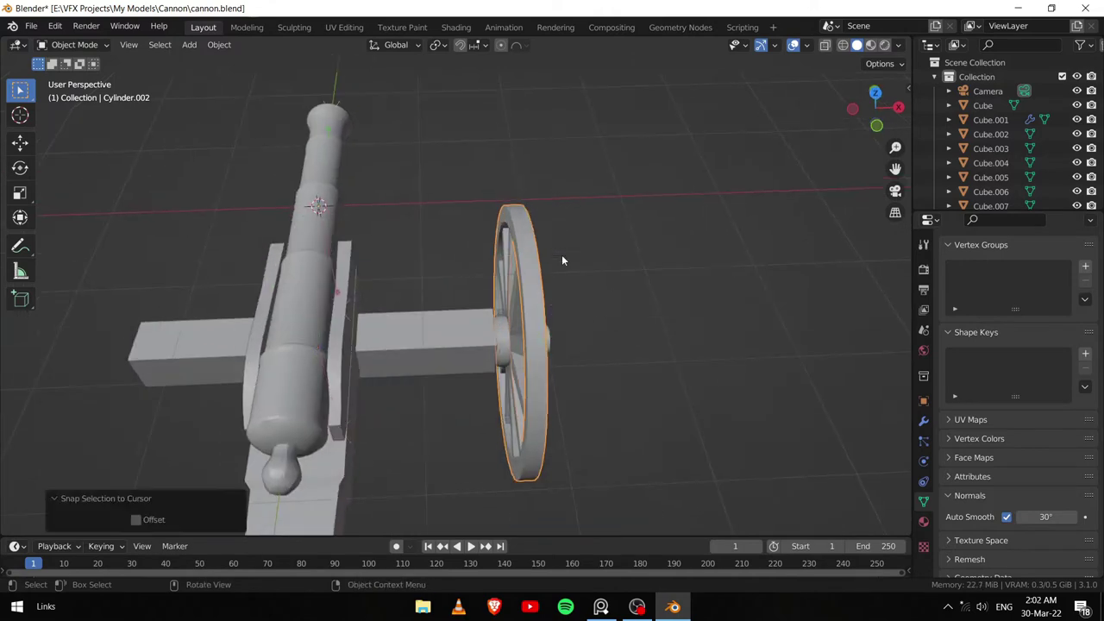
Step: Set the origins of the barrel, the spokes and another wheel part to the 3D cursor
left_click(511, 362)
middle_click_drag(511, 362, 520, 379)
right_click(520, 379)
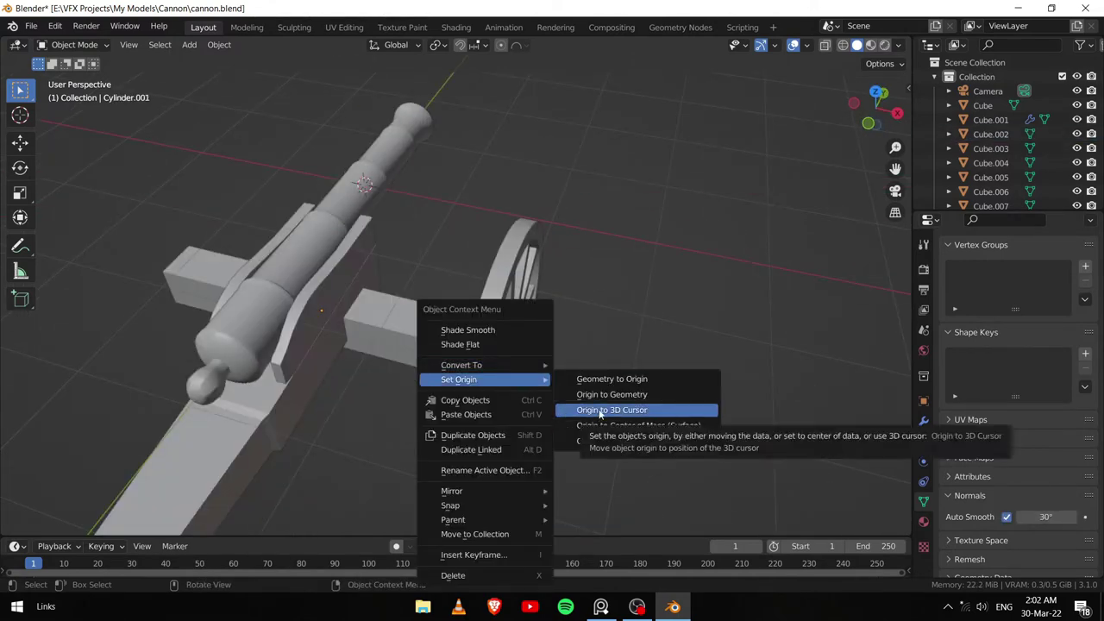
left_click(600, 410)
mouse_move(601, 410)
middle_mouse_down()
mouse_move(529, 376)
mouse_move(484, 406)
mouse_move(499, 473)
middle_mouse_up()
right_click(406, 320)
left_click(510, 357, "shift")
right_click(509, 362)
left_click(552, 376)
Step: Give the wheel rim a Mirror modifier
left_click(498, 473)
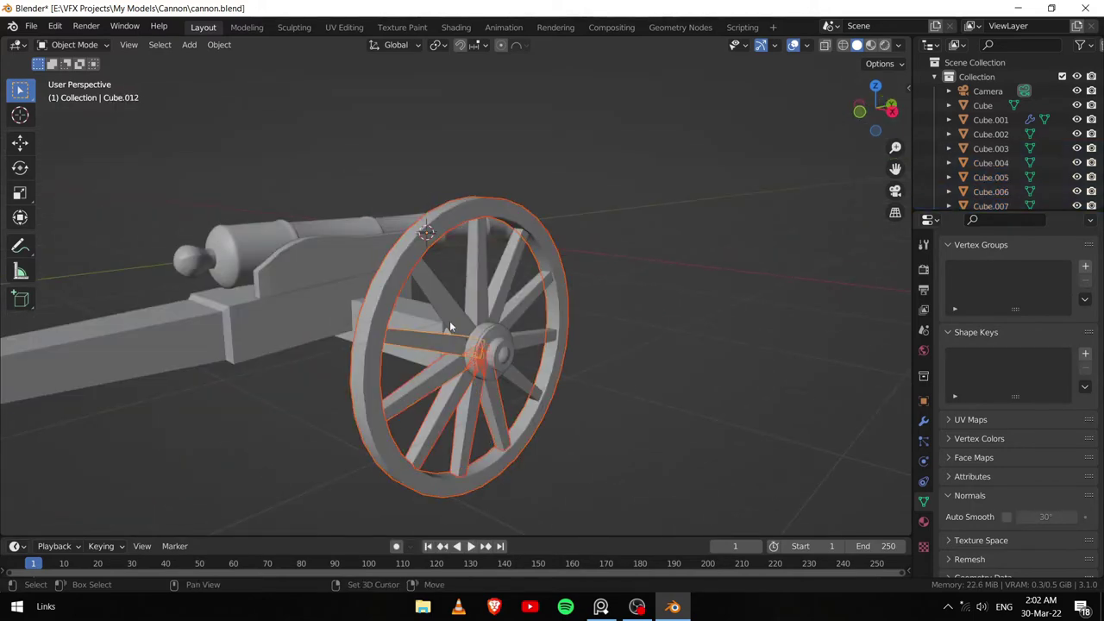
left_click(559, 317)
left_click(923, 420)
left_click(978, 267)
left_click(797, 324)
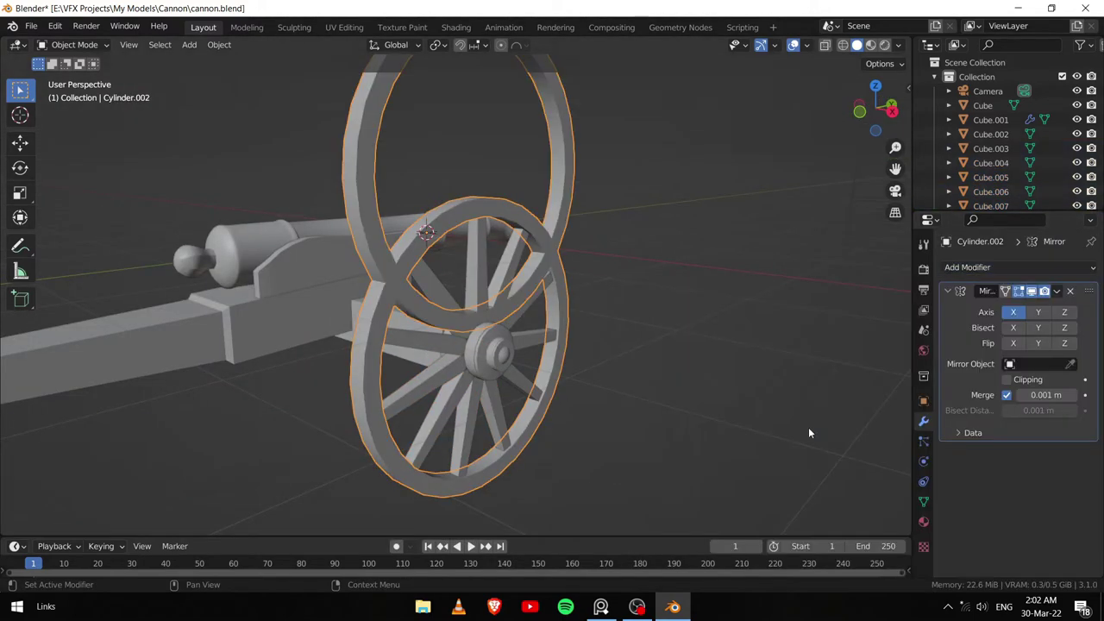
Step: Turn off the rim's Z mirror axis and add a Mirror modifier to the spokes
left_click(1063, 312)
mouse_move(862, 380)
middle_mouse_down()
mouse_move(751, 398)
mouse_move(536, 344)
middle_mouse_up()
left_click(431, 336)
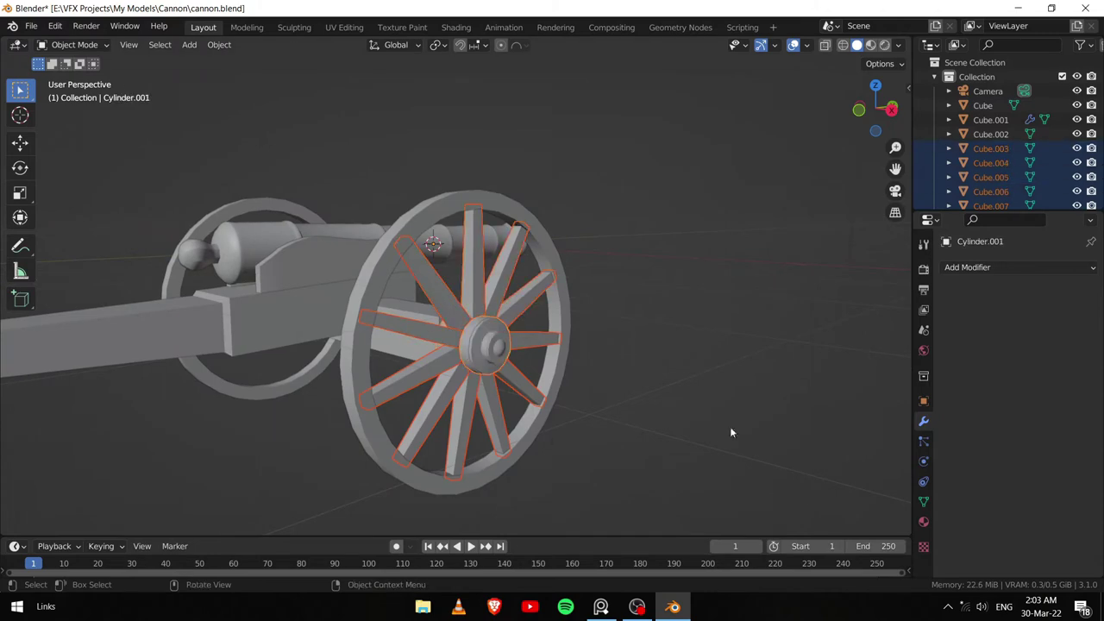
left_click(517, 390)
left_click(966, 267)
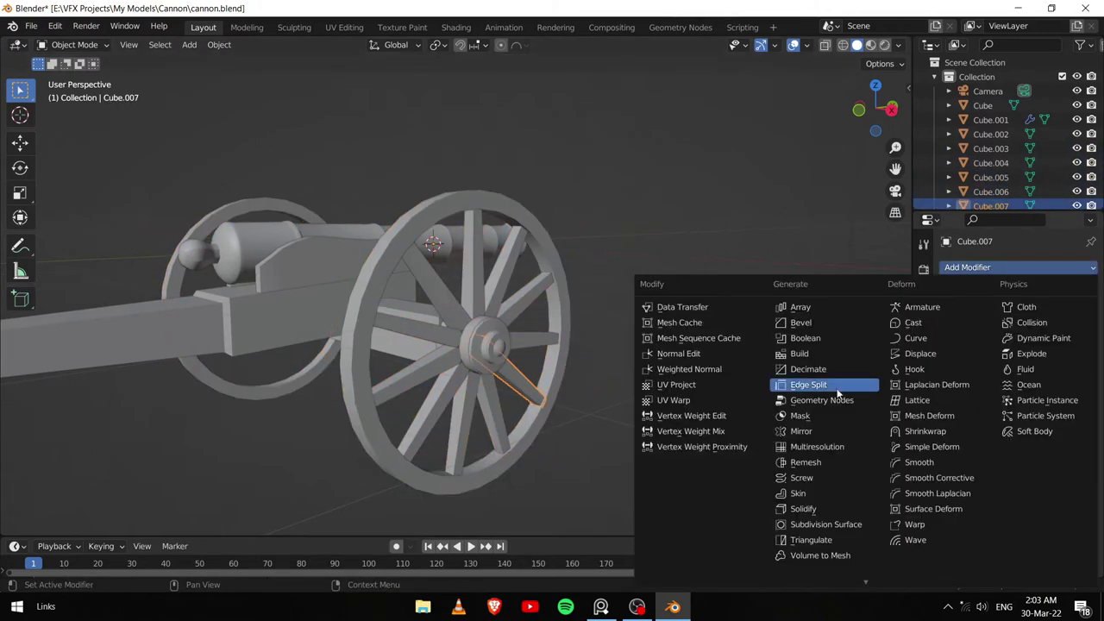
left_click(801, 430)
Step: Apply all transforms to the front wheel parts, undoing an accidental rim shift
left_click_drag(614, 403, 529, 342)
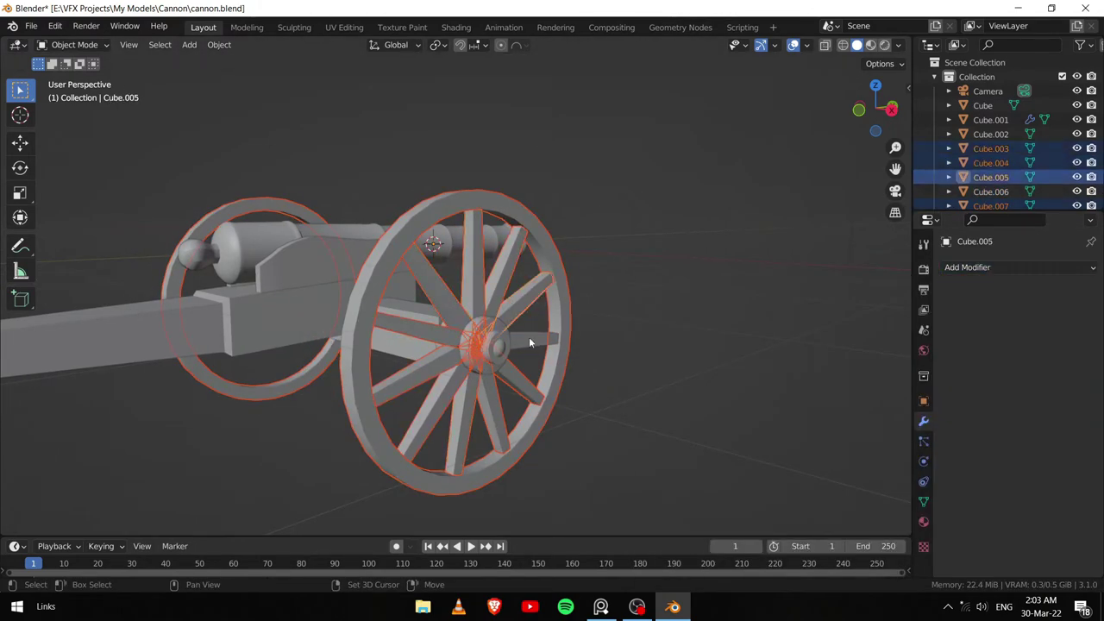
left_click(609, 365)
key("ctrl+z")
left_click(459, 431)
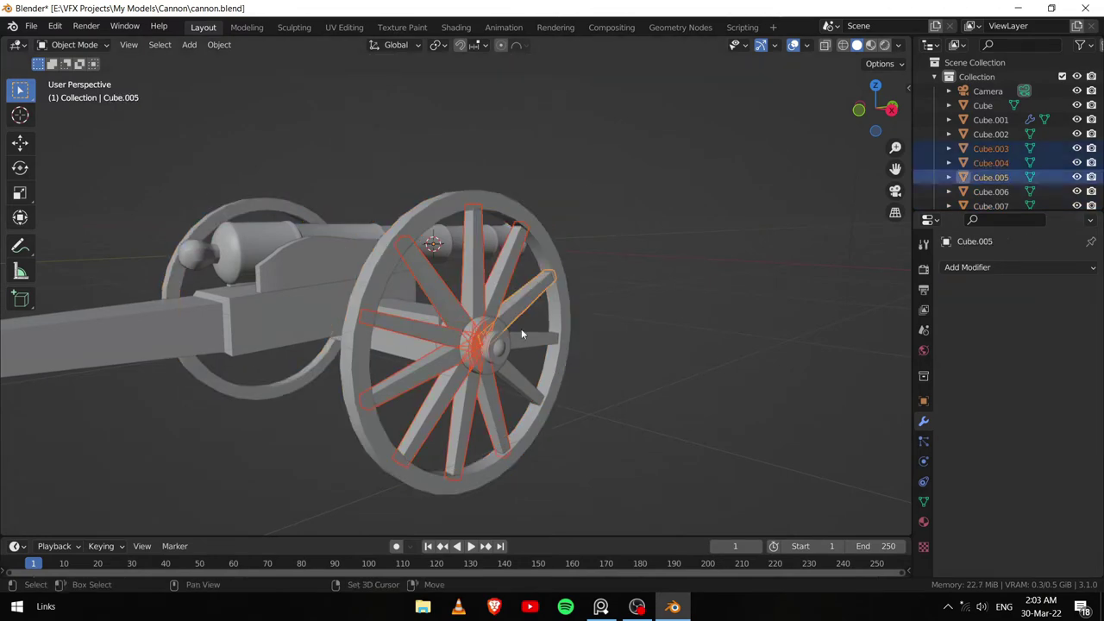
middle_click_drag(731, 366, 640, 371)
left_click(378, 330)
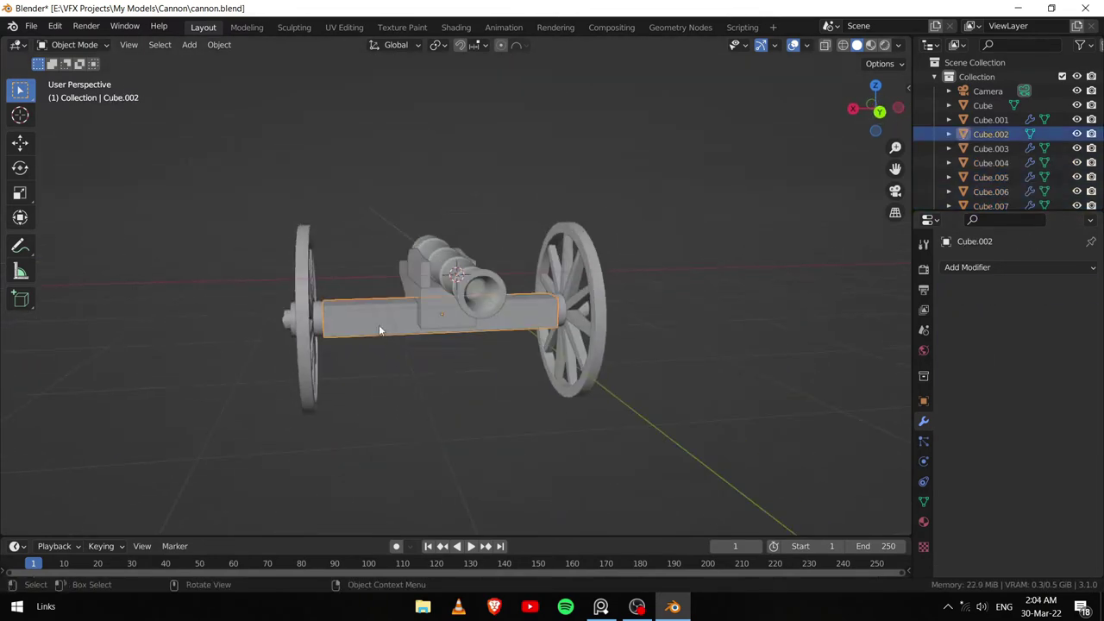
right_click(569, 347)
Step: Select the wheels, enter Edit Mode and view the cannon from the front
left_click_drag(247, 209, 370, 447)
key("Tab")
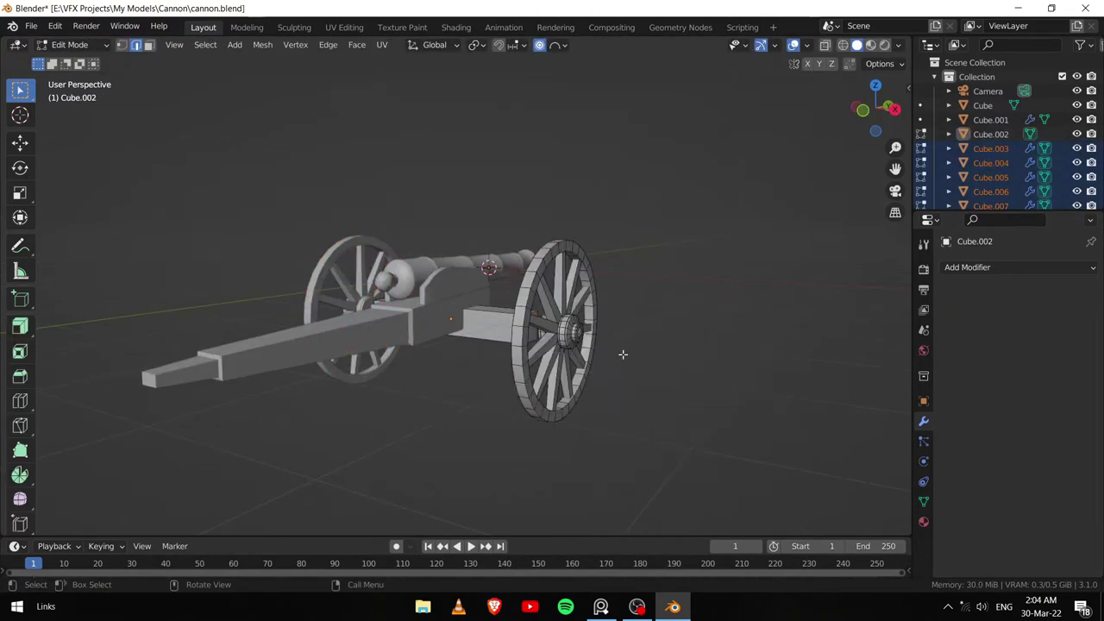
key("KP_1")
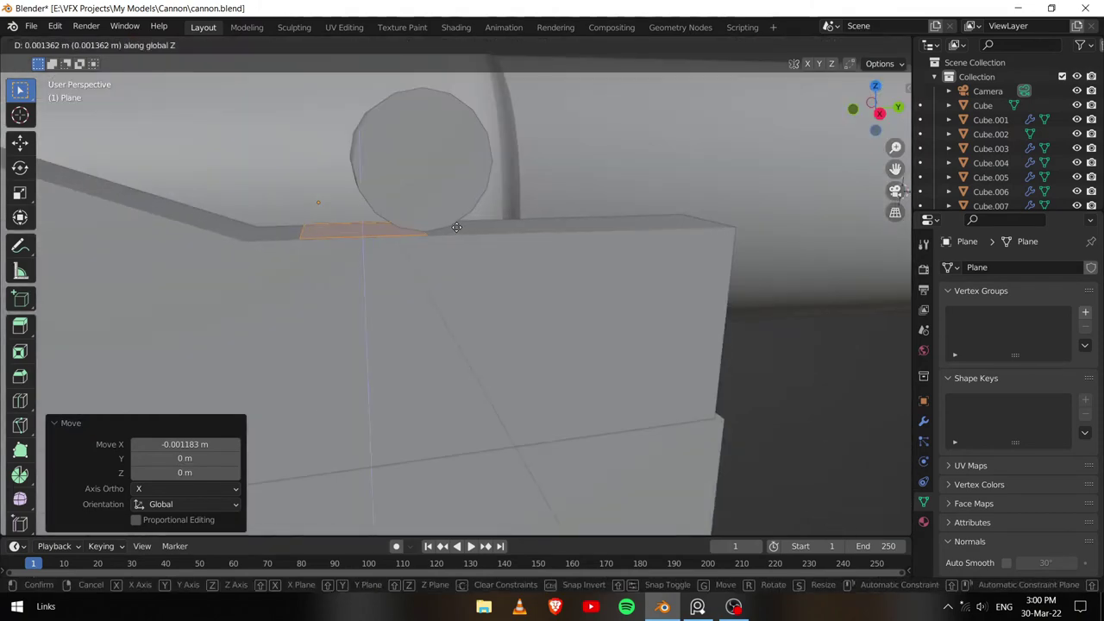
Step: Position the plane and raise its extruded edge along Y over the trunnion
key("Tab")
left_click(456, 276)
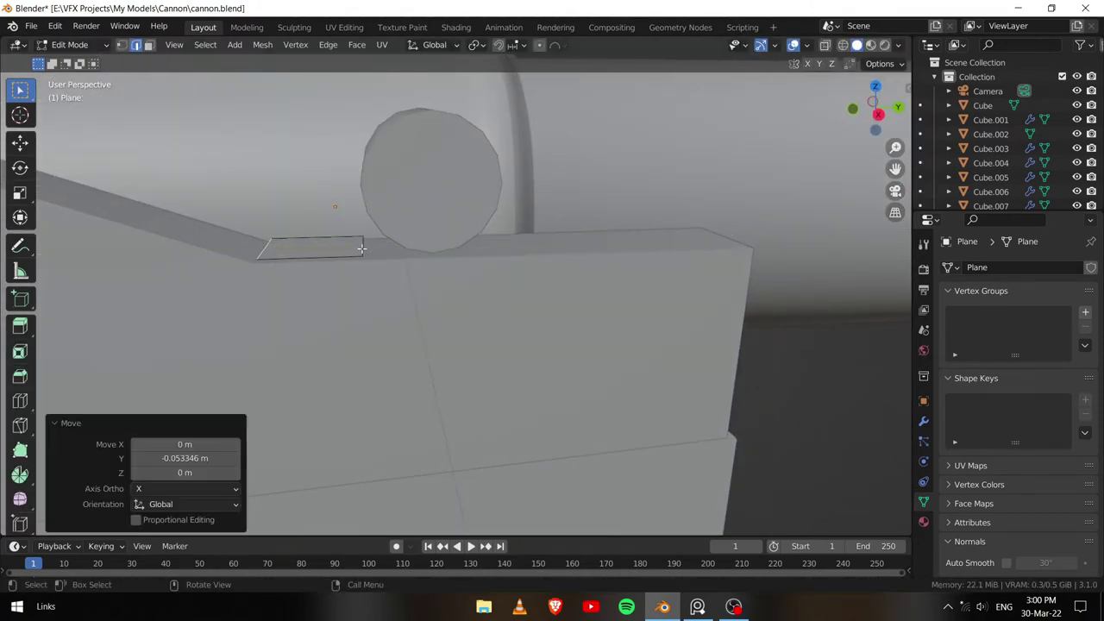
key("KP_3")
key("g")
key("y")
left_click(279, 342)
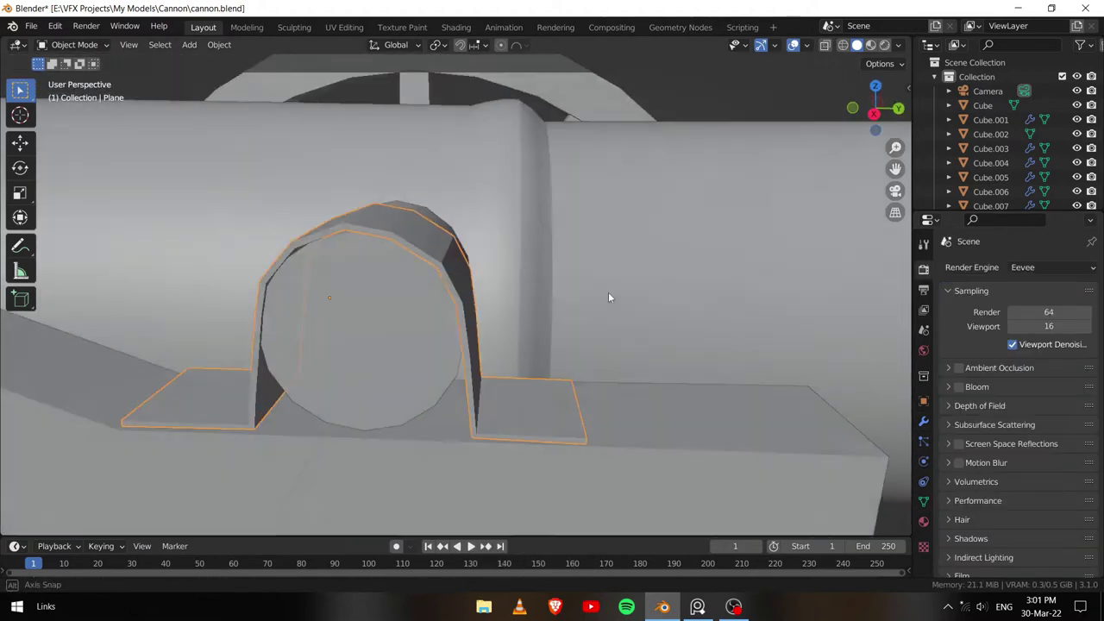
Step: Mirror the strap to the opposite side of the barrel with a Mirror modifier
middle_click_drag(607, 298, 541, 311)
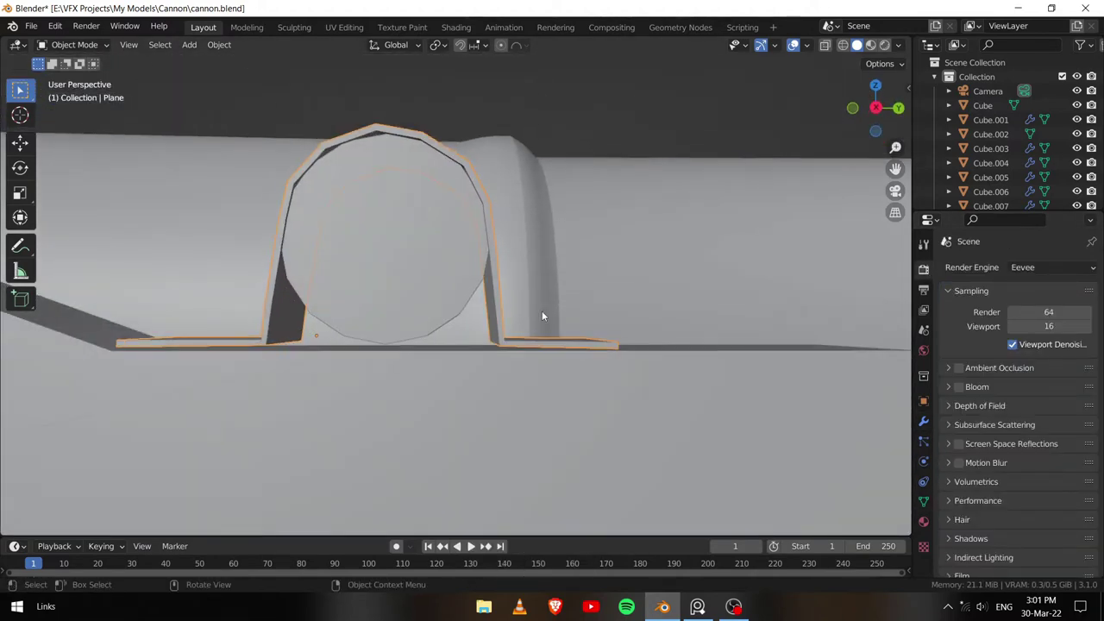
key("Tab")
mouse_move(265, 347)
middle_mouse_down()
mouse_move(222, 441)
mouse_move(381, 438)
middle_mouse_up()
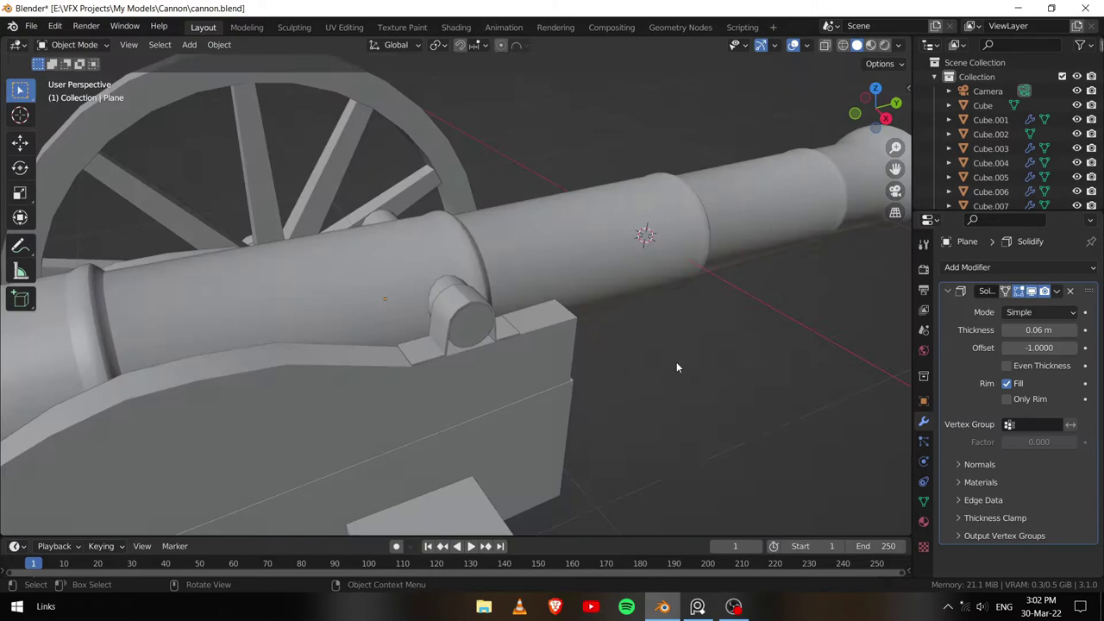
left_click(967, 267)
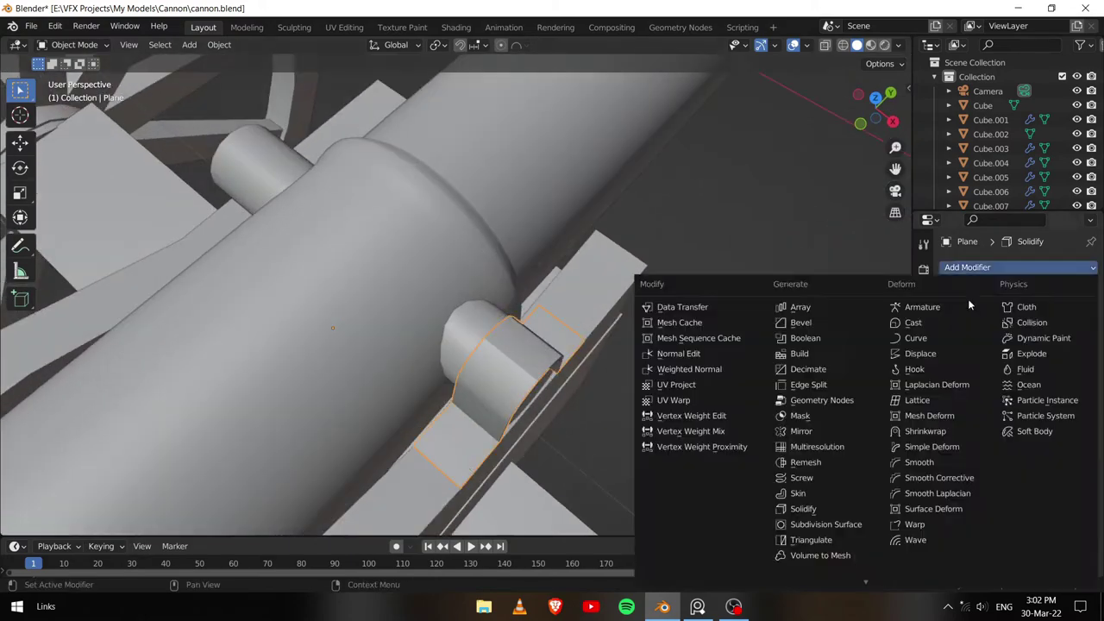
left_click(823, 431)
Step: Save the cannon file and view the whole cannon
mouse_move(746, 341)
middle_mouse_down()
mouse_move(328, 354)
mouse_move(354, 409)
mouse_move(482, 405)
middle_mouse_up()
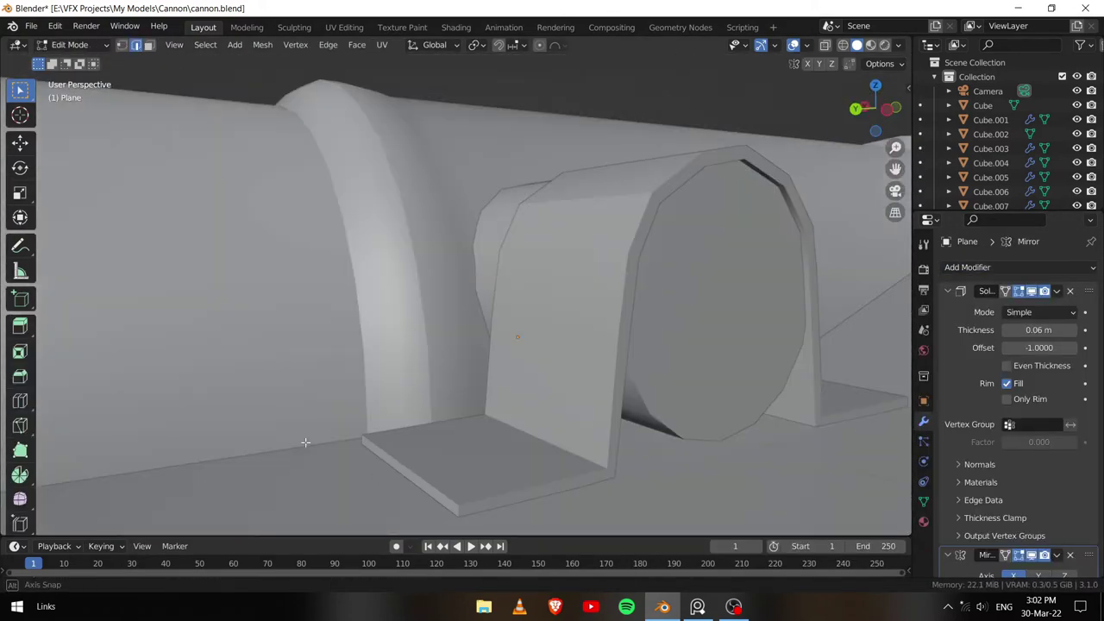
scroll(603, 431, "down", 5)
scroll(623, 438, "down", 3)
key("ctrl+s")
mouse_move(622, 438)
middle_mouse_down()
mouse_move(530, 319)
mouse_move(507, 321)
middle_mouse_up()
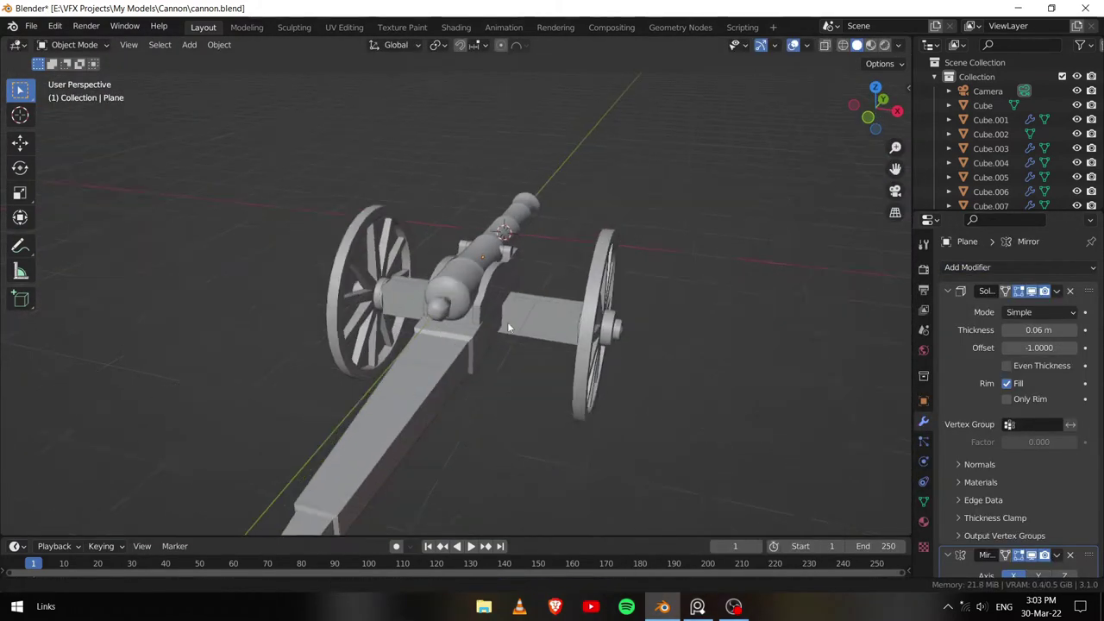
Step: Add a cube and shrink it down at the end of the trail
key("shift+a")
key("Escape")
middle_click_drag(520, 403, 430, 366)
key("shift+a")
left_click(461, 314)
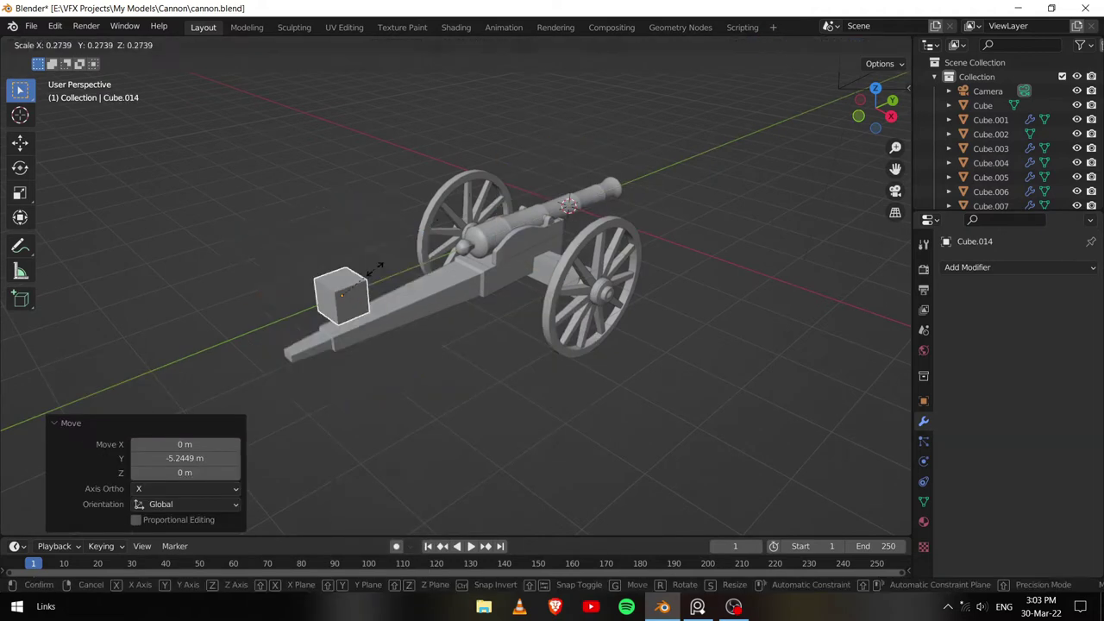
key("s")
left_click(618, 284)
key("KP_7")
mouse_move(618, 285)
middle_mouse_down("shift")
mouse_move(431, 461)
mouse_move(475, 400)
mouse_move(394, 227)
middle_mouse_up("shift")
key("KP_3")
Step: Flatten the cube along Z into a long plate and taper its top face
key("s")
key("z")
left_click(387, 239)
key("Tab")
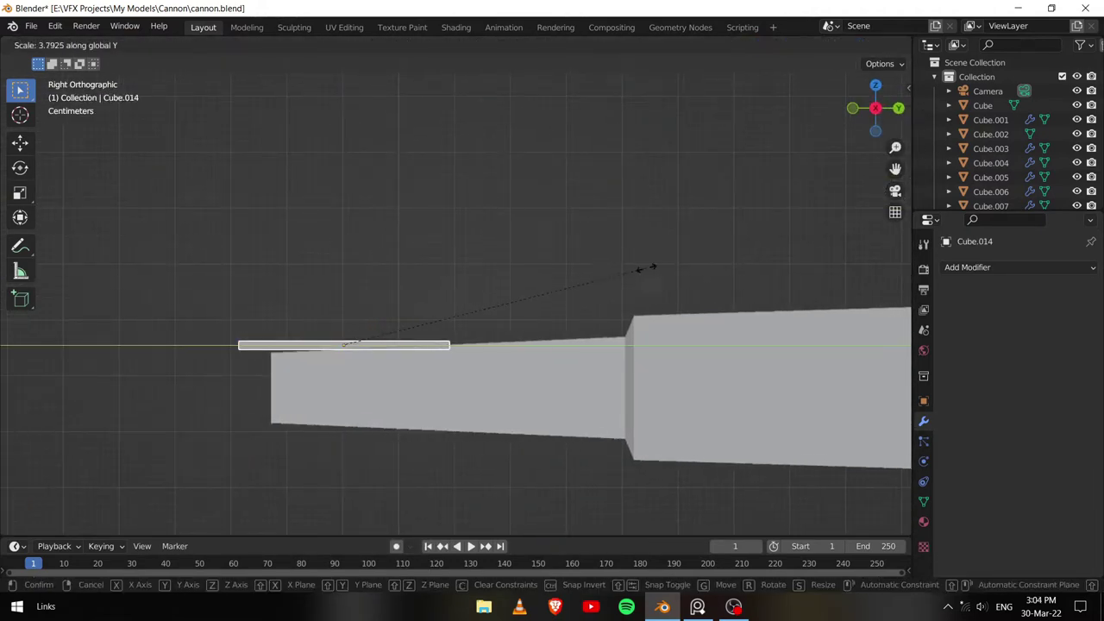
left_click(645, 269)
middle_click_drag(645, 268, 484, 337)
key("Tab")
left_click(118, 51)
key("KP_7")
key("s")
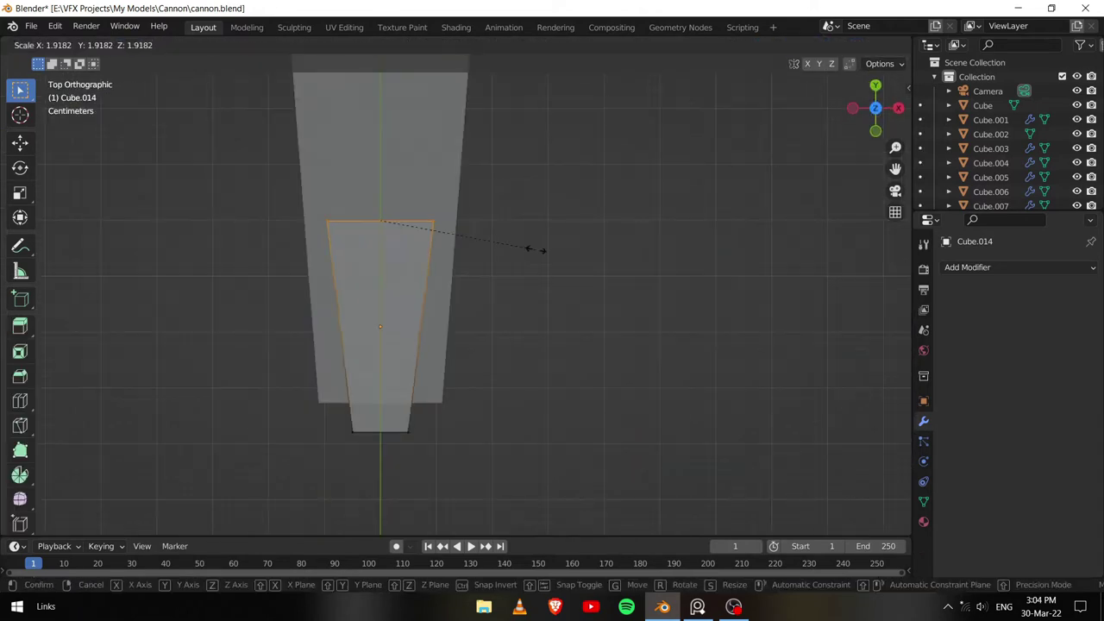
left_click(536, 250)
Step: Tilt the plate around X to match the trail, then add a new 14-sided cylinder
key("Tab")
key("KP_3")
key("r")
key("x")
left_click(522, 216)
middle_click_drag(522, 216, 431, 315)
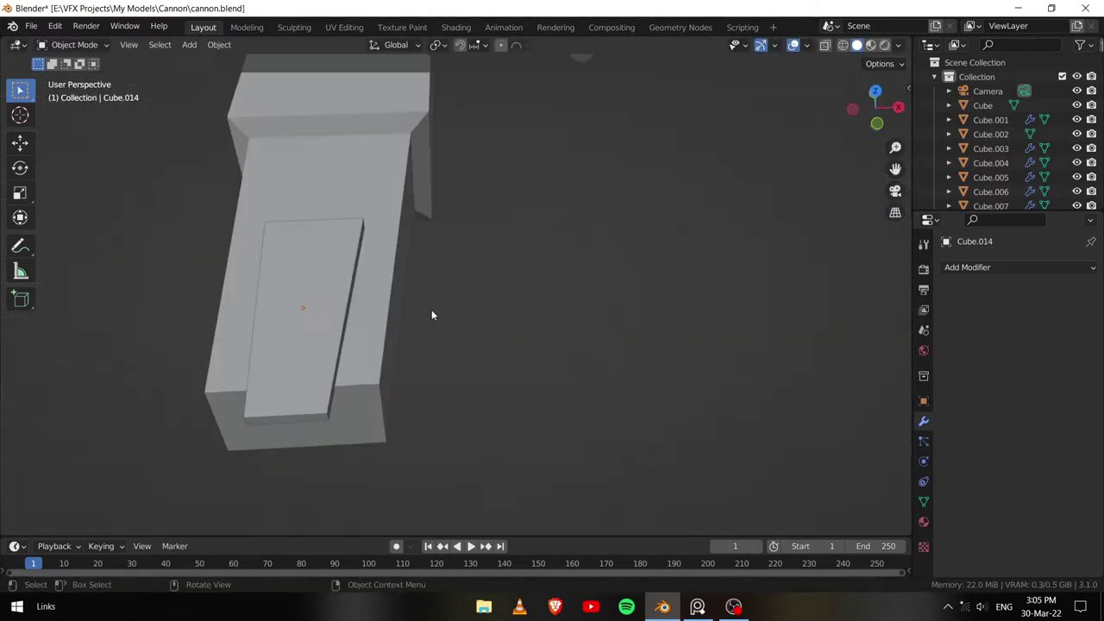
key("shift+a")
left_click(448, 374)
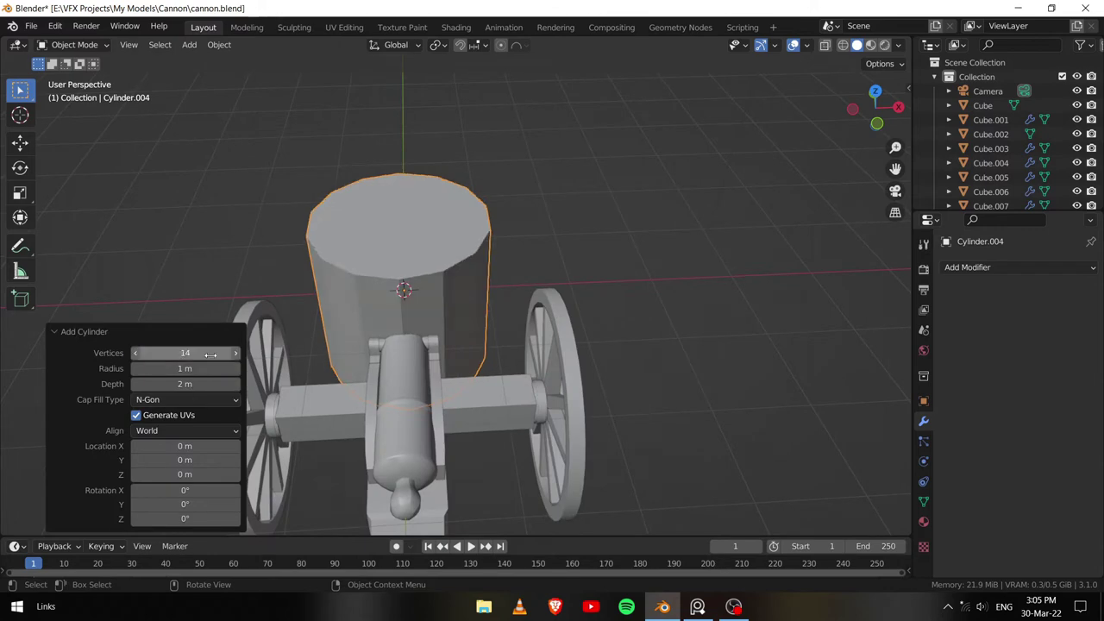
Step: Shrink the cylinder, move it past the trail plate's end and flatten it along Z
key("s")
left_click(578, 255)
key("KP_3")
key("g")
key("Return")
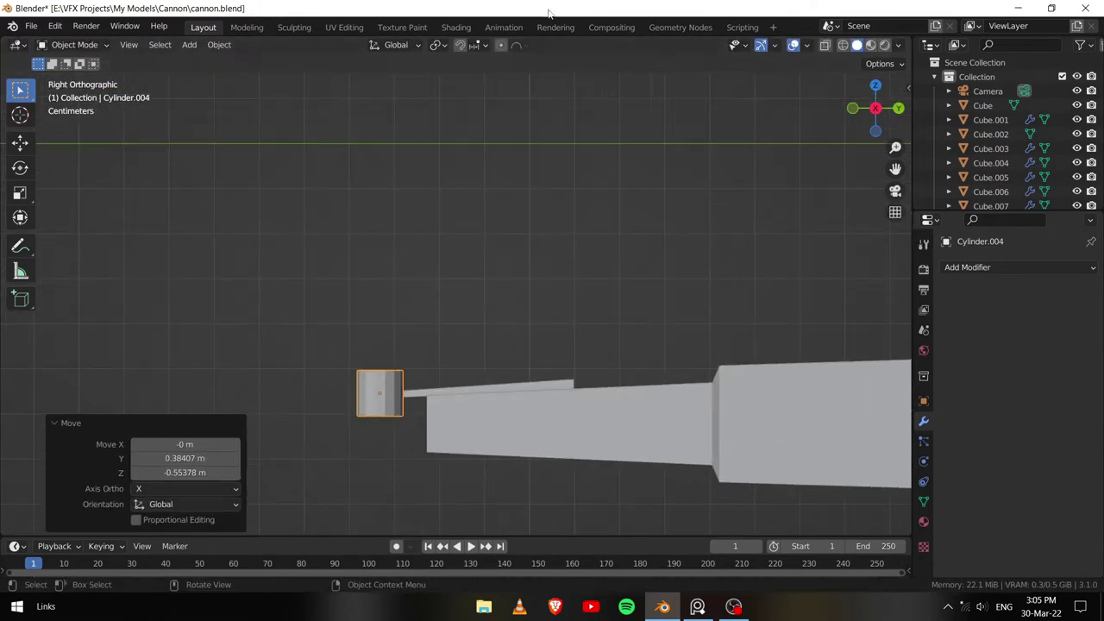
mouse_move(518, 285)
middle_mouse_down()
mouse_move(438, 415)
mouse_move(410, 383)
mouse_move(443, 331)
middle_mouse_up()
key("s")
key("z")
left_click(509, 438)
Step: Inset the caps, delete the inner faces and bridge the edge loops into an open ring
key("Tab")
left_click(366, 385)
key("x")
key("f")
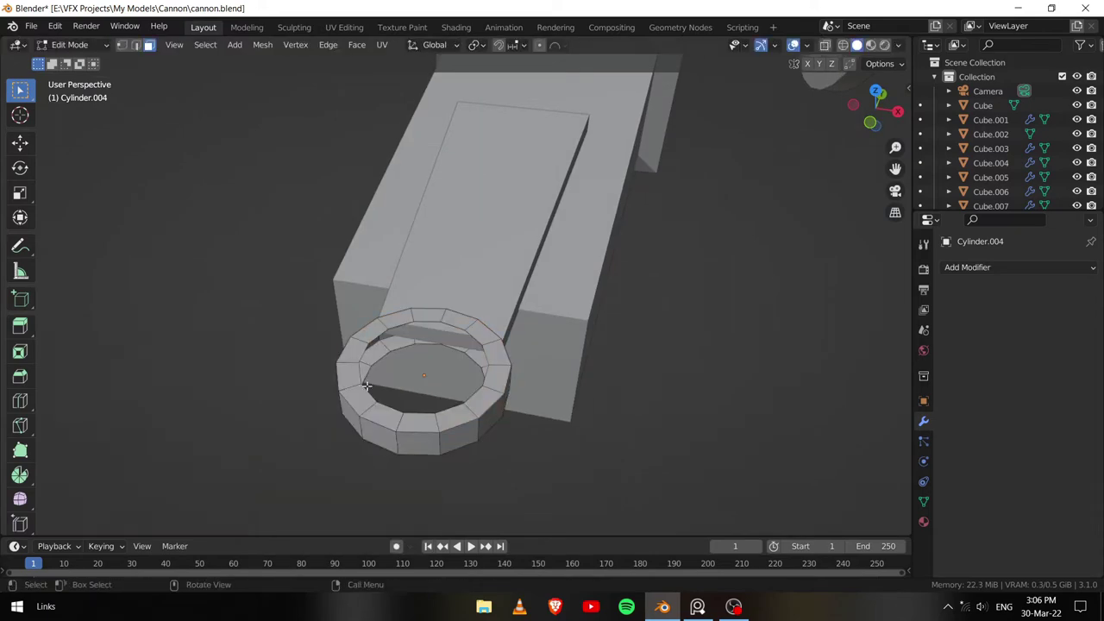
left_click(328, 44)
left_click(362, 96)
key("Tab")
left_click(923, 501)
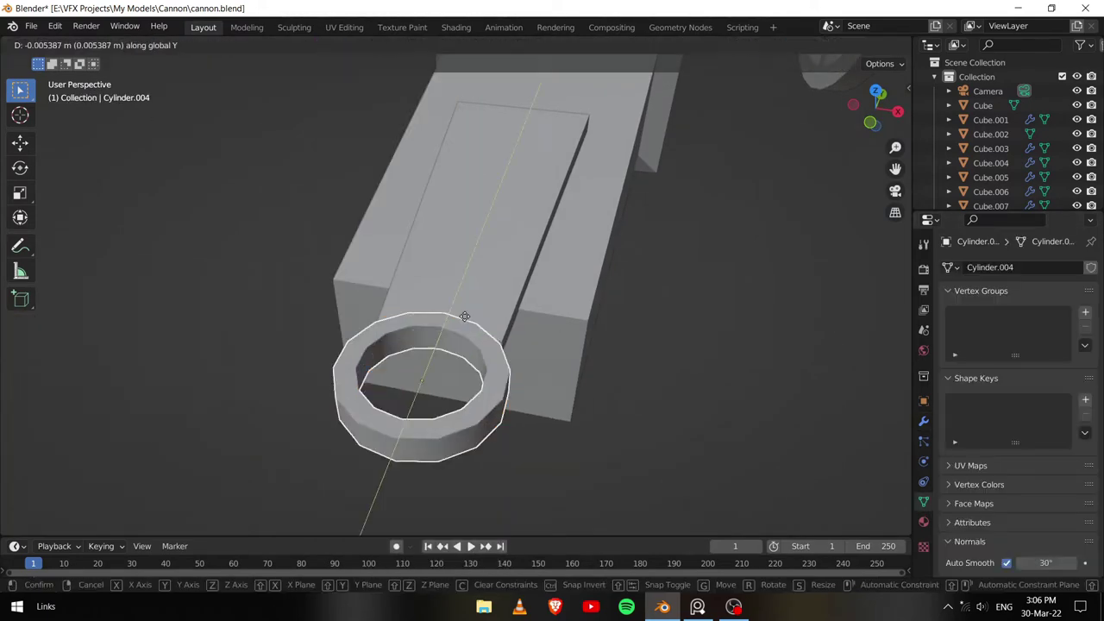
key("Tab")
middle_click_drag(405, 337, 429, 360)
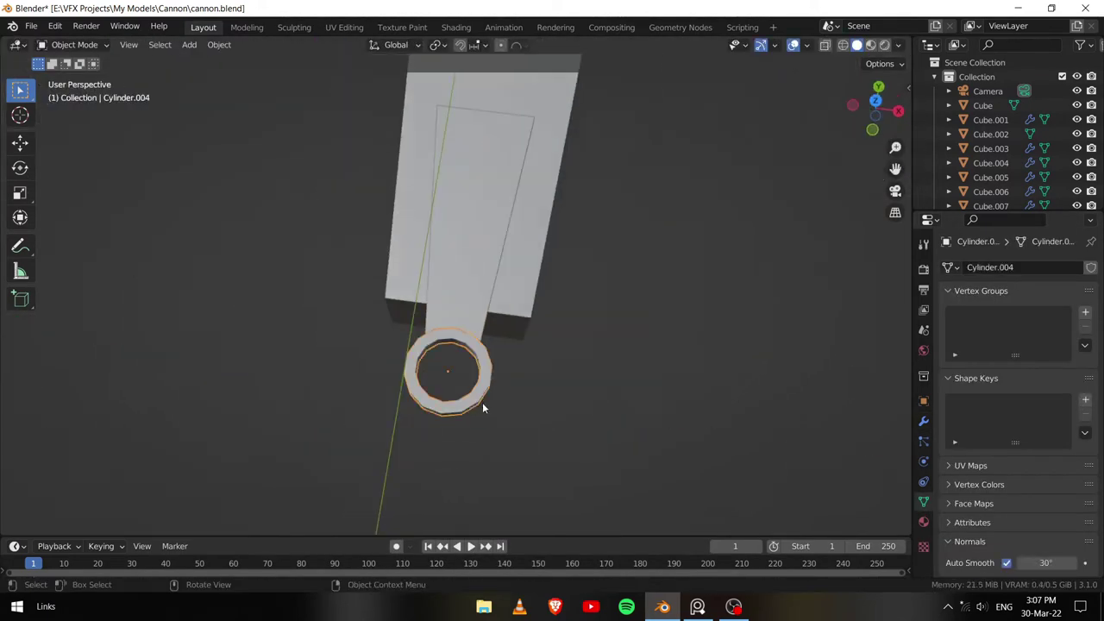
middle_click_drag(396, 336, 421, 330)
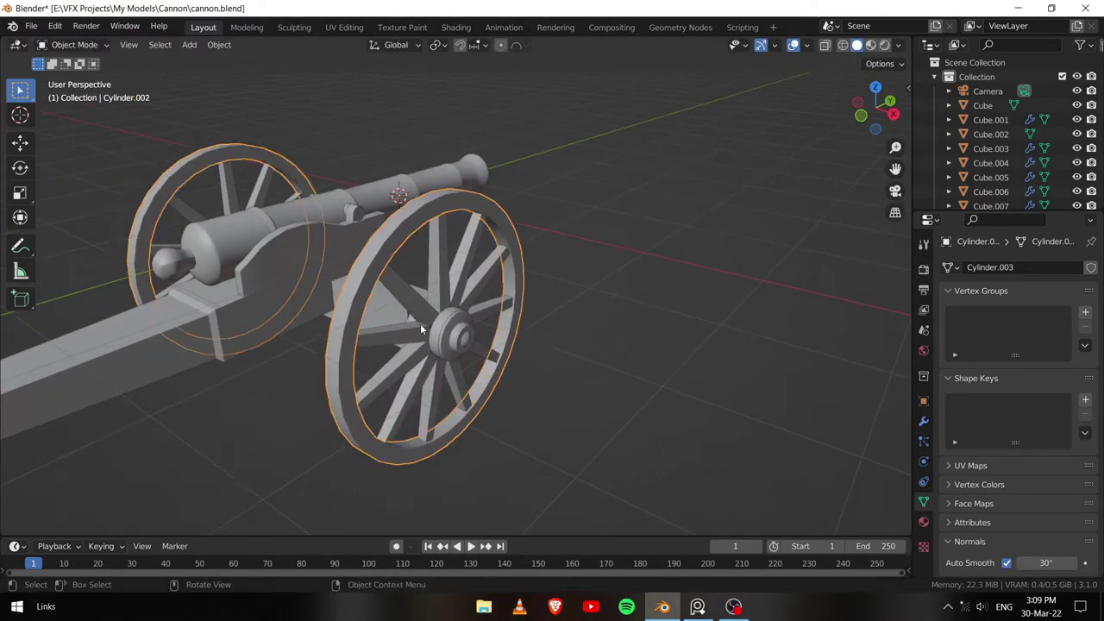
Step: Centre the duplicated wheel's origin and scale the wheel up slightly
right_click(406, 329)
left_click(518, 394)
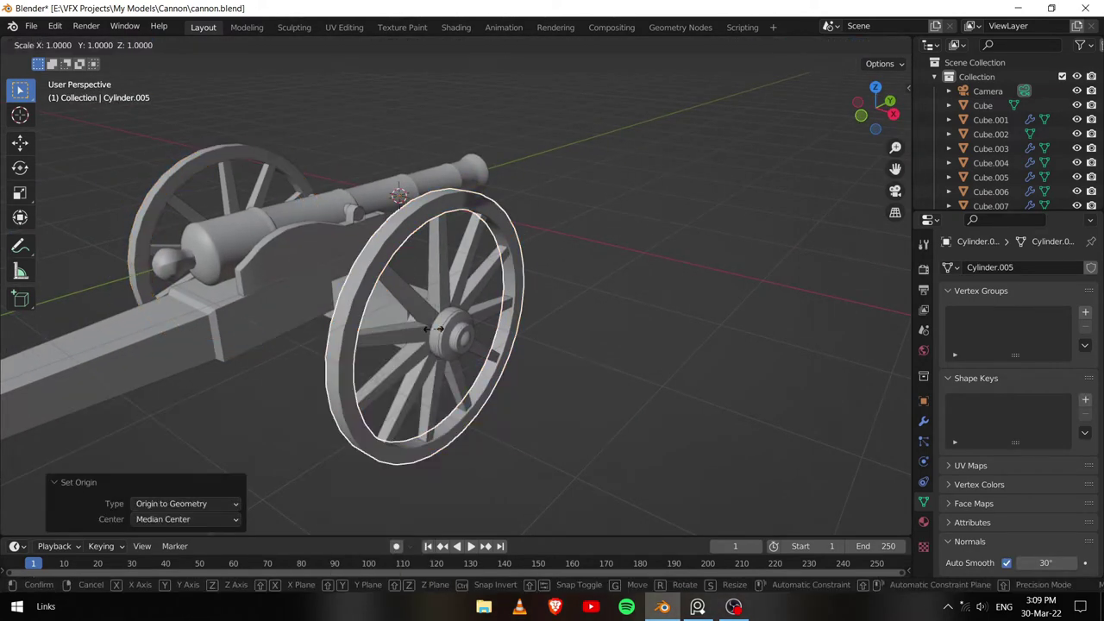
key("s")
left_click(444, 323)
key("KP_3")
scroll(444, 324, "up", 3)
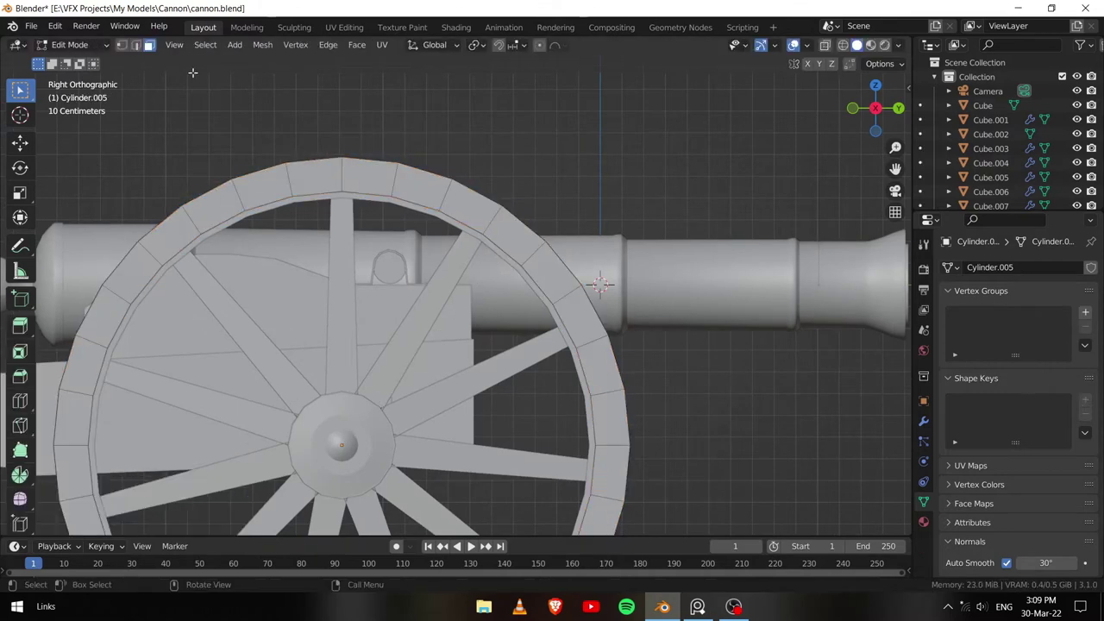
Step: Slim the wheel rim along X in see-through edge mode
key("2")
key("alt+z")
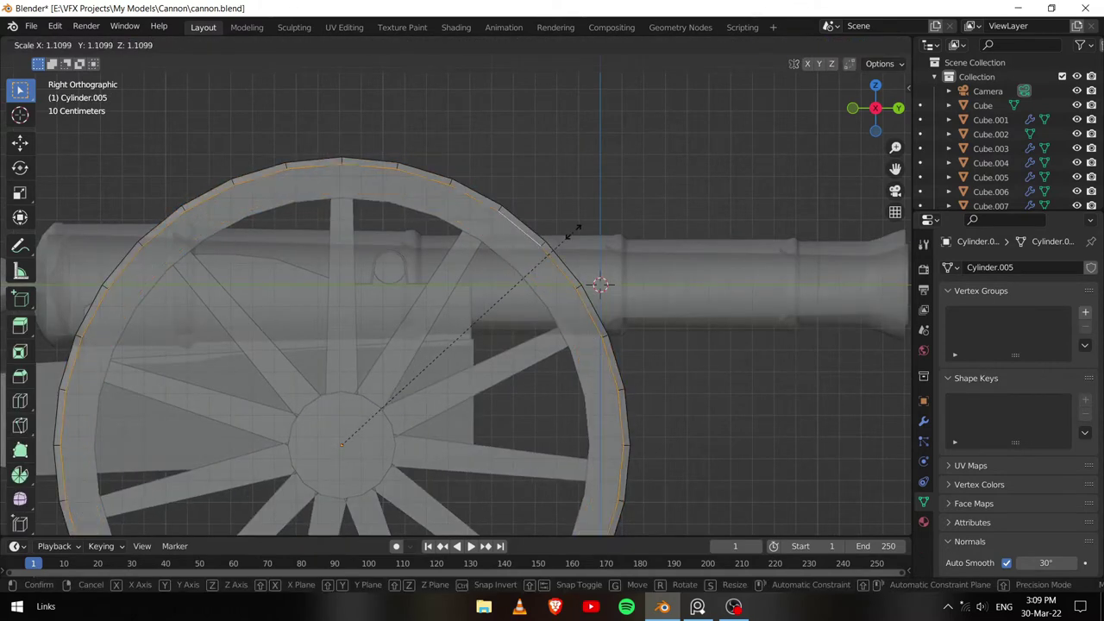
middle_click_drag(576, 229, 634, 247)
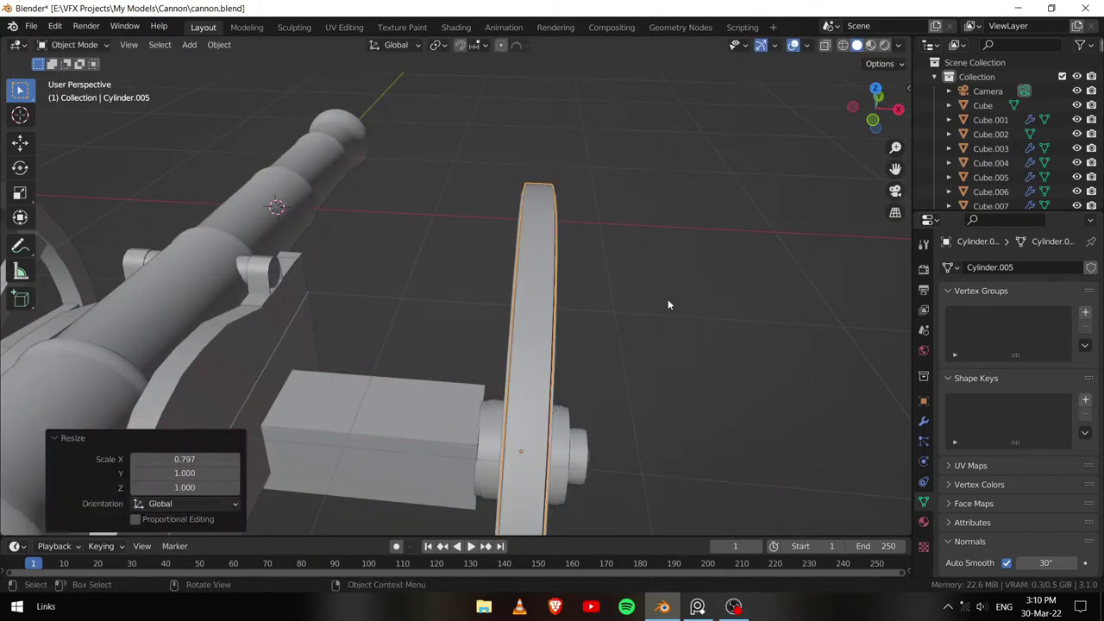
mouse_move(668, 304)
middle_mouse_down()
mouse_move(398, 281)
mouse_move(636, 260)
mouse_move(392, 202)
mouse_move(523, 227)
mouse_move(345, 123)
mouse_move(341, 220)
middle_mouse_up()
key("Tab")
mouse_move(606, 190)
middle_mouse_down()
mouse_move(629, 103)
mouse_move(366, 277)
middle_mouse_up()
scroll(483, 263, "up", 5)
scroll(483, 263, "down", 5)
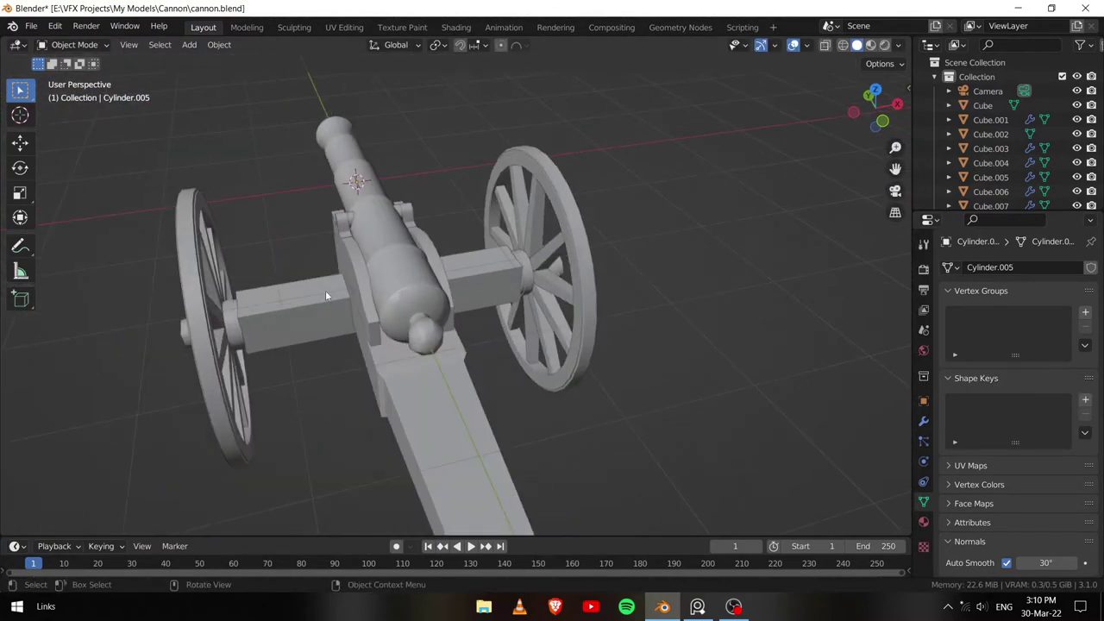
Step: Taper the axle beam Cube.002 by scaling it along Z and Y
left_click(325, 289)
key("s")
key("z")
left_click(389, 178)
middle_click_drag(389, 177, 536, 391)
key("s")
key("y")
left_click(638, 291)
middle_click_drag(638, 291, 431, 240)
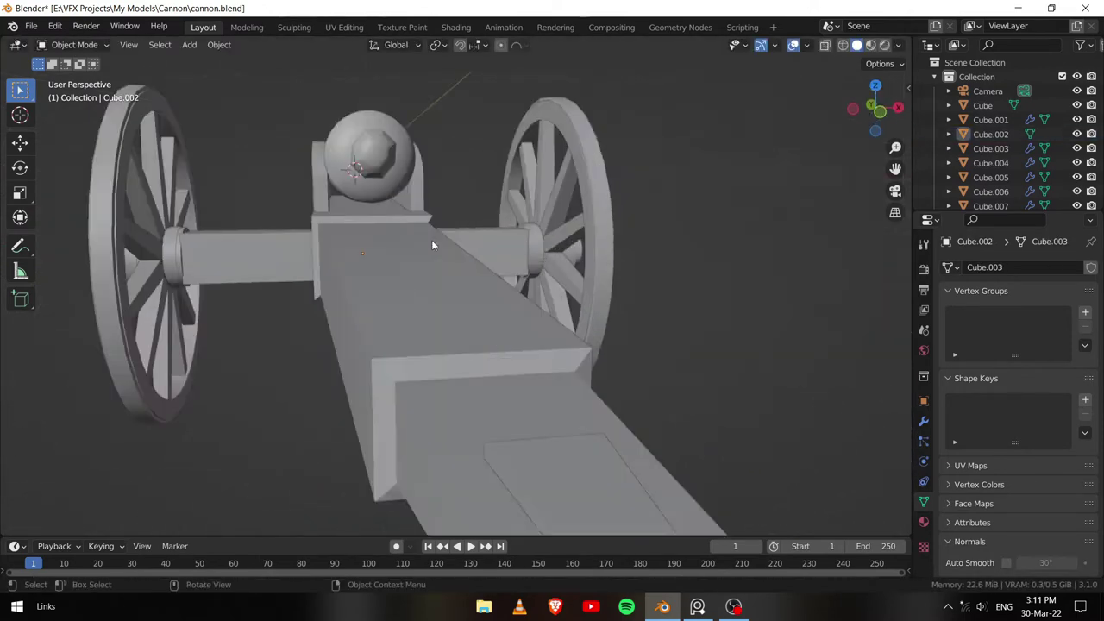
Step: Add a Bevel modifier to the axle beam with a 0.26 m width
left_click(922, 421)
left_click(1018, 267)
left_click(803, 328)
scroll(820, 362, "up", 5)
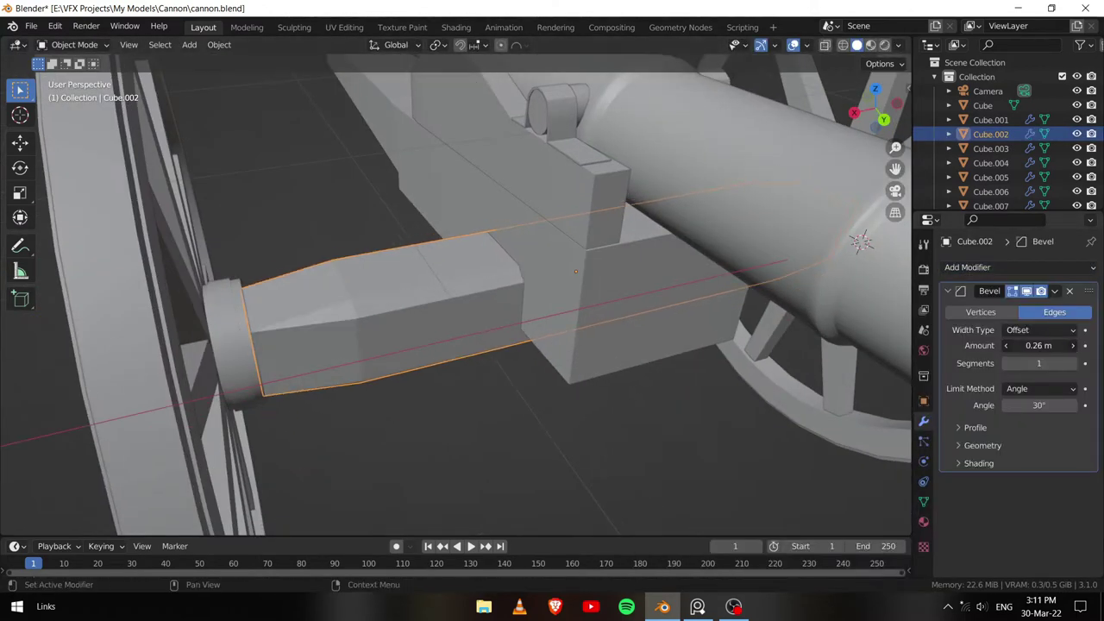
scroll(506, 440, "down", 5)
mouse_move(507, 441)
middle_mouse_down()
mouse_move(517, 362)
mouse_move(567, 446)
mouse_move(313, 345)
mouse_move(499, 355)
middle_mouse_up()
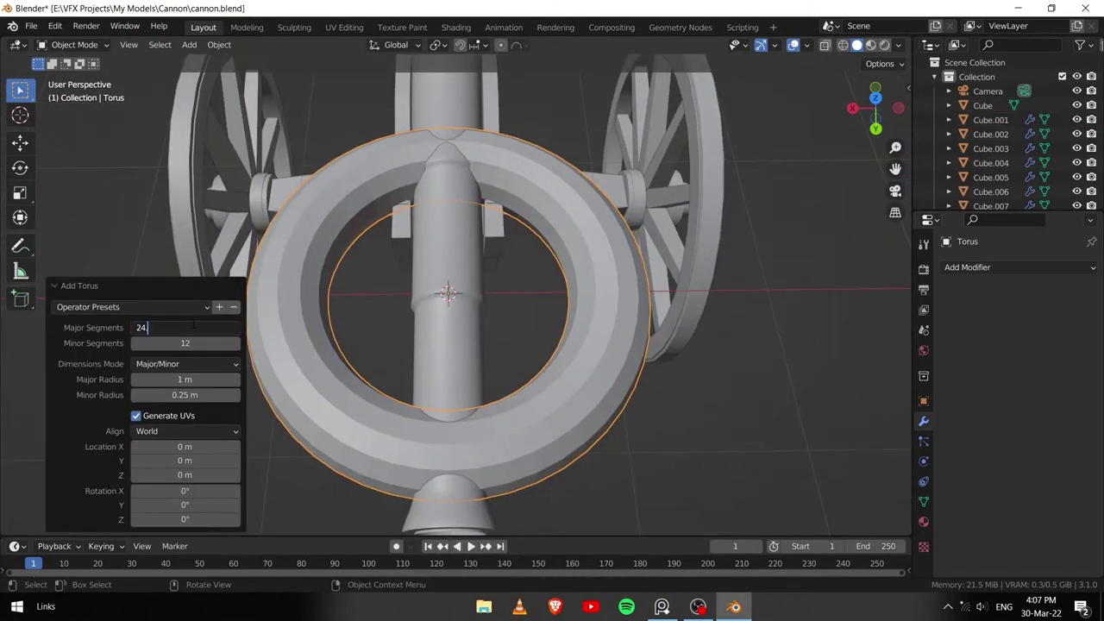
Step: Thicken the torus tube, shrink the torus and move it into place
scroll(520, 365, "down", 3)
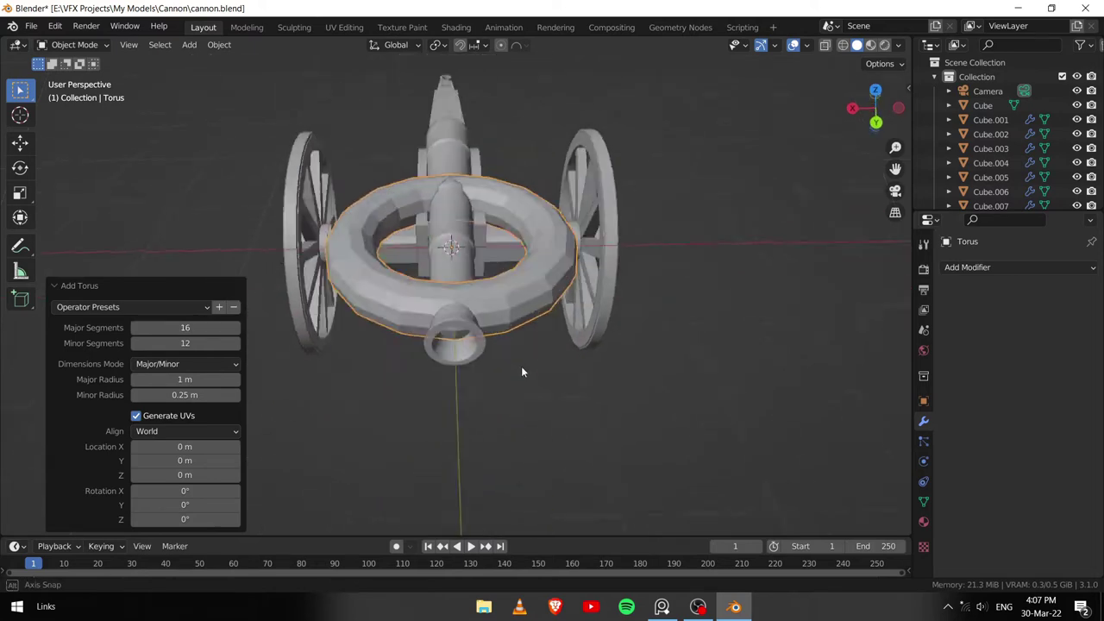
middle_click_drag(521, 365, 560, 405)
left_click_drag(185, 394, 207, 394)
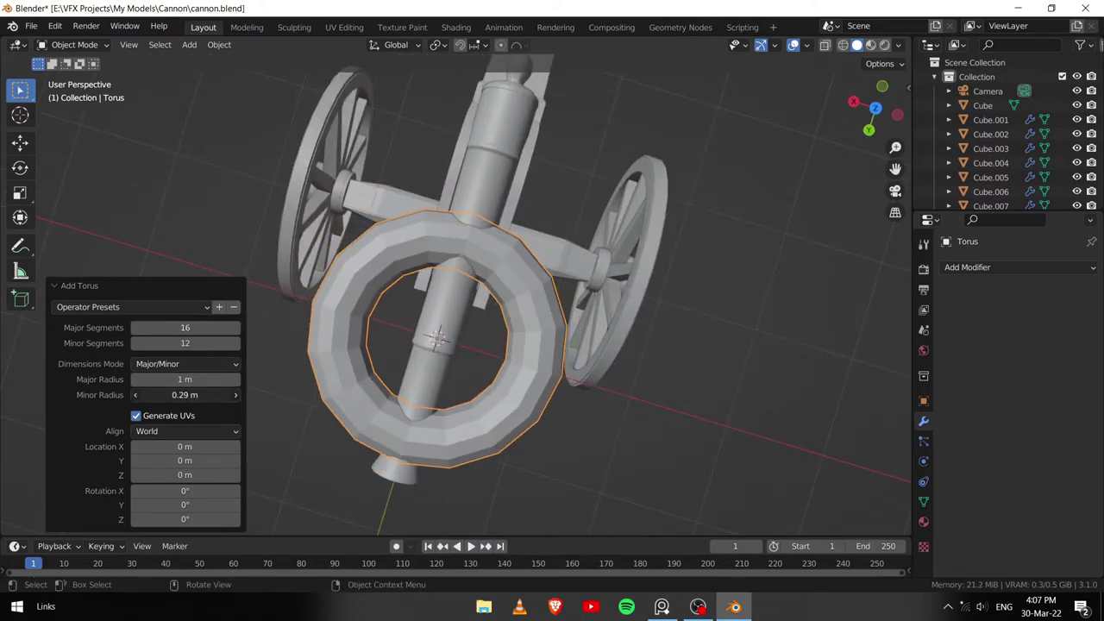
key("s")
left_click(466, 357)
key("g")
left_click(465, 357)
middle_click_drag(465, 357, 458, 449)
key("KP_Decimal")
Step: Stretch the torus into an oval link by shifting its lower half along Y
key("s")
left_click(430, 347)
key("Tab")
key("KP_7")
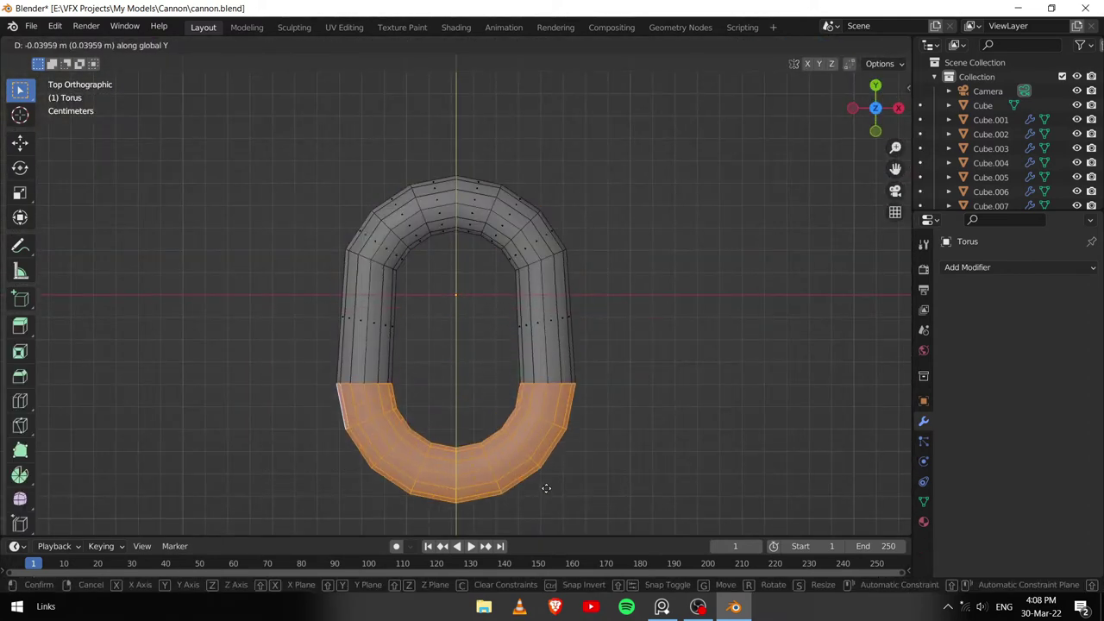
left_click(368, 392, "alt")
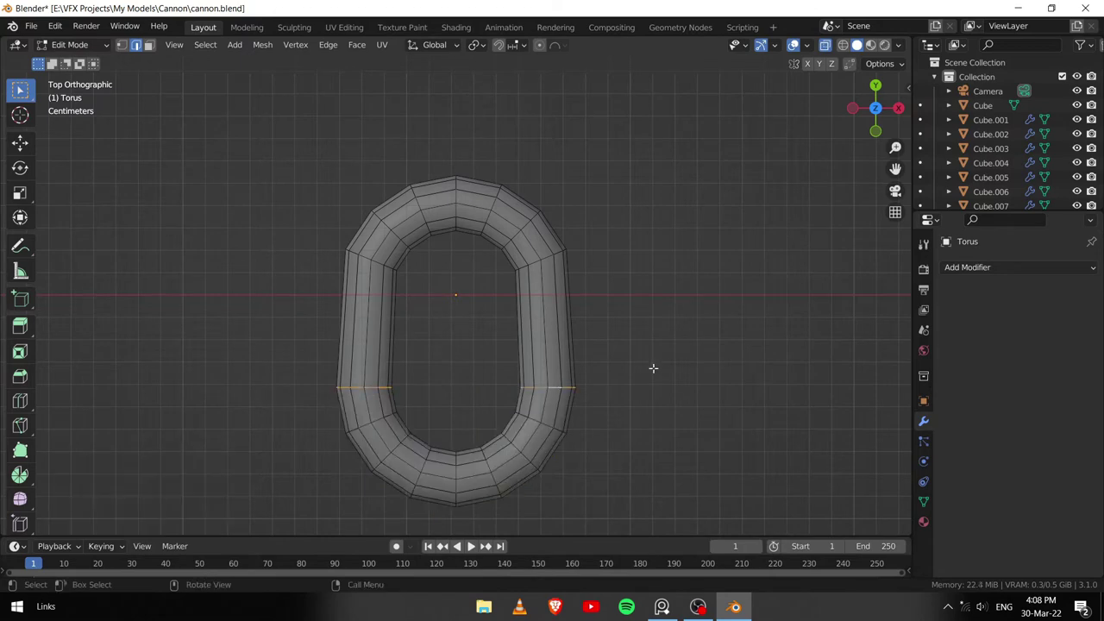
left_click(645, 369)
key("Tab")
Step: Add a Bezier curve beside the seven-link chain
middle_click_drag(642, 343, 443, 394)
scroll(458, 354, "down", 3)
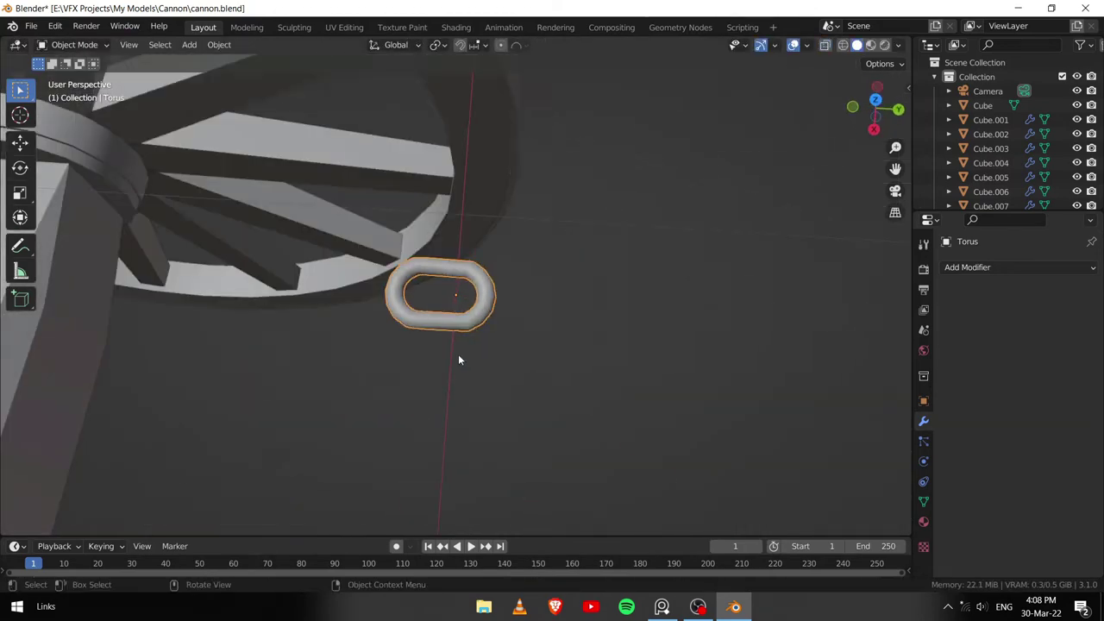
scroll(553, 324, "up", 3)
middle_click_drag(554, 325, 510, 363, "shift")
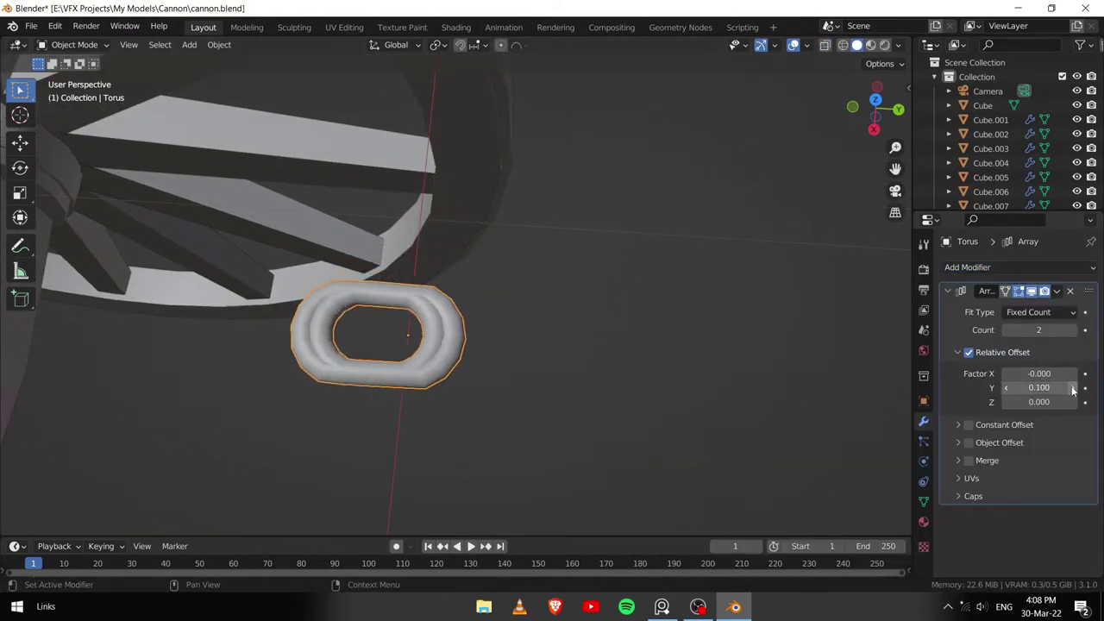
scroll(1076, 332, "up", 5, "ctrl")
scroll(1033, 389, "up", 1, "ctrl")
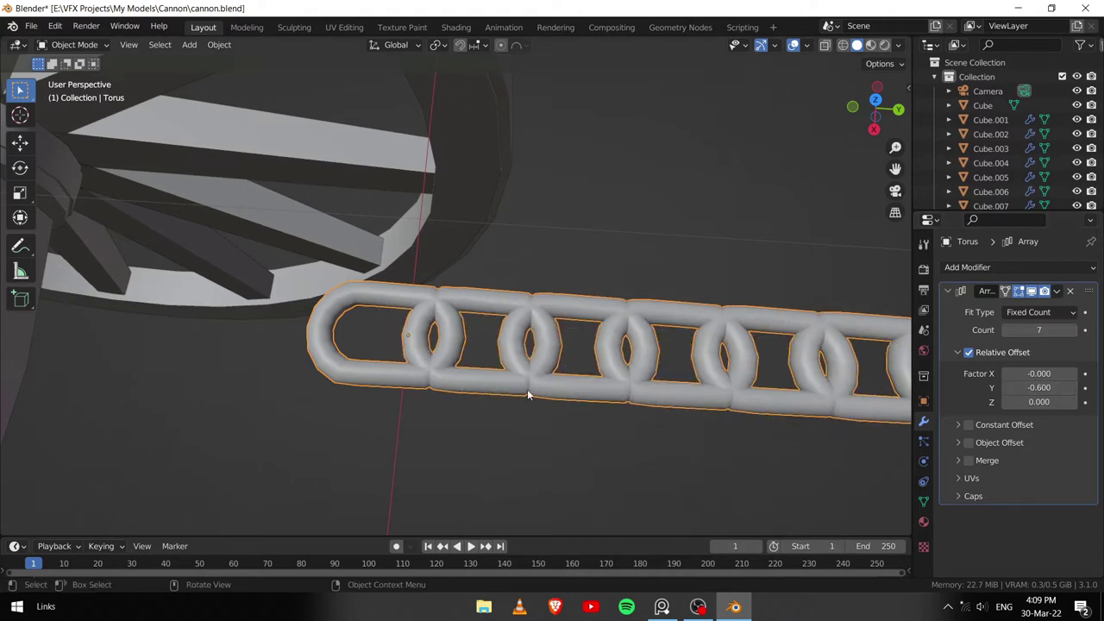
scroll(529, 395, "down", 4)
key("shift+a")
mouse_move(482, 379)
middle_mouse_down()
mouse_move(431, 319)
mouse_move(401, 325)
mouse_move(430, 279)
middle_mouse_up()
left_click(535, 319)
Step: Place the Bezier curve and move its control point along Y
scroll(448, 319, "up", 4)
key("g")
left_click(467, 355)
key("Tab")
scroll(457, 416, "up", 3)
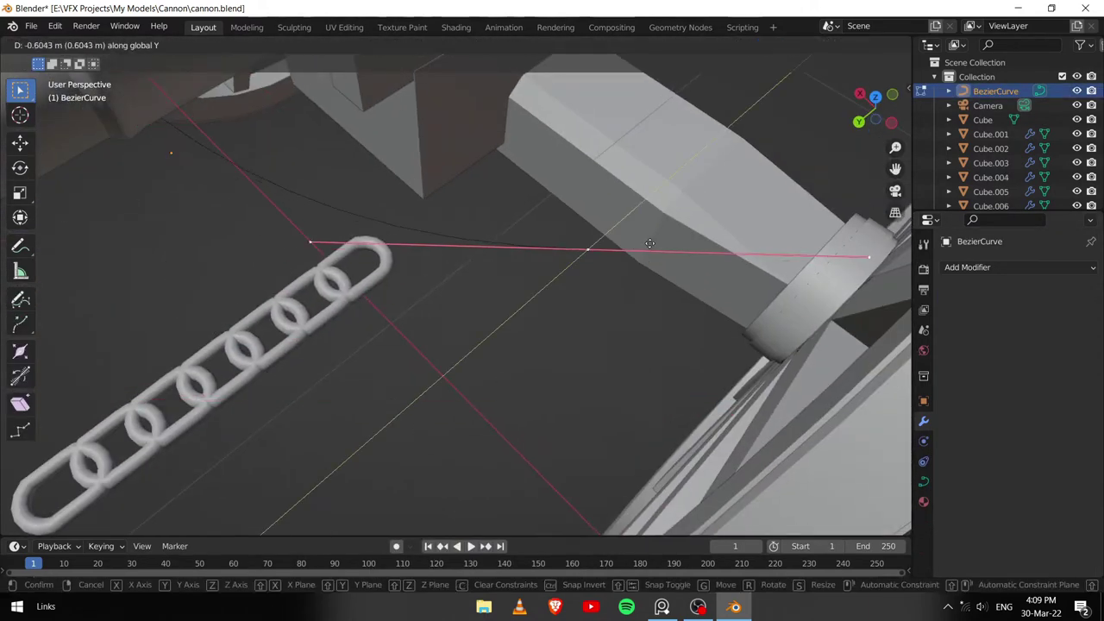
left_click(649, 243)
middle_click_drag(649, 243, 652, 184)
key("KP_7")
Step: Move the curve points along X and vertically, from the carriage block to the axle
scroll(653, 185, "up", 3)
mouse_move(509, 345)
middle_mouse_down()
mouse_move(546, 372)
mouse_move(480, 249)
mouse_move(457, 345)
mouse_move(383, 322)
mouse_move(399, 316)
middle_mouse_up()
scroll(480, 249, "down", 3)
key("g")
key("x")
left_click(382, 323)
key("KP_1")
scroll(411, 301, "up", 3)
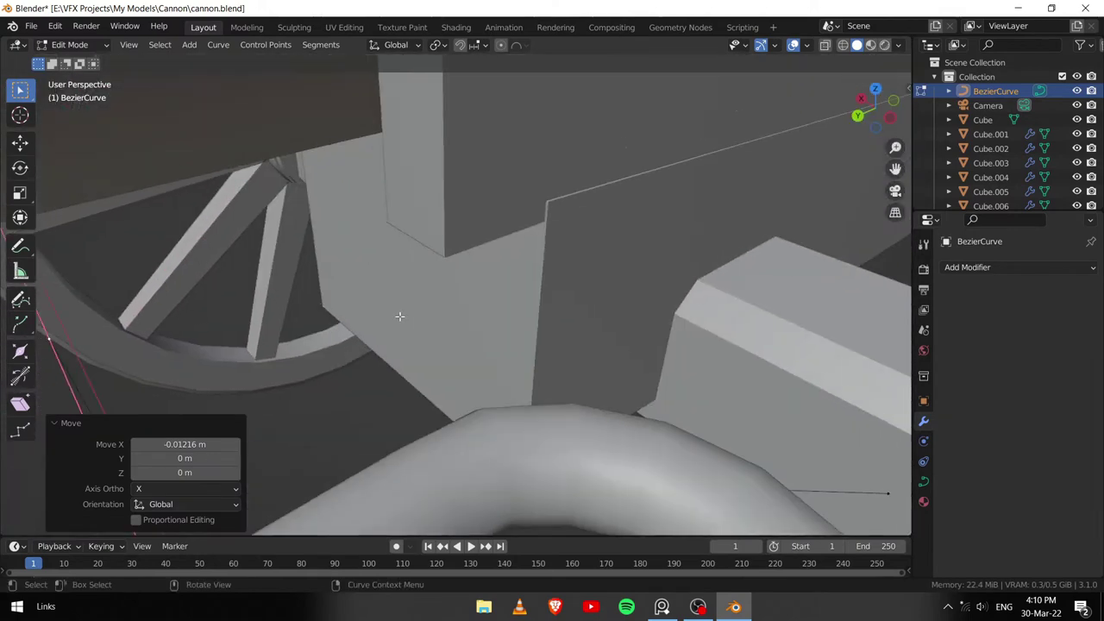
middle_click_drag(762, 331, 757, 290)
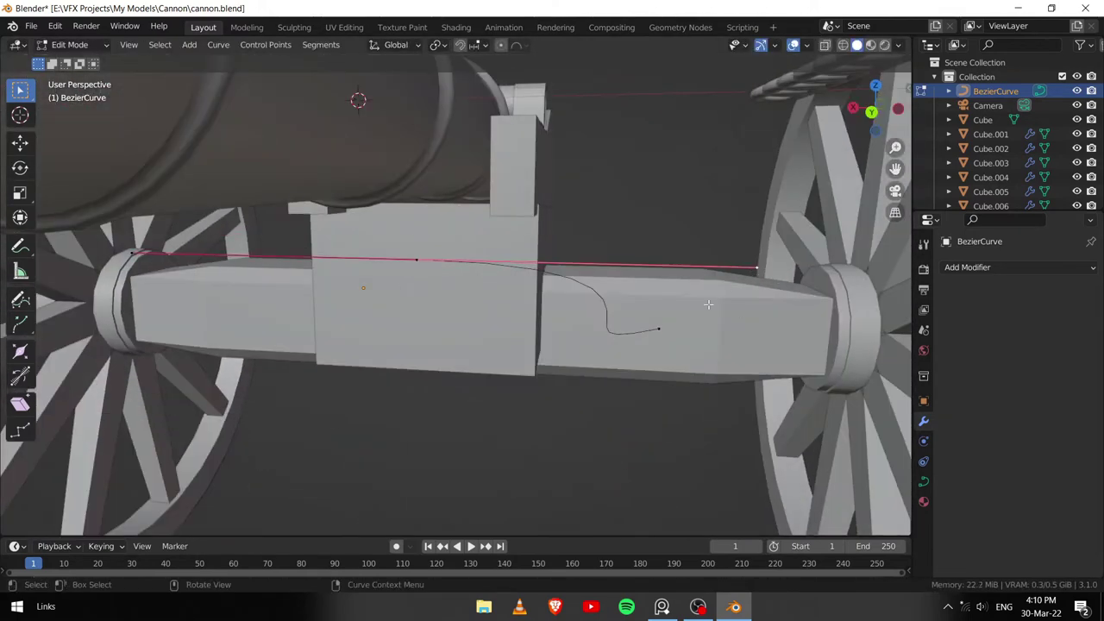
left_click(526, 525)
middle_click_drag(526, 525, 316, 235)
middle_click_drag(552, 363, 739, 371)
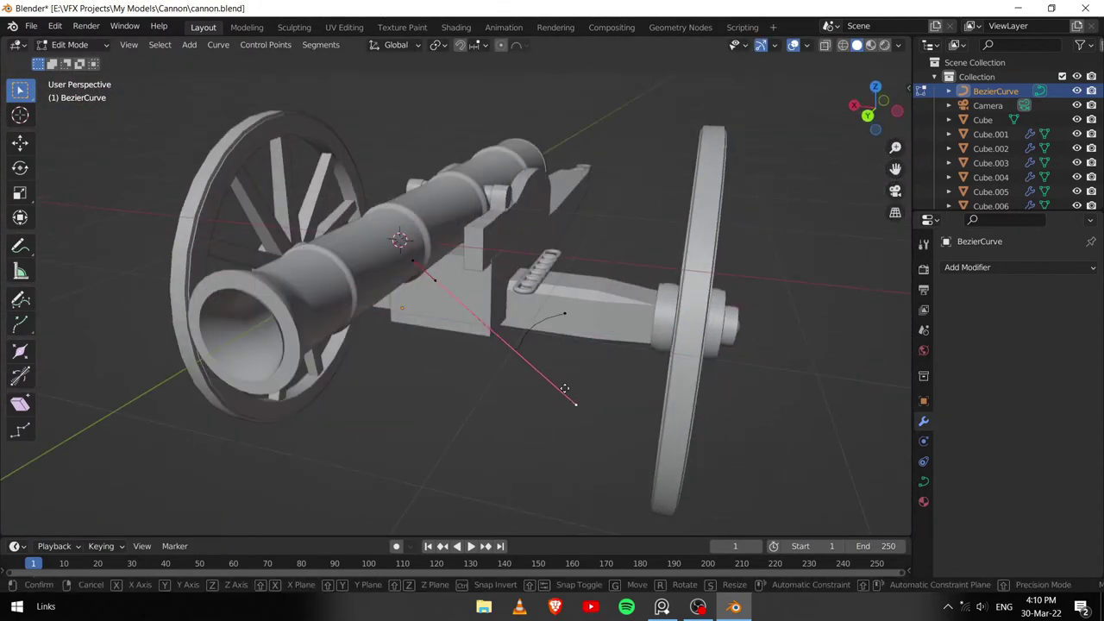
scroll(739, 371, "up", 4)
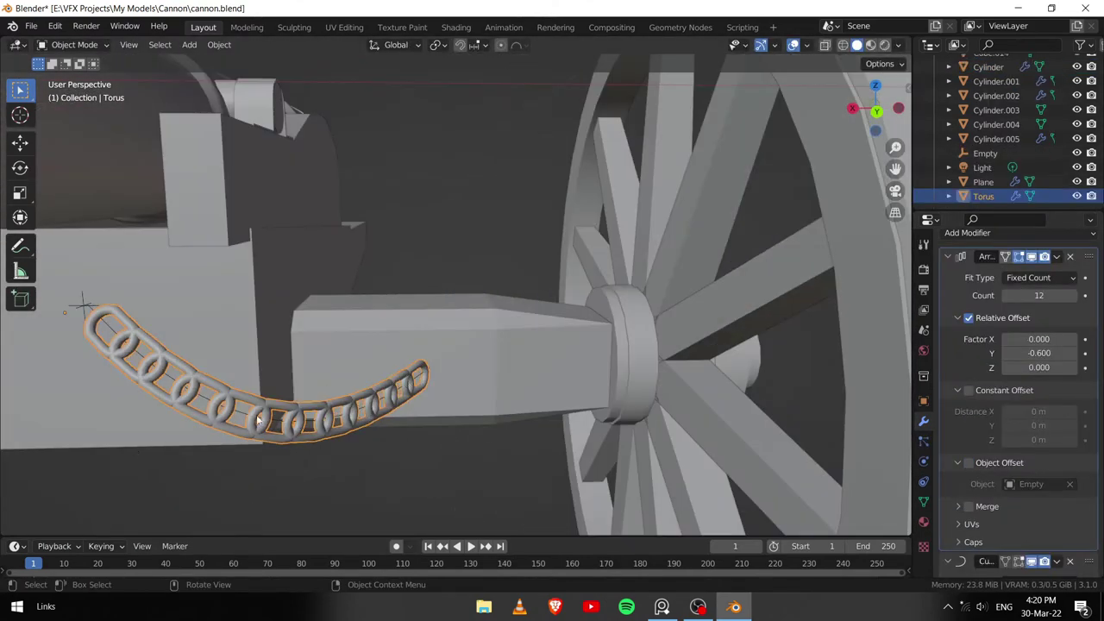
middle_click_drag(257, 420, 677, 397)
Step: Check the curve points, then select the 13-link chain that follows the curve
left_click(320, 415)
key("Tab")
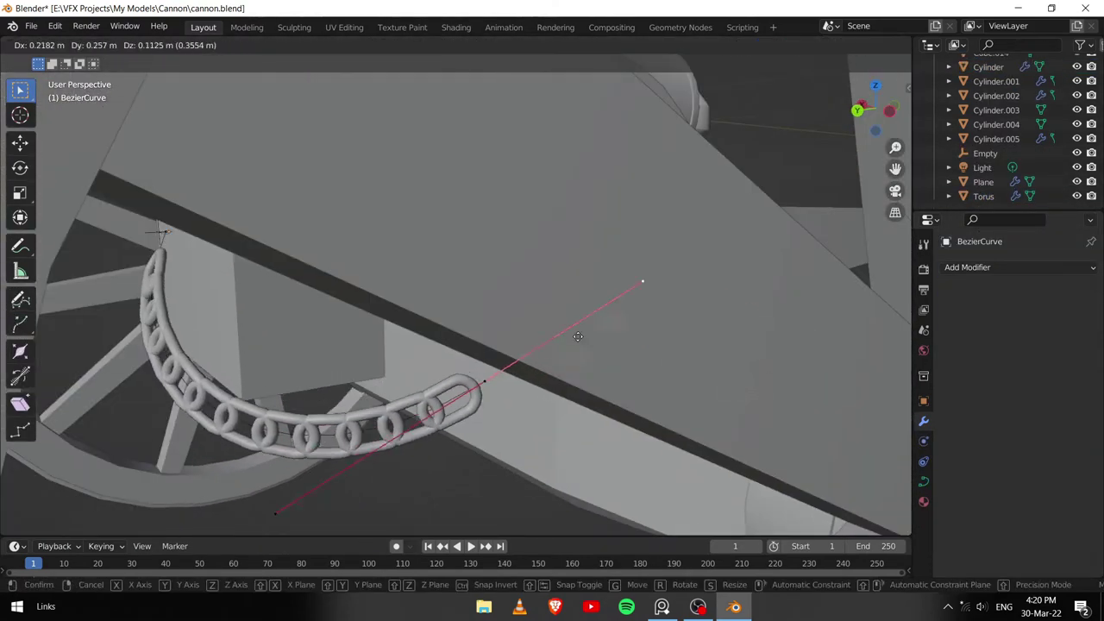
scroll(440, 396, "down", 5)
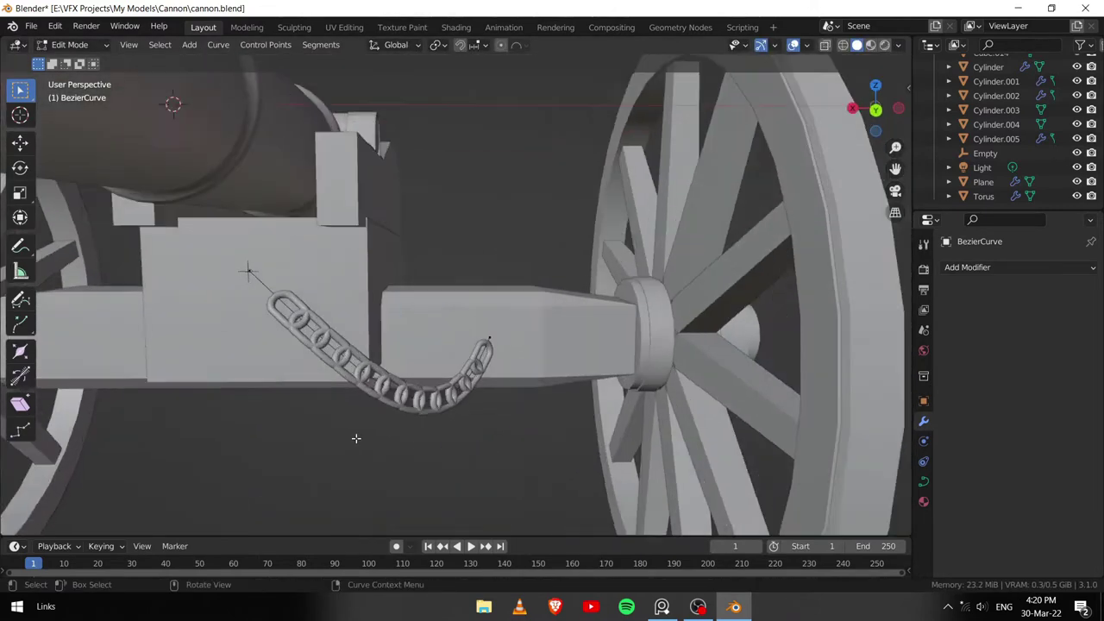
scroll(217, 263, "up", 1)
key("Tab")
left_click(216, 264)
middle_click_drag(216, 264, 516, 405)
scroll(516, 405, "down", 2)
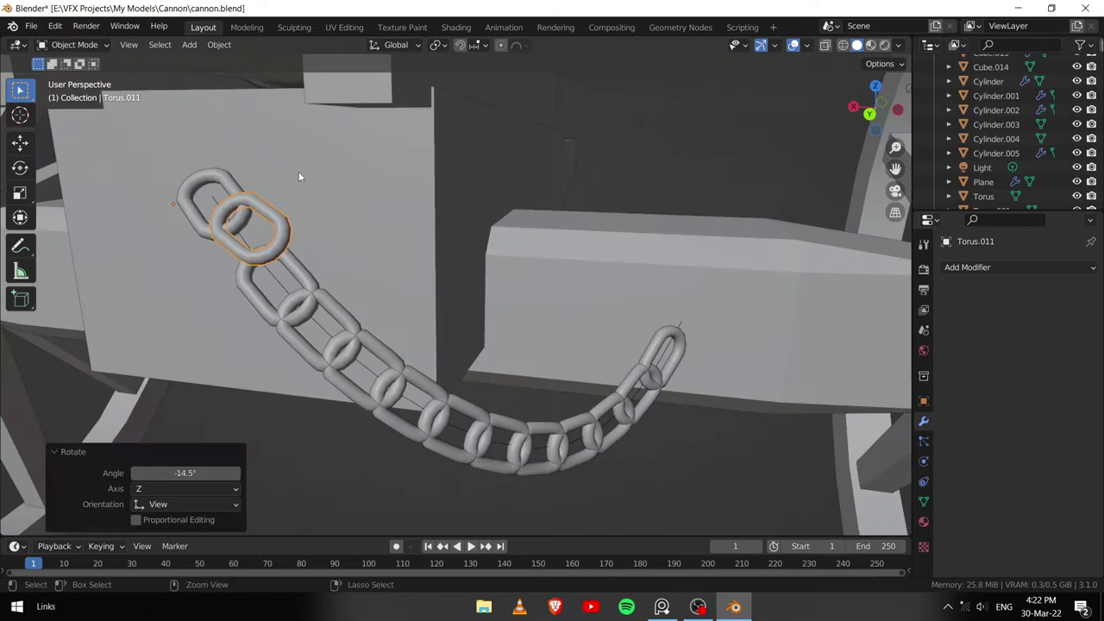
Step: Make a linked copy of the chain, shifted along X and rotated
left_click(352, 326, "shift")
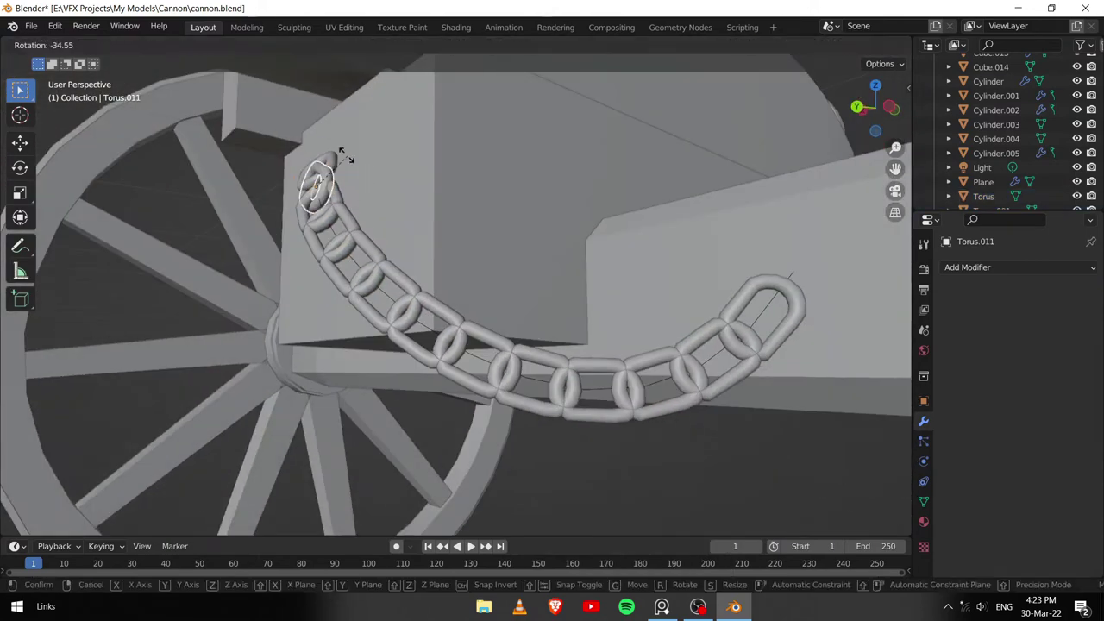
key("z")
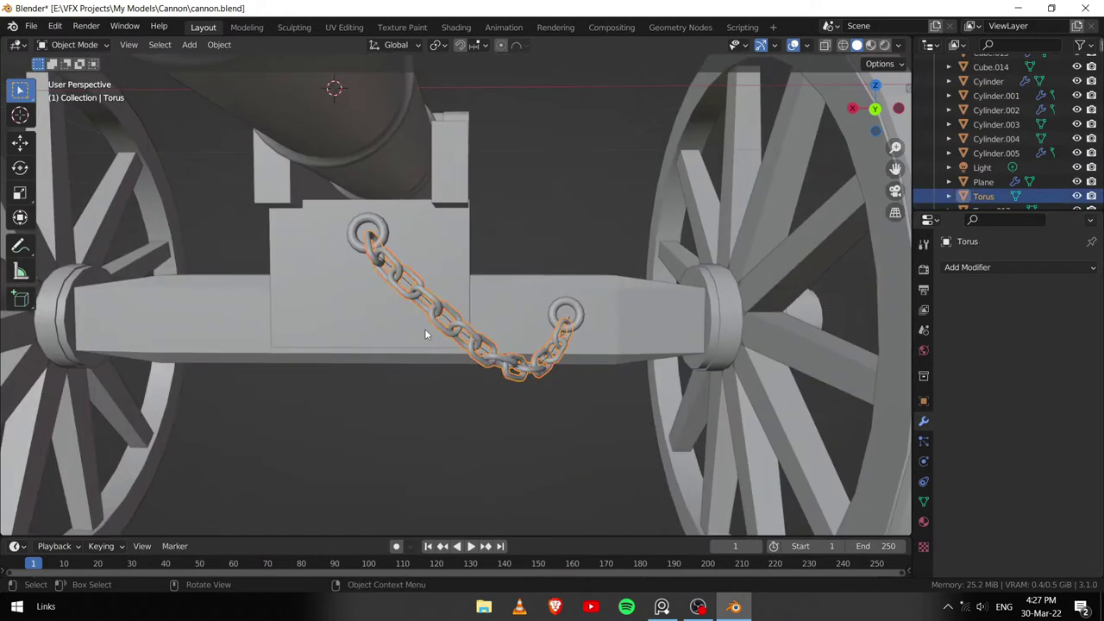
key("u")
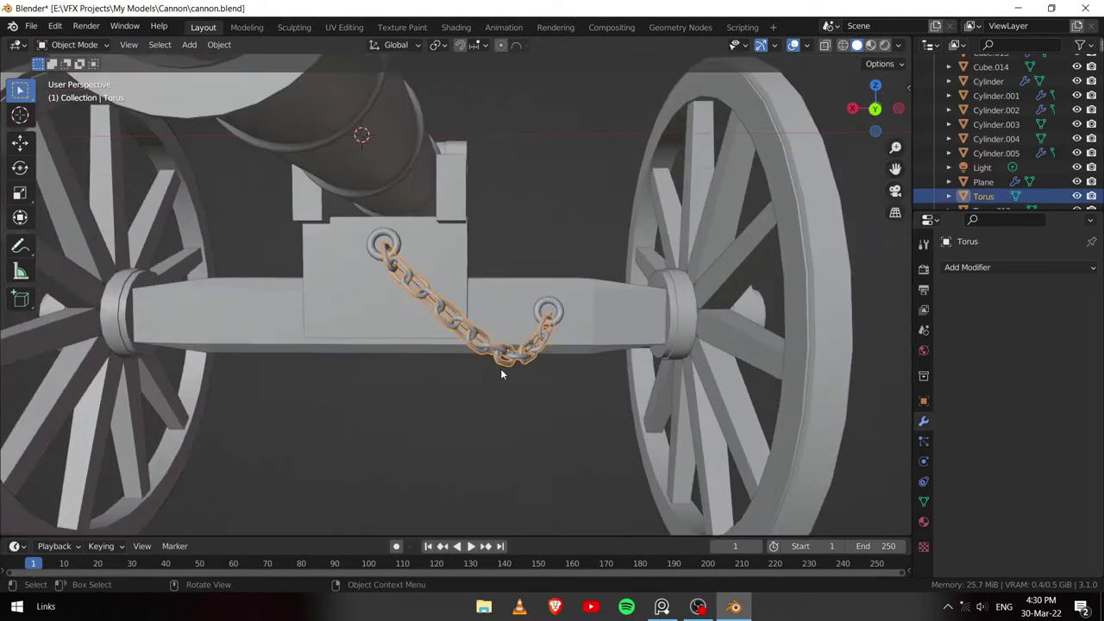
key("alt+d")
key("x")
left_click(406, 362)
key("r")
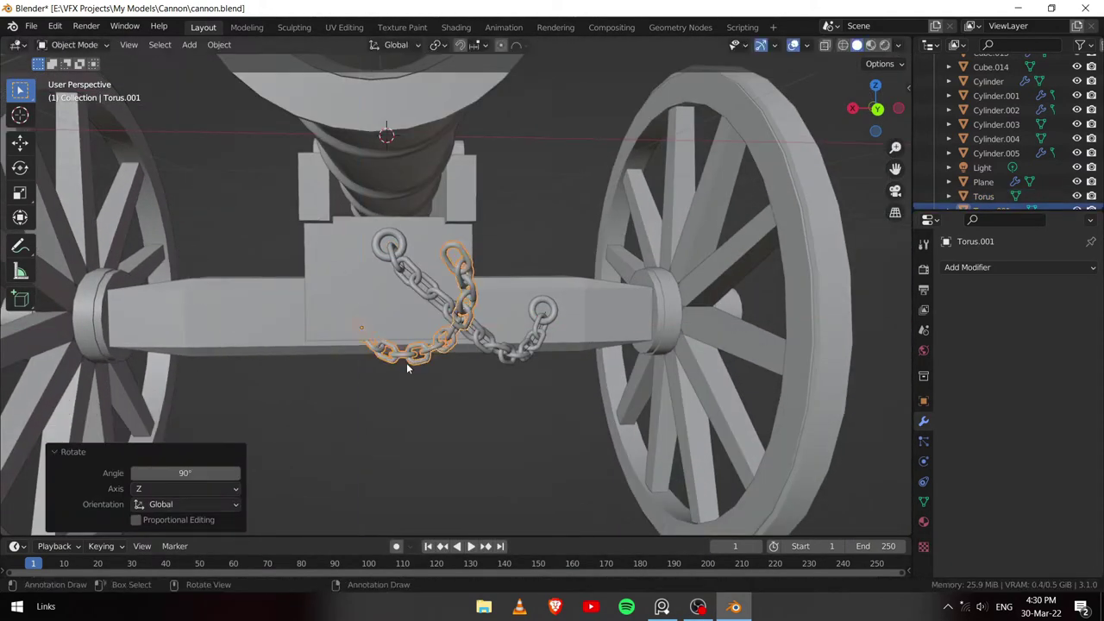
left_click(323, 364)
mouse_move(324, 364)
middle_mouse_down()
mouse_move(393, 412)
mouse_move(393, 364)
mouse_move(345, 328)
middle_mouse_up()
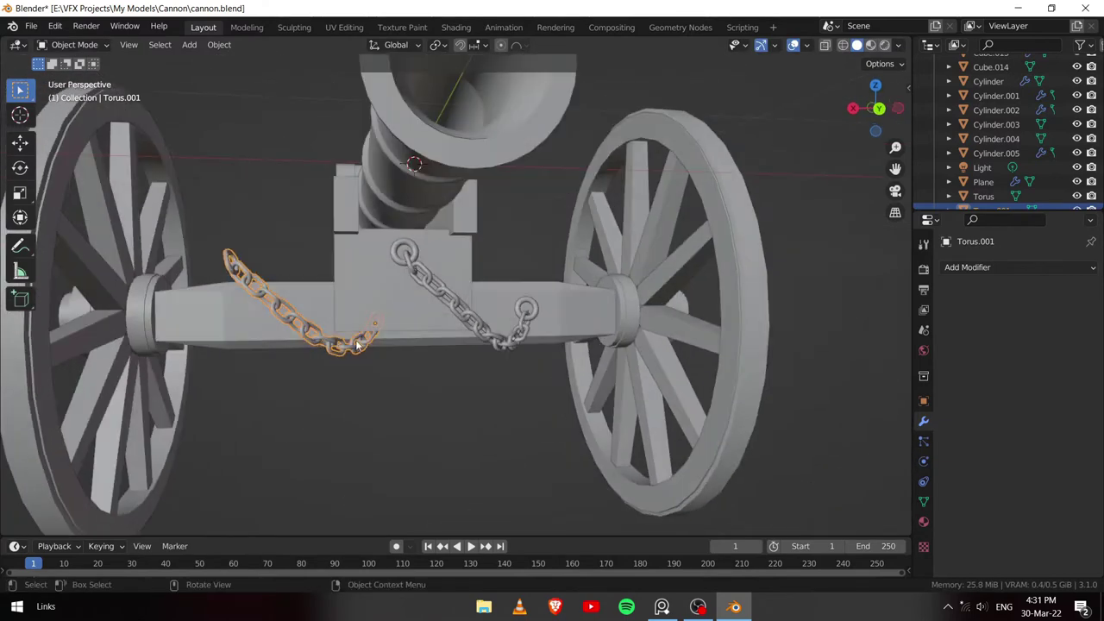
Step: Mirror the copied chain across X and slide it along X
left_click(219, 44)
left_click(405, 110)
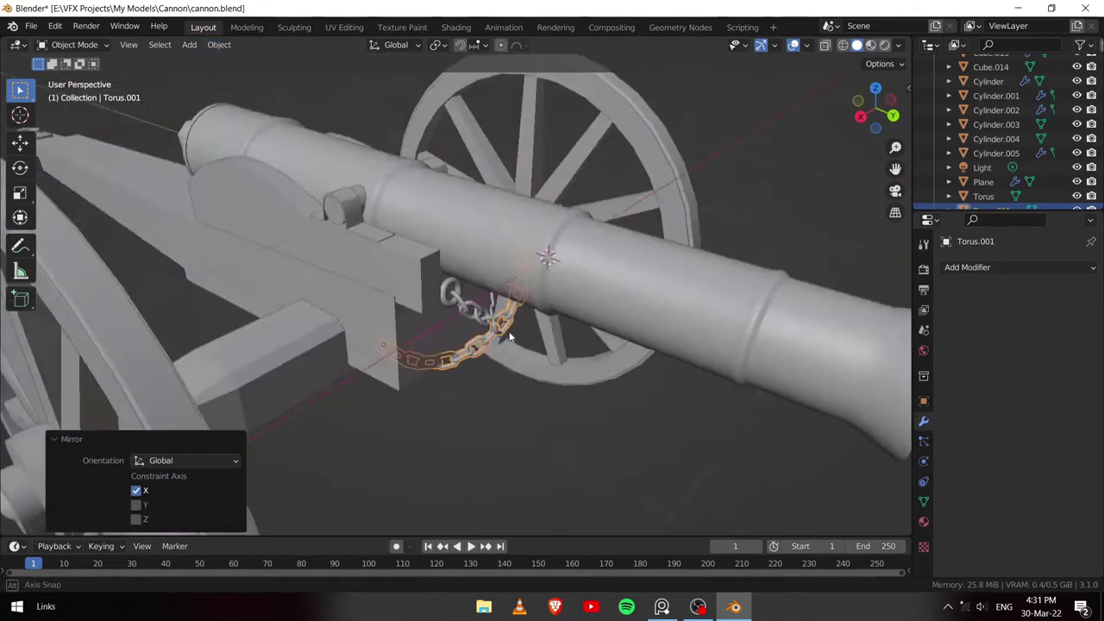
key("g")
key("x")
Step: Copy the end ring to the left chain end and save cannon.blend
middle_click_drag(847, 307, 536, 315)
left_click(535, 315)
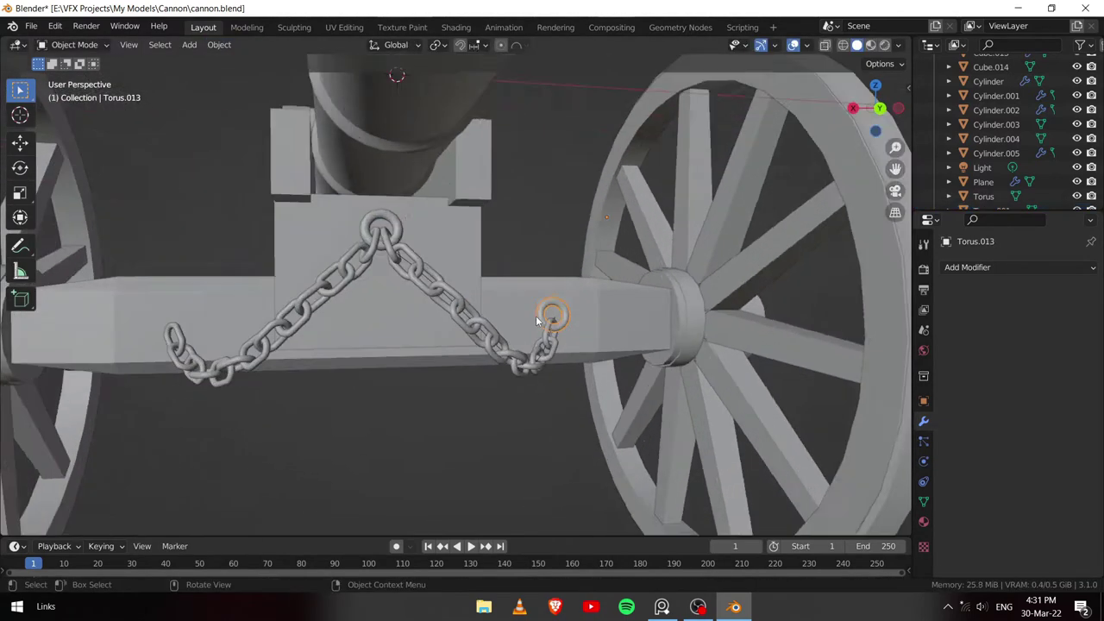
key("alt+g")
key("ctrl+z")
key("shift+d")
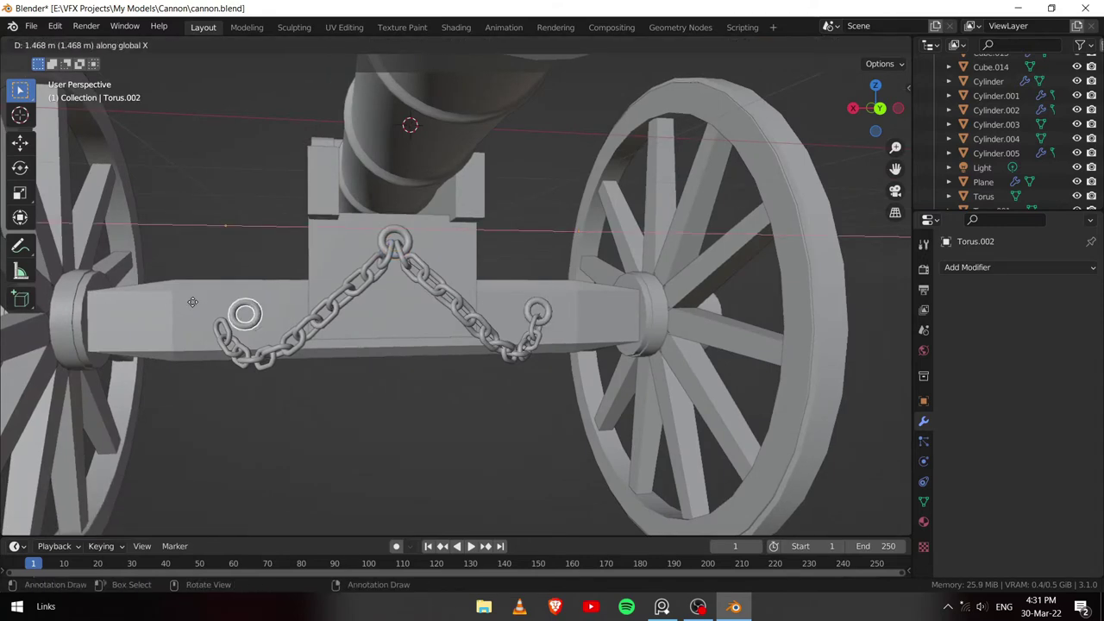
left_click(246, 311)
key("KP_Decimal")
key("g")
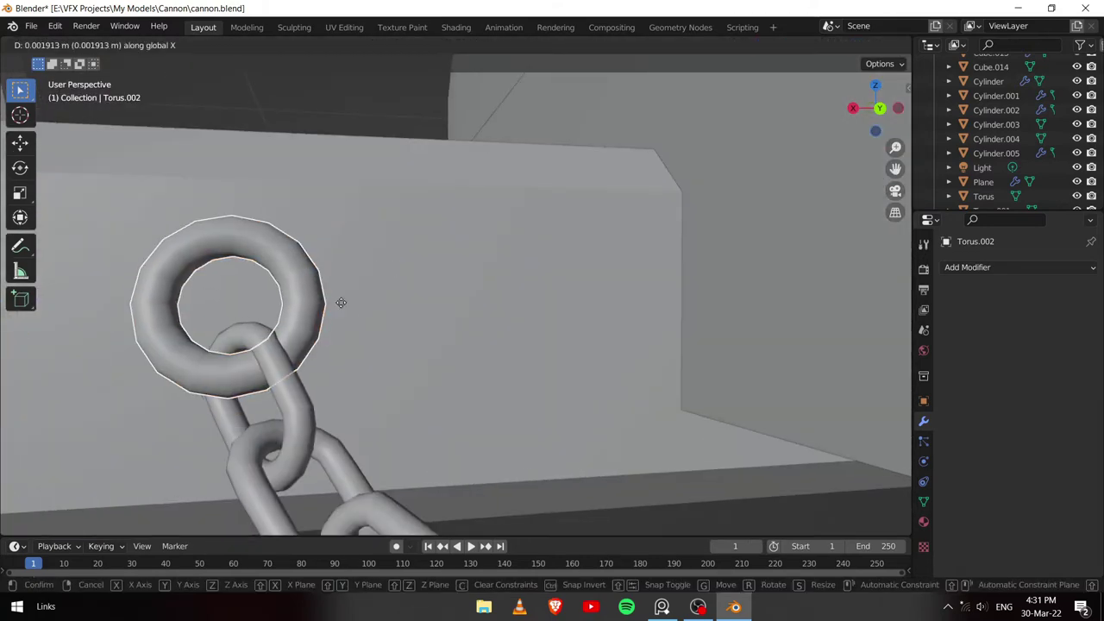
key("Escape")
scroll(427, 396, "down", 8)
middle_click_drag(426, 397, 403, 369)
scroll(401, 362, "down", 4)
Step: Add a new cube and shift it along X toward the chain's end ring
scroll(404, 369, "up", 3)
scroll(570, 368, "up", 5)
scroll(570, 368, "down", 3)
key("shift+a")
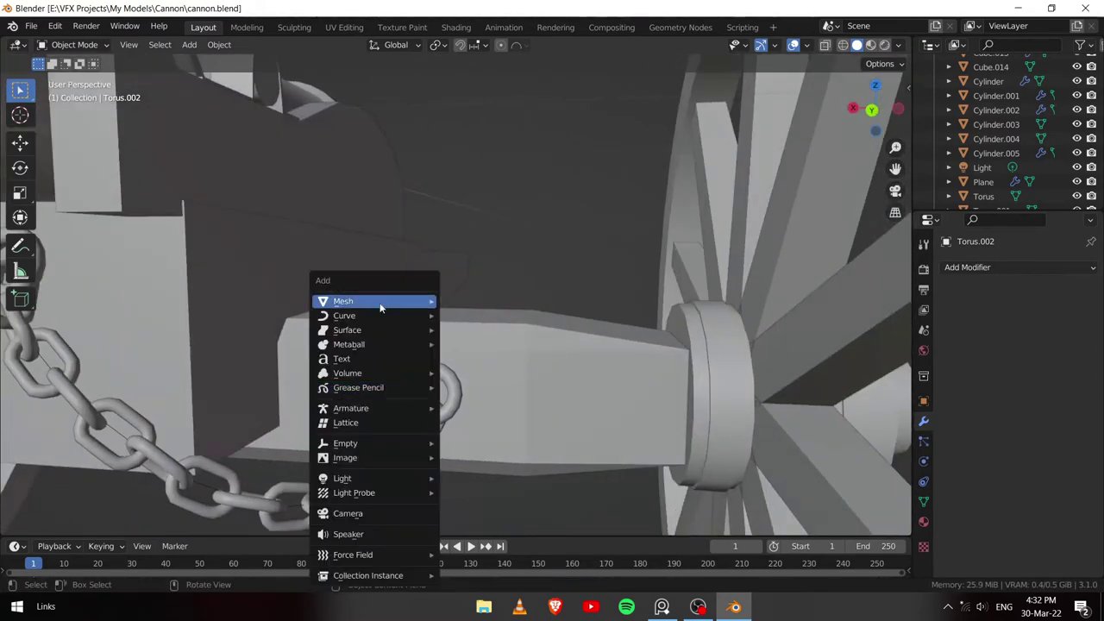
left_click(470, 319)
key("Tab")
scroll(354, 222, "down", 3)
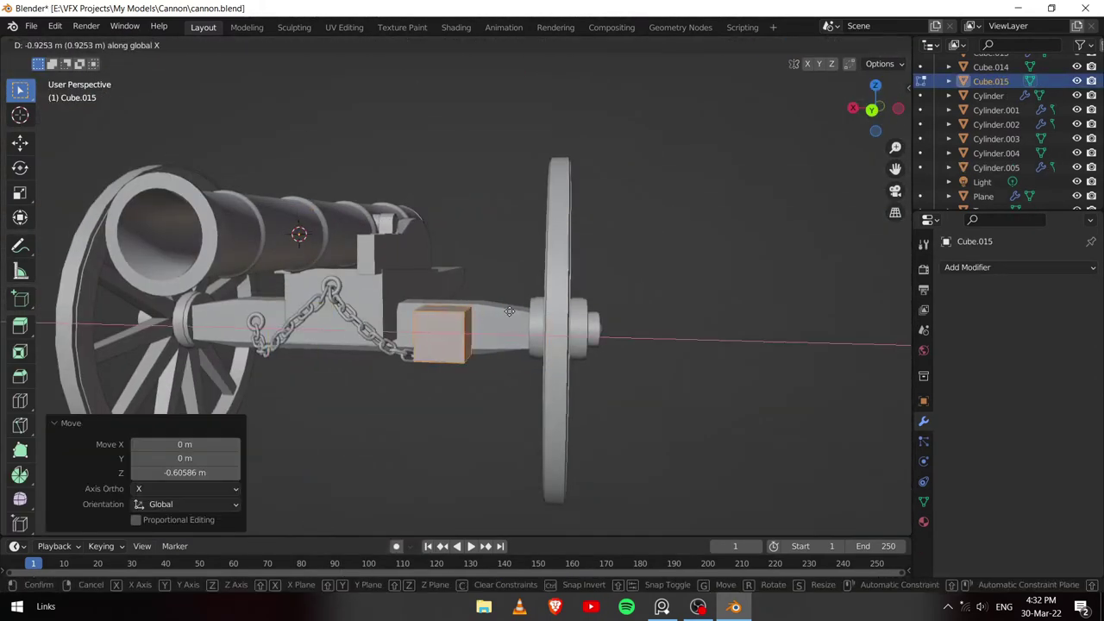
left_click(509, 310)
Step: Stretch the cube to 1.75 along X into a flat plate behind the ring
key("KP_Decimal")
key("ctrl+KP_1")
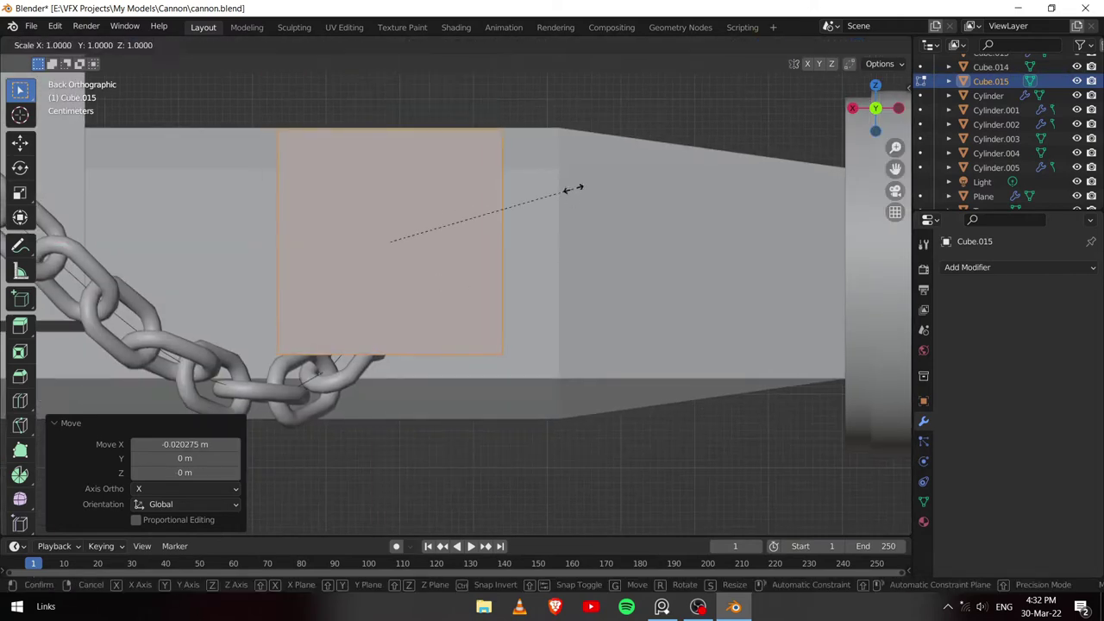
left_click(509, 237)
middle_click_drag(509, 237, 477, 283)
key("KP_Decimal")
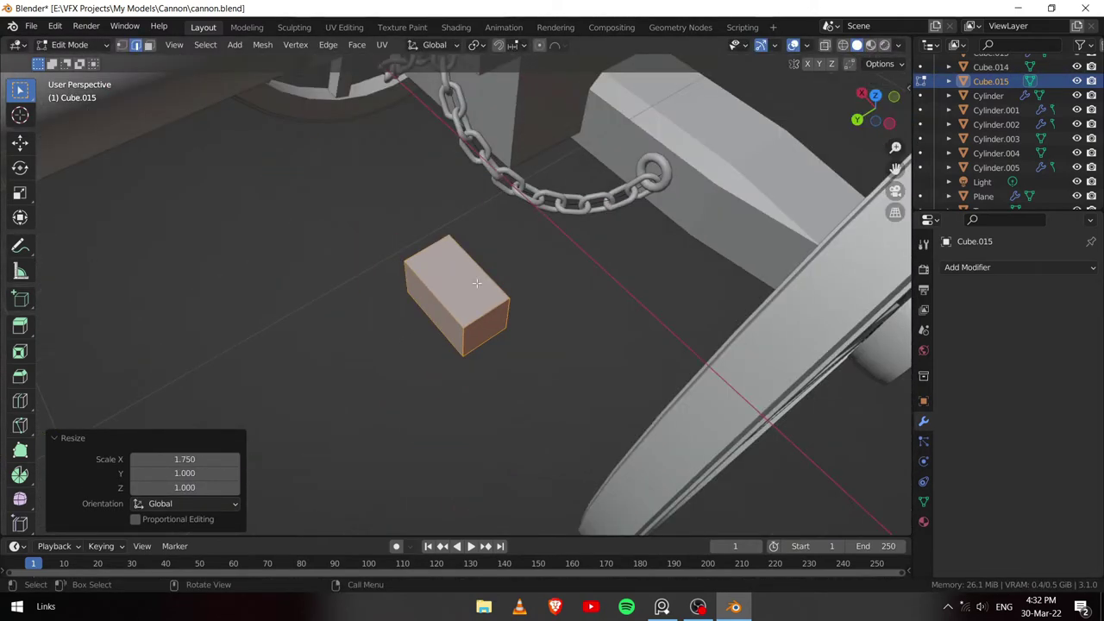
left_click(365, 433)
middle_click_drag(365, 434, 446, 336)
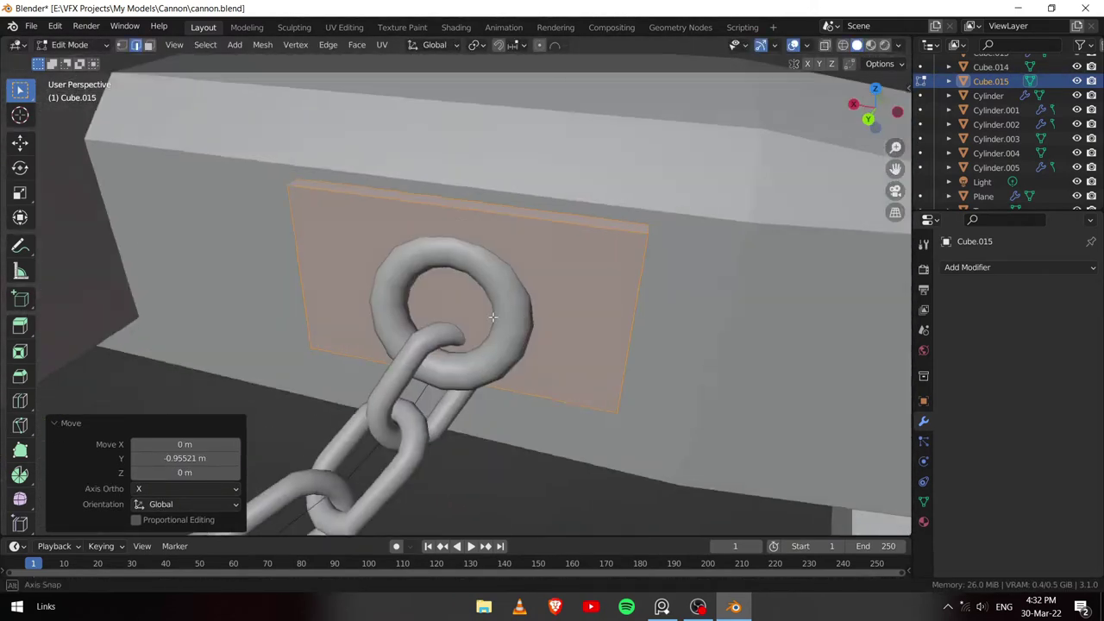
key("Tab")
Step: Add a Mirror modifier so the plate appears on the other side
scroll(462, 288, "down", 5)
scroll(463, 288, "down", 3)
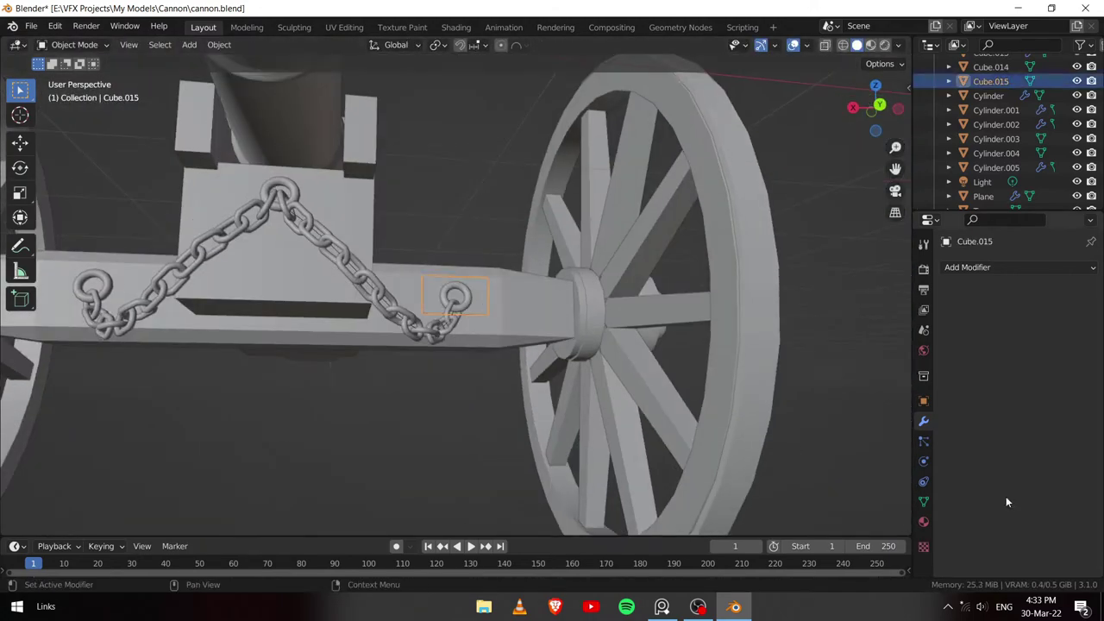
left_click(1017, 267)
left_click(802, 424)
Step: Select the chain's end ring Torus.013 and set its origin
scroll(455, 297, "up", 10)
scroll(460, 284, "down", 4)
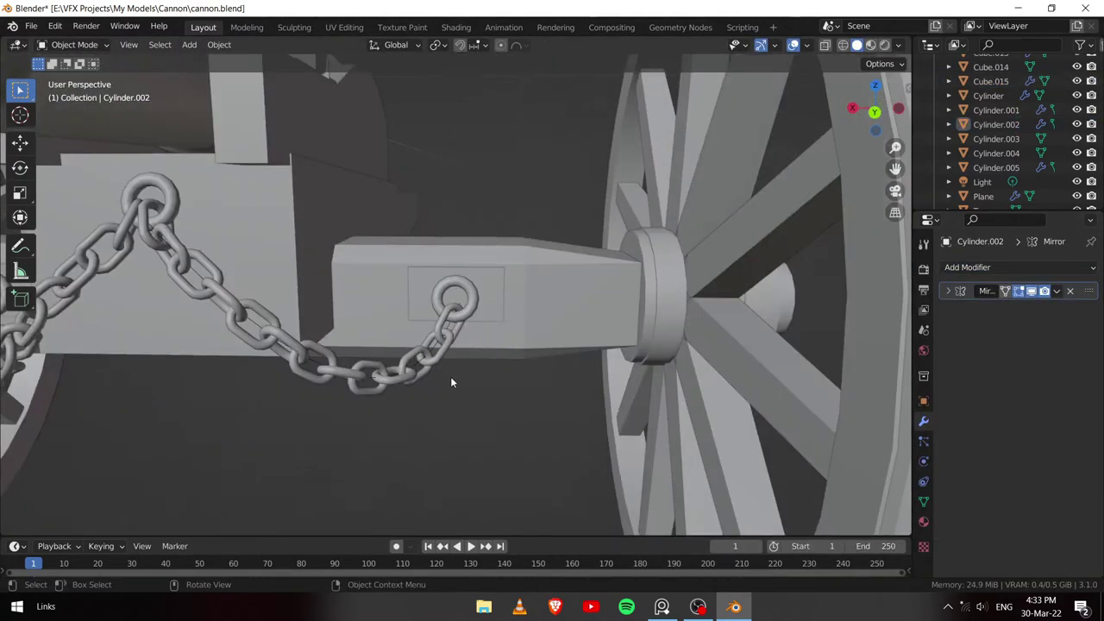
left_click(450, 376)
mouse_move(450, 375)
middle_mouse_down()
mouse_move(470, 287)
mouse_move(402, 280)
middle_mouse_up()
scroll(482, 280, "down", 5)
right_click(472, 287)
left_click(512, 293)
Step: Tilt and reposition ring Torus.013 against the plate
scroll(501, 295, "up", 5)
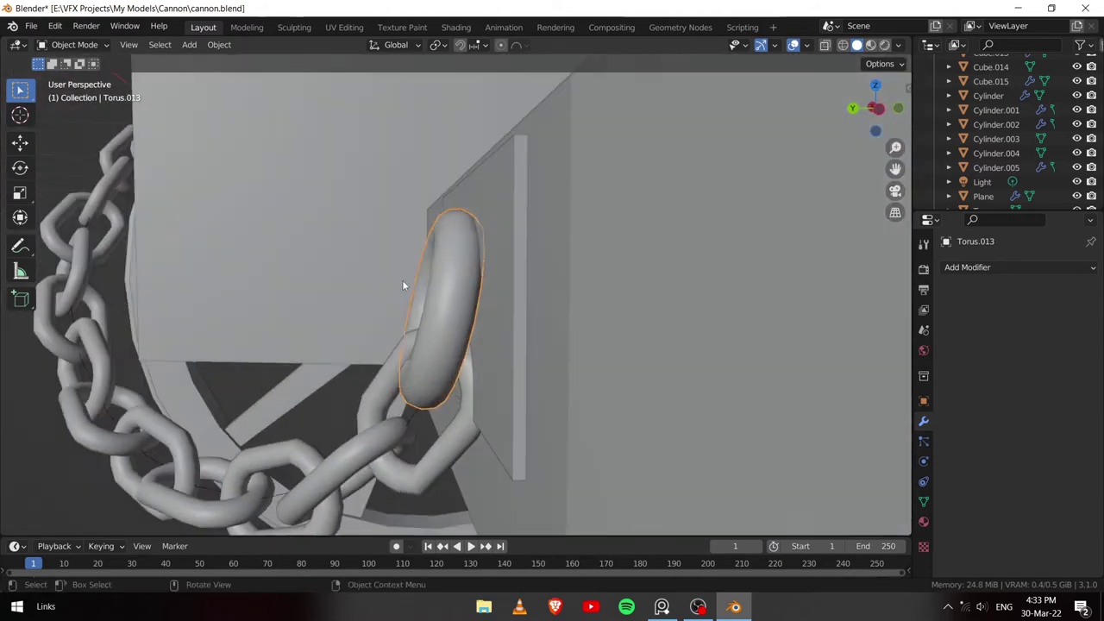
left_click(540, 256)
middle_click_drag(540, 256, 523, 338)
key("g")
left_click(523, 338)
scroll(339, 352, "down", 6)
middle_click_drag(339, 351, 409, 403)
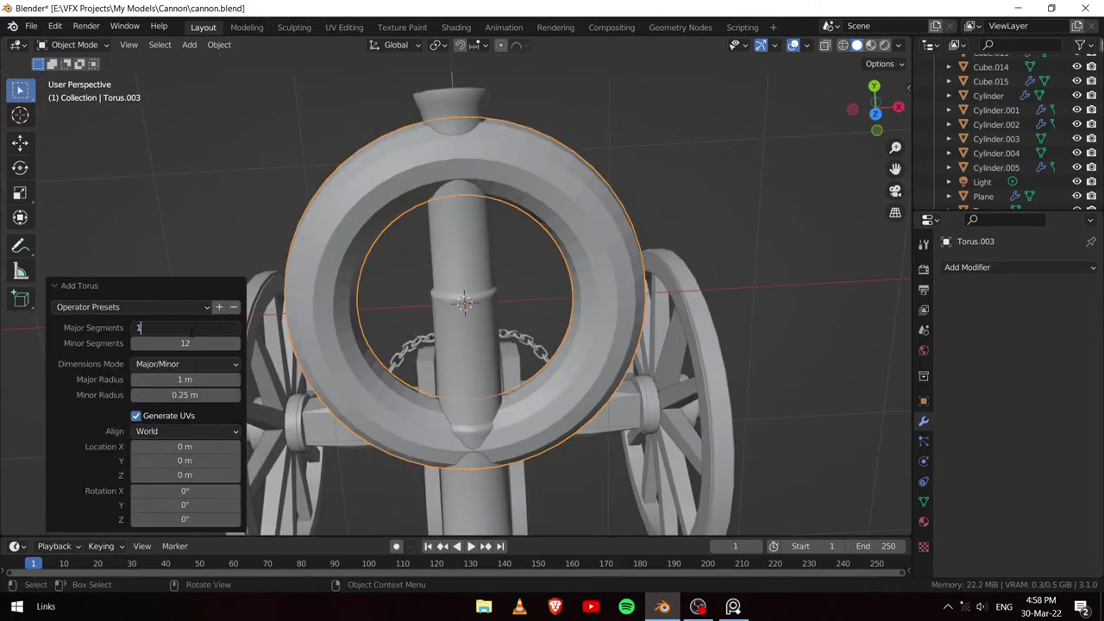
type("2")
Step: Give the new torus a 0.35 minor radius, scale it to half, and move it along Y
left_click_drag(177, 394, 207, 394)
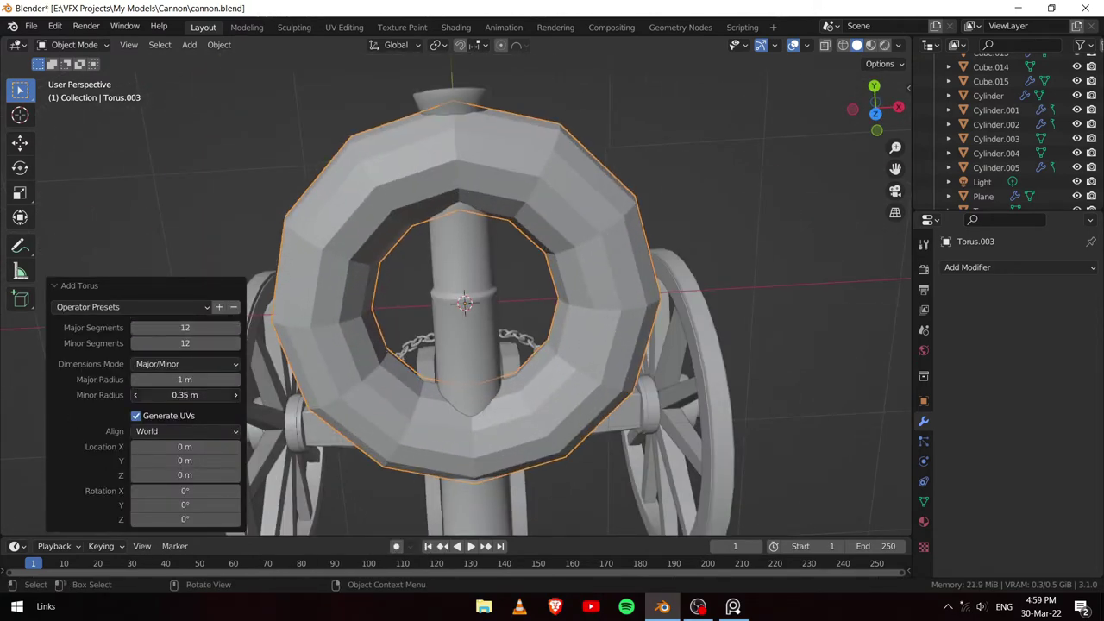
middle_click_drag(69, 289, 456, 290)
key("s")
left_click(456, 291)
key("g")
key("y")
key("KP_7")
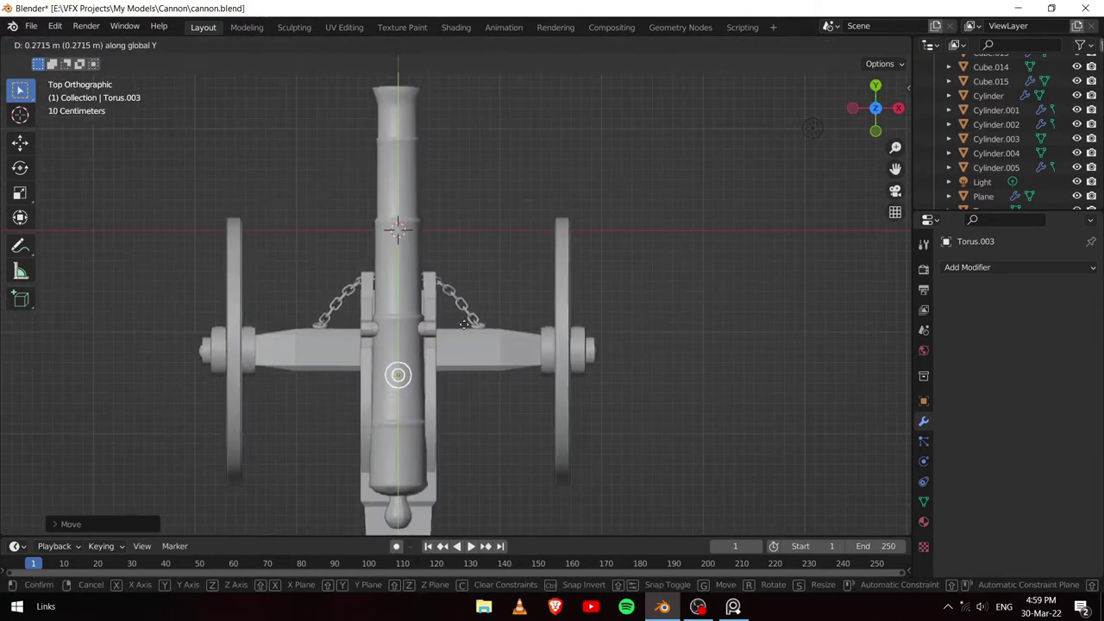
Step: Lower the torus vertically to sit beneath the axle beam
scroll(449, 351, "up", 4)
middle_click_drag(448, 351, 431, 283)
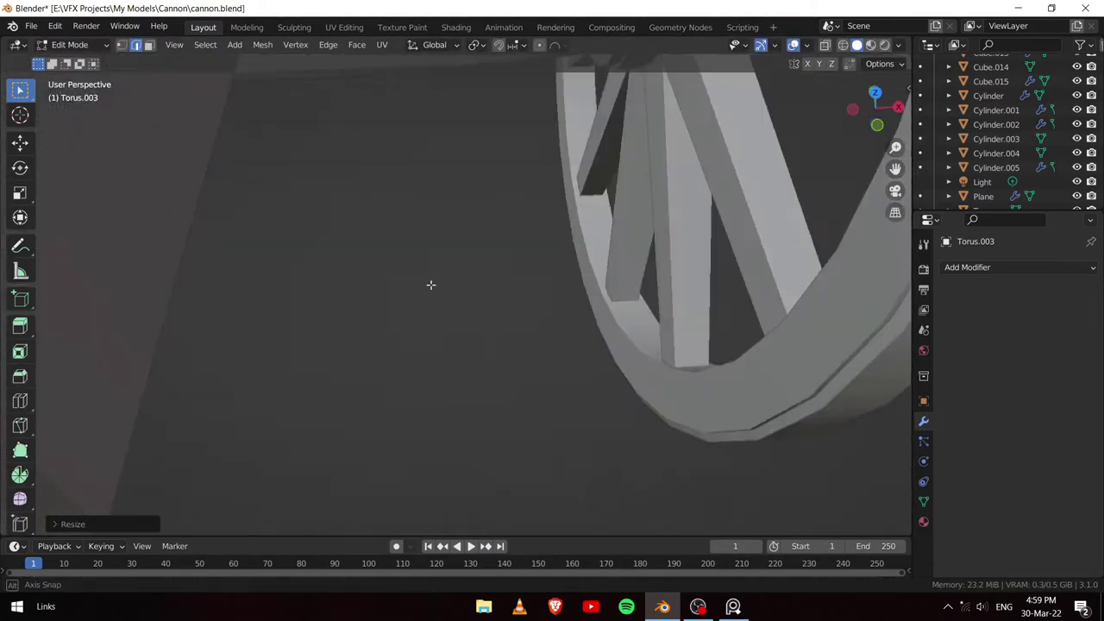
key("KP_1")
scroll(419, 340, "up", 2)
key("g")
key("z")
Step: Stretch the torus's lower half along Y in X-ray into an oval link
middle_click_drag(421, 420, 428, 417)
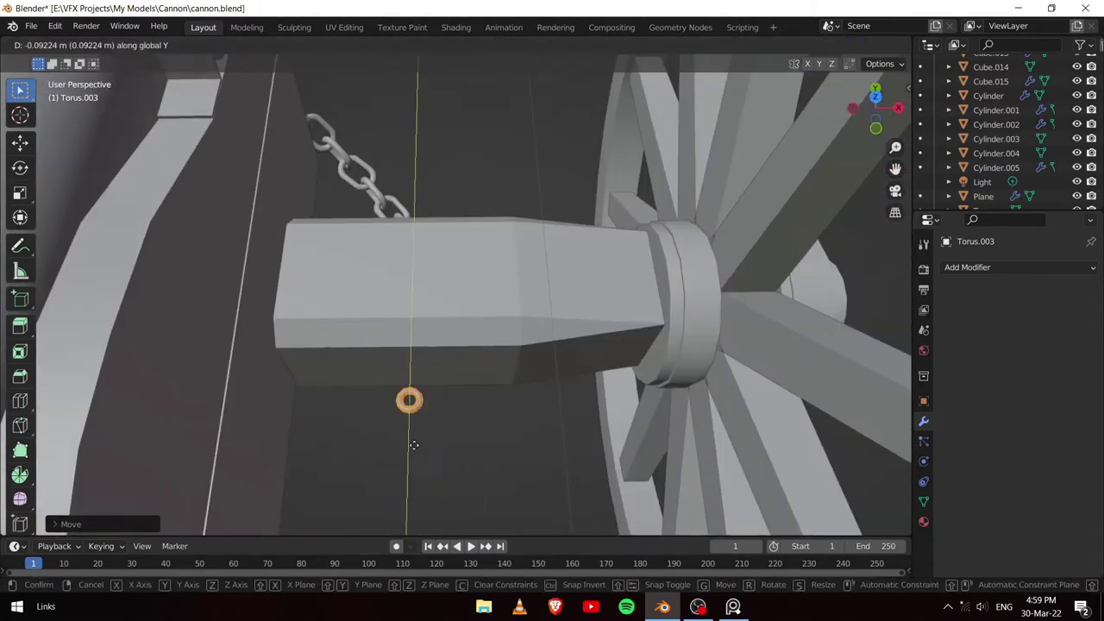
key("KP_7")
key("KP_Decimal")
scroll(428, 417, "down", 3)
key("alt+z")
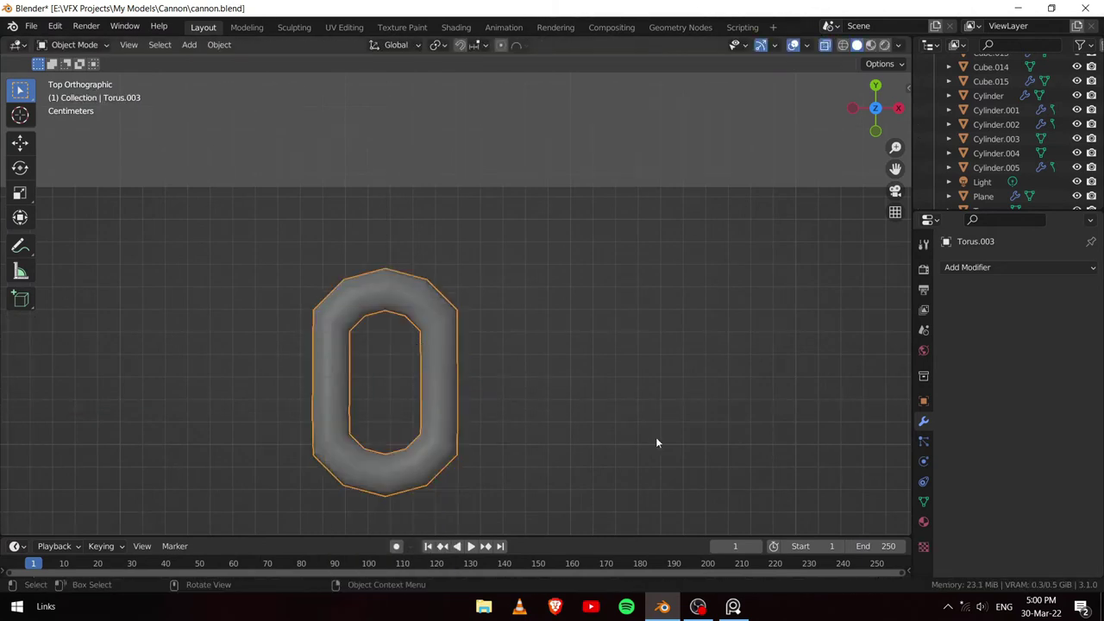
scroll(431, 328, "down", 3)
mouse_move(483, 362)
middle_mouse_down()
mouse_move(431, 328)
mouse_move(500, 352)
middle_mouse_up()
Step: Set the oval link's origin to its geometry
right_click(500, 352)
left_click(495, 364)
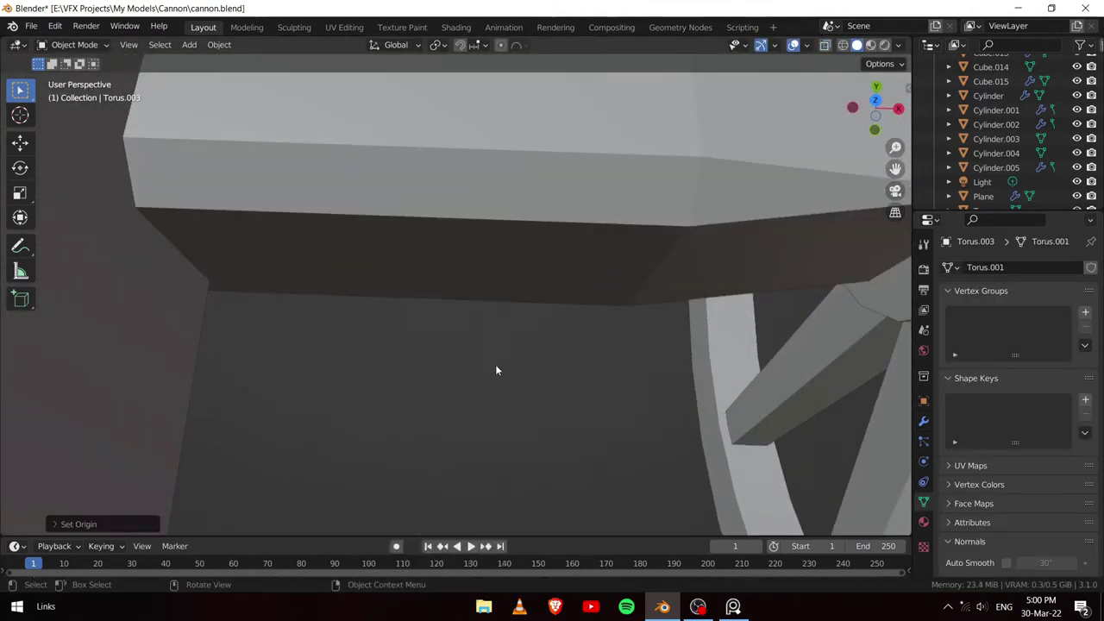
scroll(447, 354, "down", 2)
scroll(459, 359, "down", 3)
middle_click_drag(444, 331, 457, 342)
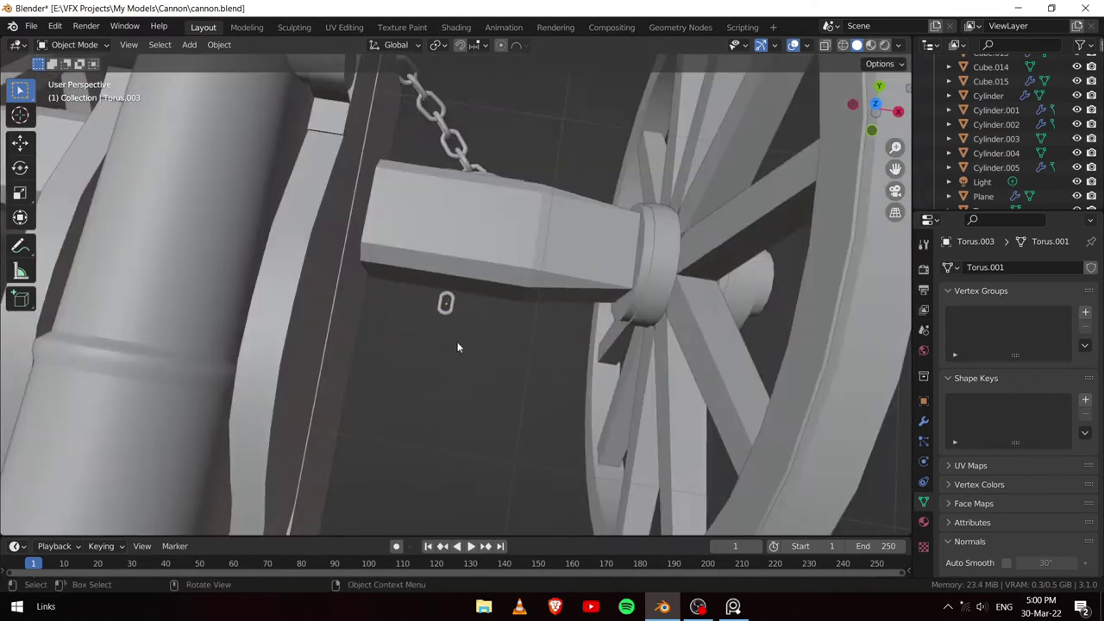
scroll(457, 342, "up", 2)
Step: Snap the 3D cursor to the link and add a Bezier curve there
key("shift+s")
key("2")
key("shift+a")
left_click(518, 317)
Step: Move the curve's points along X, checking front, top and side views
key("Tab")
key("g")
key("x")
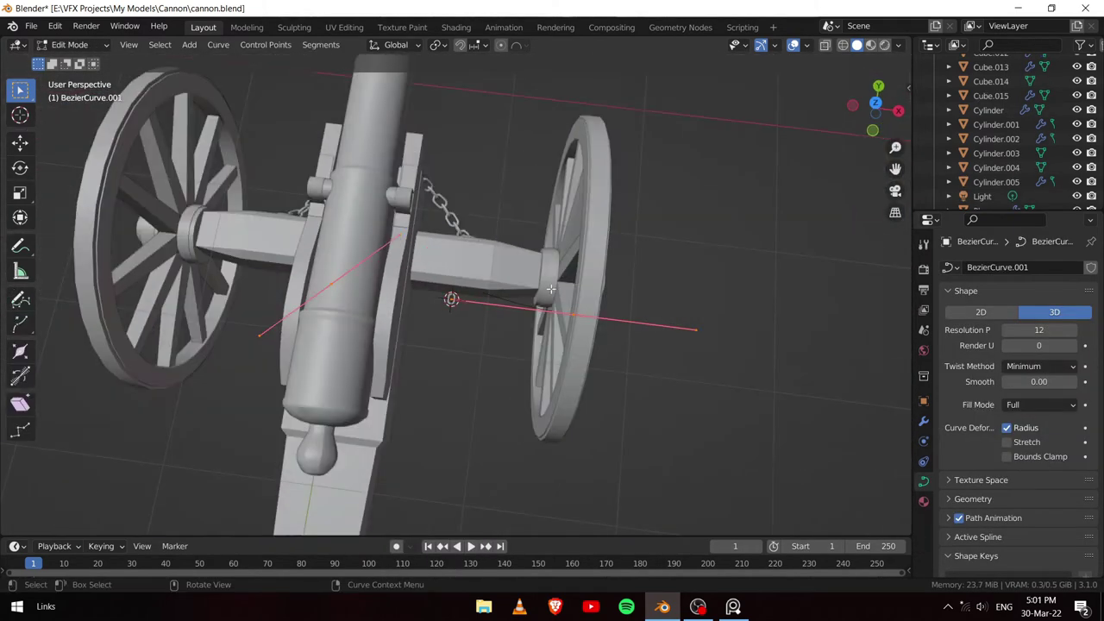
scroll(295, 322, "up", 3)
left_click(296, 322)
scroll(415, 335, "down", 4)
left_click(406, 406)
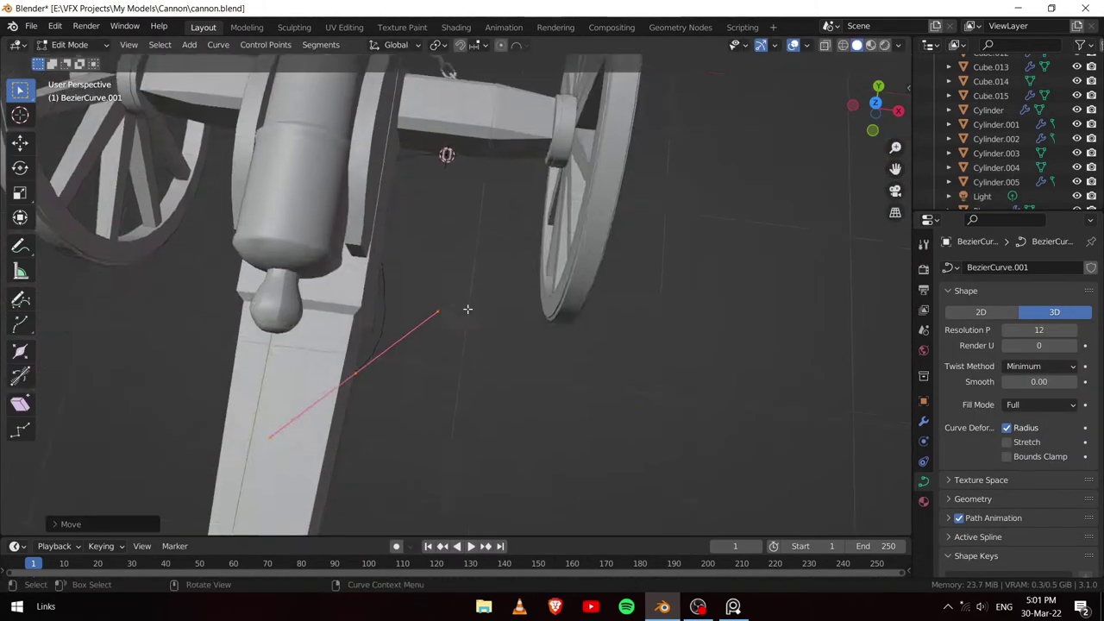
key("3")
key("1")
key("3")
middle_click_drag(329, 239, 488, 207)
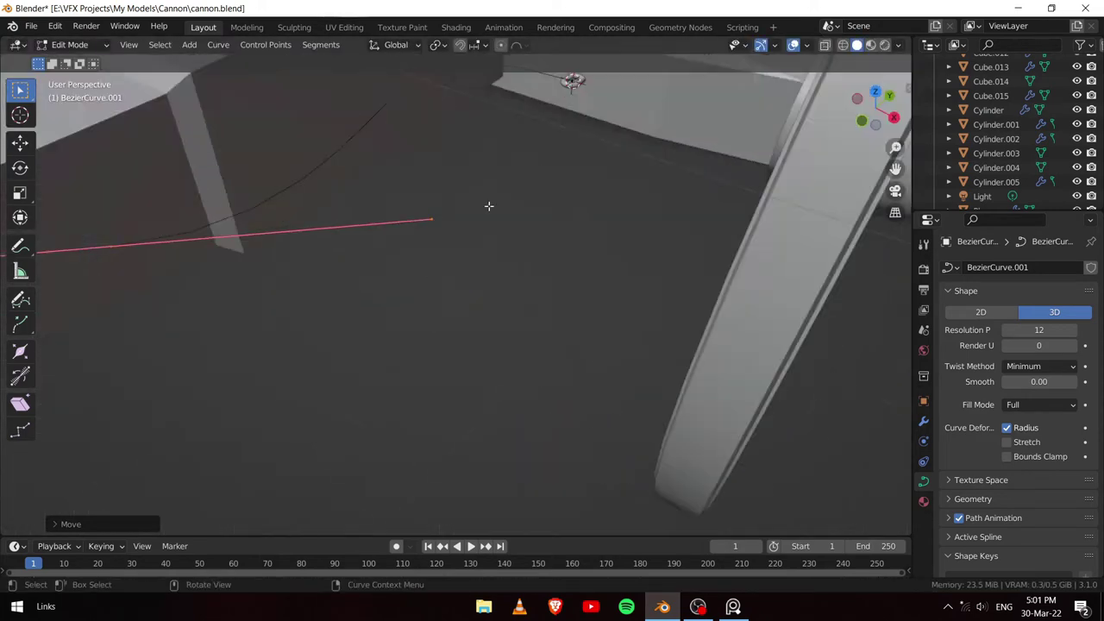
Step: Drag the curve's end point along Y to the trail's end ring
key("Tab")
left_click_drag(402, 192, 410, 226)
middle_click_drag(480, 286, 439, 354)
key("y")
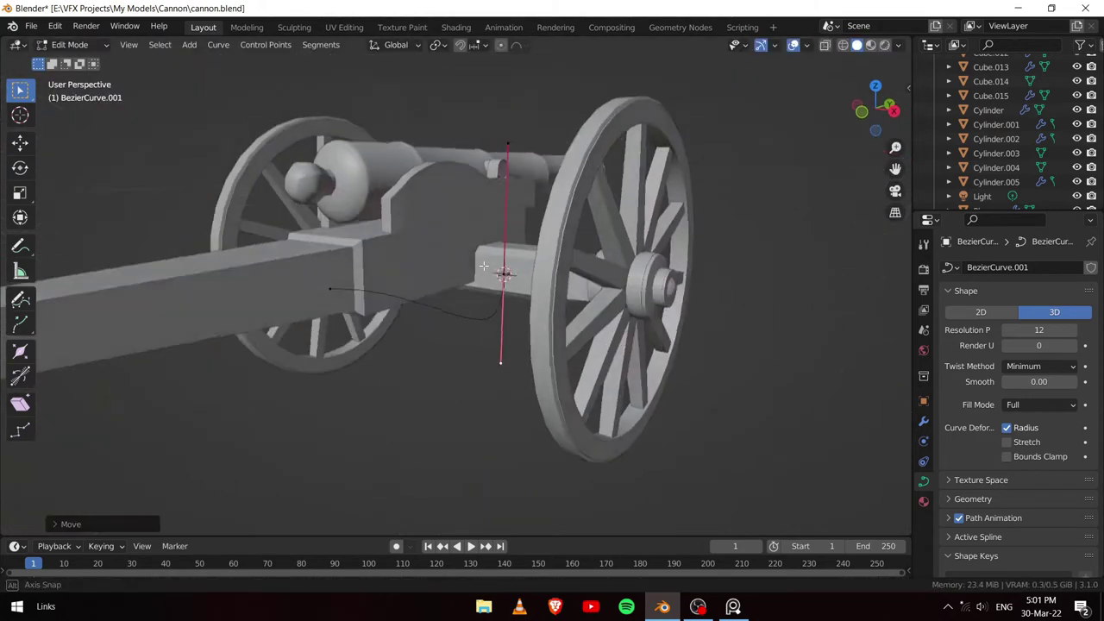
left_click(466, 302)
middle_click_drag(466, 303, 333, 318)
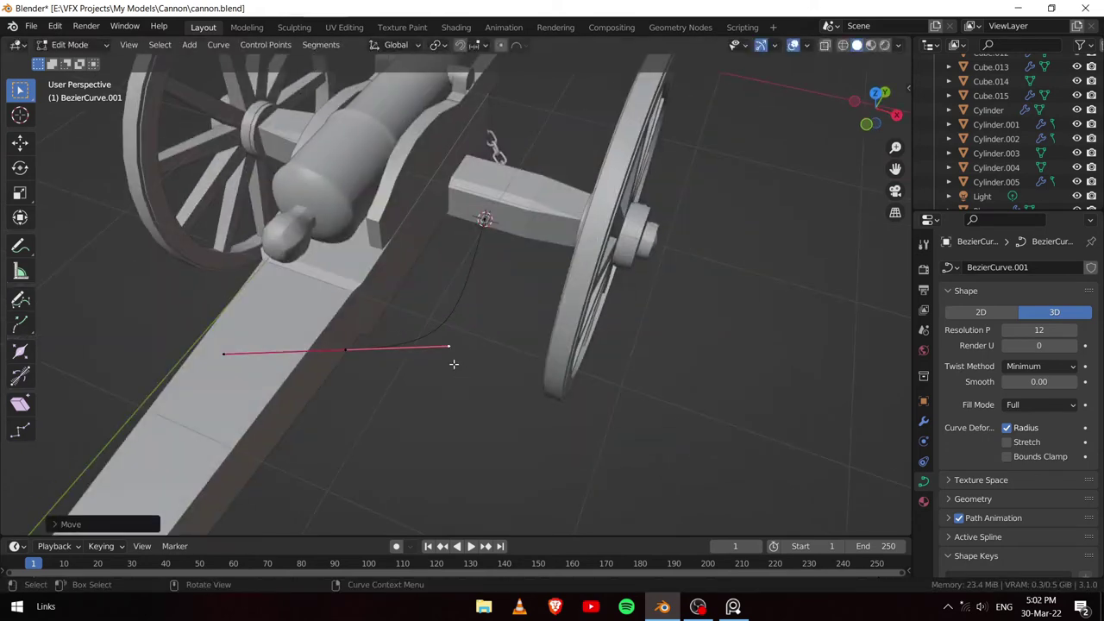
key("7")
left_click(389, 261)
mouse_move(390, 261)
middle_mouse_down()
mouse_move(352, 182)
mouse_move(337, 236)
middle_mouse_up()
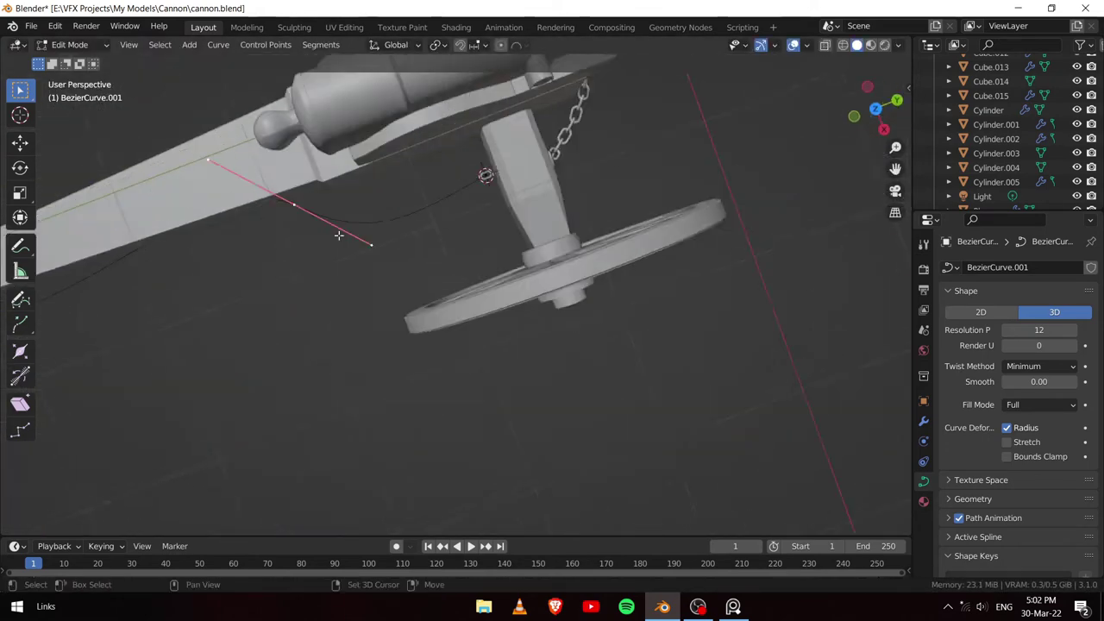
Step: Move the curve handles so the curve sags from axle to trail bracket
key("g")
left_click(300, 222)
left_click(310, 248)
key("7")
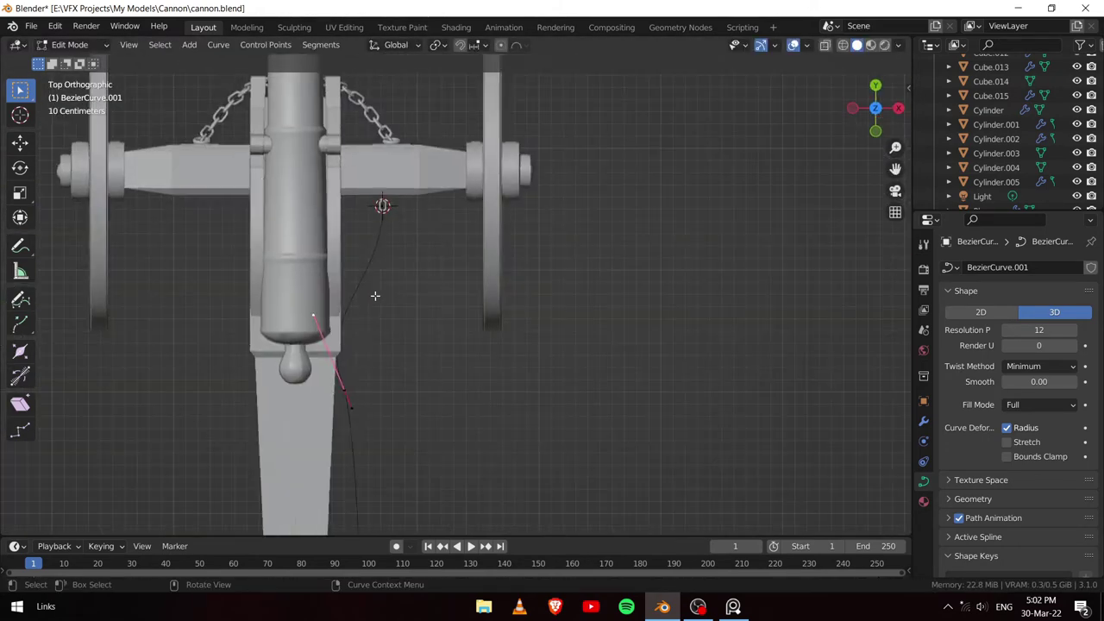
mouse_move(435, 381)
middle_mouse_down()
mouse_move(406, 277)
mouse_move(352, 352)
middle_mouse_up()
left_click(388, 275)
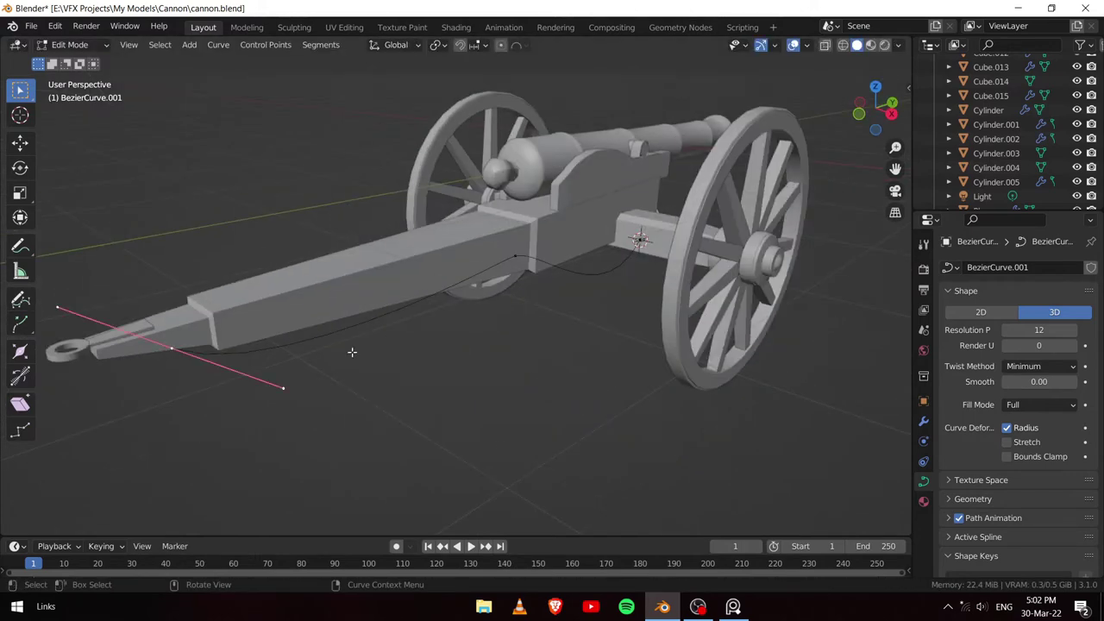
left_click(428, 401)
middle_click_drag(427, 401, 538, 318)
left_click(484, 374)
middle_click_drag(484, 374, 405, 345)
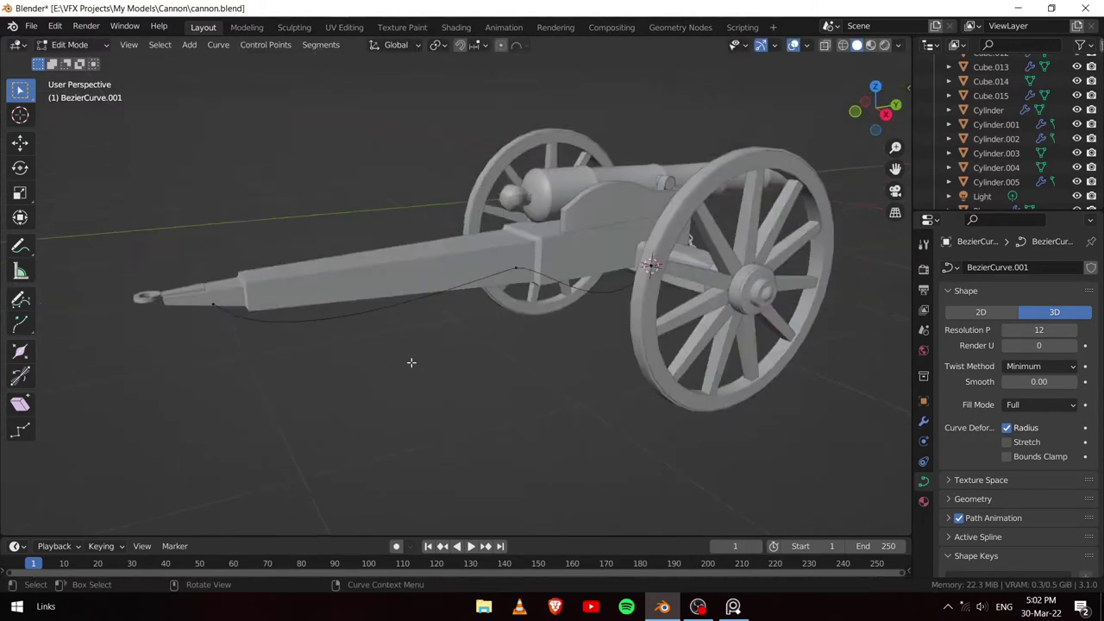
scroll(431, 345, "up", 5)
Step: Leave curve Edit Mode and select the oval chain link Torus.003
key("Tab")
scroll(479, 324, "up", 3)
scroll(478, 317, "down", 5)
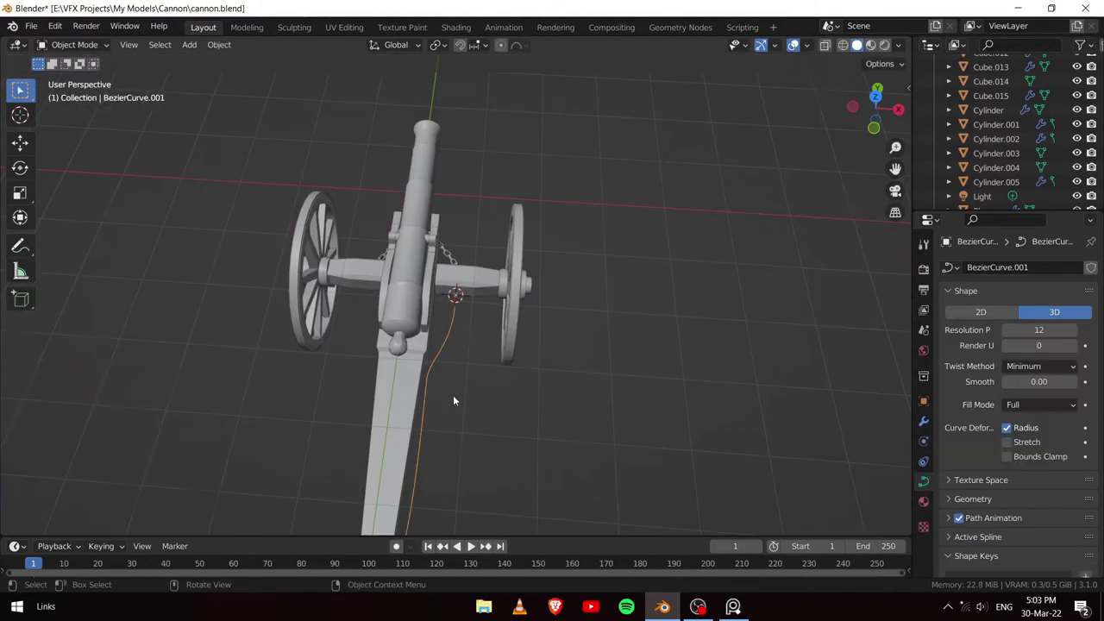
left_click(455, 298)
scroll(455, 297, "up", 5)
left_click(923, 420)
Step: Add an Array and a Curve modifier to the link, using BezierCurve.001 as the curve
left_click(967, 267)
double_click(1033, 388)
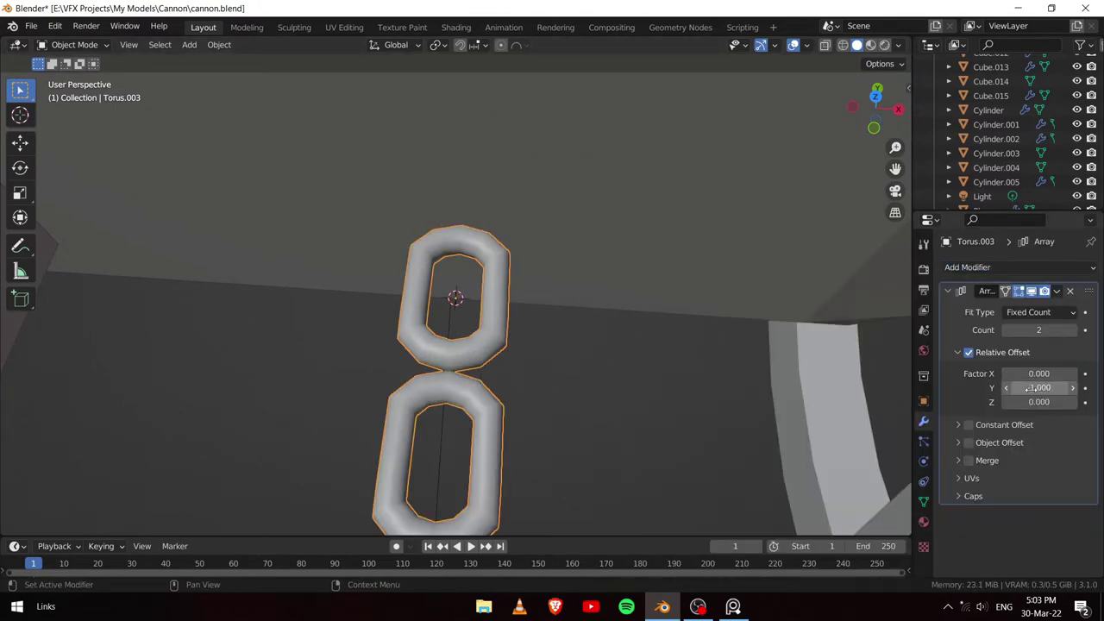
left_click(968, 267)
left_click(850, 337)
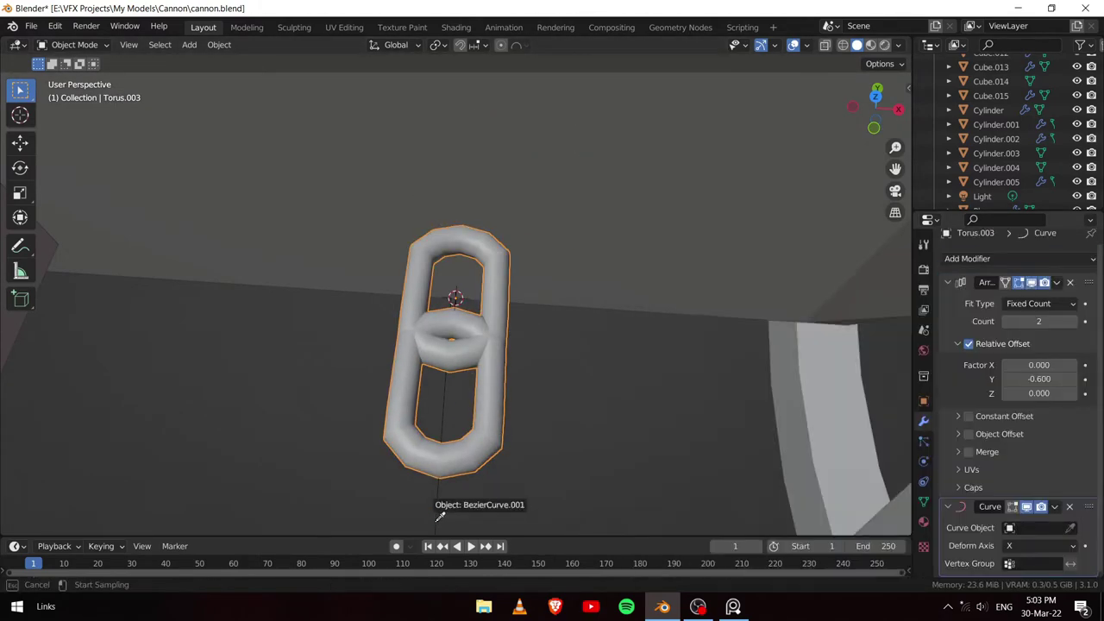
scroll(480, 502, "down", 4)
left_click(375, 429)
scroll(375, 429, "up", 4)
scroll(974, 320, "up", 8, "ctrl")
Step: Set the array count to 77 and deform axis to -Y, then inspect the chain
mouse_move(645, 276)
middle_mouse_down()
mouse_move(528, 331)
mouse_move(385, 290)
middle_mouse_up()
left_click(1021, 470)
scroll(1038, 321, "up", 10, "ctrl")
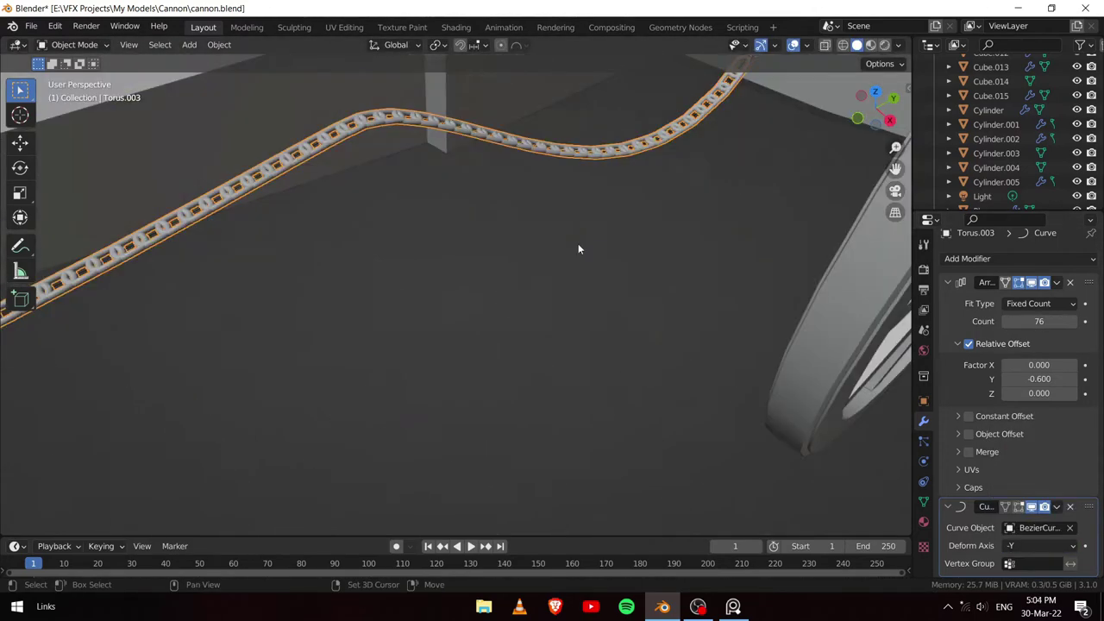
middle_click_drag(578, 243, 603, 258)
scroll(618, 258, "up", 5)
scroll(618, 258, "down", 5)
middle_click_drag(651, 334, 552, 284)
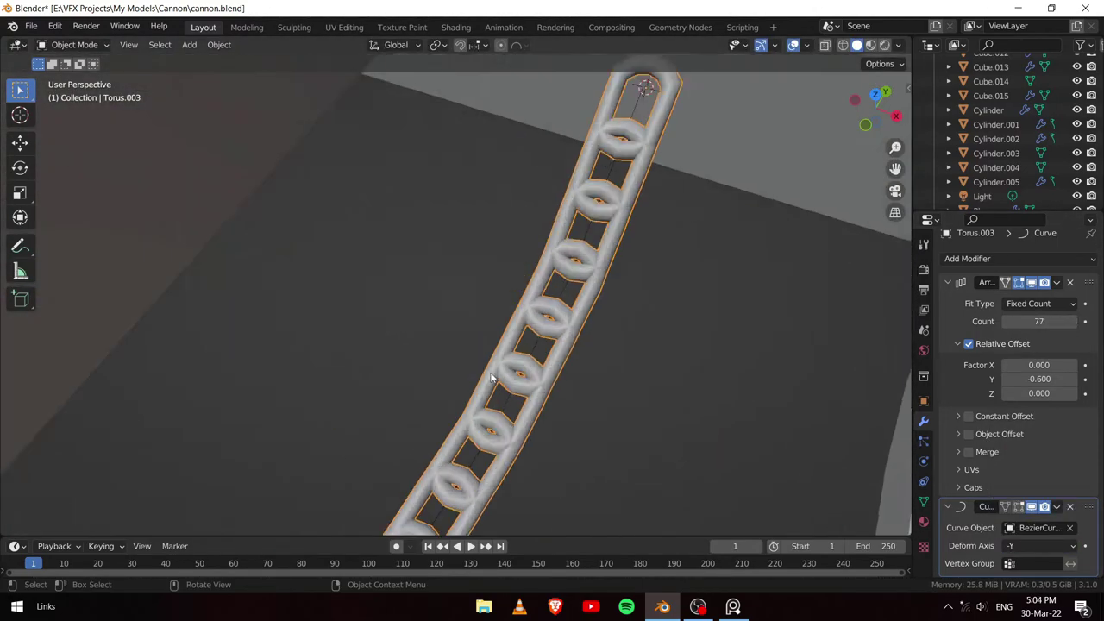
scroll(540, 269, "down", 4)
scroll(517, 241, "down", 5)
mouse_move(517, 241)
middle_mouse_down()
mouse_move(446, 248)
mouse_move(490, 283)
middle_mouse_up()
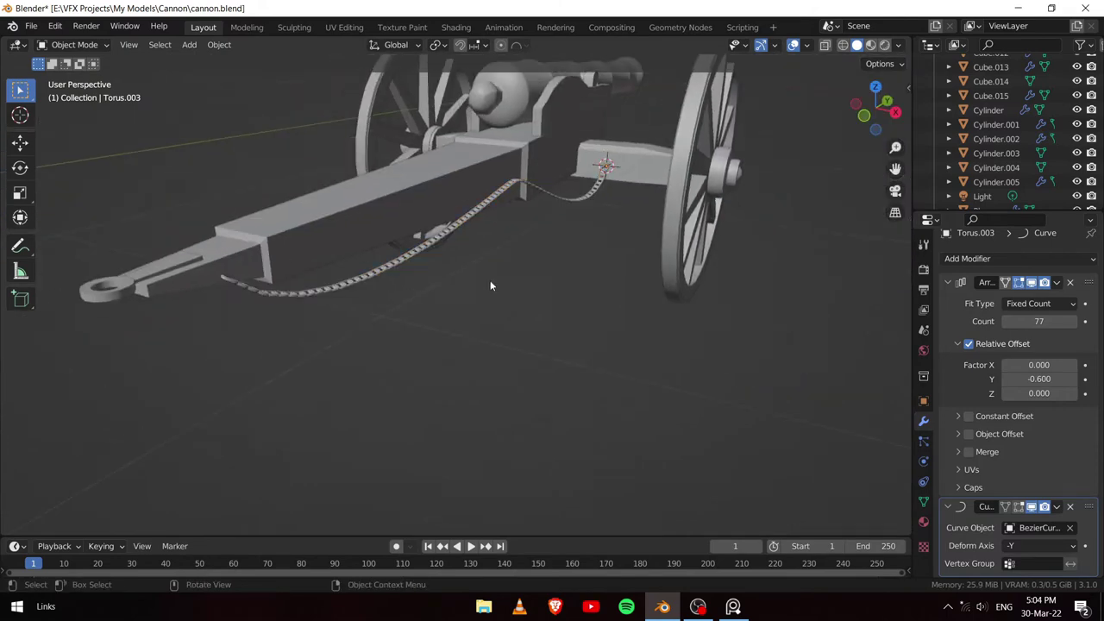
scroll(387, 320, "up", 8)
Step: Add a Plain Axes empty at the chain's axle end and scale it down
middle_click_drag(387, 320, 390, 414)
key("shift+a")
left_click(517, 393)
key("s")
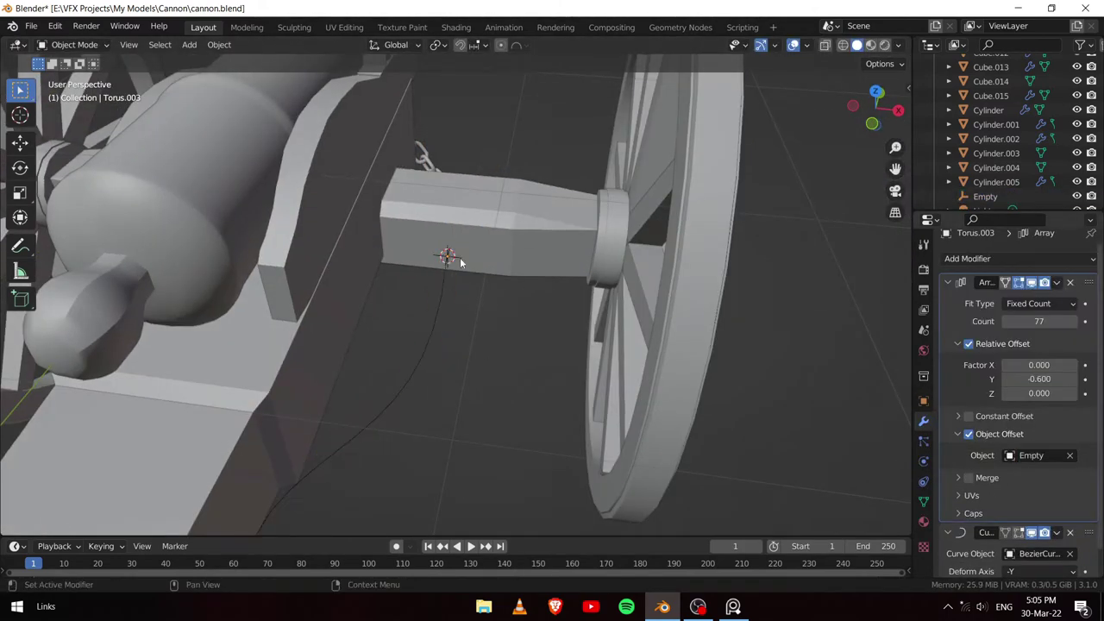
mouse_move(459, 257)
middle_mouse_down()
mouse_move(412, 295)
mouse_move(576, 281)
middle_mouse_up()
scroll(577, 282, "down", 5)
left_click(476, 176)
left_click(985, 197)
key("s")
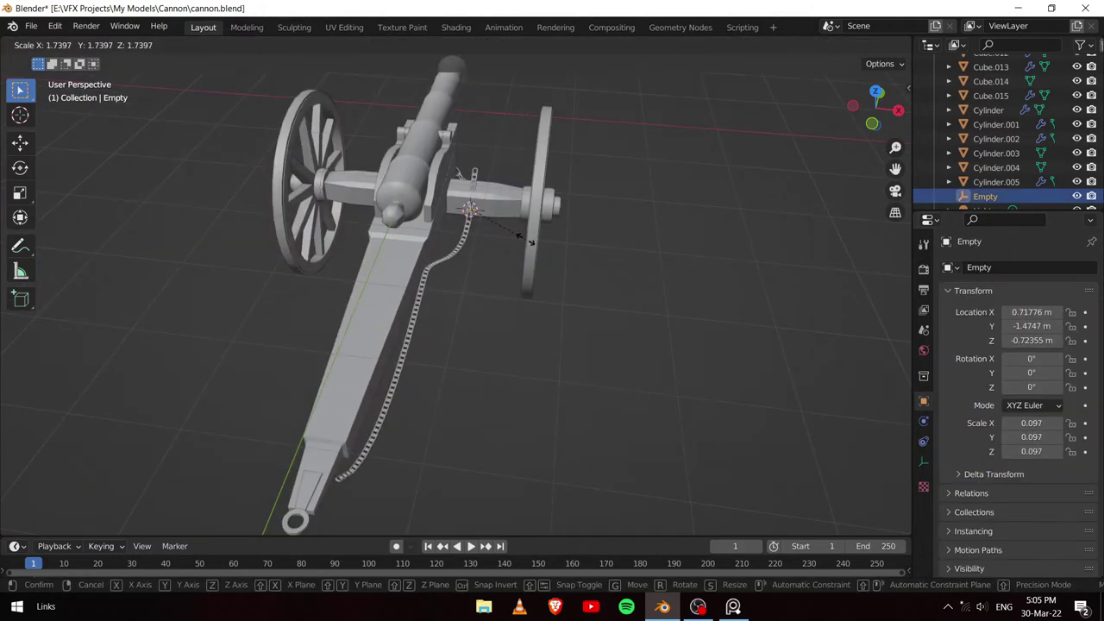
left_click(530, 243)
key("KP_Decimal")
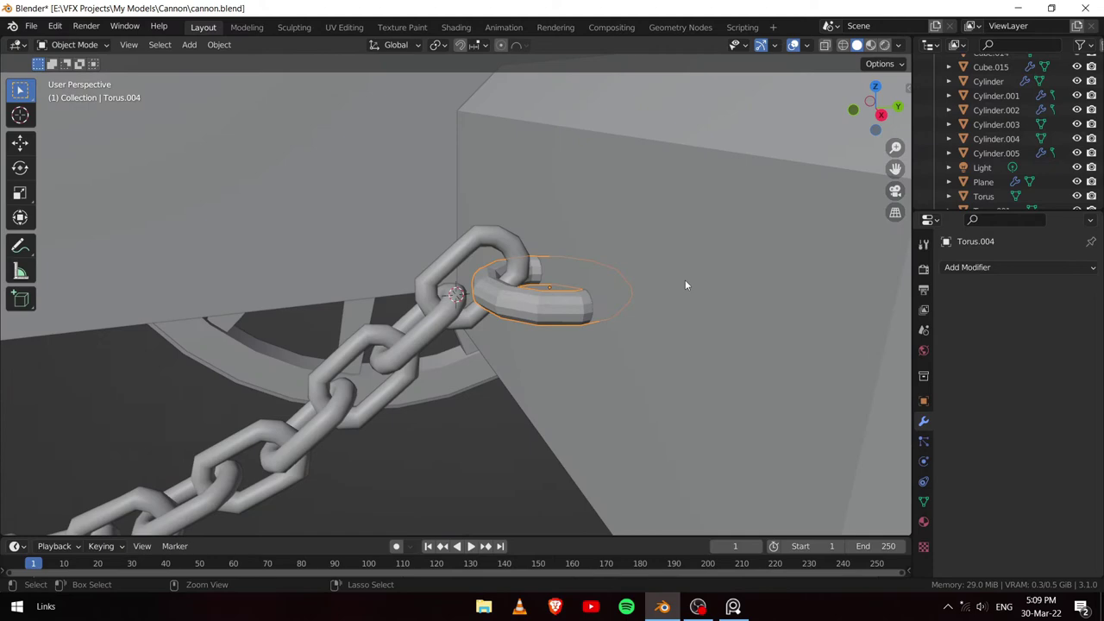
Step: Rotate the ring upright about X, shrink it onto the axle, and add a cube for its plate
key("r")
key("x")
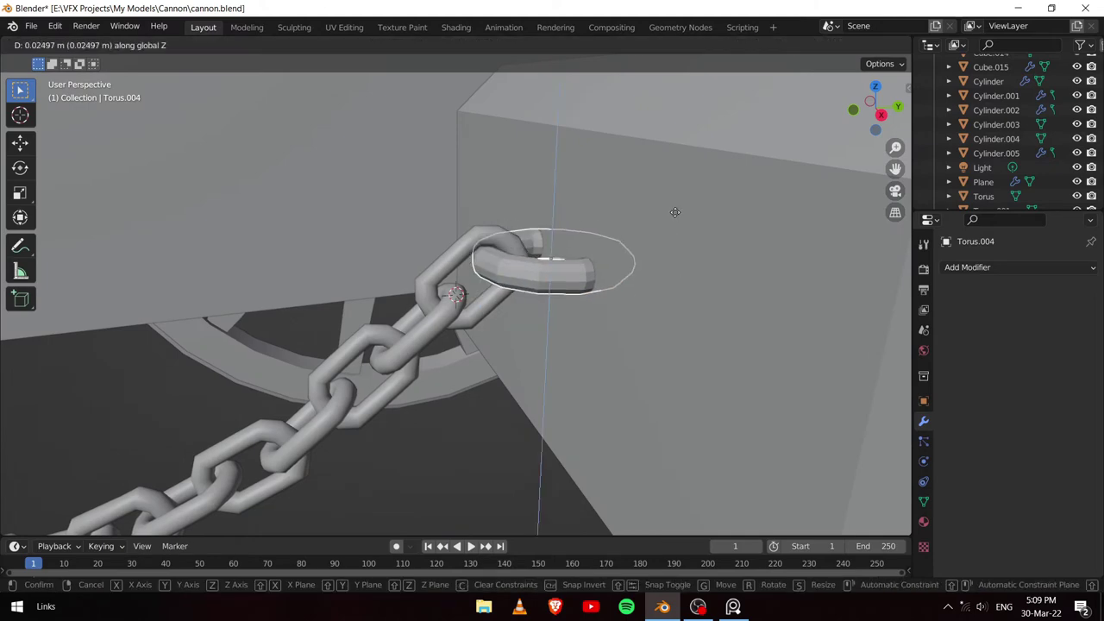
key("Return")
key("s")
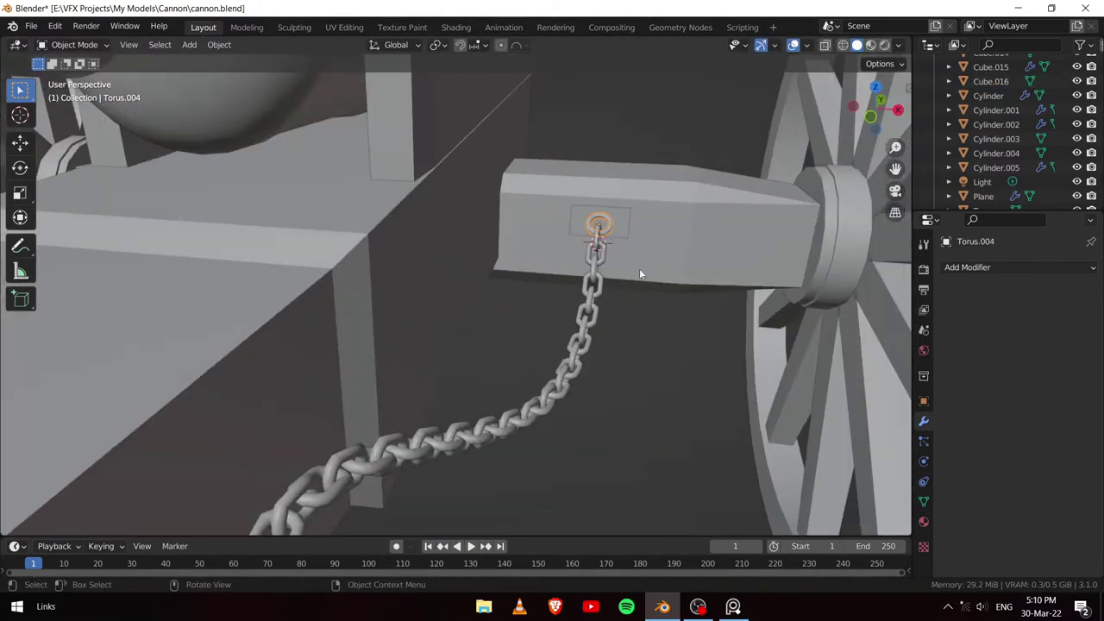
middle_click_drag(639, 274, 630, 245)
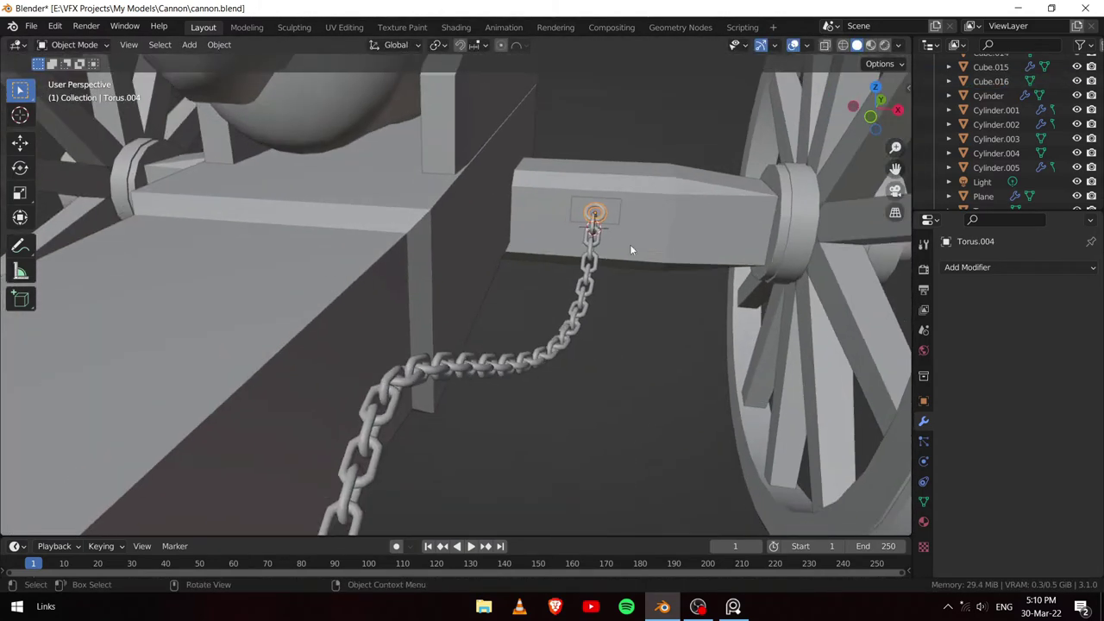
key("shift+a")
Step: Duplicate the ring along Y and place the copy toward the trail
key("shift+d")
key("y")
key("KP_7")
left_click(576, 303)
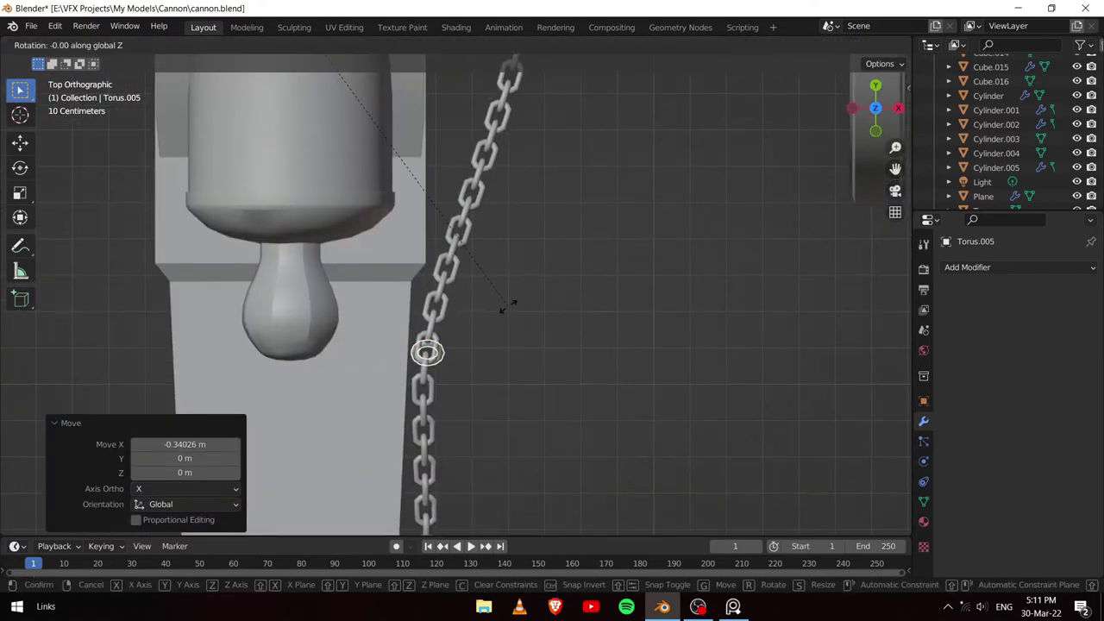
Step: Turn the second ring about 87.5° so it hangs on the trail chain
right_click(429, 369)
key("Escape")
mouse_move(525, 335)
middle_mouse_down()
mouse_move(402, 327)
mouse_move(425, 279)
mouse_move(369, 186)
middle_mouse_up()
key("KP_3")
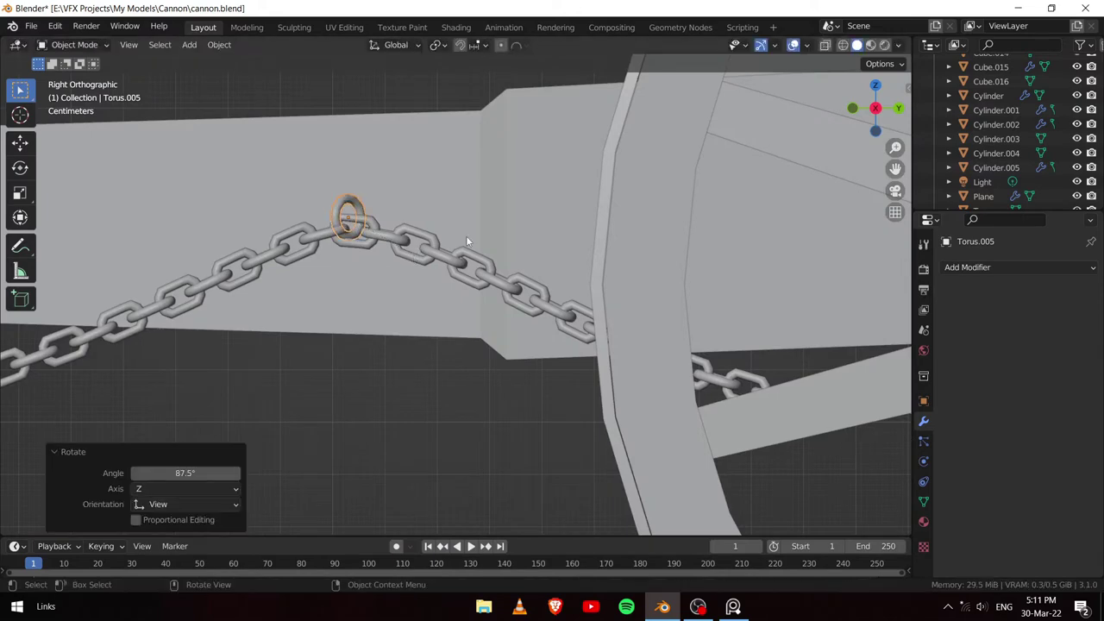
left_click(529, 124)
mouse_move(528, 124)
middle_mouse_down()
mouse_move(460, 201)
mouse_move(350, 184)
mouse_move(367, 325)
mouse_move(522, 312)
mouse_move(519, 238)
mouse_move(472, 237)
mouse_move(483, 344)
middle_mouse_up()
Step: Scale the ring to 1.145 and raise it vertically into place beside the trail
key("s")
left_click(520, 238)
key("ctrl+z")
key("g")
key("z")
left_click(550, 451)
mouse_move(550, 451)
middle_mouse_down()
mouse_move(440, 410)
mouse_move(361, 324)
middle_mouse_up()
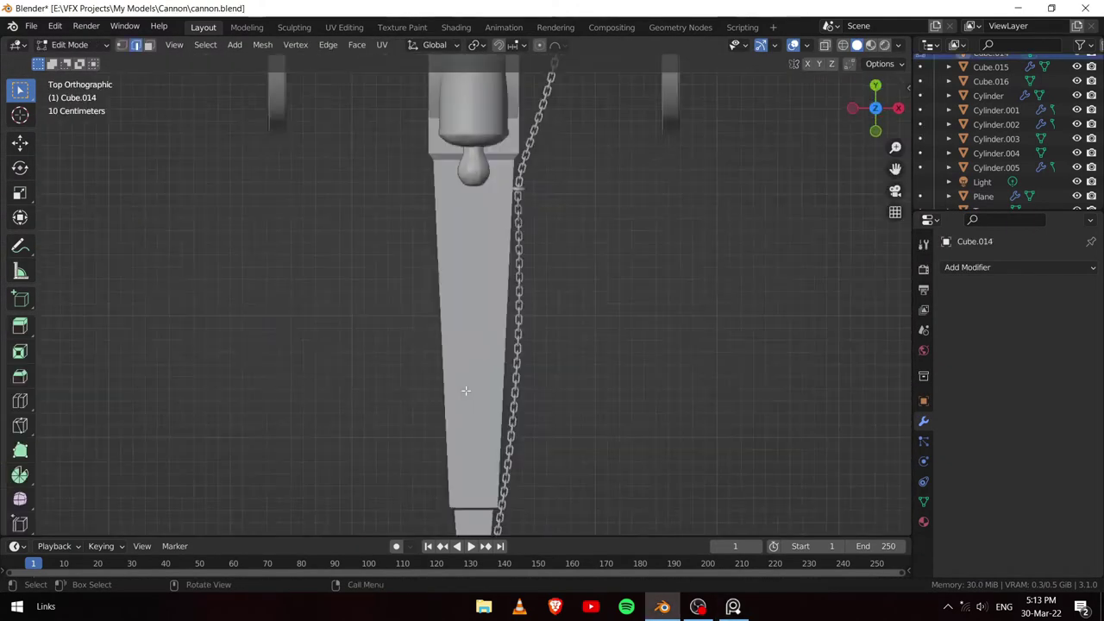
scroll(465, 391, "up", 5)
scroll(406, 402, "up", 1)
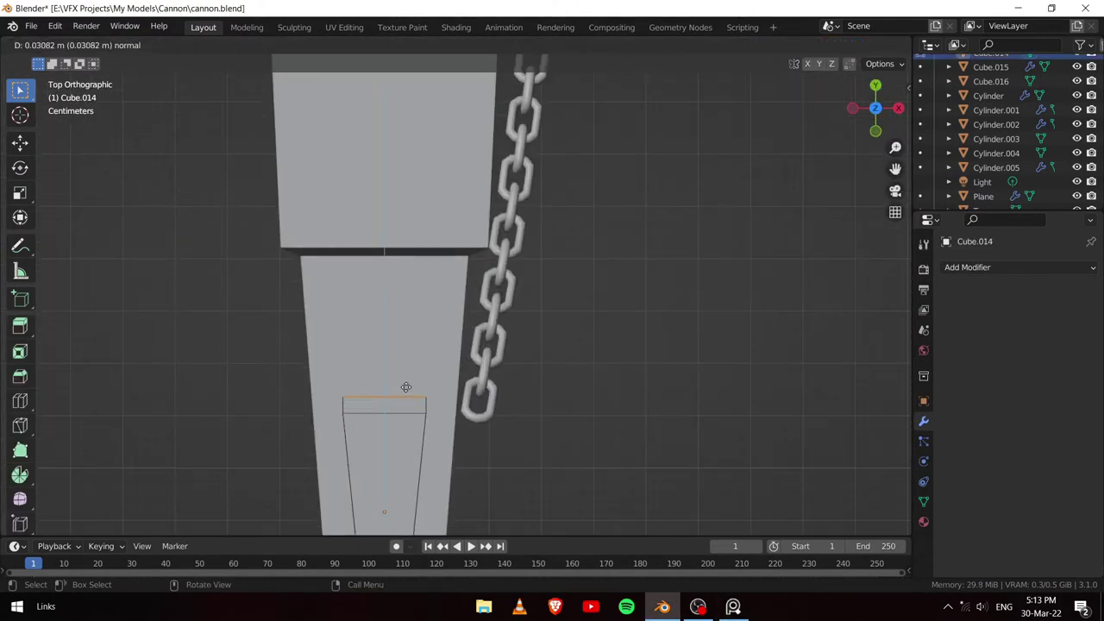
Step: Scale the selected trail-end face and move it into place
key("s")
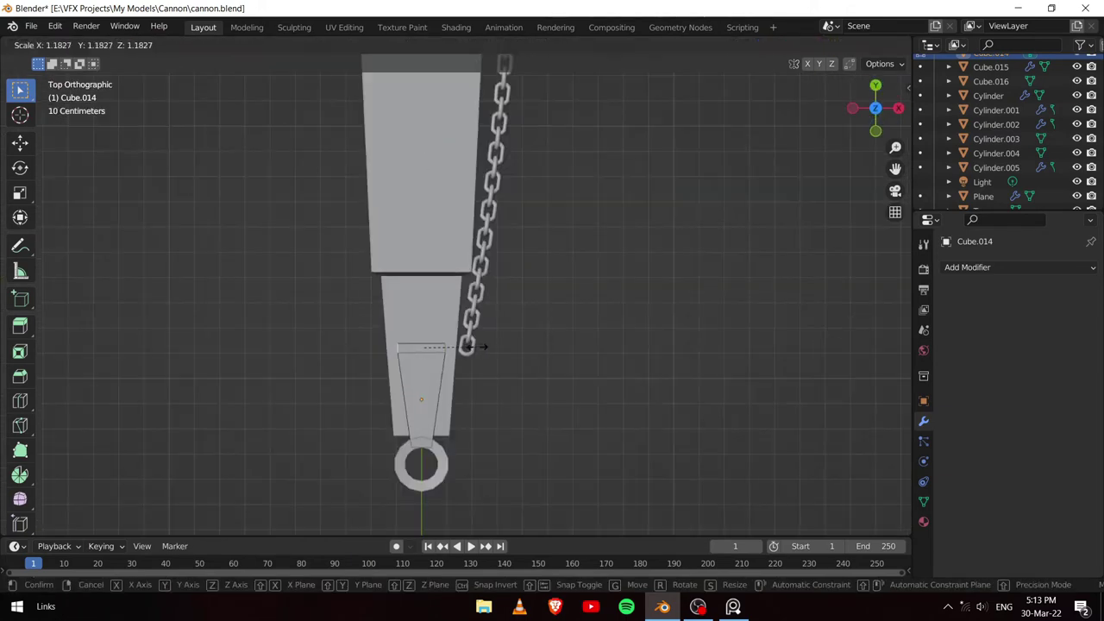
scroll(466, 347, "up", 3)
left_click(467, 347)
mouse_move(466, 346)
middle_mouse_down()
mouse_move(286, 394)
mouse_move(365, 305)
mouse_move(493, 348)
middle_mouse_up()
left_click(286, 395)
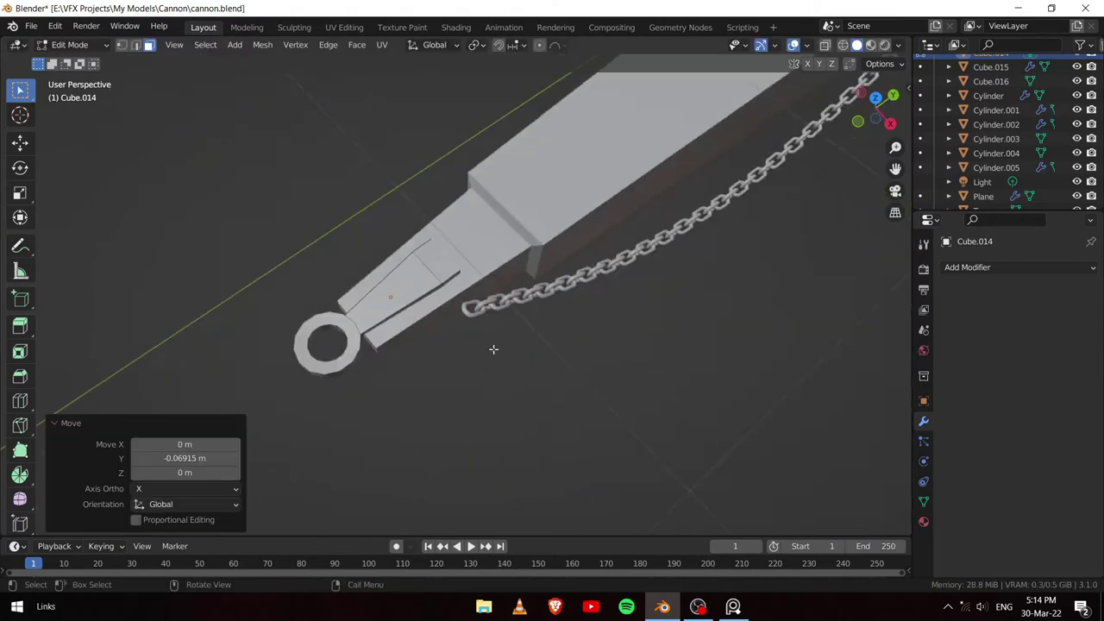
scroll(494, 349, "up", 3)
Step: Extrude the trail-end faces, rotate the extrusion, and shift it into position
key("KP_7")
scroll(435, 172, "up", 3)
key("e")
left_click(435, 172)
key("r")
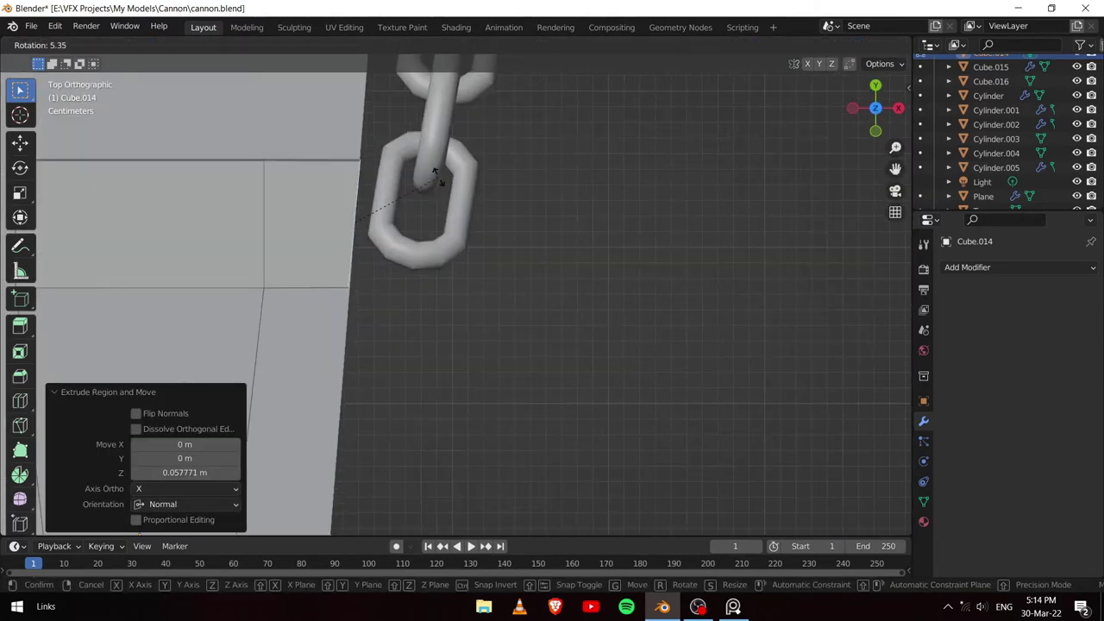
left_click(435, 173)
middle_click_drag(436, 172, 382, 180)
scroll(382, 180, "down", 5)
key("KP_1")
scroll(515, 256, "up", 5)
key("g")
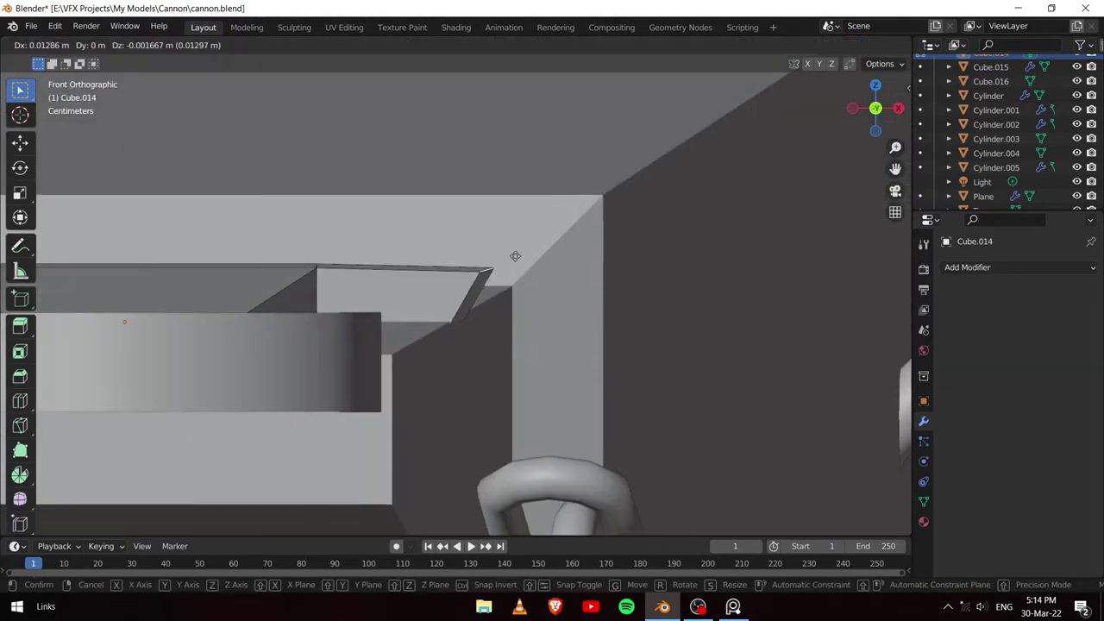
left_click(515, 256)
middle_click_drag(515, 256, 509, 302)
scroll(510, 303, "up", 4)
Step: Extrude a bracket face downward under the chain's end ring and adjust its height
key("e")
left_click(459, 395)
key("e")
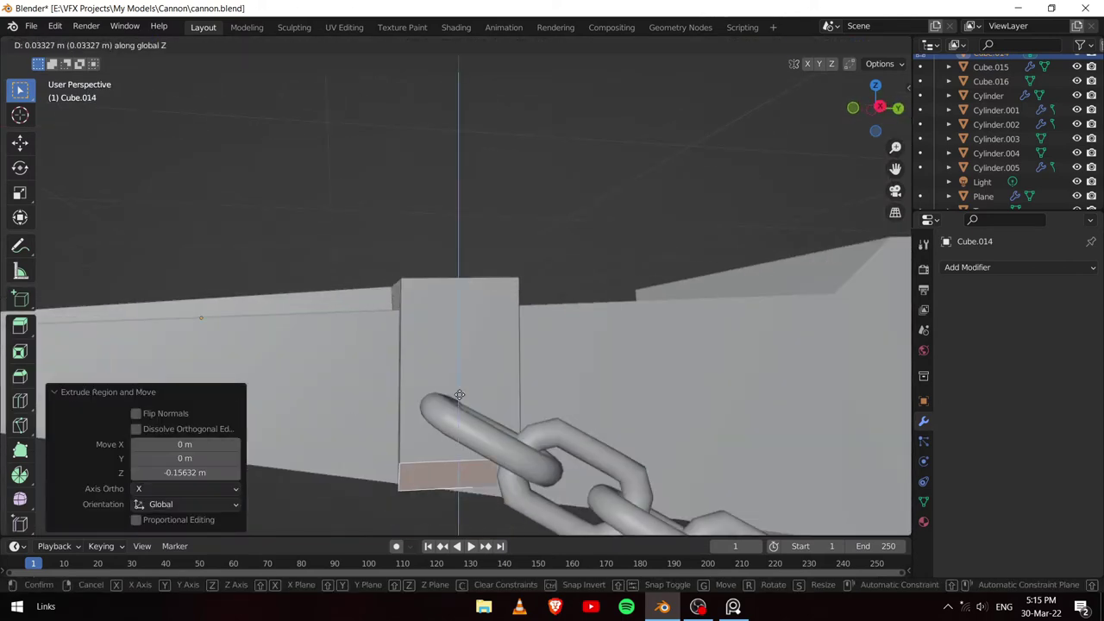
left_click(512, 405)
key("KP_3")
scroll(437, 302, "up", 2)
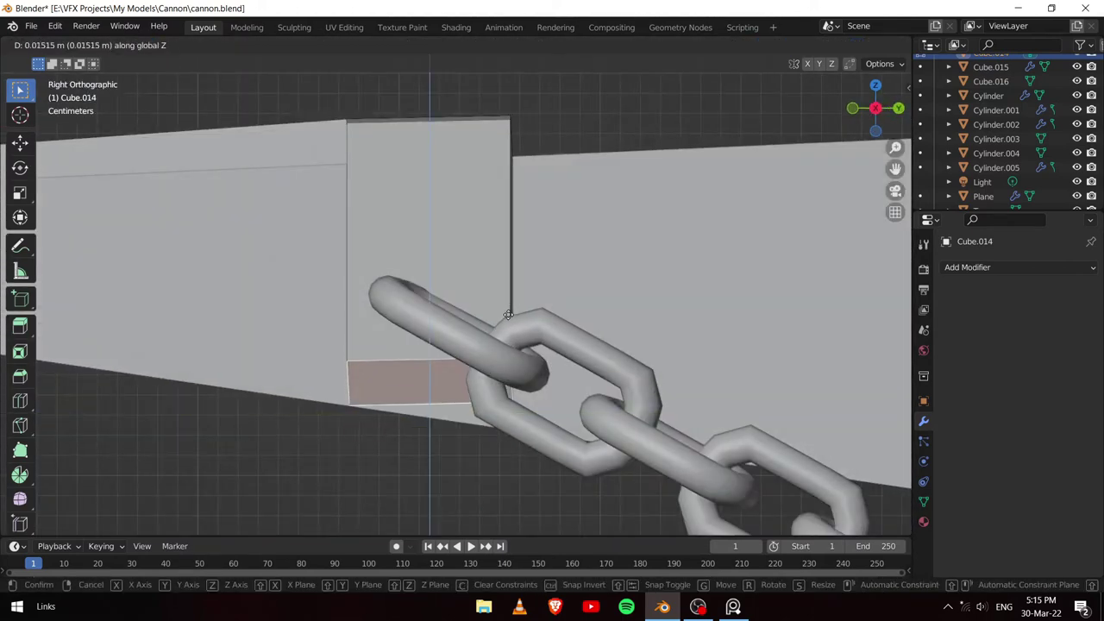
key("g")
key("z")
middle_click_drag(443, 423, 489, 394)
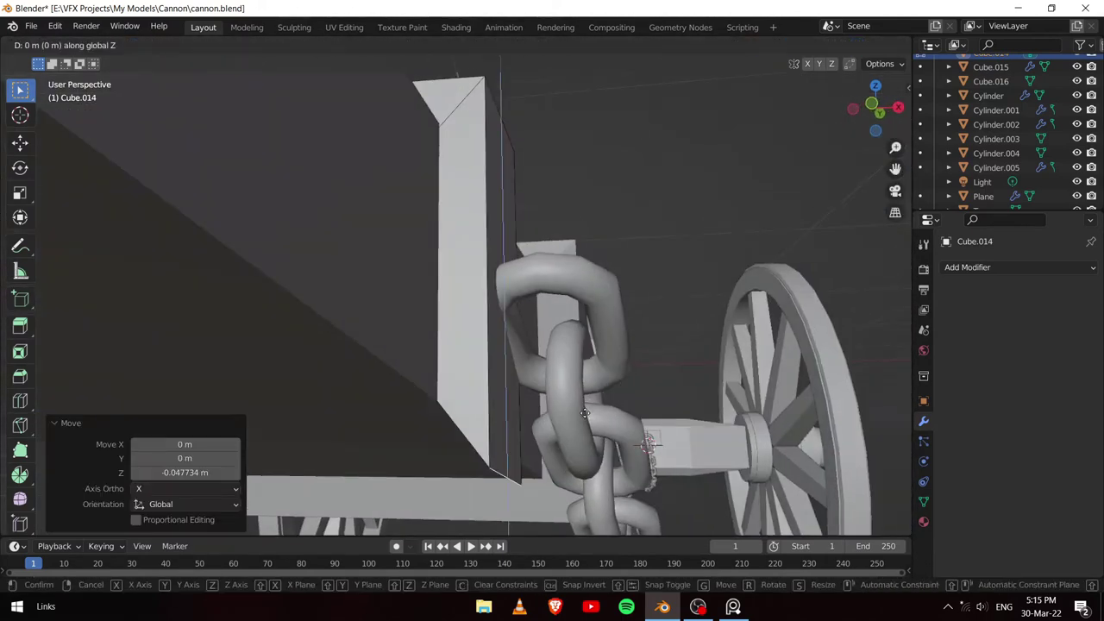
right_click(489, 395)
scroll(490, 395, "down", 3)
key("g")
key("z")
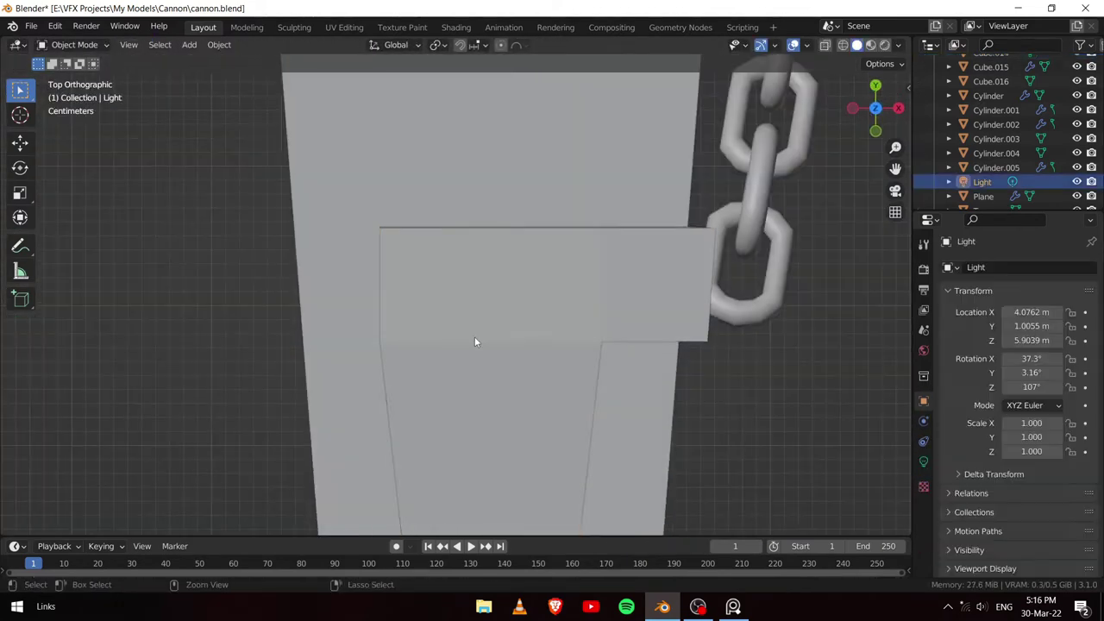
Step: Enter Edit Mode on trail Cube.014, deselect all, and show the Auto Mirror options
left_click(474, 341)
key("Tab")
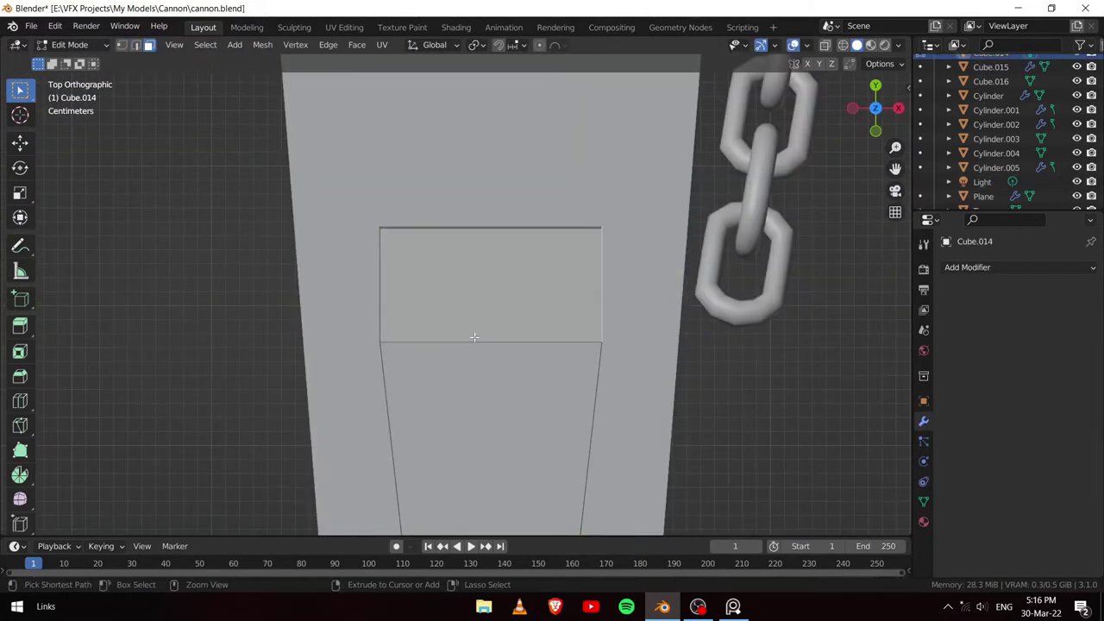
key("alt+a")
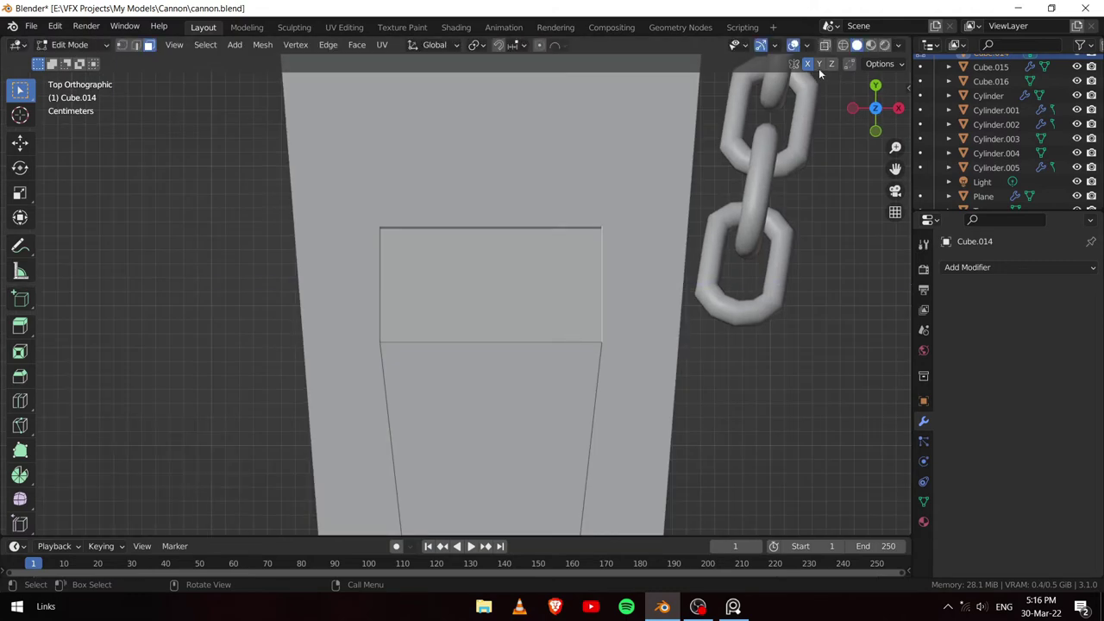
key("n")
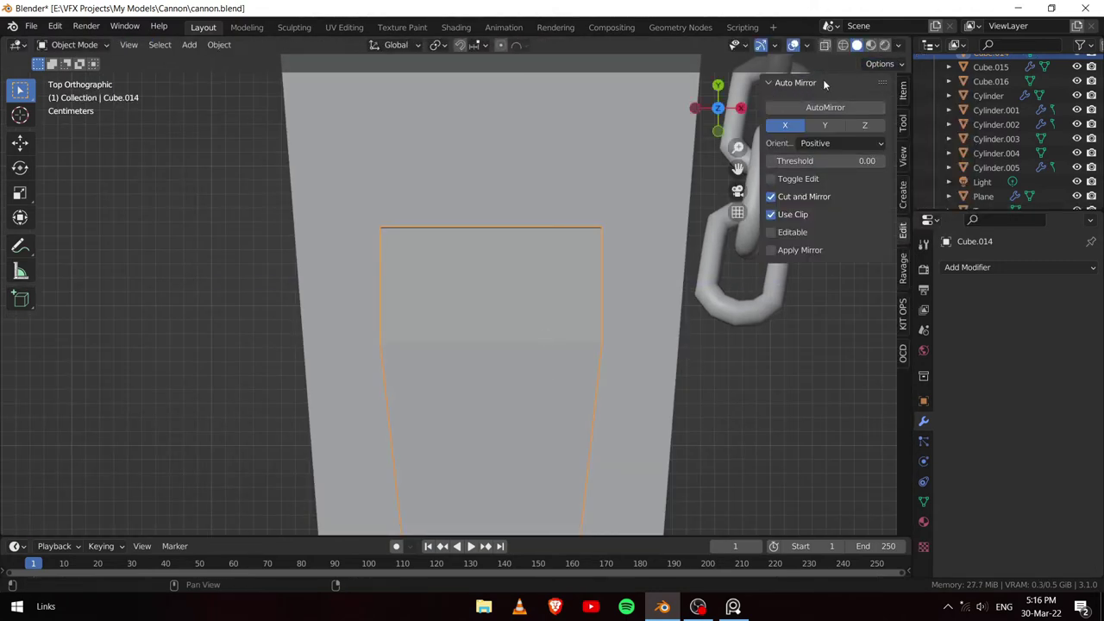
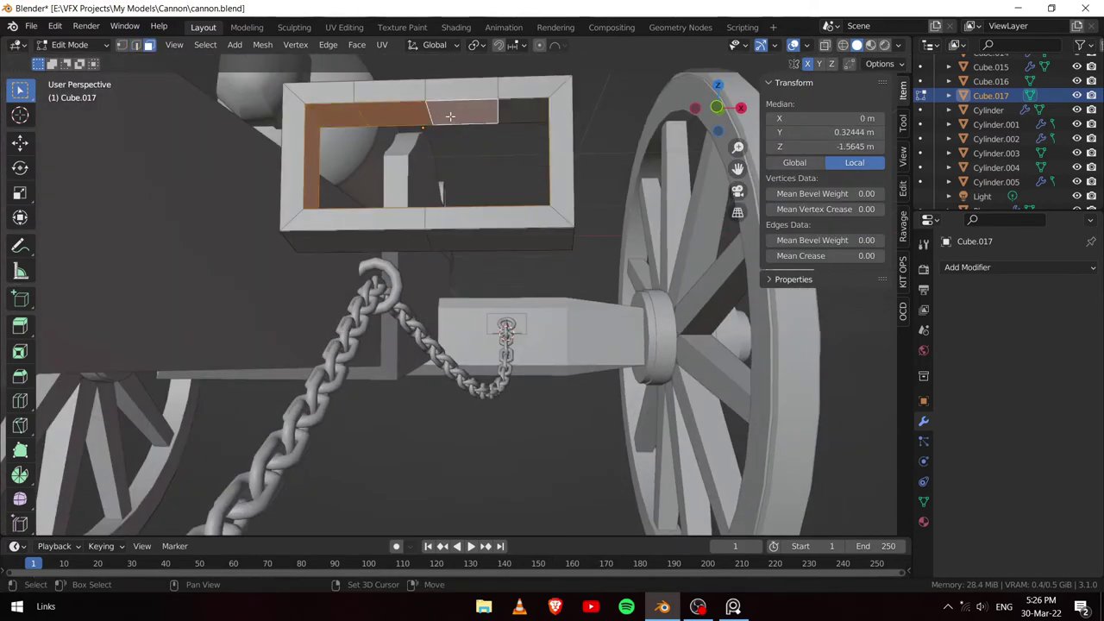
Step: Delete the selected faces of the frame piece and set its origin to its geometry
key("x")
left_click(544, 243)
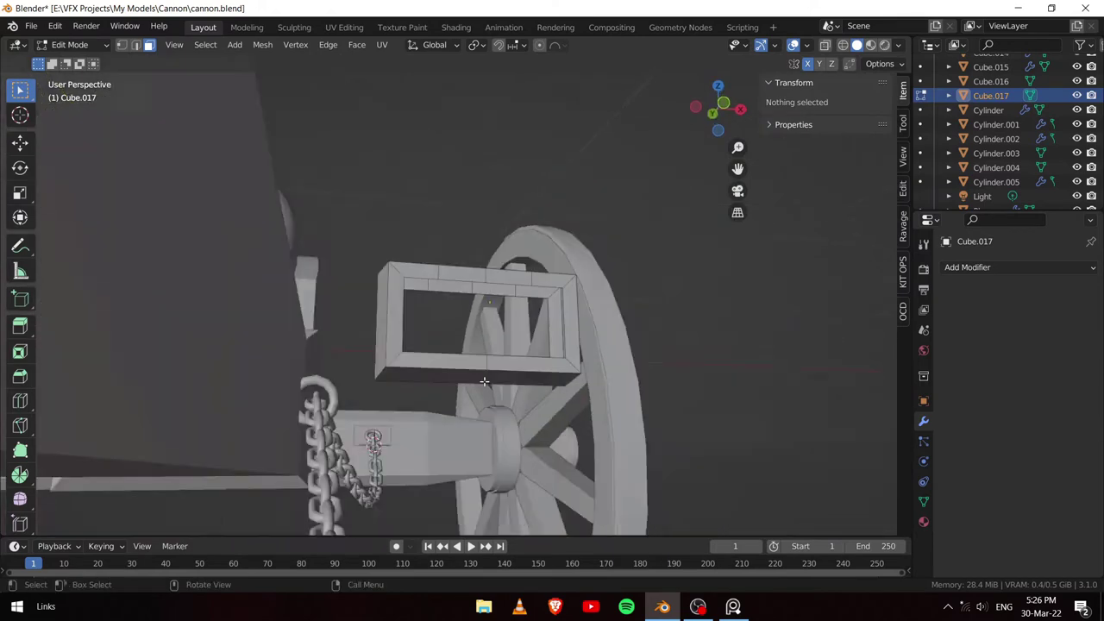
key("Tab")
right_click(388, 375)
left_click(469, 388)
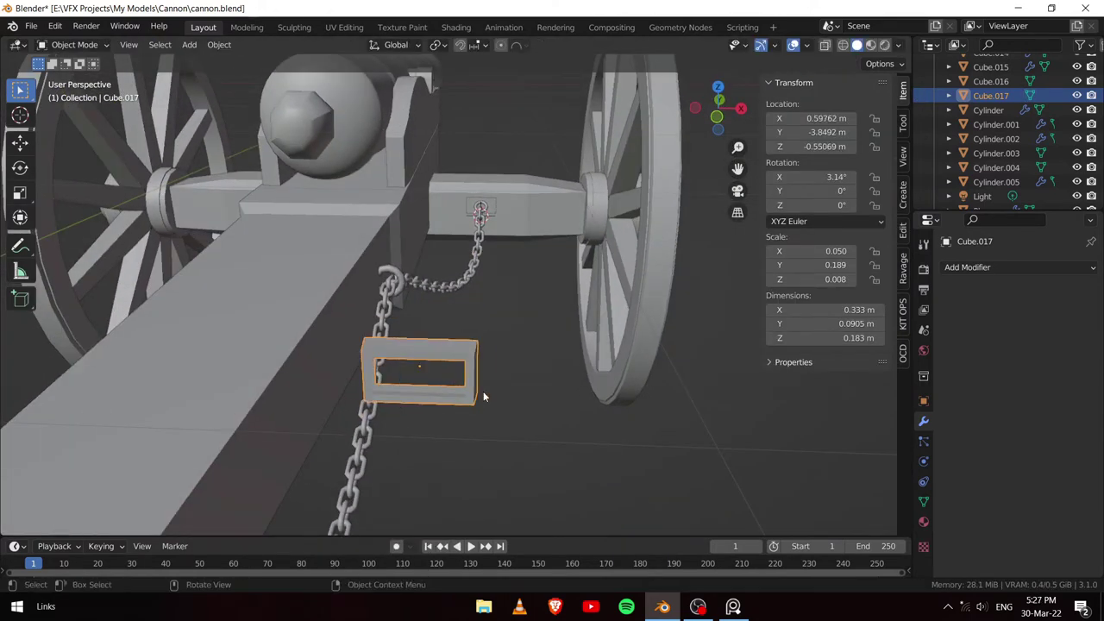
Step: Move the frame's lower edge vertically using see-through front and side views
key("Tab")
key("alt+z")
key("KP_1")
scroll(424, 374, "up", 2)
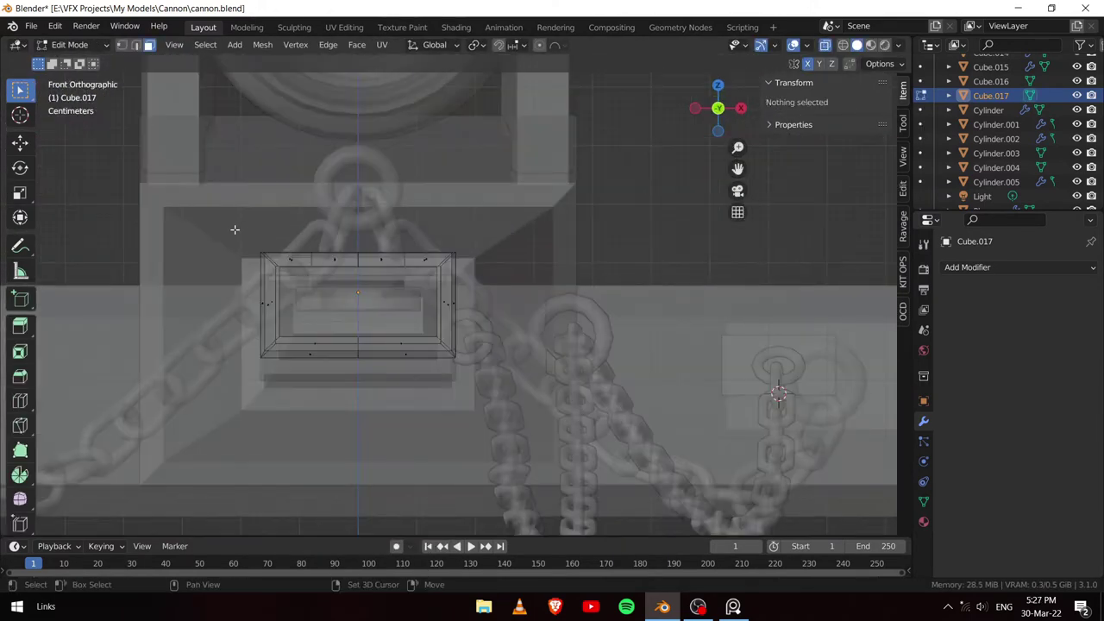
mouse_move(425, 272)
middle_mouse_down()
mouse_move(278, 288)
mouse_move(308, 315)
middle_mouse_up()
key("KP_3")
key("g")
key("z")
key("Return")
Step: Move the vertices at the frame's end to tilt it, checking the shape from several angles
left_click_drag(308, 314, 580, 388)
key("KP_3")
key("alt+z")
key("g")
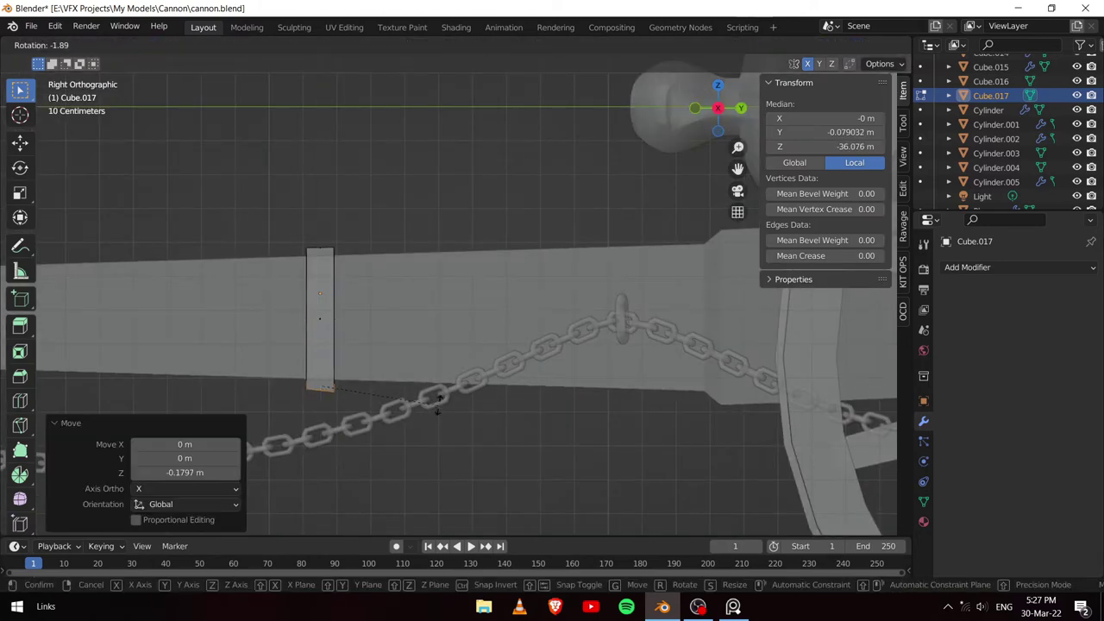
left_click(431, 398)
scroll(365, 319, "up", 3)
mouse_move(375, 309)
middle_mouse_down()
mouse_move(505, 339)
mouse_move(492, 294)
middle_mouse_up()
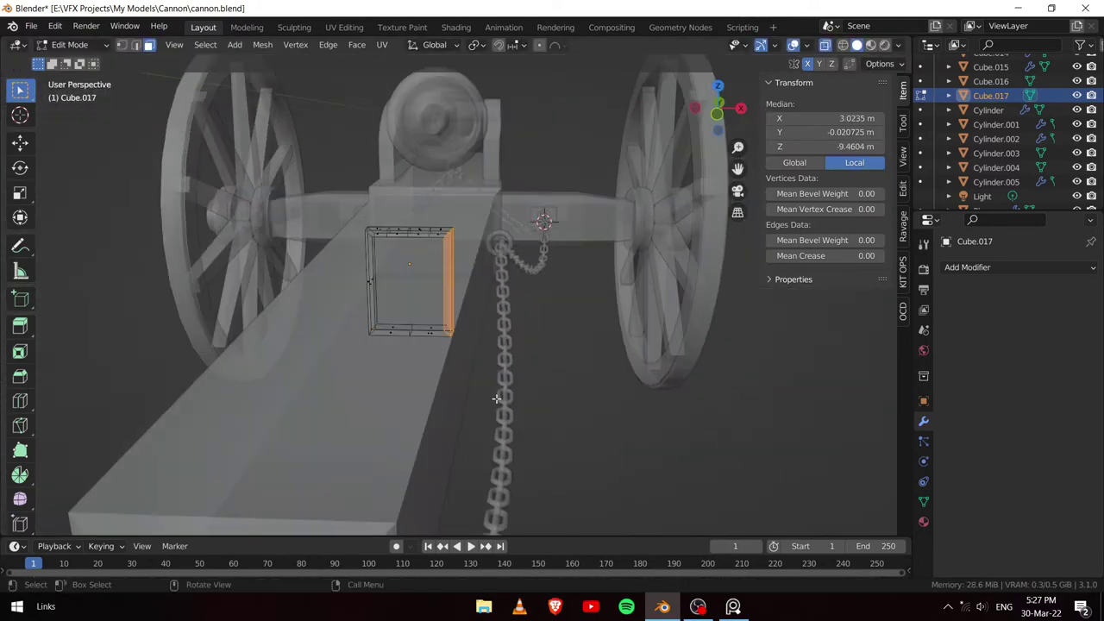
key("KP_1")
left_click(610, 302)
mouse_move(610, 303)
middle_mouse_down()
mouse_move(517, 345)
mouse_move(483, 380)
middle_mouse_up()
scroll(469, 391, "up", 3)
Step: Stretch Cube.017 lengthwise along Y and begin applying all its transforms
key("Tab")
key("s")
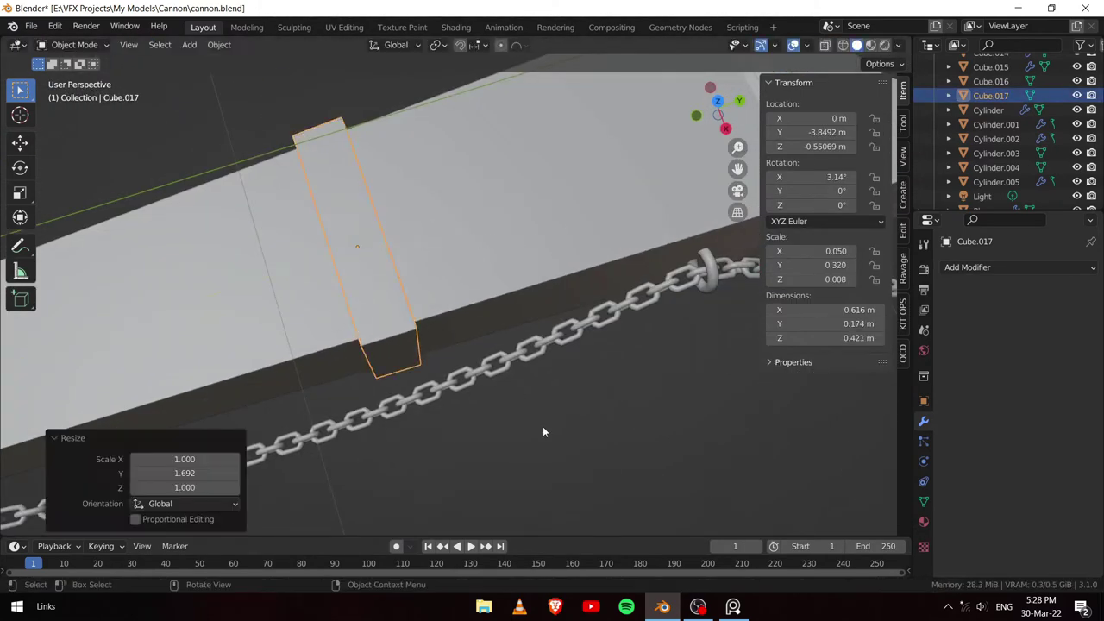
scroll(542, 426, "down", 5)
middle_click_drag(542, 426, 463, 288)
key("ctrl+a")
Step: Apply all transforms on the frame and save the blend file
left_click(539, 316)
mouse_move(539, 315)
middle_mouse_down()
mouse_move(546, 356)
mouse_move(506, 305)
mouse_move(665, 300)
mouse_move(483, 258)
middle_mouse_up()
key("ctrl+s")
Step: Extrude a face on top of the barrel cylinder into a raised rectangular plate
left_click(483, 259)
key("Tab")
scroll(393, 321, "up", 5)
left_click(393, 321)
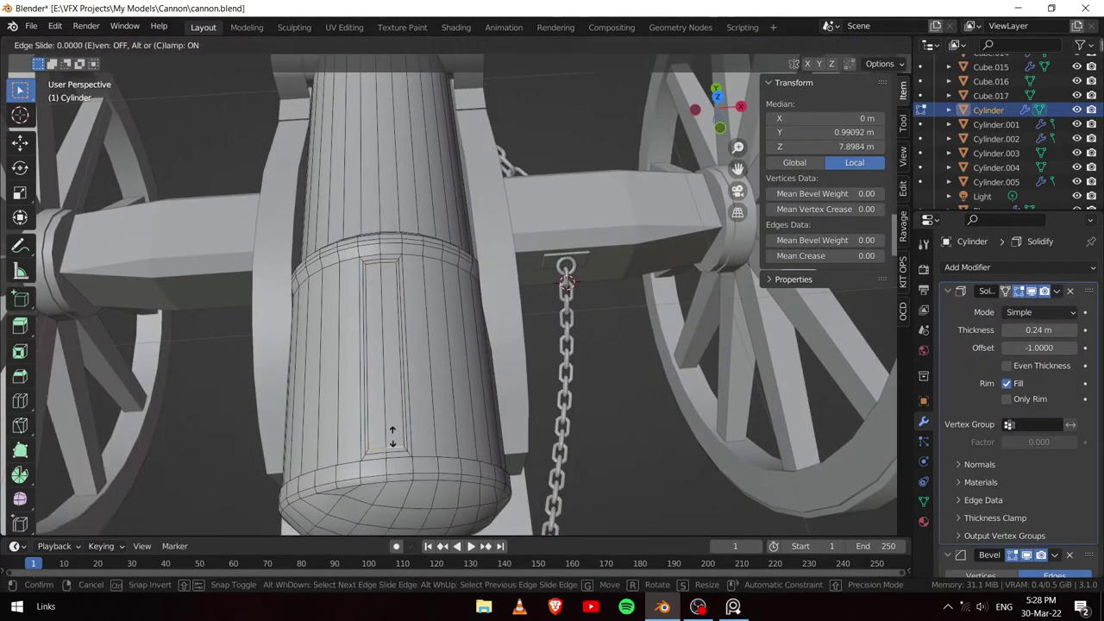
left_click(148, 45)
middle_click_drag(388, 301, 448, 259)
scroll(505, 345, "up", 4)
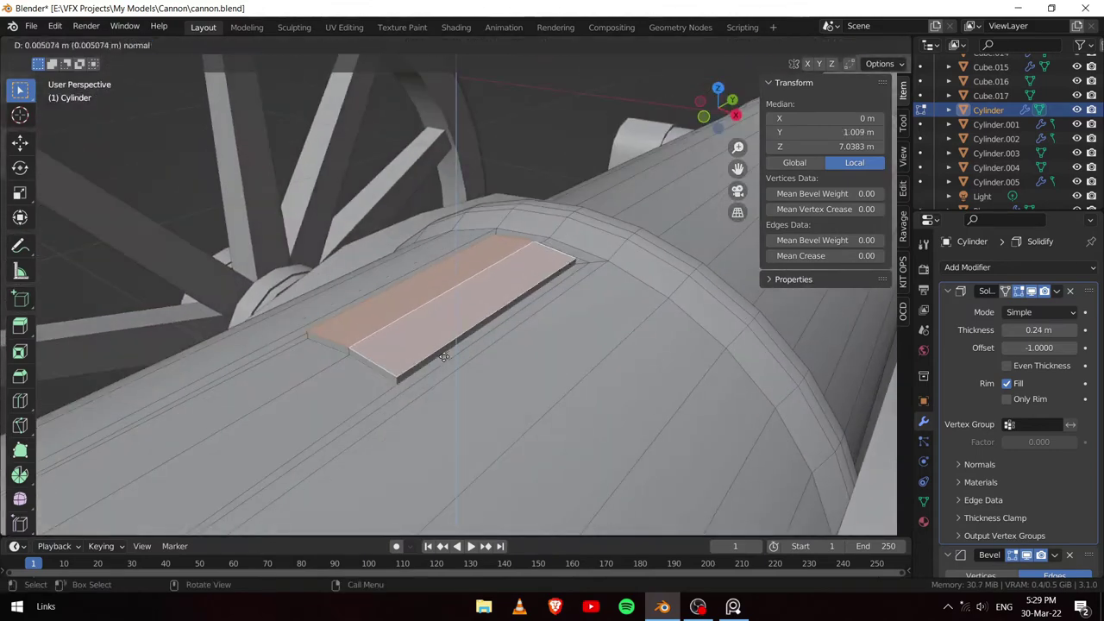
key("e")
key("Tab")
middle_click_drag(505, 345, 459, 362)
Step: Extrude the plate's top face again and reposition it to form the inset panel
key("Tab")
scroll(518, 289, "up", 4)
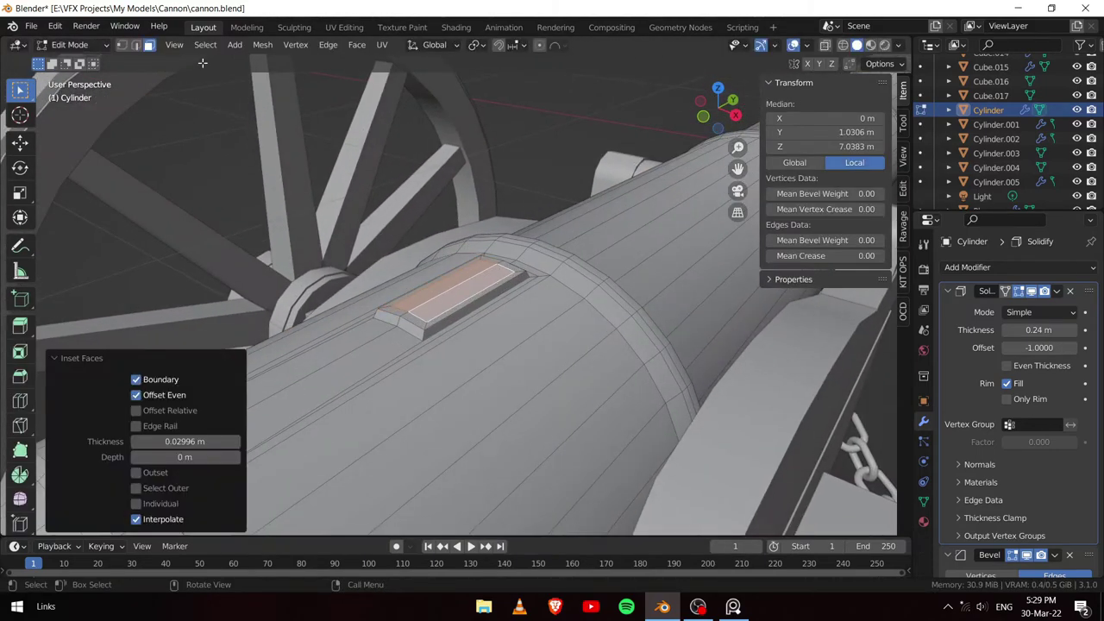
left_click(459, 291)
left_click(408, 316)
mouse_move(459, 292)
middle_mouse_down()
mouse_move(409, 315)
mouse_move(537, 320)
middle_mouse_up()
key("e")
left_click(420, 308)
scroll(448, 374, "up", 5)
key("g")
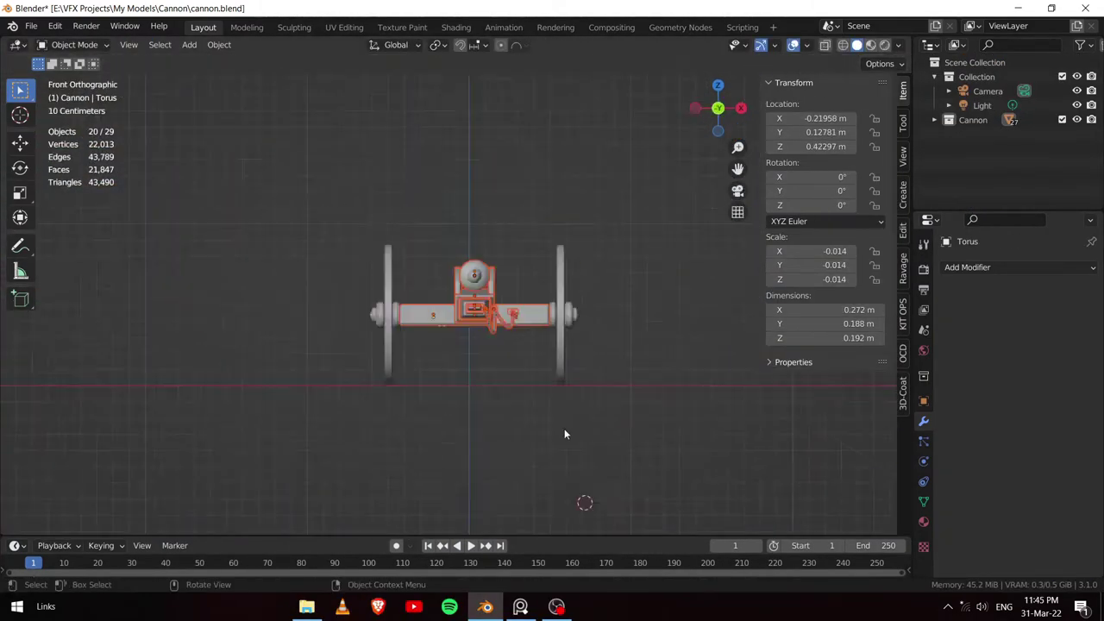
Step: Rotate the barrel about the X axis and apply all transforms to the cannon parts
key("KP_3")
left_click(576, 215)
scroll(576, 215, "up", 3)
key("r")
key("x")
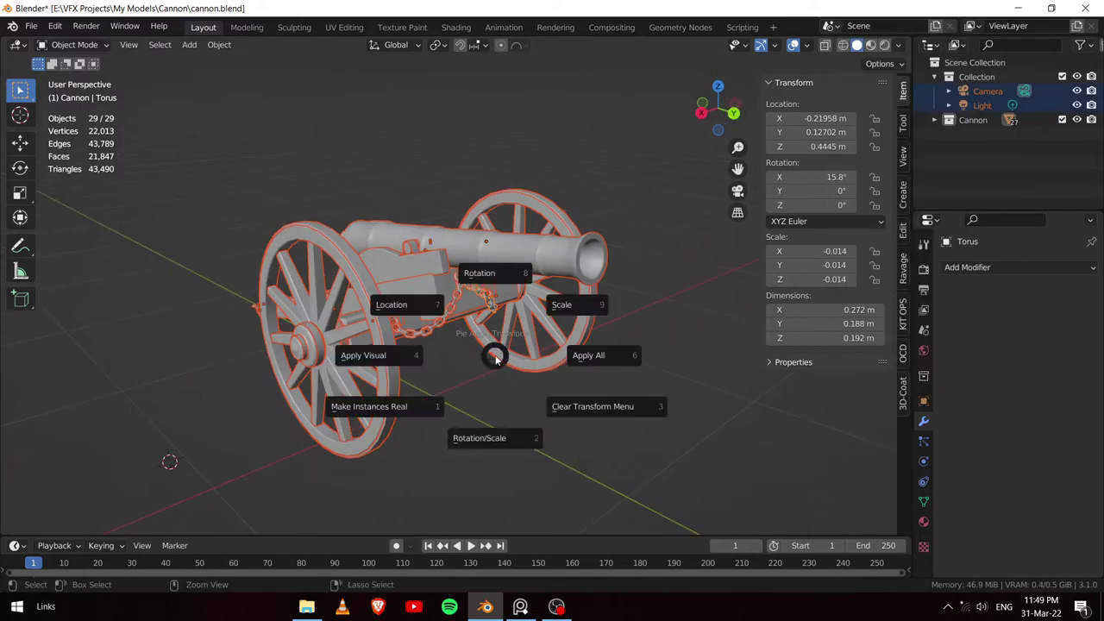
left_click(576, 371)
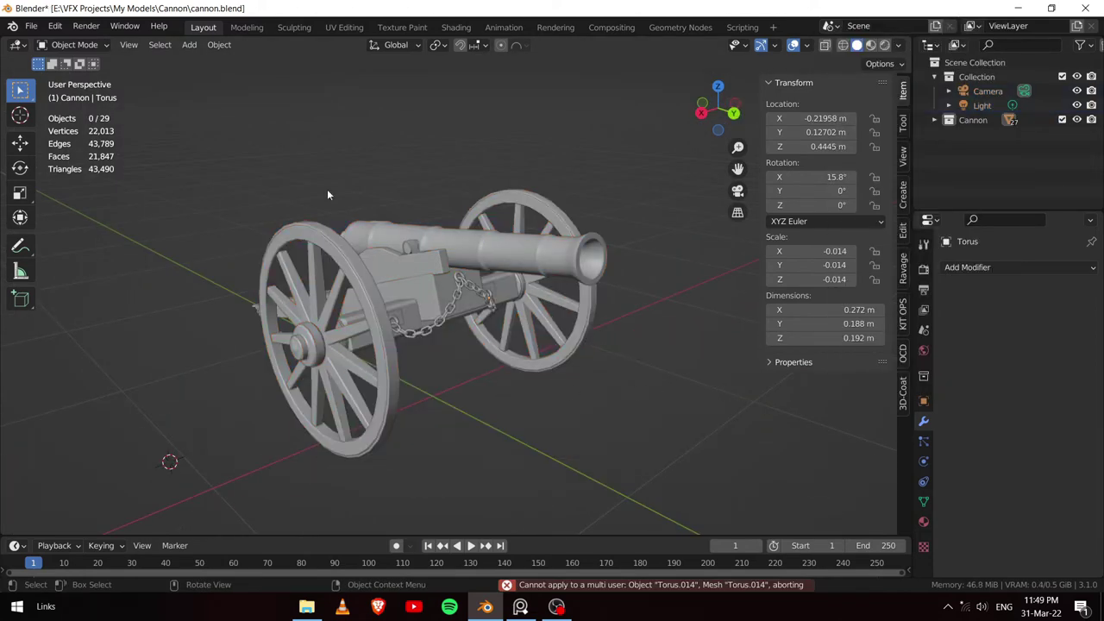
Step: Select all Cannon collection objects and export them as cannon.fbx
right_click(960, 122)
left_click(905, 169)
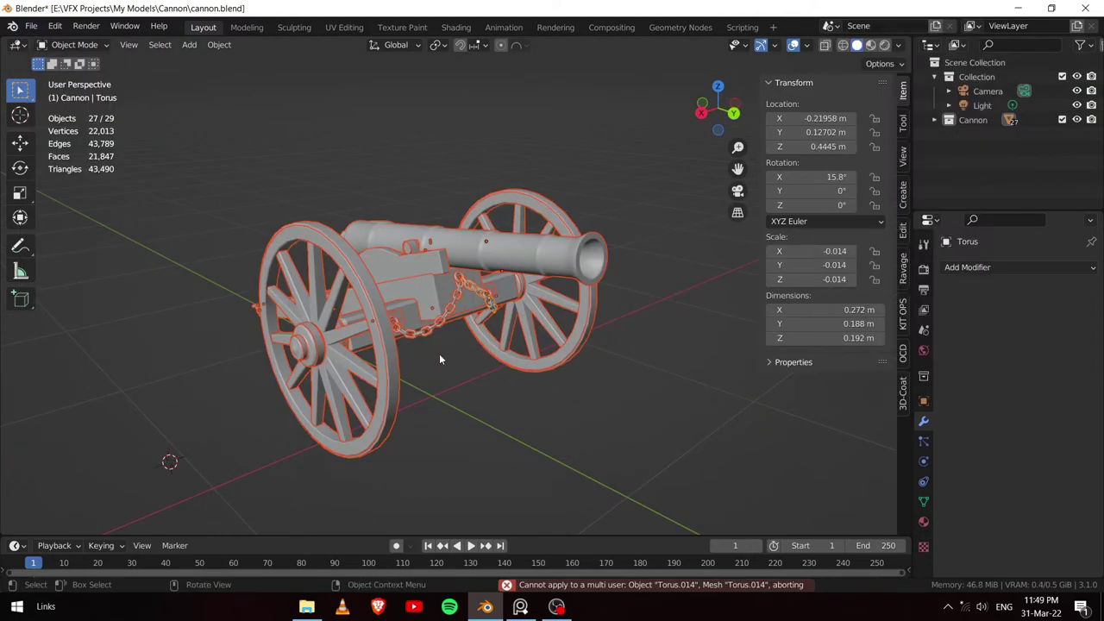
left_click(31, 27)
left_click(199, 362)
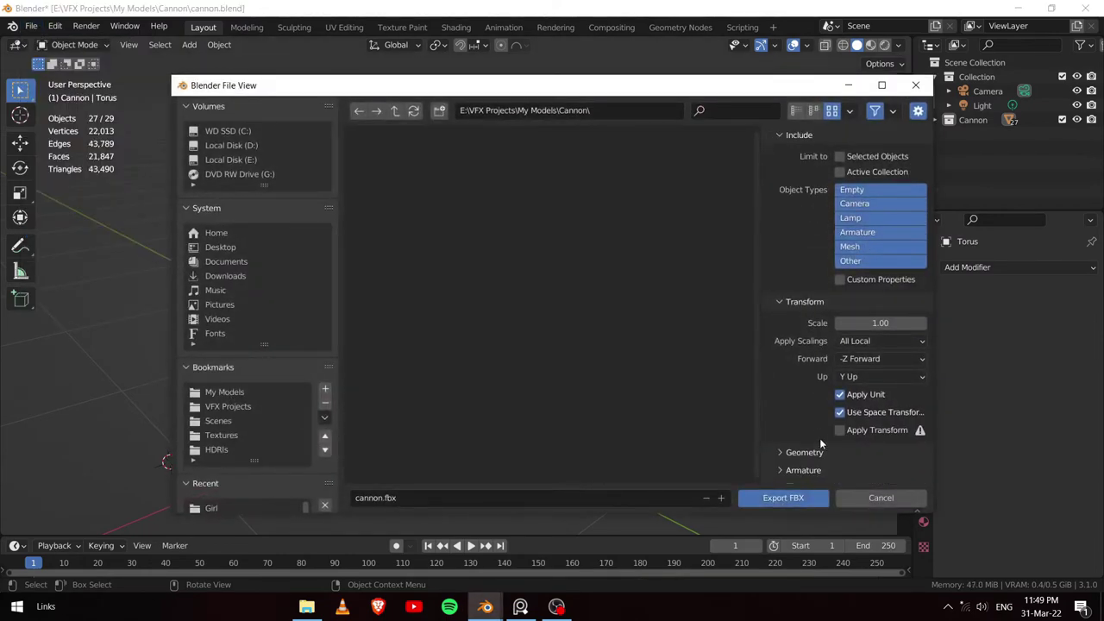
scroll(819, 438, "down", 1)
left_click(787, 498)
left_click(624, 407)
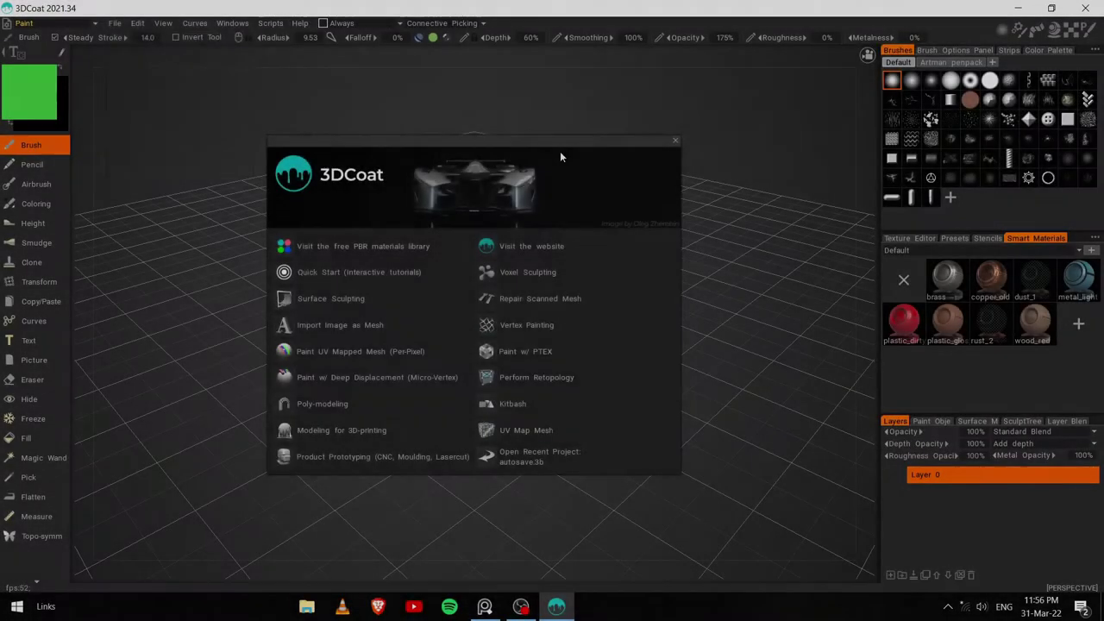
Step: Import cannon.fbx for per-pixel painting, accepting the 2048 texture settings
left_click(141, 20)
left_click(321, 162)
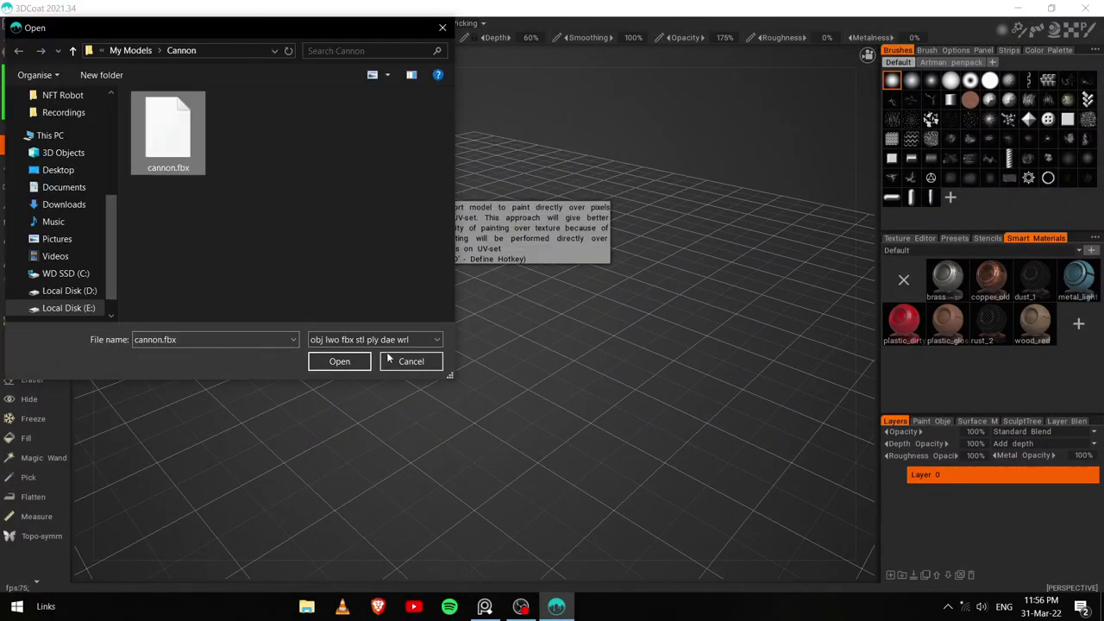
left_click(339, 361)
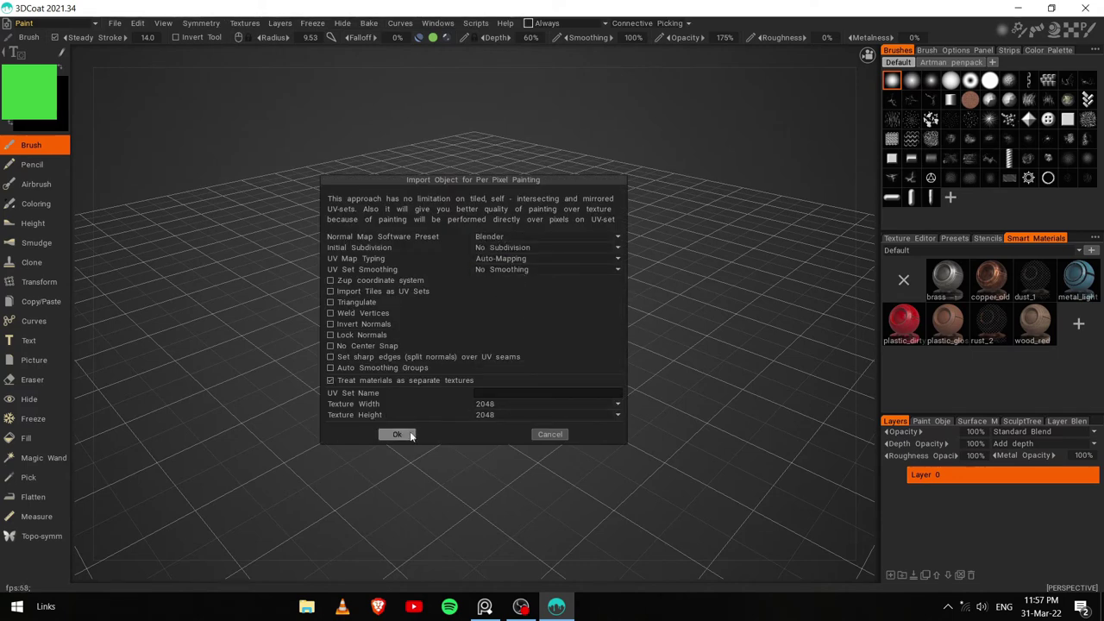
left_click(411, 435)
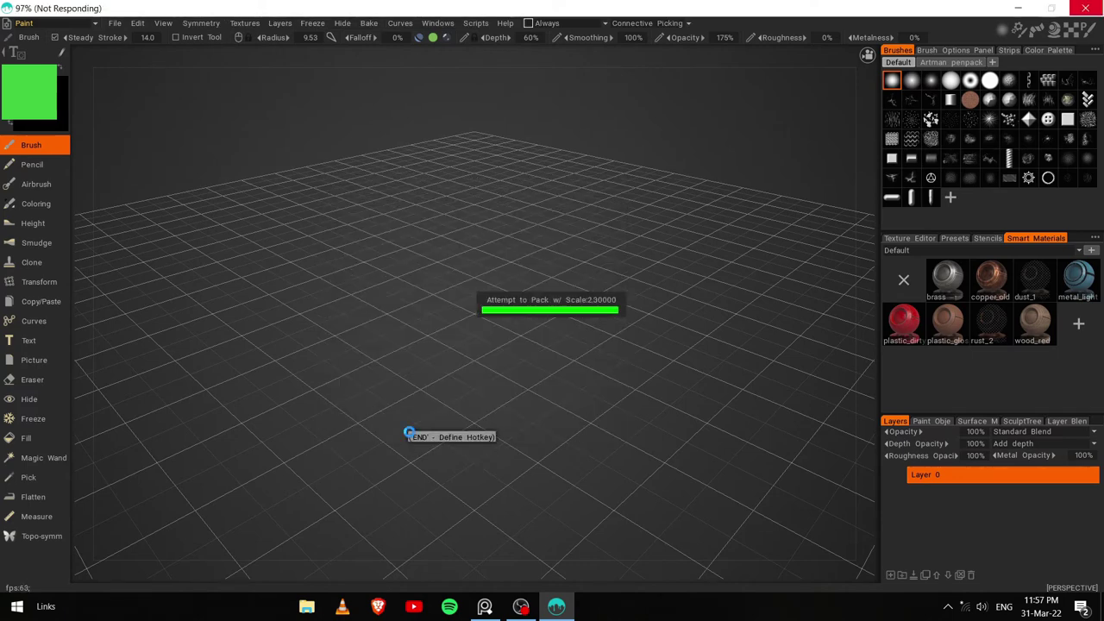
left_click(244, 24)
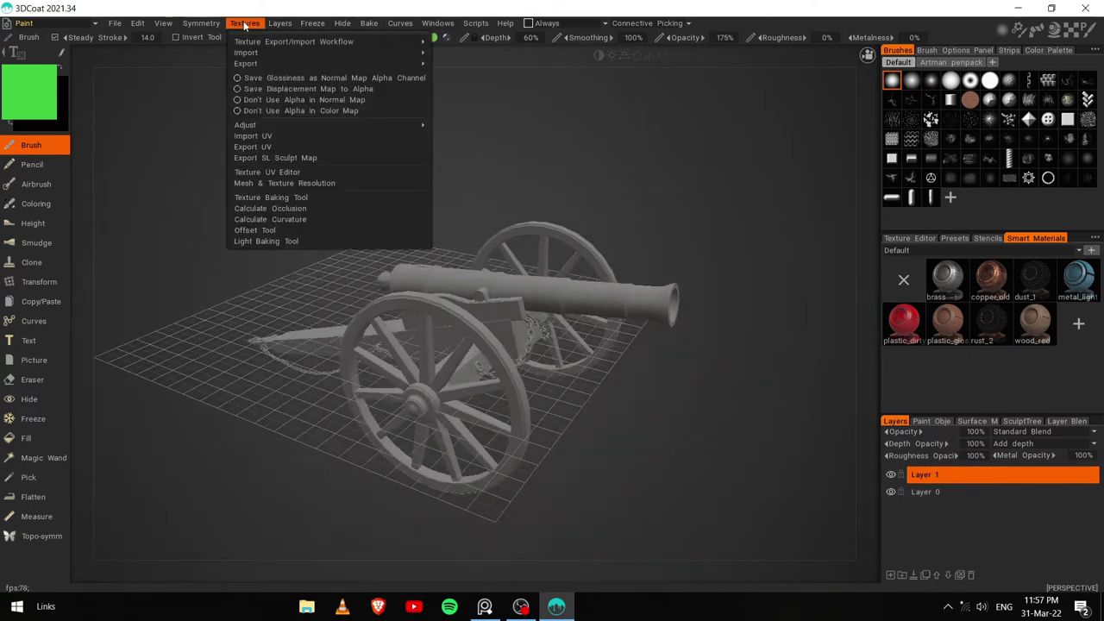
Step: Calculate the ambient occlusion and curvature maps for the cannon
left_click(266, 213)
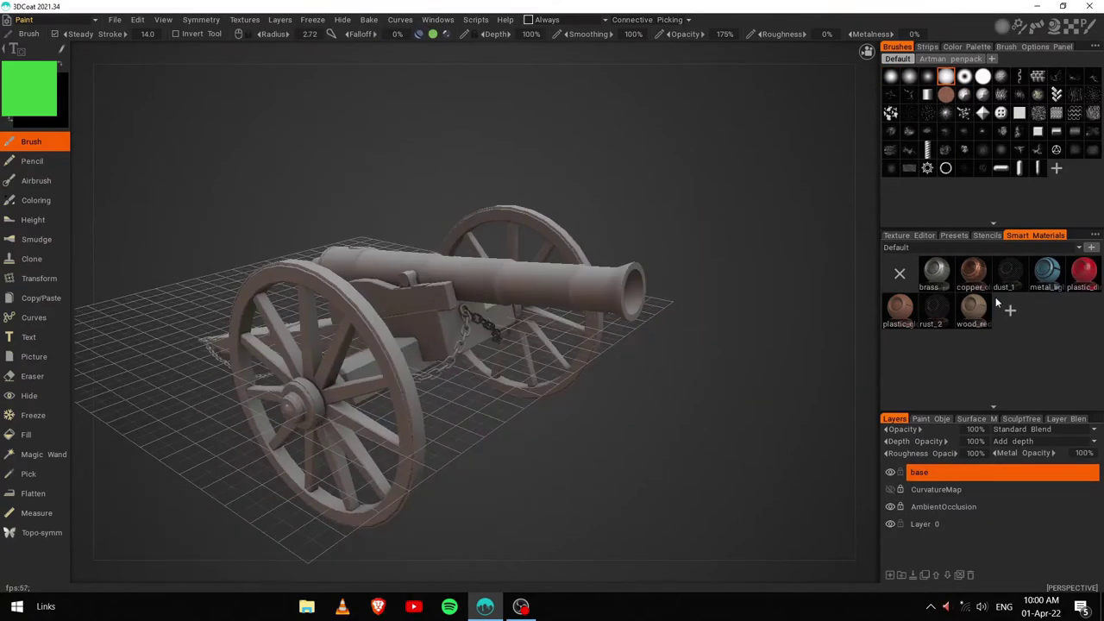
scroll(938, 345, "down", 1)
left_click(248, 20)
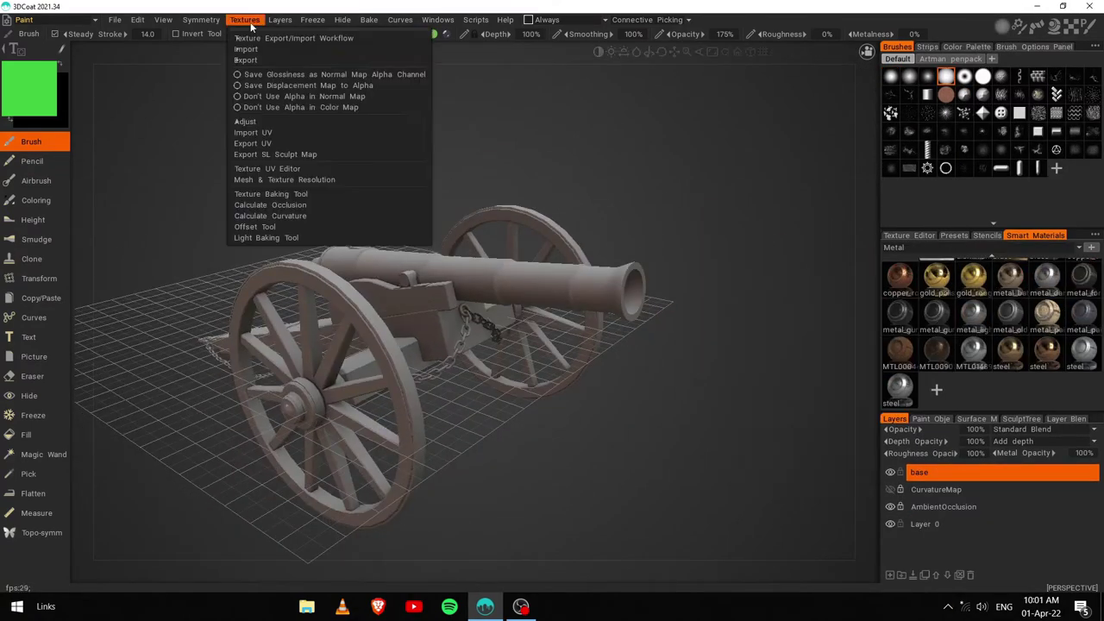
left_click(290, 204)
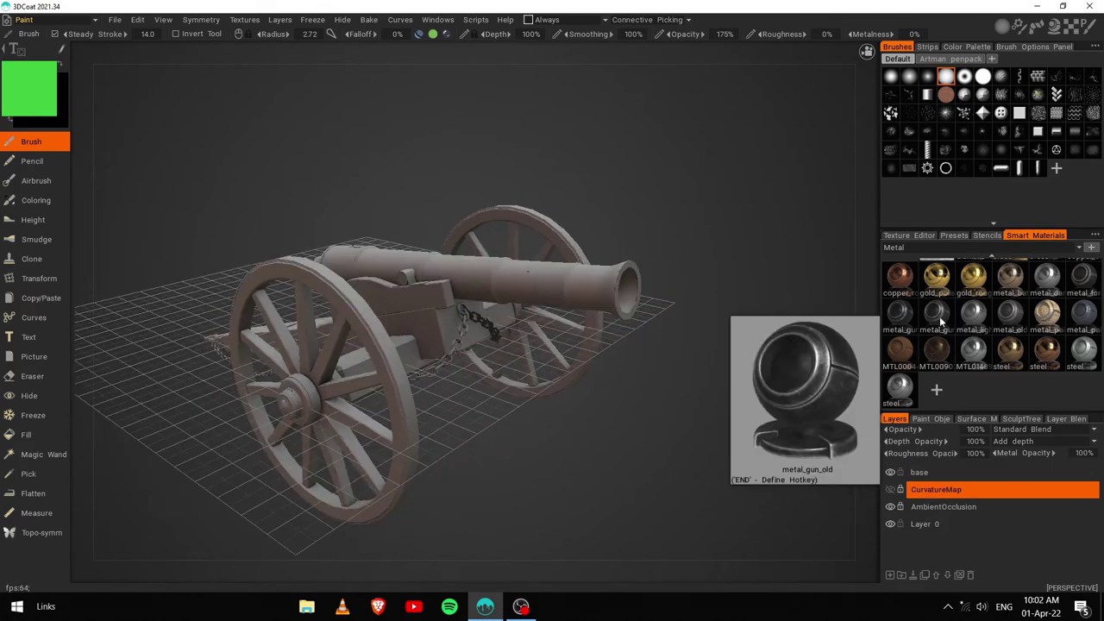
Step: Fill the barrel with the metal_old smart material
left_click(940, 319)
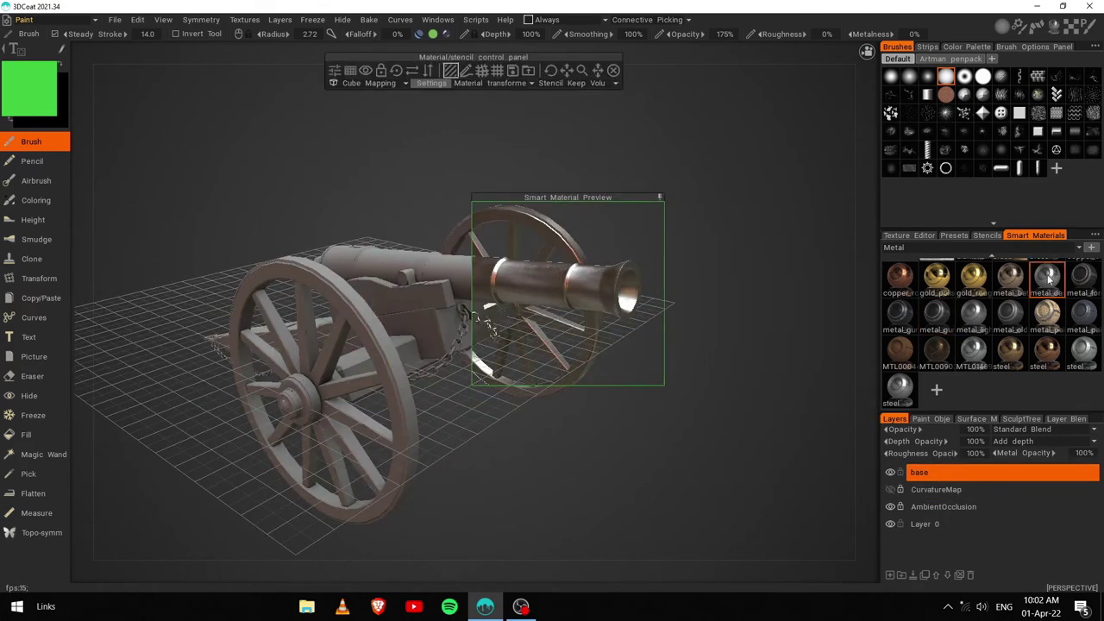
left_click(1008, 317)
left_click_drag(586, 197, 500, 180)
left_click(585, 274)
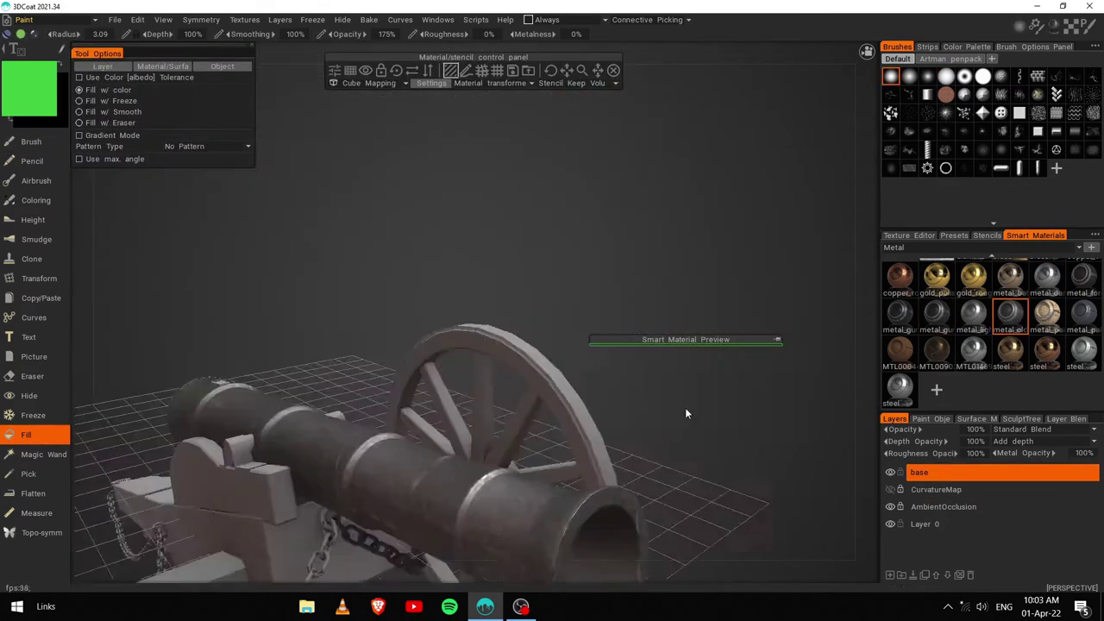
left_click_drag(690, 412, 463, 490)
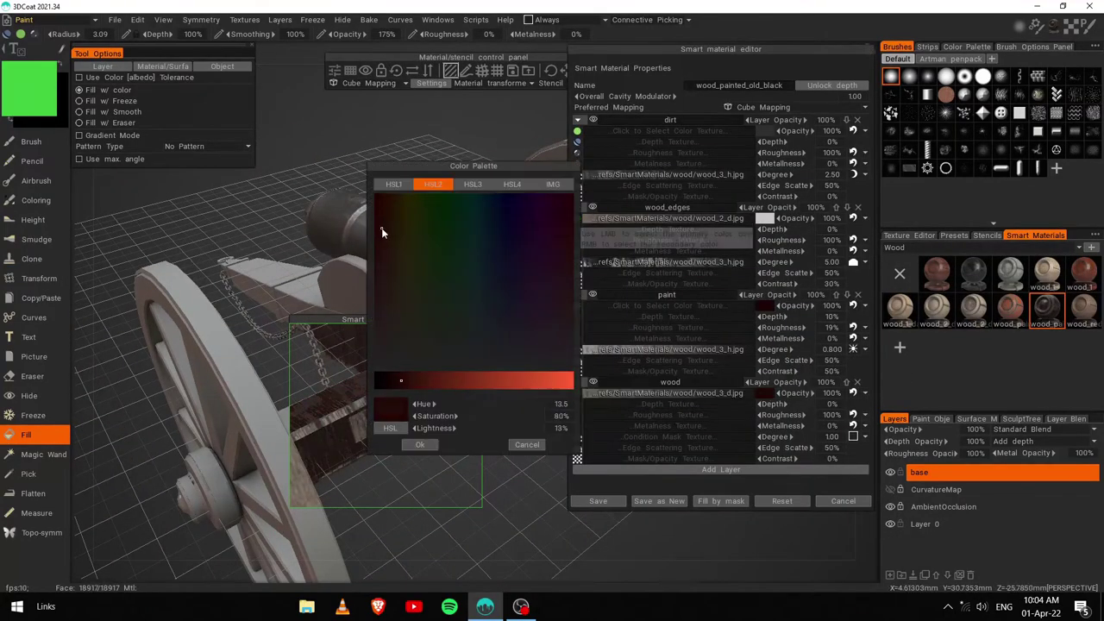
key("Return")
left_click(764, 218)
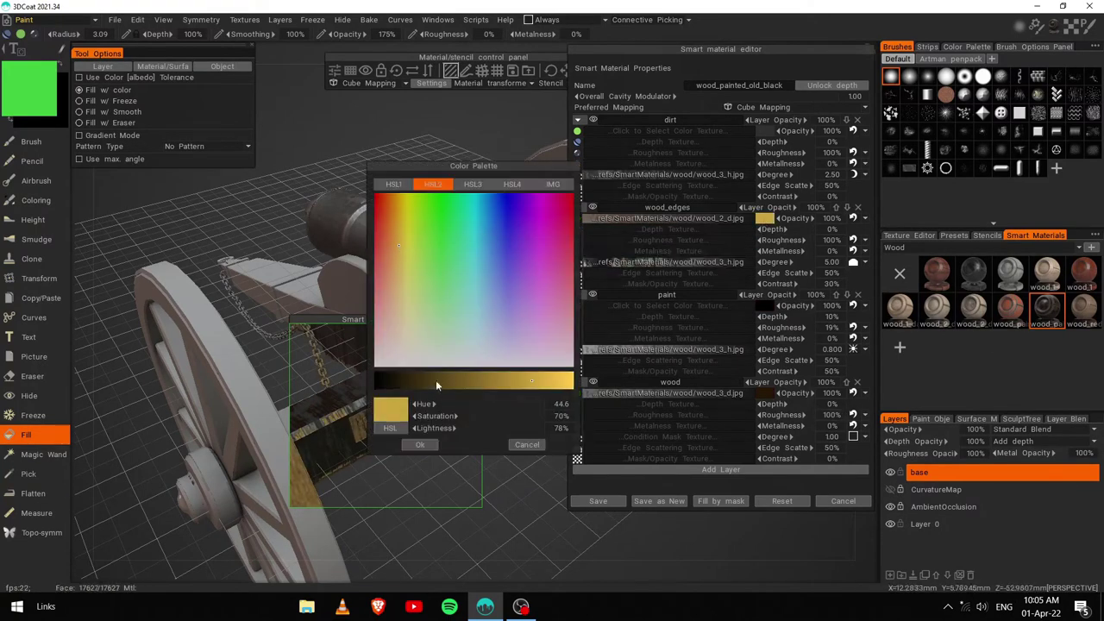
key("Return")
left_click_drag(389, 323, 318, 328)
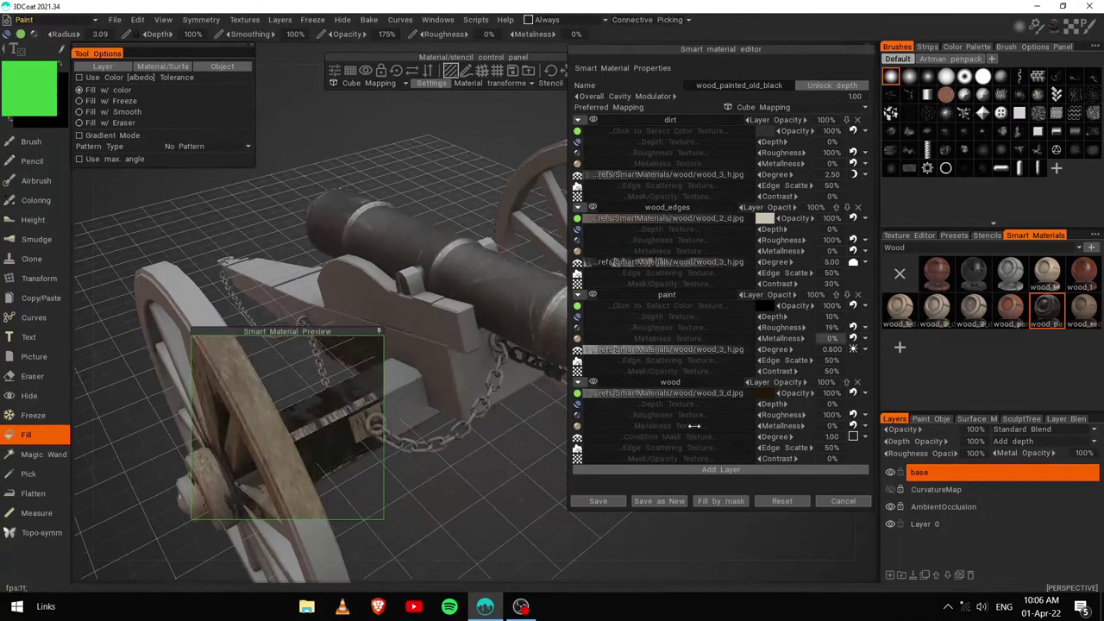
left_click(762, 393)
key("Return")
mouse_move(604, 535)
left_mouse_down()
mouse_move(634, 552)
mouse_move(435, 286)
left_mouse_up()
left_click(597, 501)
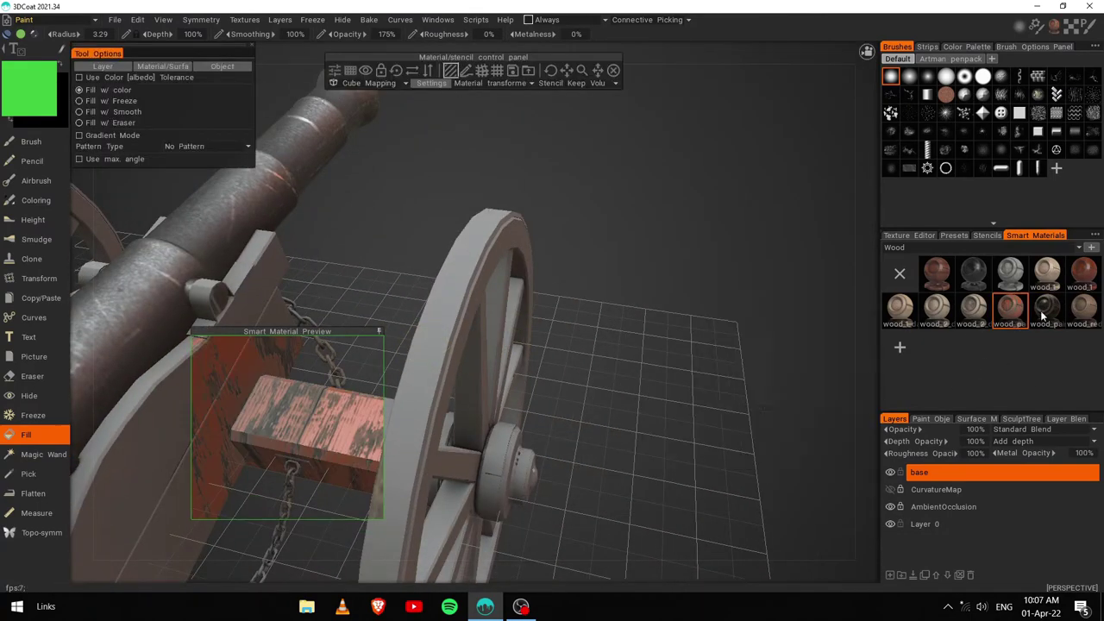
left_click_drag(517, 370, 620, 370)
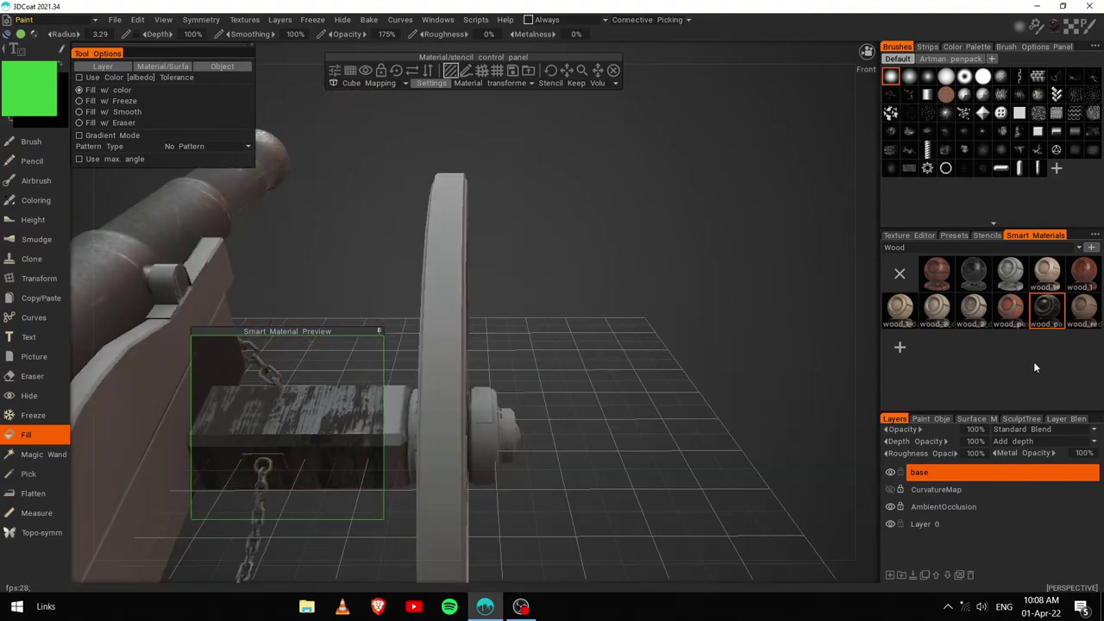
left_click(970, 269)
mouse_move(657, 394)
left_mouse_down()
mouse_move(283, 387)
mouse_move(669, 461)
left_mouse_up()
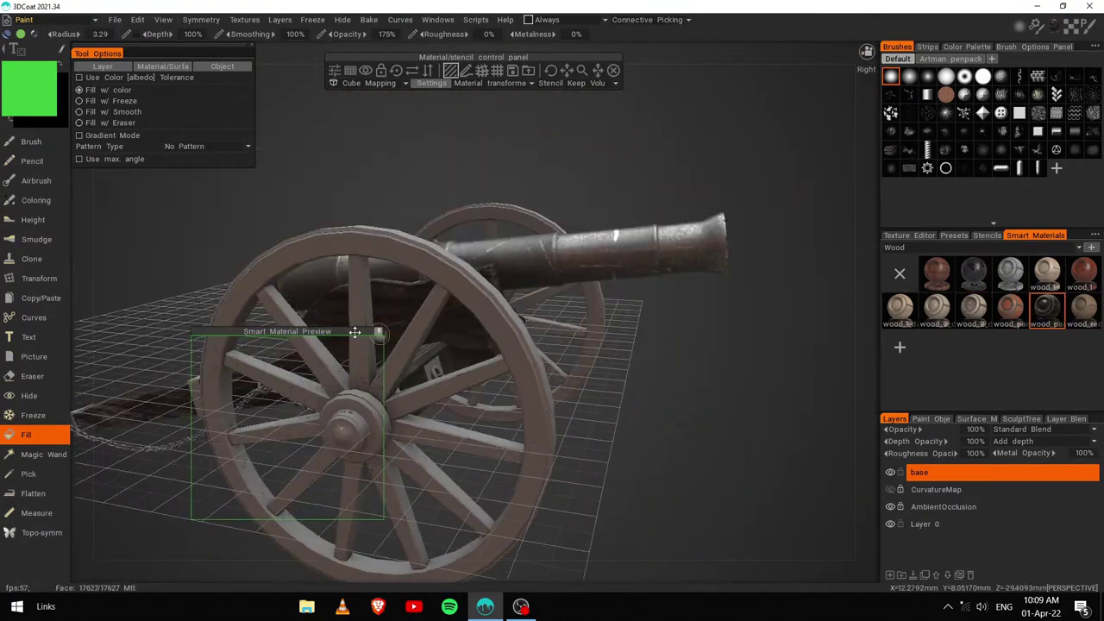
double_click(1049, 317)
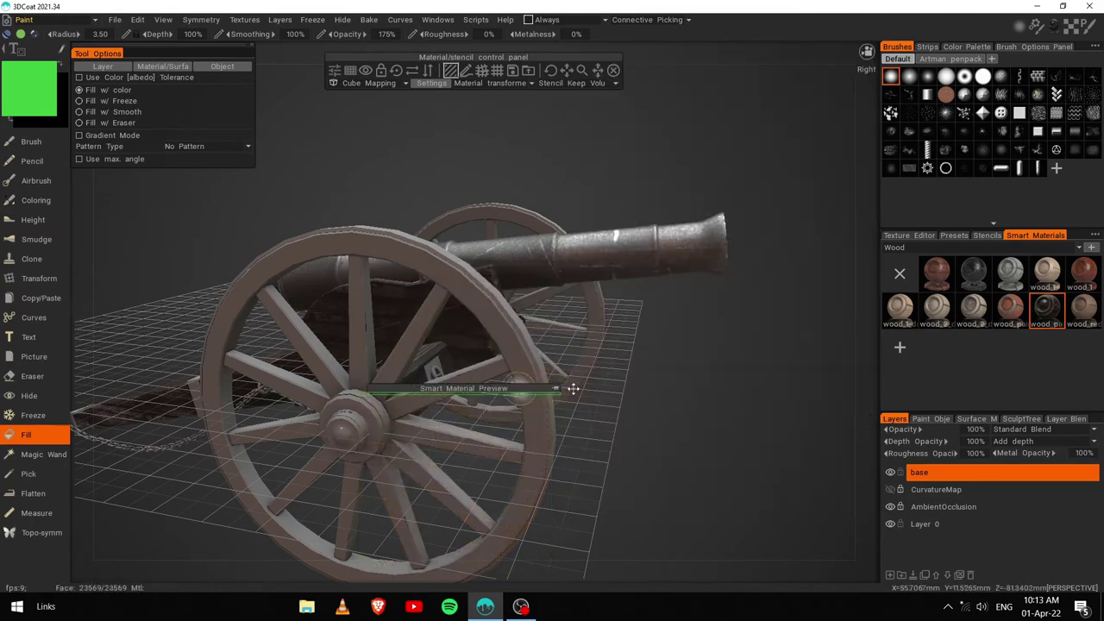
Step: Fill the cannon's wooden parts with the wood smart material and inspect the result
left_click(534, 396)
left_click_drag(604, 431, 647, 462)
scroll(470, 446, "up", 5)
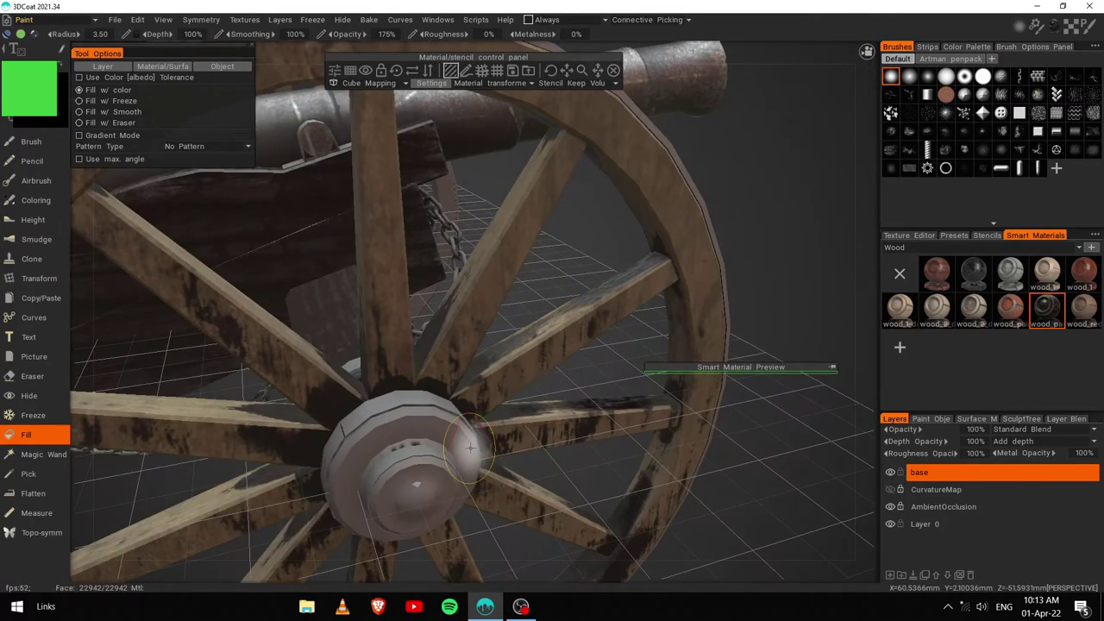
mouse_move(470, 447)
left_mouse_down()
mouse_move(345, 448)
mouse_move(328, 483)
mouse_move(431, 470)
mouse_move(428, 488)
left_mouse_up()
scroll(320, 451, "down", 5)
scroll(328, 499, "up", 5)
scroll(431, 470, "down", 5)
scroll(466, 490, "up", 5)
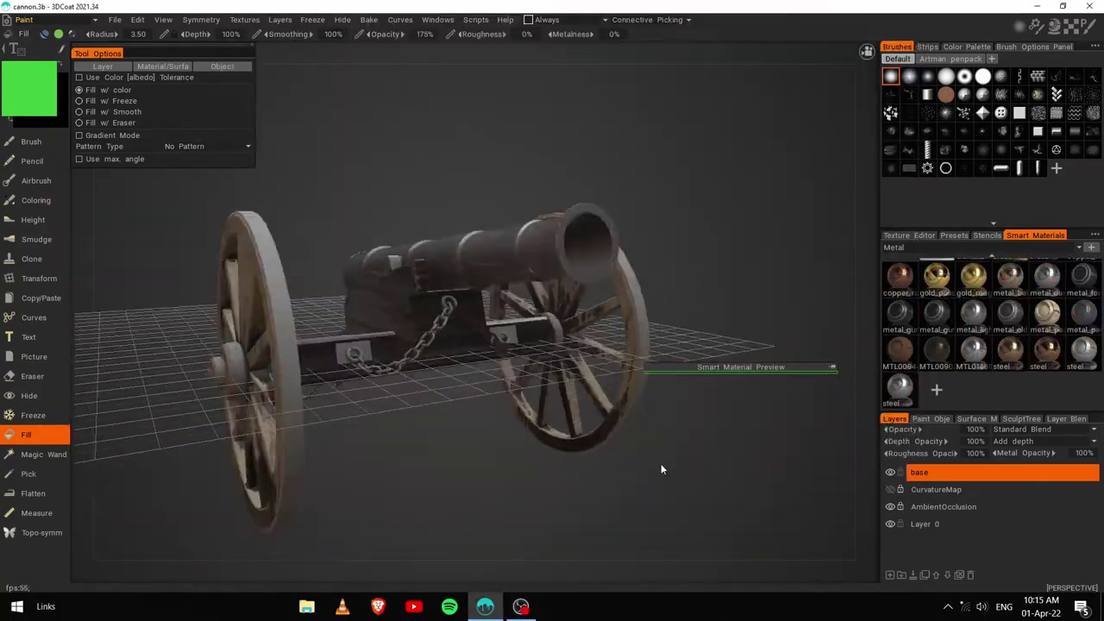
Step: Fill the cannon's metal parts with the metal_gun_old smart material
left_click_drag(753, 366, 715, 365)
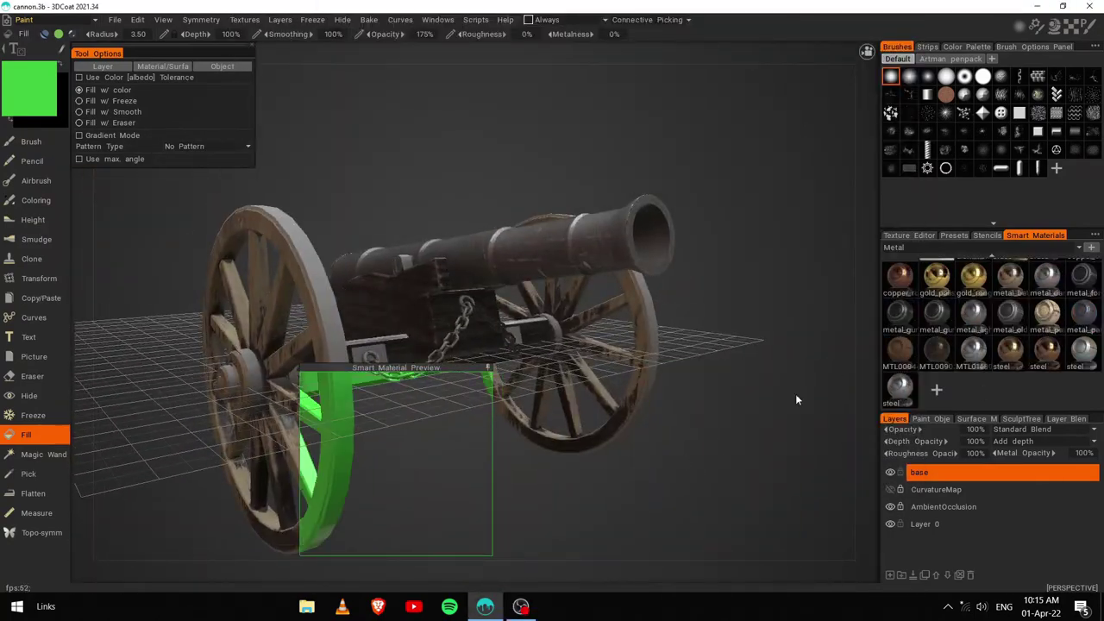
scroll(1038, 388, "up", 2)
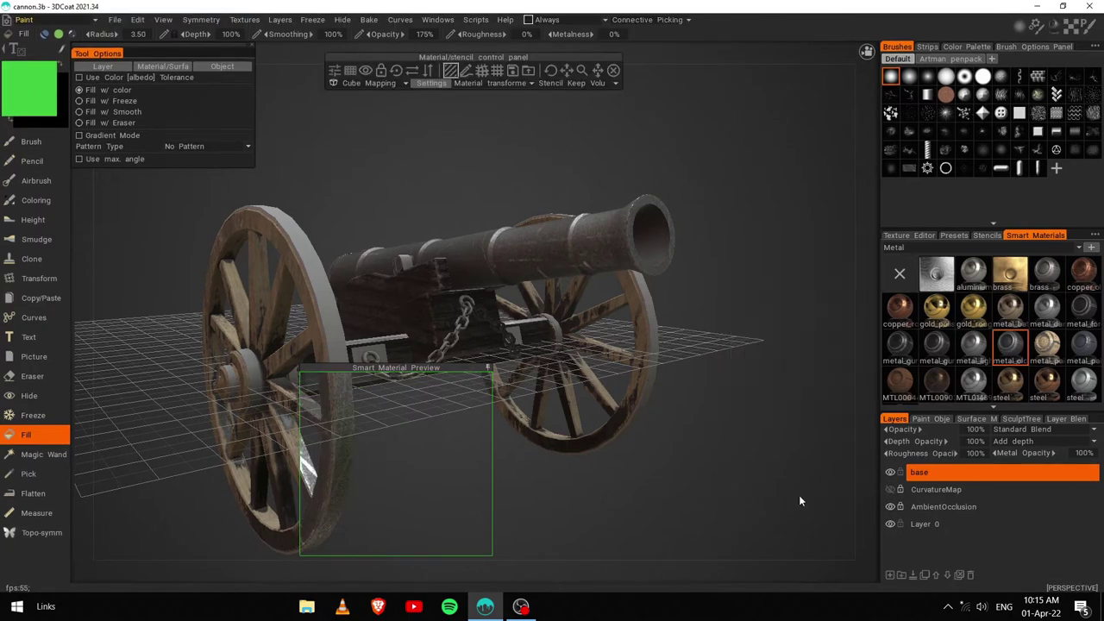
left_click(1083, 345)
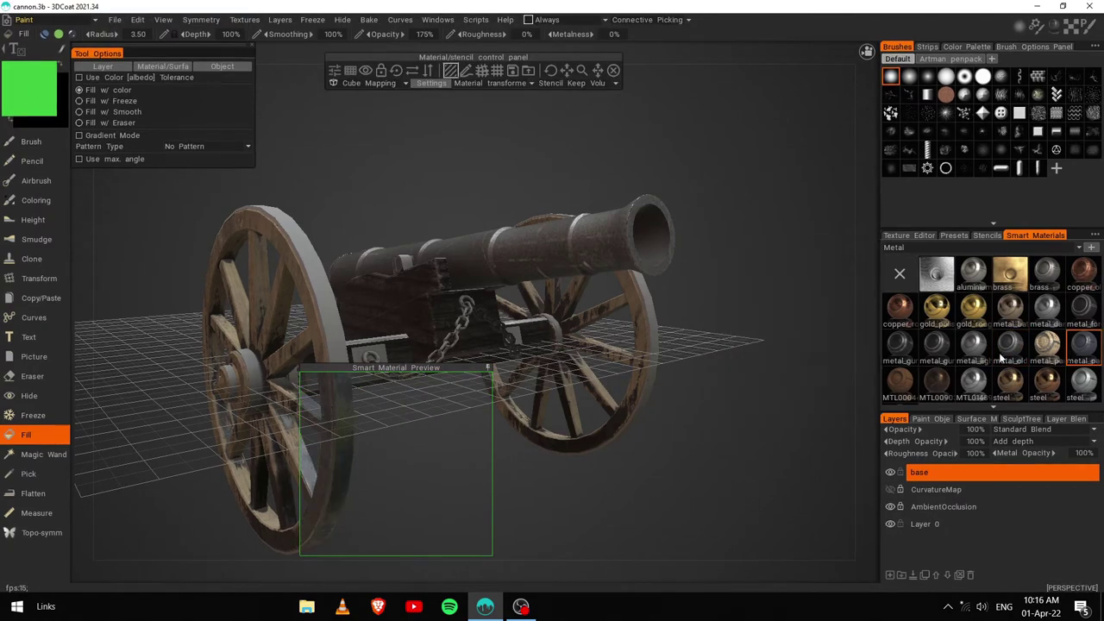
left_click(932, 350)
scroll(935, 353, "down", 1)
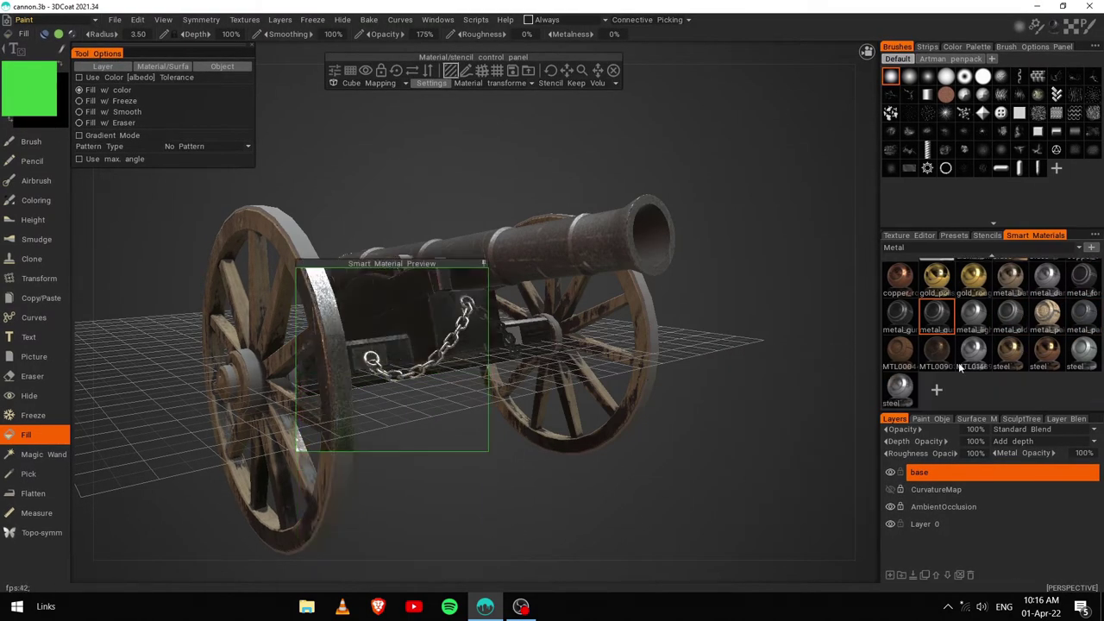
left_click(898, 314)
Step: Inspect the gun-metal chain and carriage from several angles, then switch to freehand painting
mouse_move(406, 483)
right_mouse_down()
mouse_move(472, 512)
mouse_move(438, 472)
mouse_move(263, 398)
right_mouse_up()
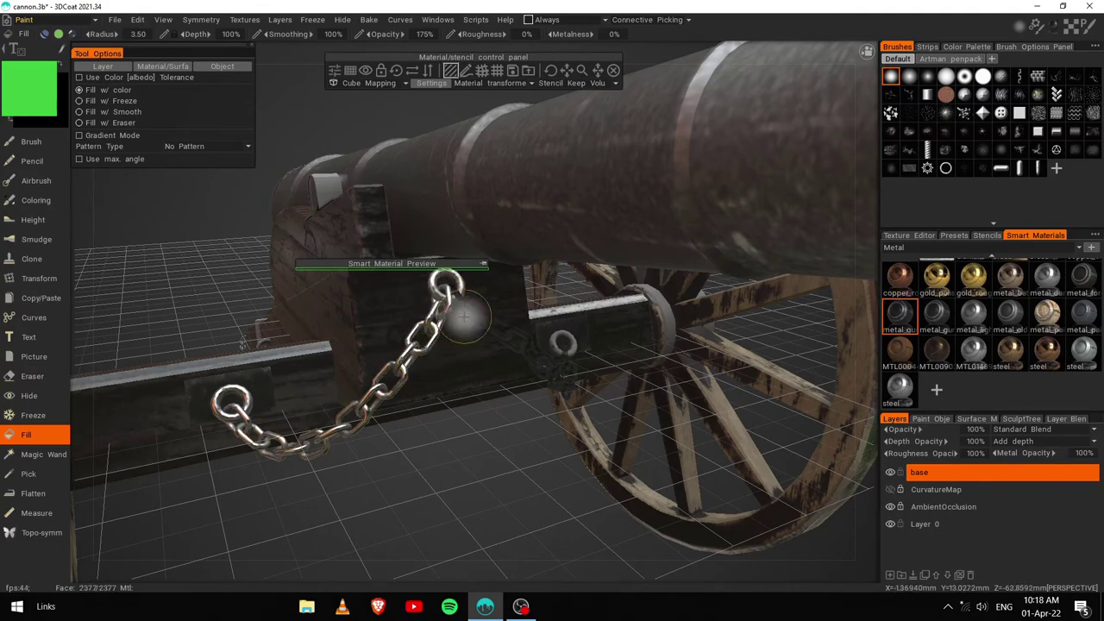
right_click_drag(466, 315, 388, 319)
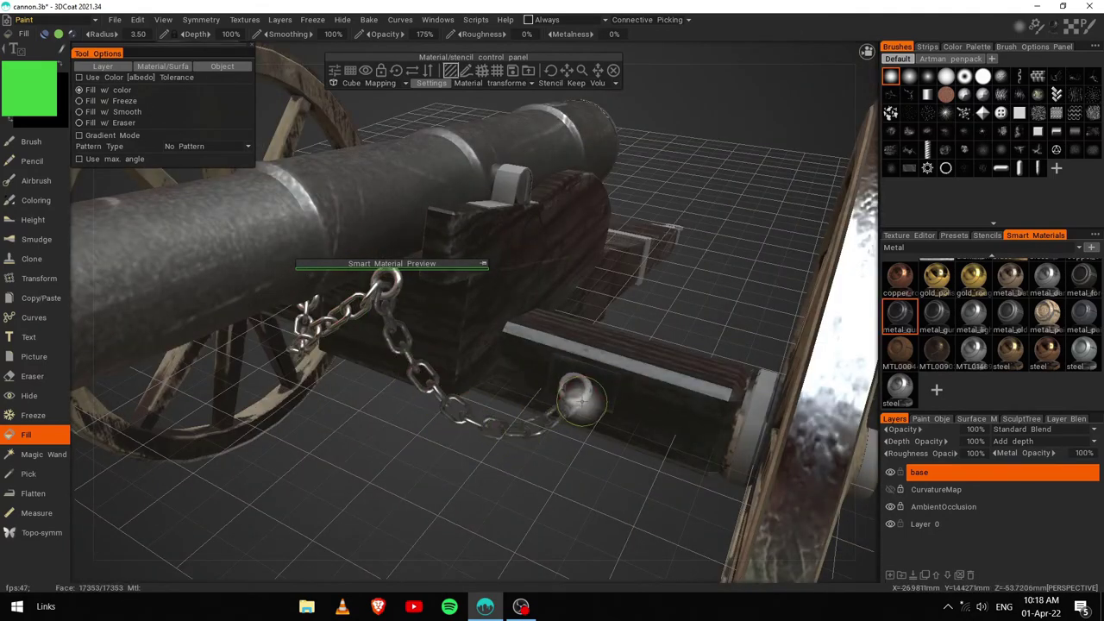
mouse_move(579, 399)
right_mouse_down()
mouse_move(433, 520)
mouse_move(529, 394)
right_mouse_up()
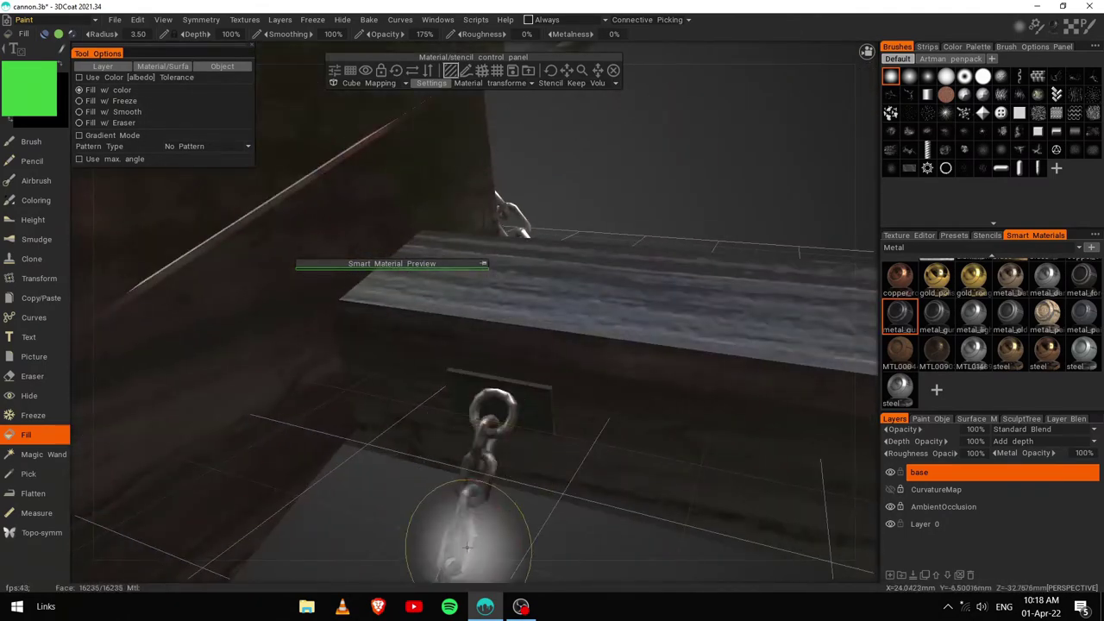
right_click_drag(466, 546, 436, 496)
right_click_drag(385, 573, 492, 384)
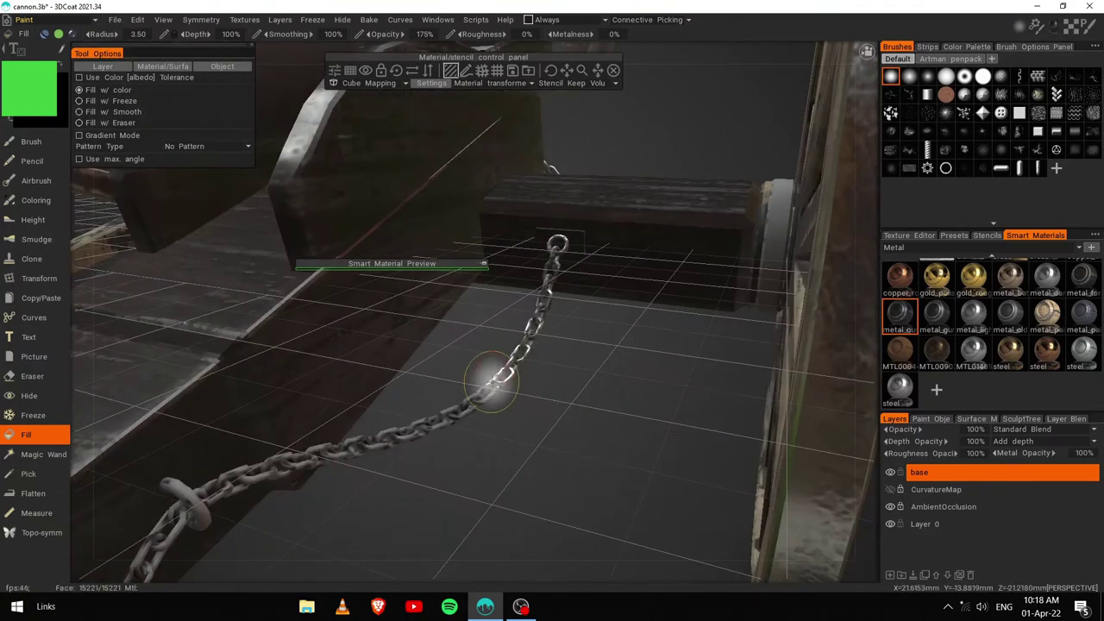
right_click_drag(370, 446, 401, 472)
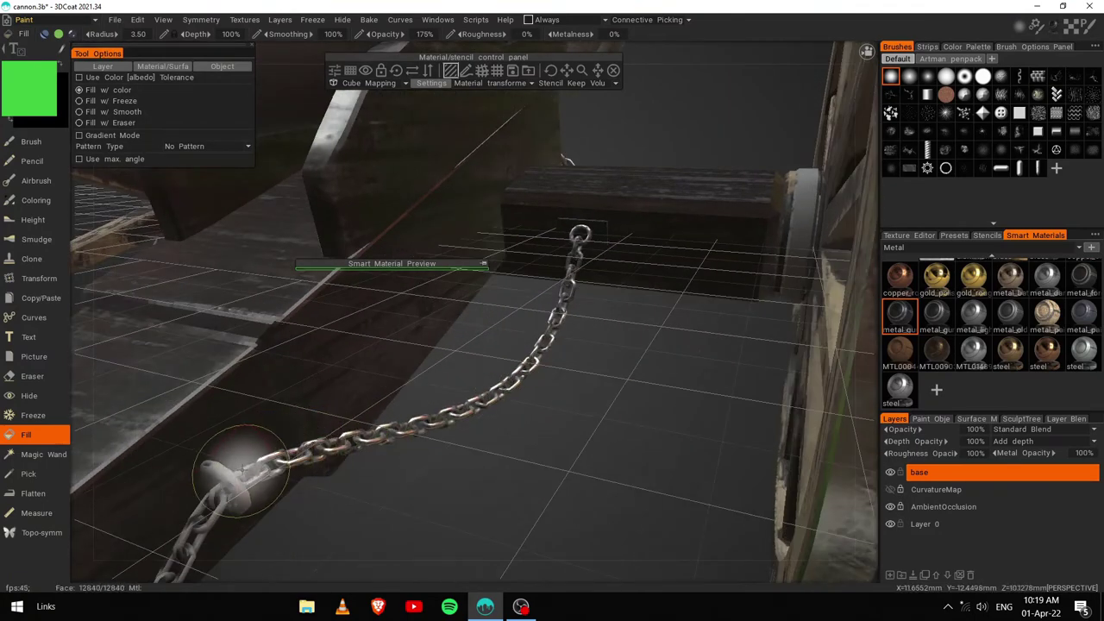
right_click_drag(567, 159, 319, 453)
mouse_move(303, 504)
right_mouse_down()
mouse_move(382, 456)
mouse_move(519, 401)
mouse_move(449, 401)
mouse_move(517, 423)
mouse_move(459, 399)
right_mouse_up()
mouse_move(409, 481)
right_mouse_down()
mouse_move(370, 505)
mouse_move(382, 456)
mouse_move(394, 468)
mouse_move(426, 408)
mouse_move(394, 443)
mouse_move(492, 431)
mouse_move(454, 483)
mouse_move(398, 506)
mouse_move(556, 429)
mouse_move(604, 427)
mouse_move(425, 438)
mouse_move(207, 372)
mouse_move(340, 444)
mouse_move(293, 390)
mouse_move(182, 380)
mouse_move(370, 480)
mouse_move(682, 394)
mouse_move(735, 368)
mouse_move(669, 414)
right_mouse_up()
key("b")
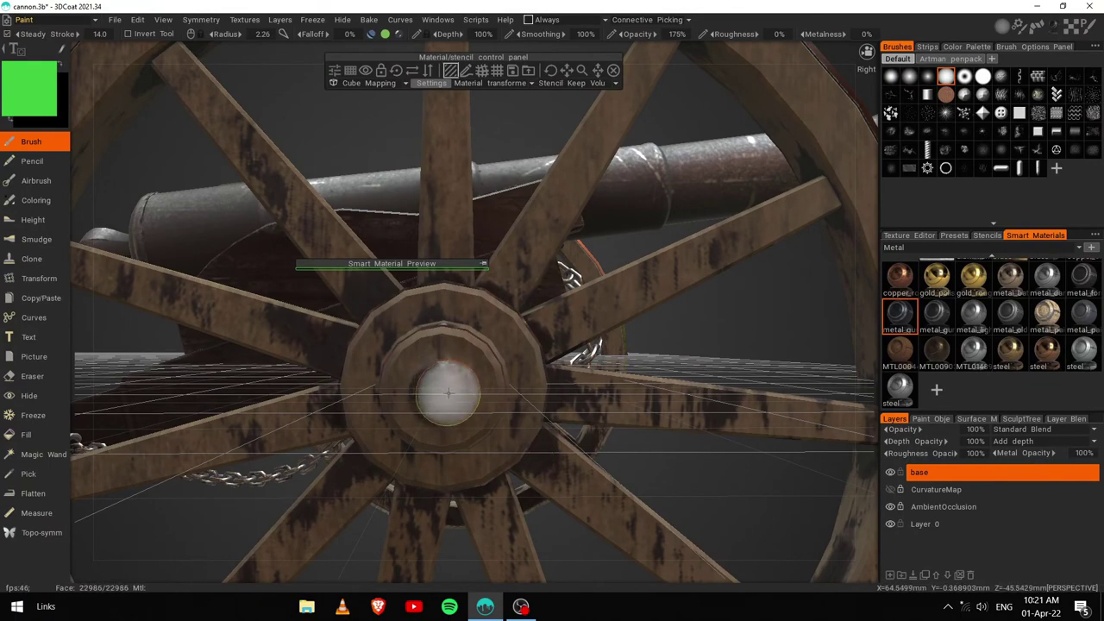
mouse_move(440, 394)
right_mouse_down()
mouse_move(684, 462)
mouse_move(474, 456)
mouse_move(352, 393)
right_mouse_up()
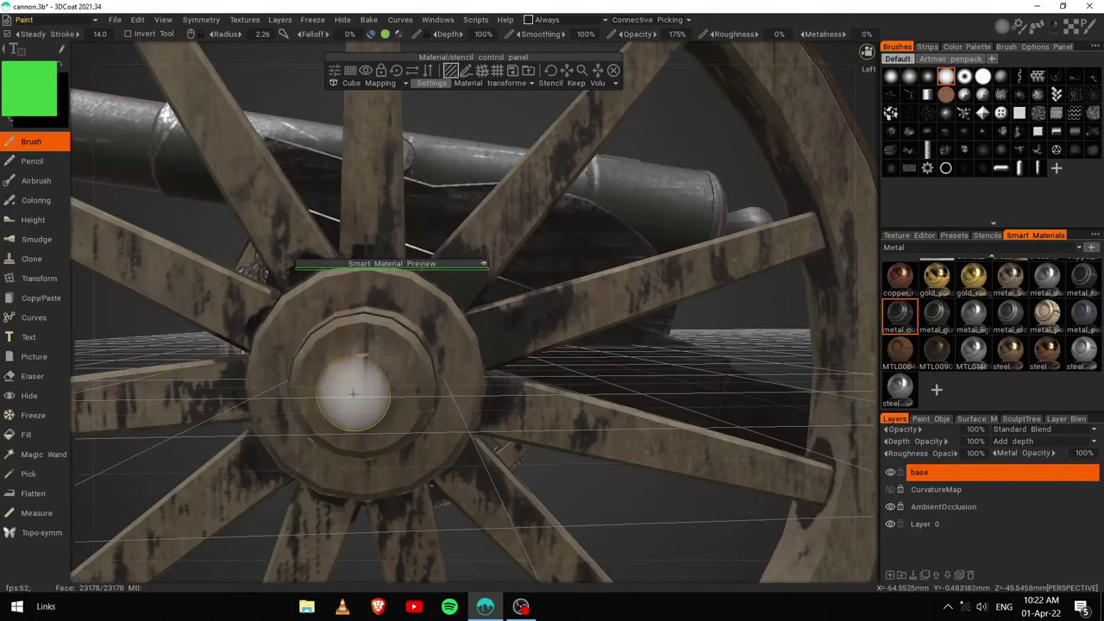
Step: Add a layer named rust, fill the cannon with rust_1, and set its opacity to 30%
left_click(889, 575)
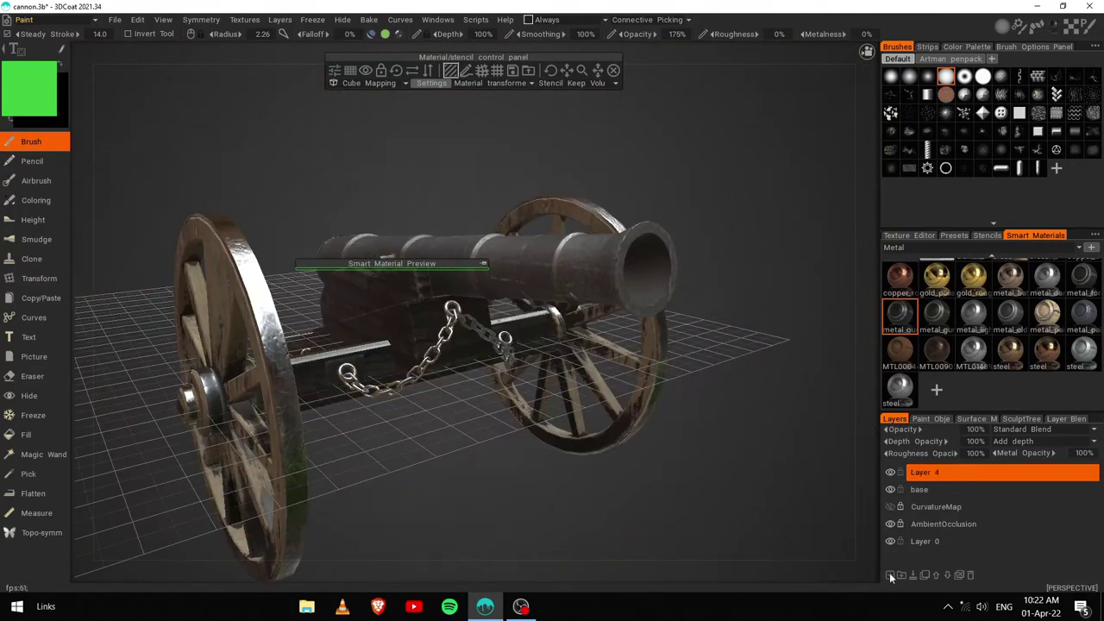
type("rust")
key("Return")
left_click(936, 274)
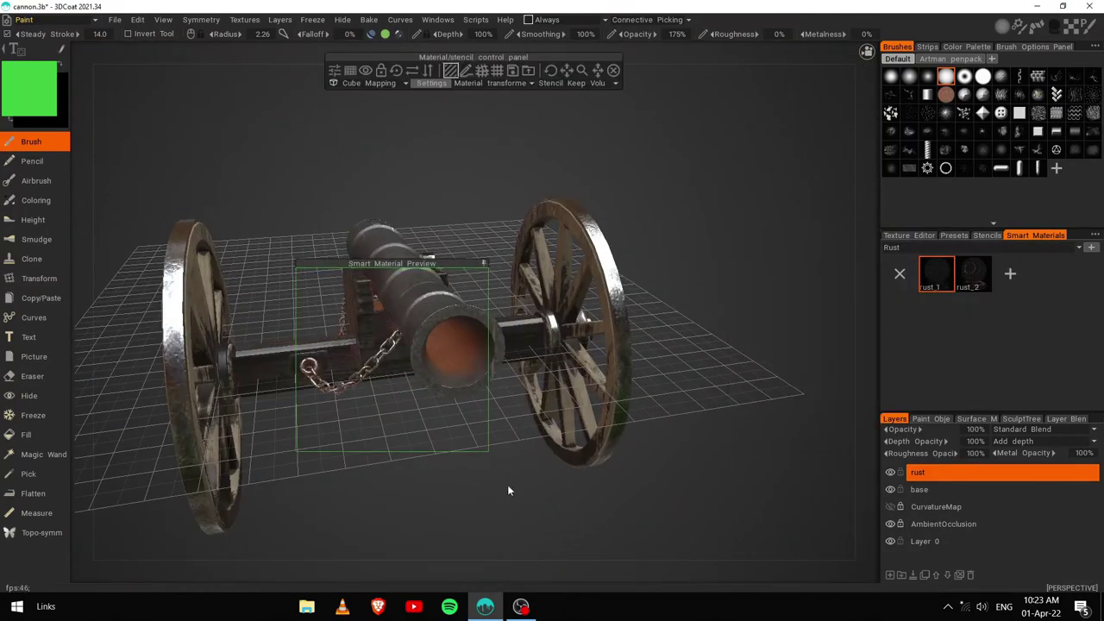
right_click_drag(507, 484, 507, 299)
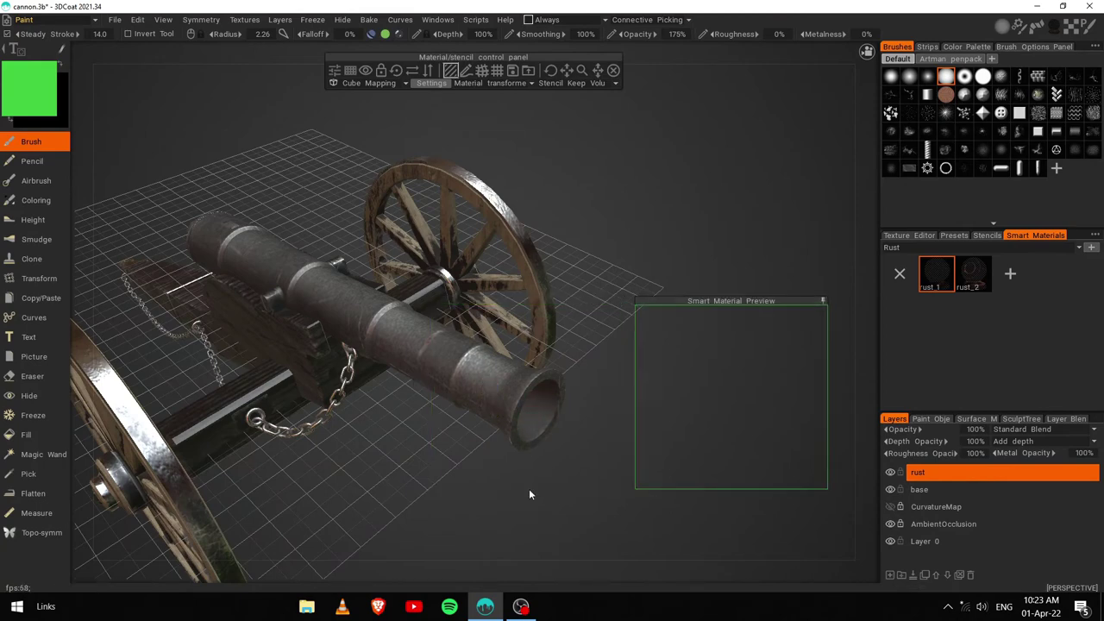
mouse_move(529, 494)
right_mouse_down()
mouse_move(432, 417)
mouse_move(475, 531)
mouse_move(410, 361)
right_mouse_up()
key("f")
left_click(411, 360)
left_click(969, 429)
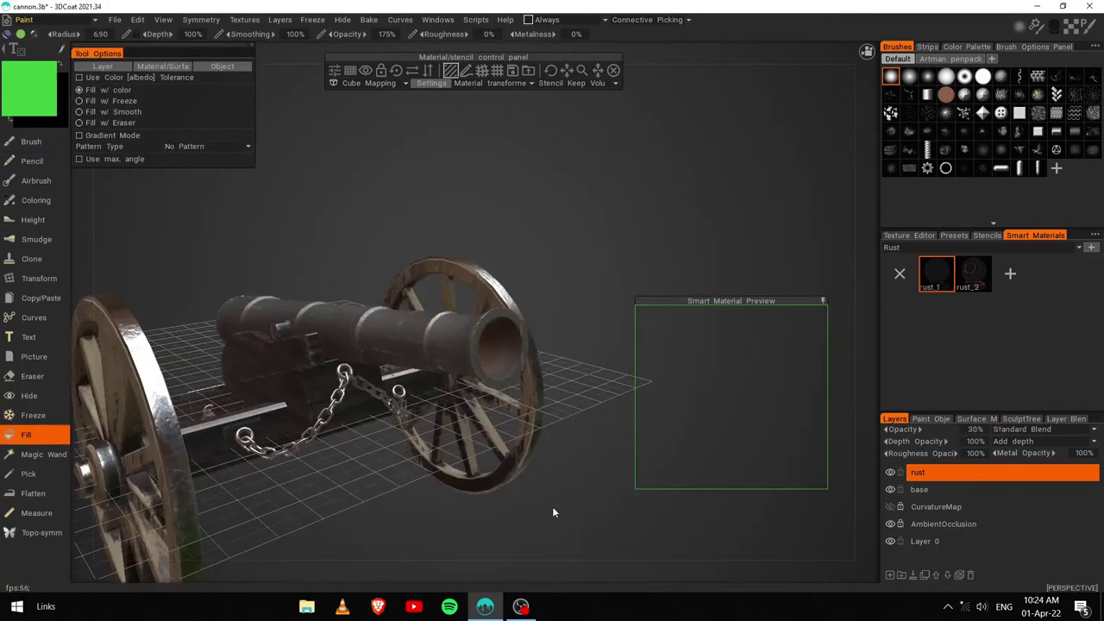
Step: Inspect the rust on the carriage, barrel and right wheel, switching back to freehand painting
mouse_move(552, 512)
right_mouse_down()
mouse_move(448, 491)
mouse_move(379, 500)
right_mouse_up()
scroll(380, 500, "up", 3)
right_click_drag(415, 538, 483, 518)
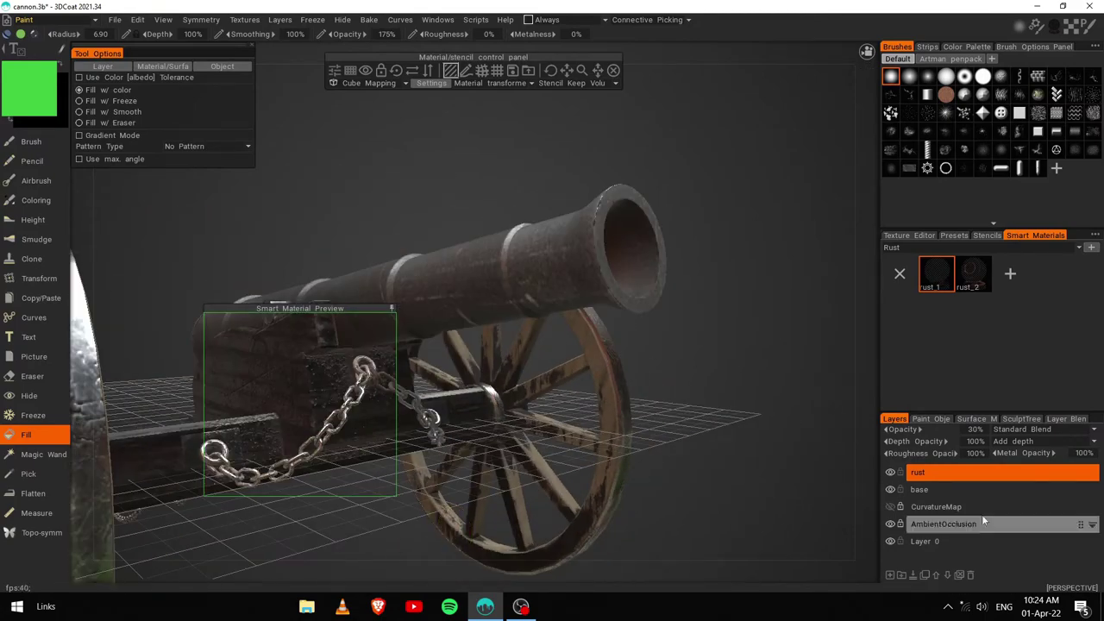
mouse_move(335, 520)
right_mouse_down()
mouse_move(348, 547)
mouse_move(350, 526)
mouse_move(506, 406)
mouse_move(518, 344)
right_mouse_up()
key("b")
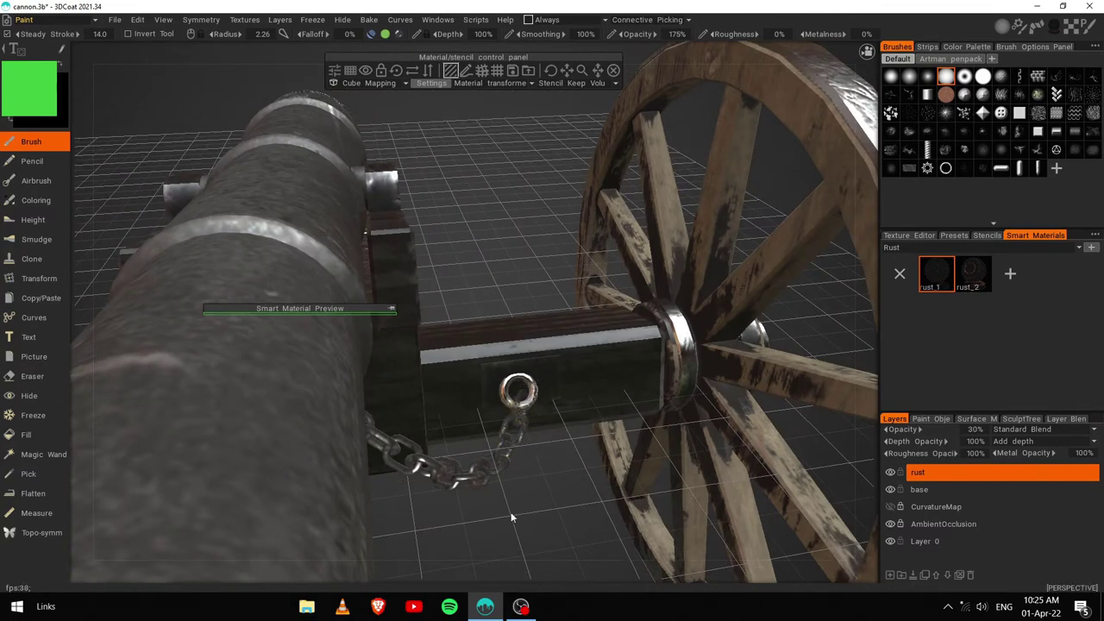
right_click_drag(511, 517, 437, 418, "shift")
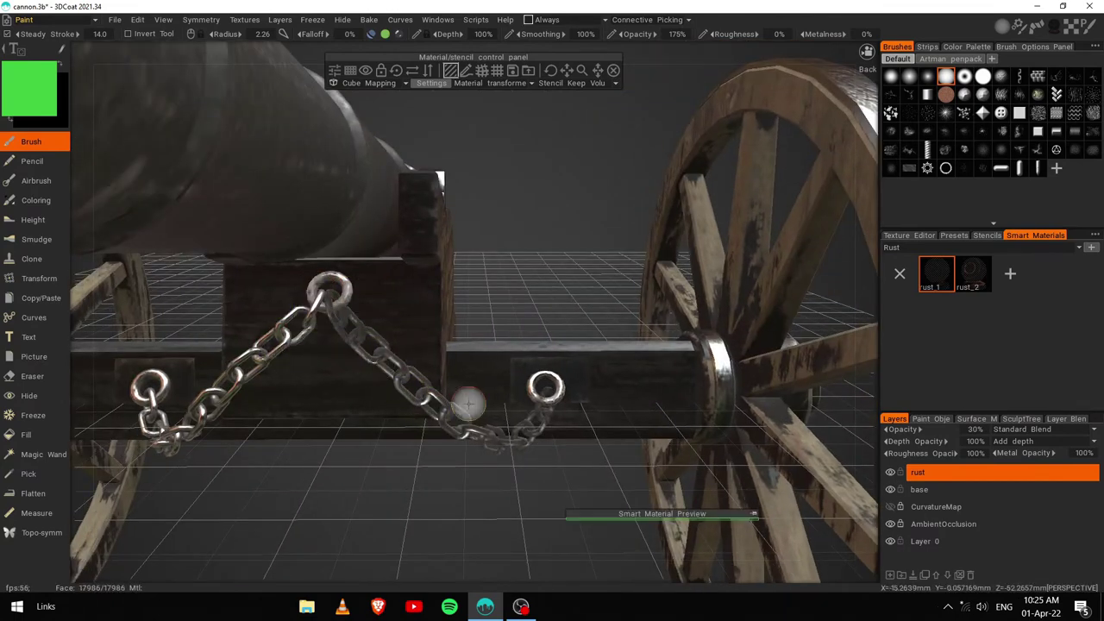
right_click_drag(180, 466, 250, 448)
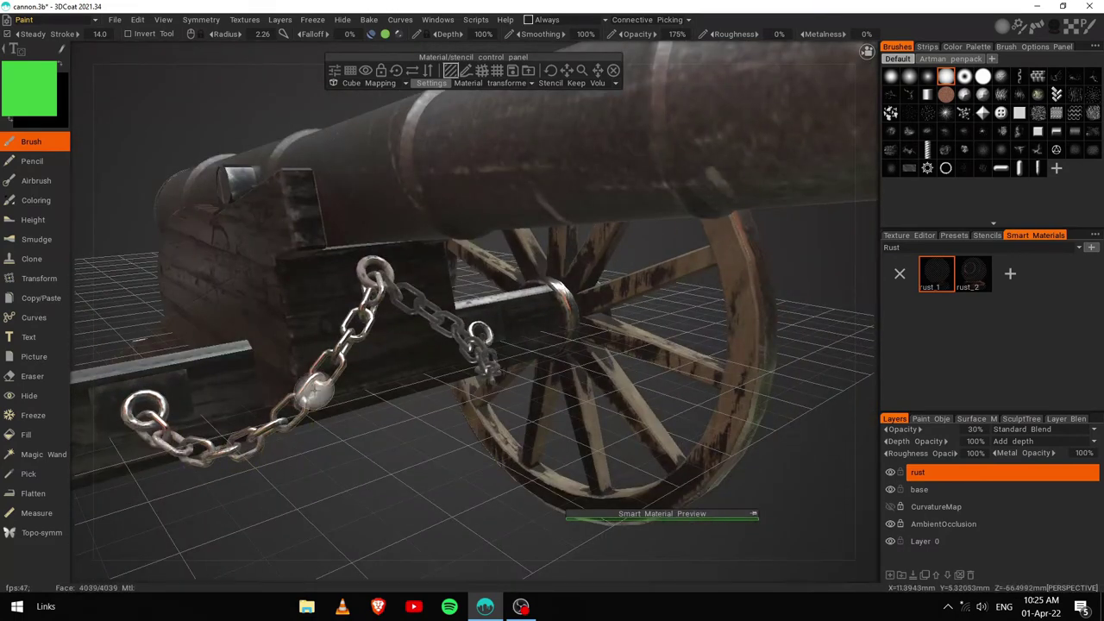
mouse_move(414, 311)
right_mouse_down()
mouse_move(407, 442)
mouse_move(586, 485)
right_mouse_up()
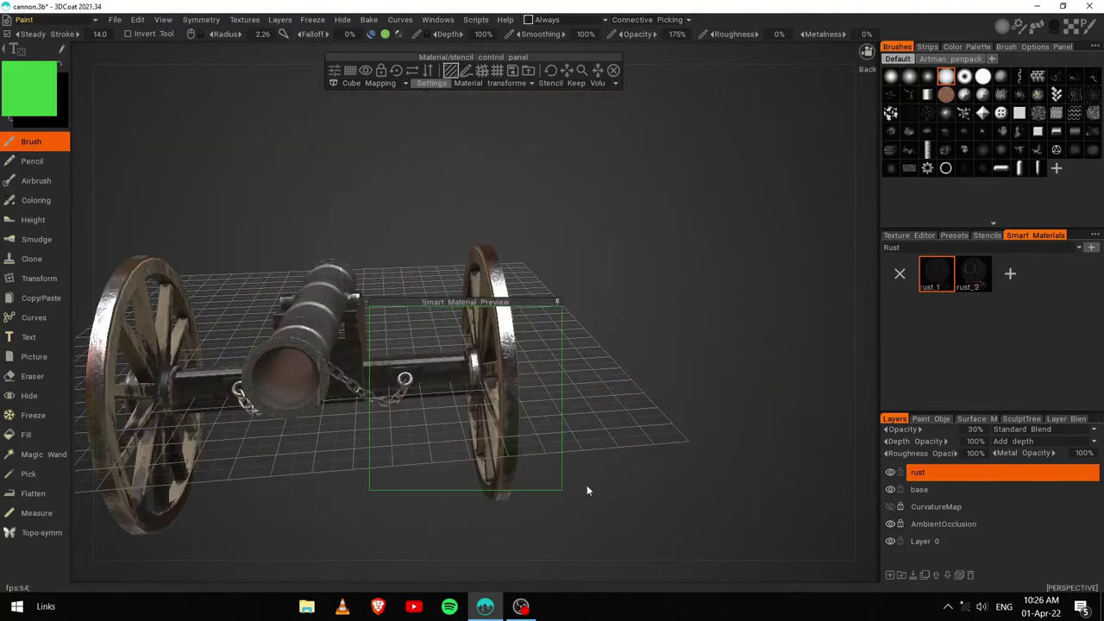
scroll(587, 484, "up", 3)
mouse_move(611, 415)
right_mouse_down("shift")
mouse_move(557, 306)
mouse_move(693, 349)
mouse_move(407, 380)
mouse_move(579, 437)
mouse_move(565, 278)
mouse_move(389, 444)
mouse_move(176, 434)
mouse_move(461, 377)
mouse_move(414, 302)
mouse_move(457, 491)
mouse_move(332, 336)
mouse_move(207, 406)
mouse_move(277, 429)
mouse_move(591, 437)
mouse_move(591, 283)
mouse_move(505, 394)
mouse_move(377, 422)
mouse_move(458, 398)
right_mouse_up("shift")
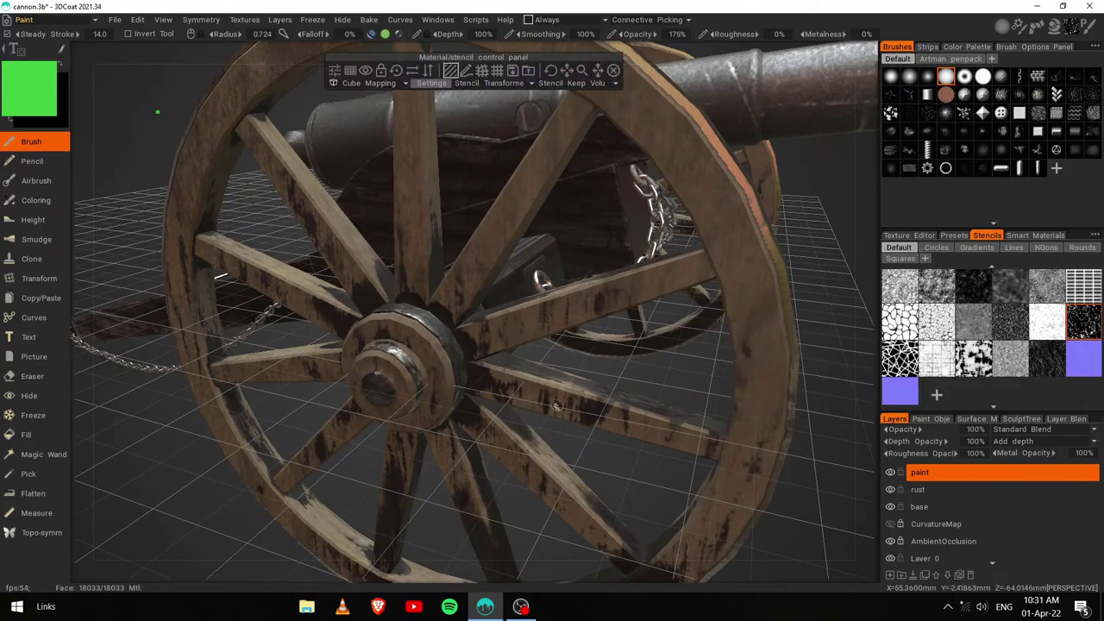
Step: Pick black as the paint colour and the paint_2 smart material from the Paints category
left_click(420, 445)
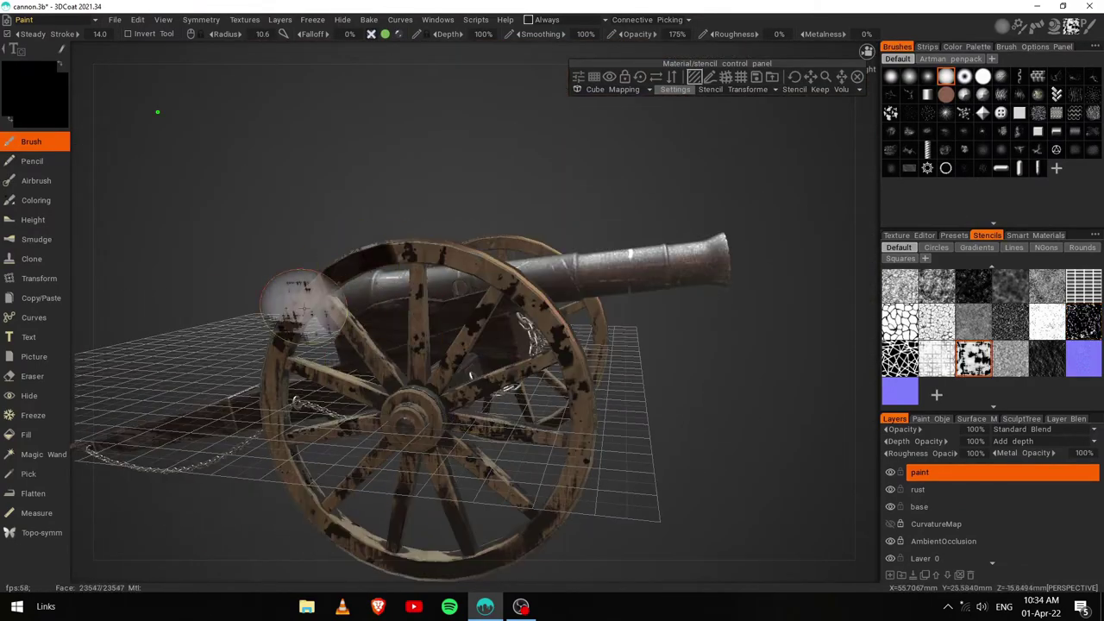
mouse_move(653, 488)
left_mouse_down()
mouse_move(202, 574)
mouse_move(412, 488)
left_mouse_up()
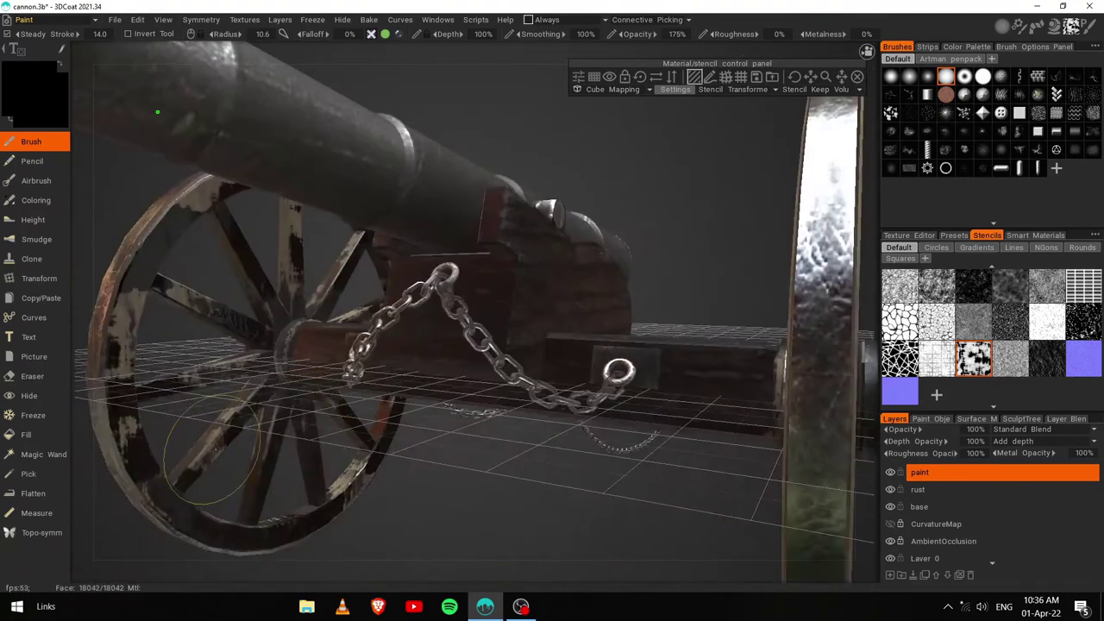
left_click(1035, 234)
left_click(1046, 274)
left_click(26, 434)
left_click(31, 141)
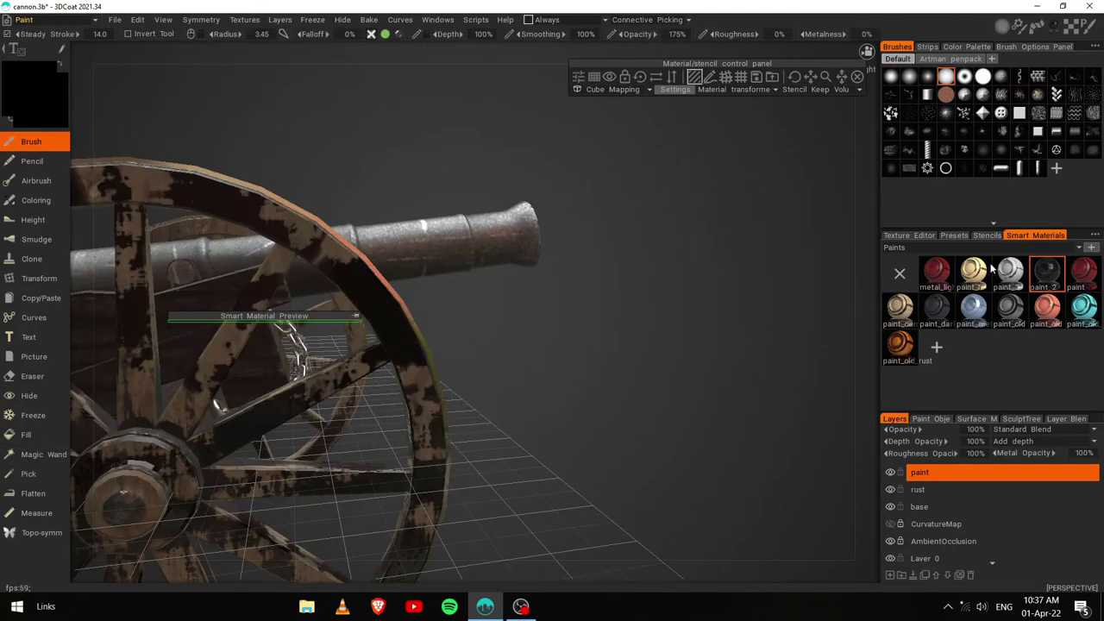
Step: Orbit and zoom in on the wheel front, rim, axle and chain
mouse_move(172, 259)
left_mouse_down()
mouse_move(381, 190)
mouse_move(580, 488)
left_mouse_up()
mouse_move(480, 302)
left_mouse_down()
mouse_move(500, 410)
mouse_move(431, 450)
left_mouse_up()
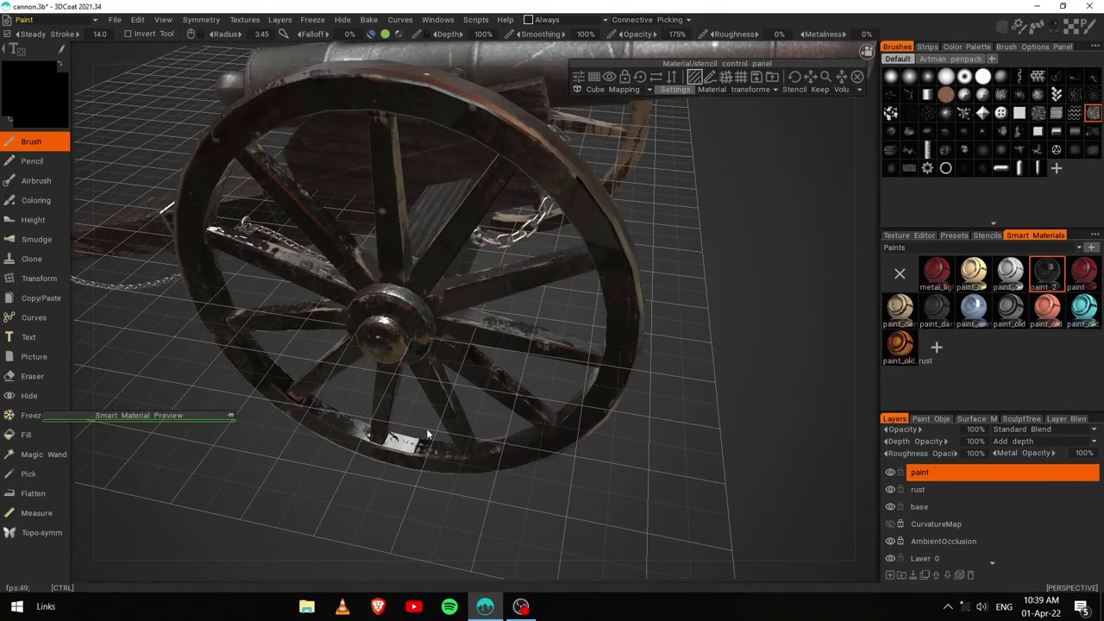
left_click_drag(426, 434, 470, 317)
mouse_move(345, 367)
left_mouse_down()
mouse_move(185, 172)
mouse_move(148, 369)
mouse_move(168, 328)
mouse_move(509, 327)
left_mouse_up()
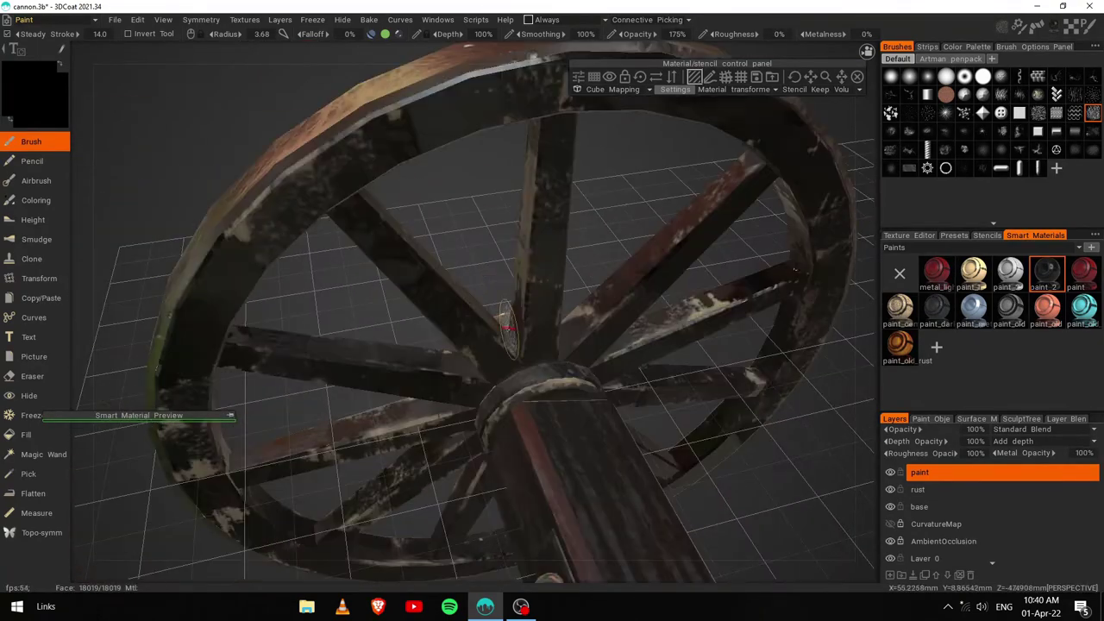
mouse_move(244, 511)
left_mouse_down()
mouse_move(384, 448)
mouse_move(583, 274)
mouse_move(808, 426)
left_mouse_up()
scroll(808, 426, "up", 3)
scroll(808, 426, "up", 2)
scroll(778, 422, "down", 2)
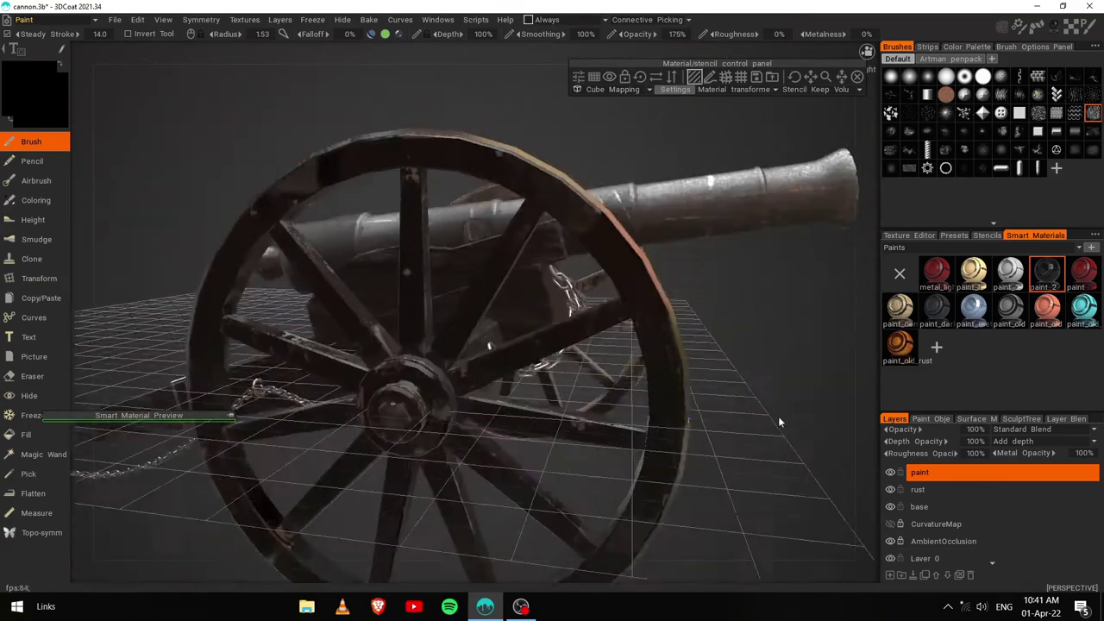
scroll(778, 423, "down", 2)
Step: Check the wheel hub, barrel and axle block up close, then the whole cannon side
mouse_move(661, 475)
left_mouse_down()
mouse_move(961, 478)
mouse_move(688, 144)
mouse_move(601, 443)
left_mouse_up()
scroll(600, 442, "down", 3)
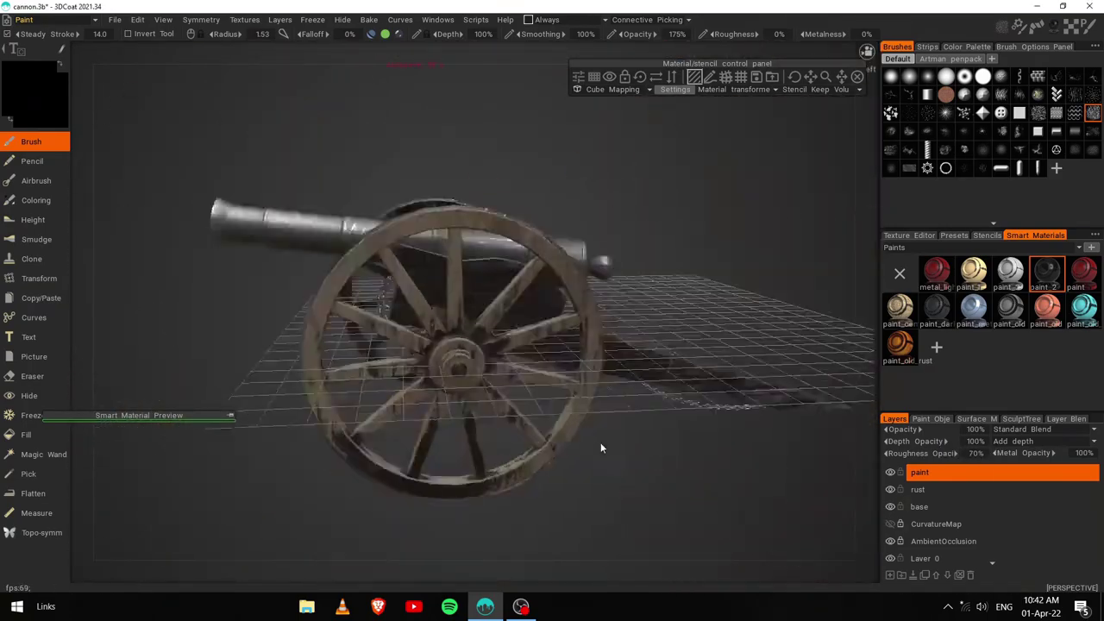
scroll(600, 443, "up", 3)
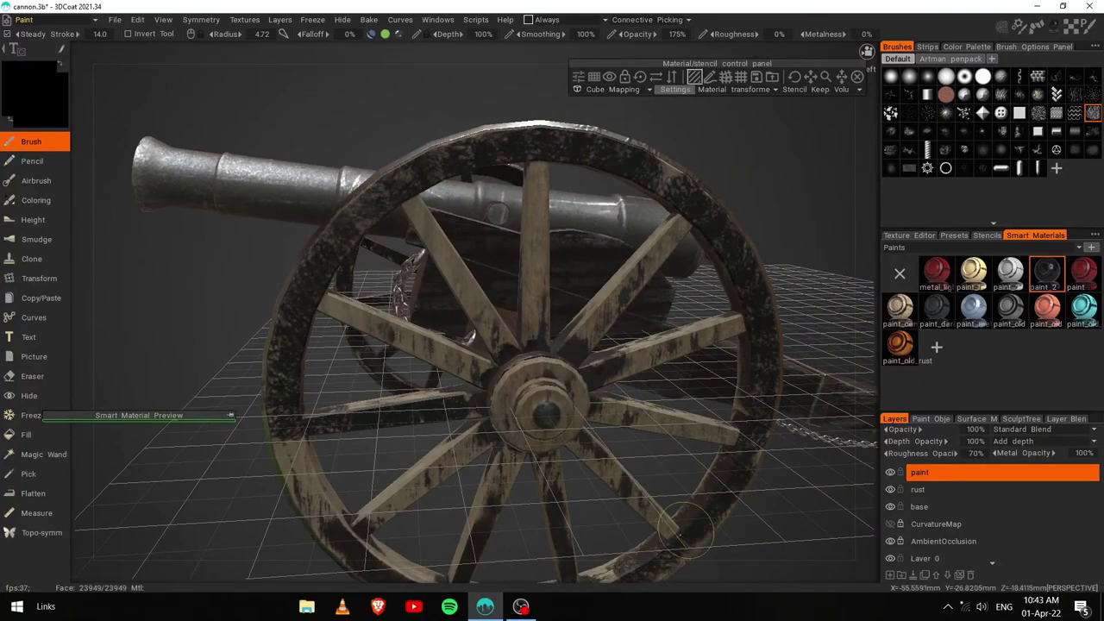
left_click_drag(388, 212, 562, 445)
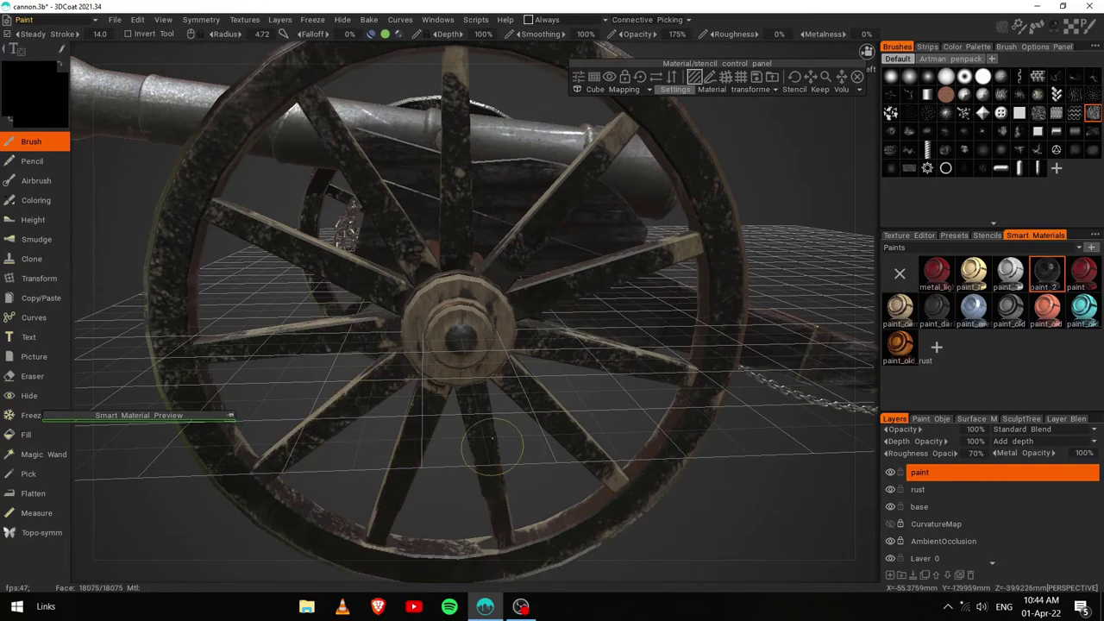
right_click_drag(491, 444, 409, 466)
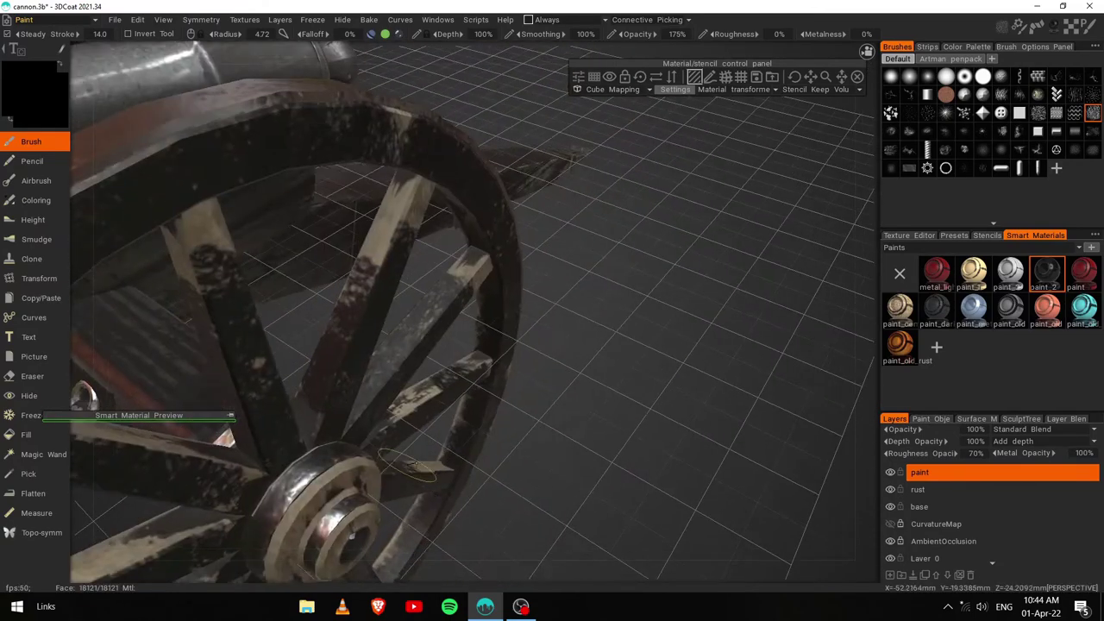
left_click_drag(409, 465, 695, 374)
mouse_move(534, 373)
right_mouse_down()
mouse_move(368, 475)
mouse_move(613, 268)
right_mouse_up()
mouse_move(613, 268)
left_mouse_down()
mouse_move(280, 371)
mouse_move(406, 389)
left_mouse_up()
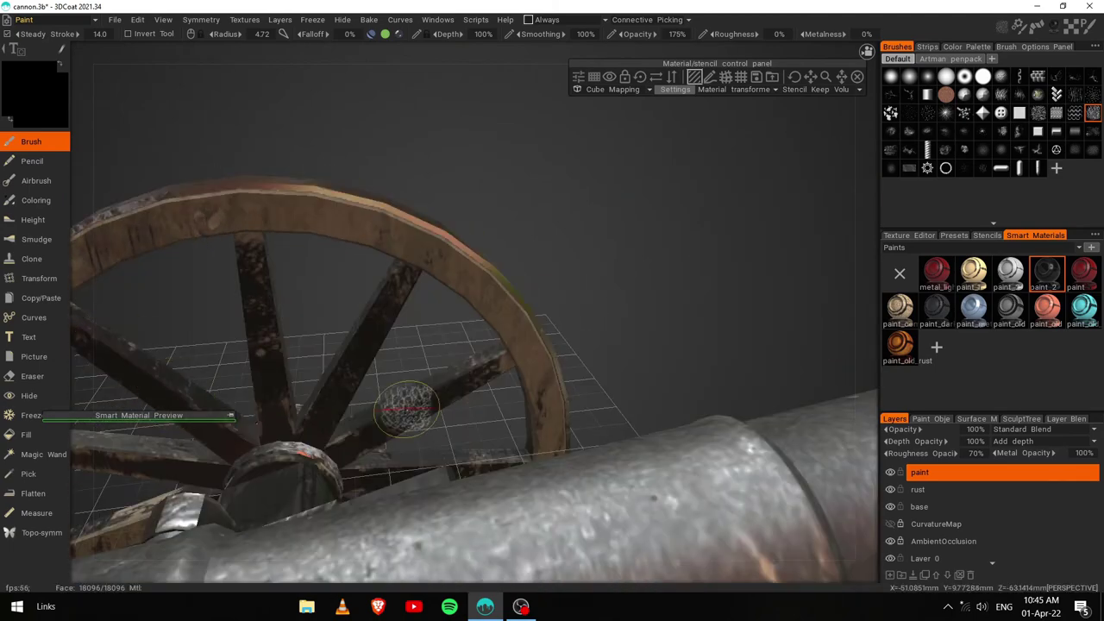
mouse_move(407, 389)
right_mouse_down()
mouse_move(382, 263)
mouse_move(311, 414)
right_mouse_up()
left_click_drag(310, 414, 363, 391)
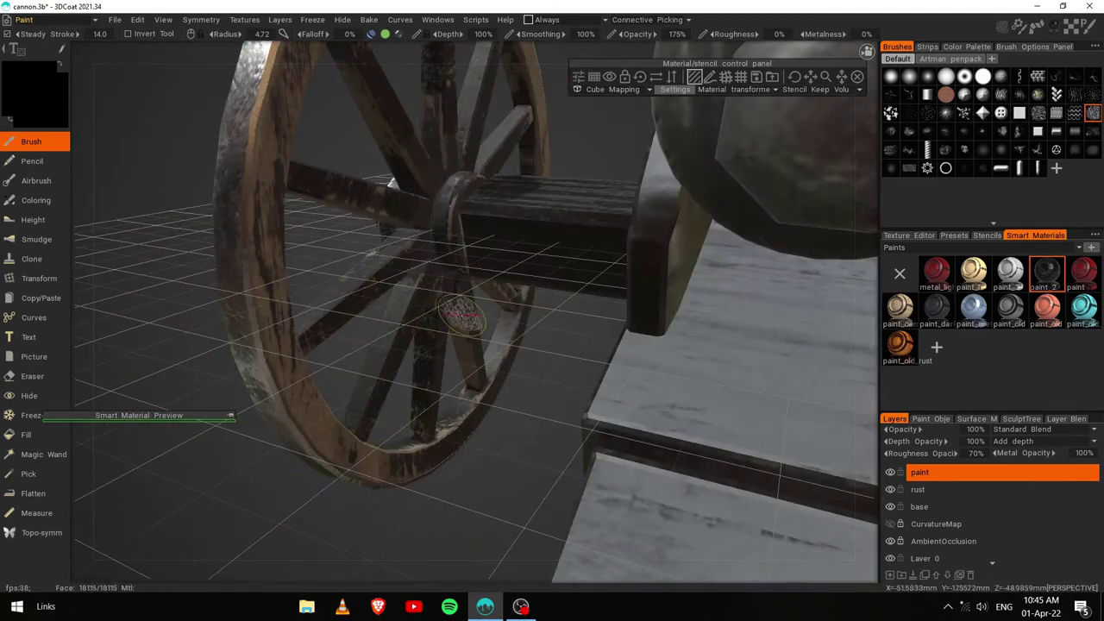
mouse_move(276, 335)
left_mouse_down()
mouse_move(147, 394)
mouse_move(402, 170)
left_mouse_up()
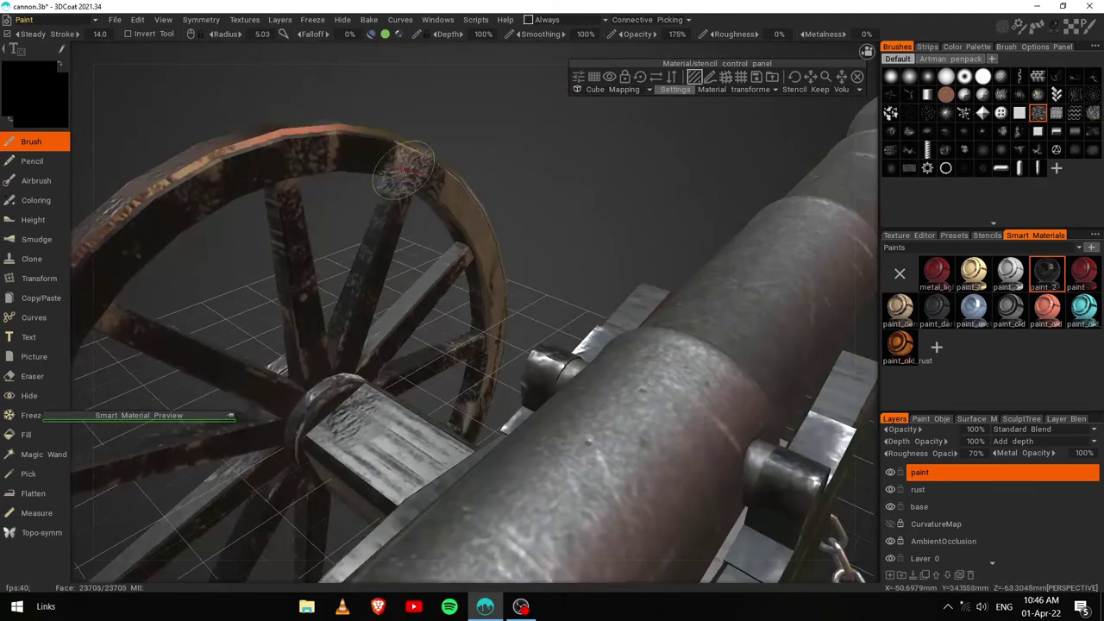
mouse_move(548, 207)
left_mouse_down()
mouse_move(407, 303)
mouse_move(481, 520)
left_mouse_up()
right_click_drag(481, 521, 504, 516)
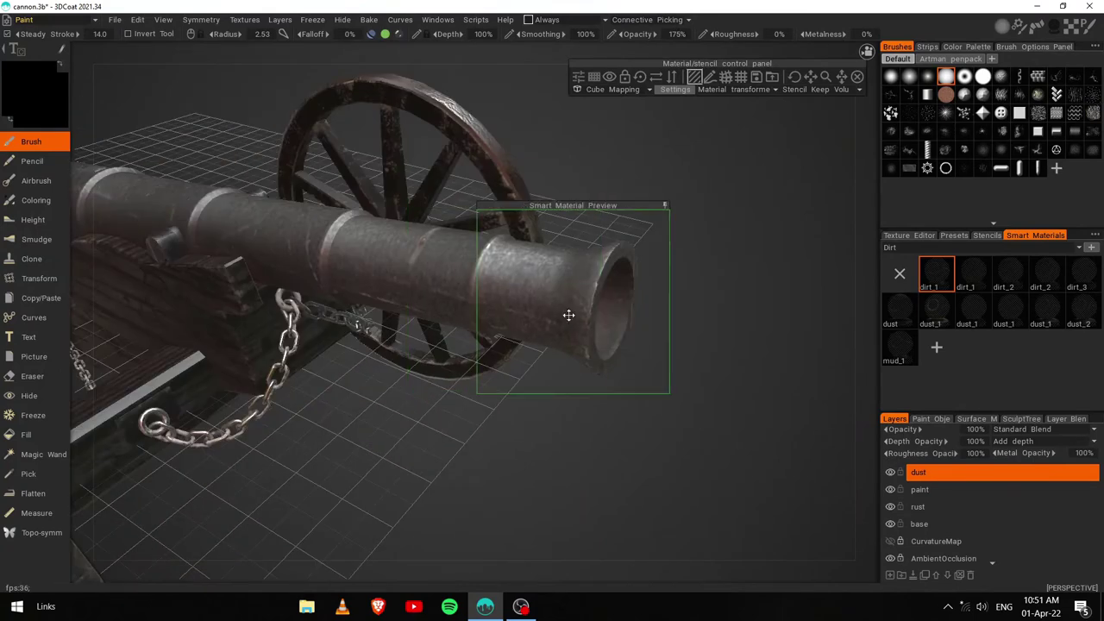
Step: Preview the dirt_1, dust_1 and mud_1 smart materials on the cannon
left_click(972, 274)
mouse_move(1041, 274)
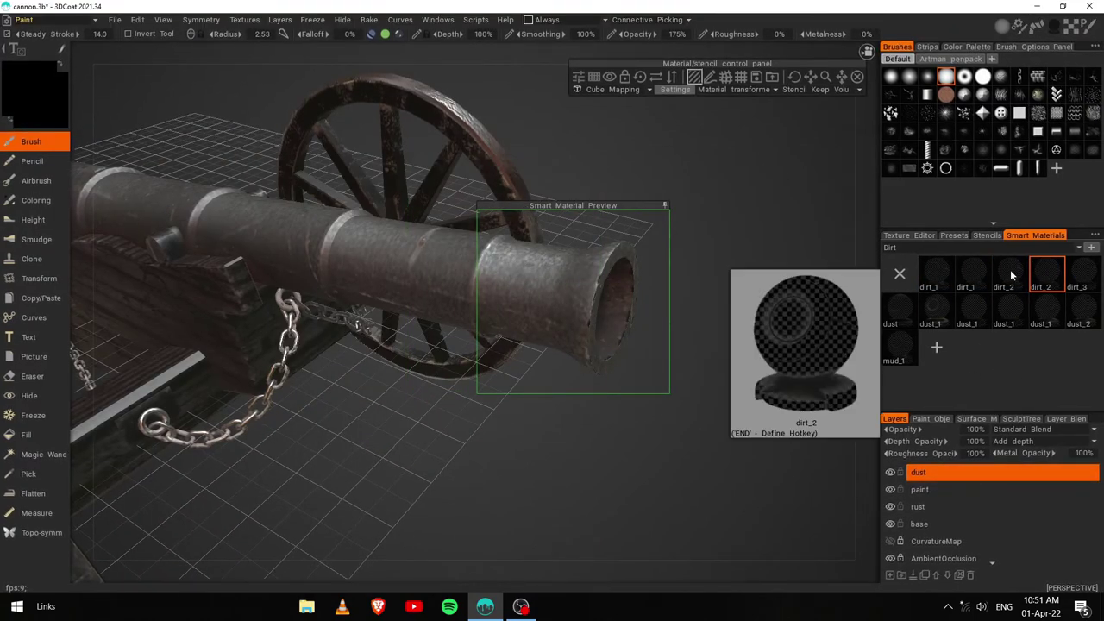
left_click(967, 307)
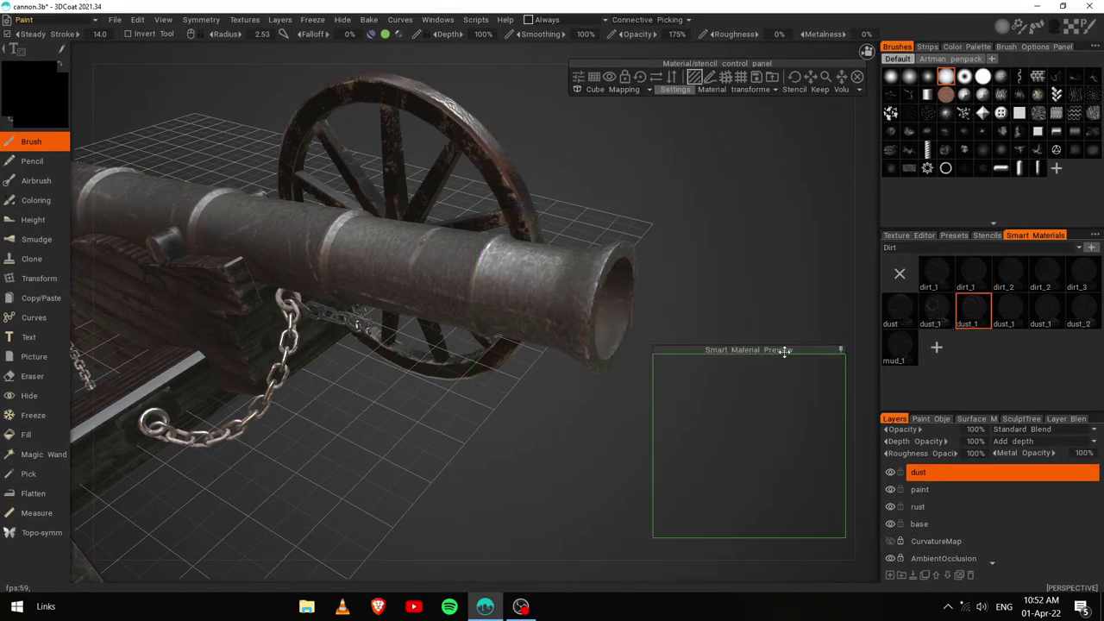
left_click(1051, 307)
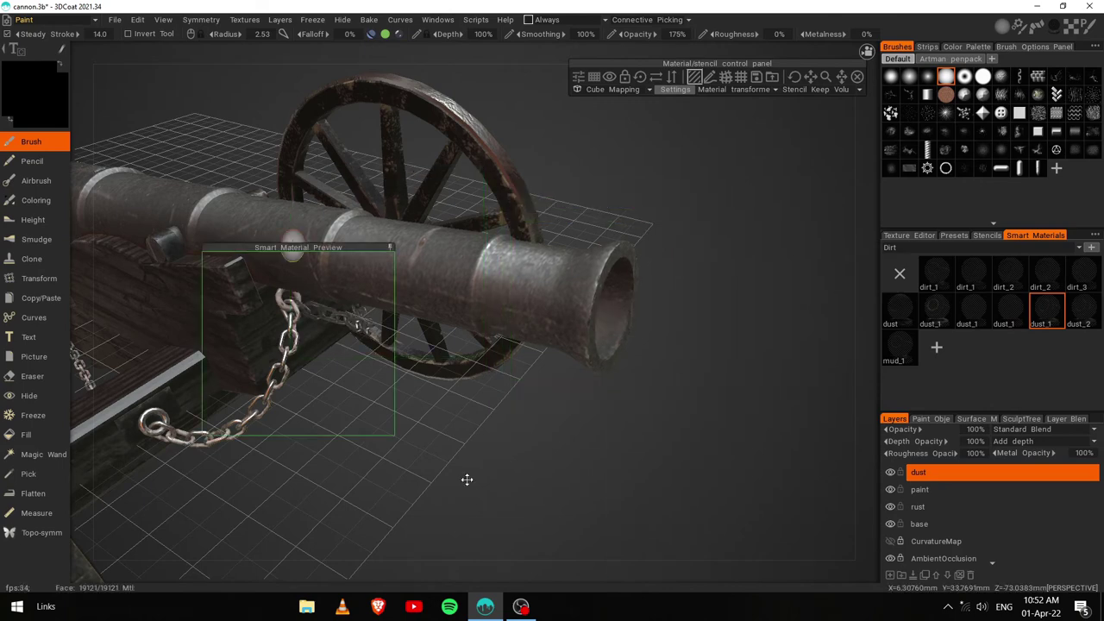
mouse_move(466, 480)
left_mouse_down()
mouse_move(502, 482)
mouse_move(273, 324)
left_mouse_up()
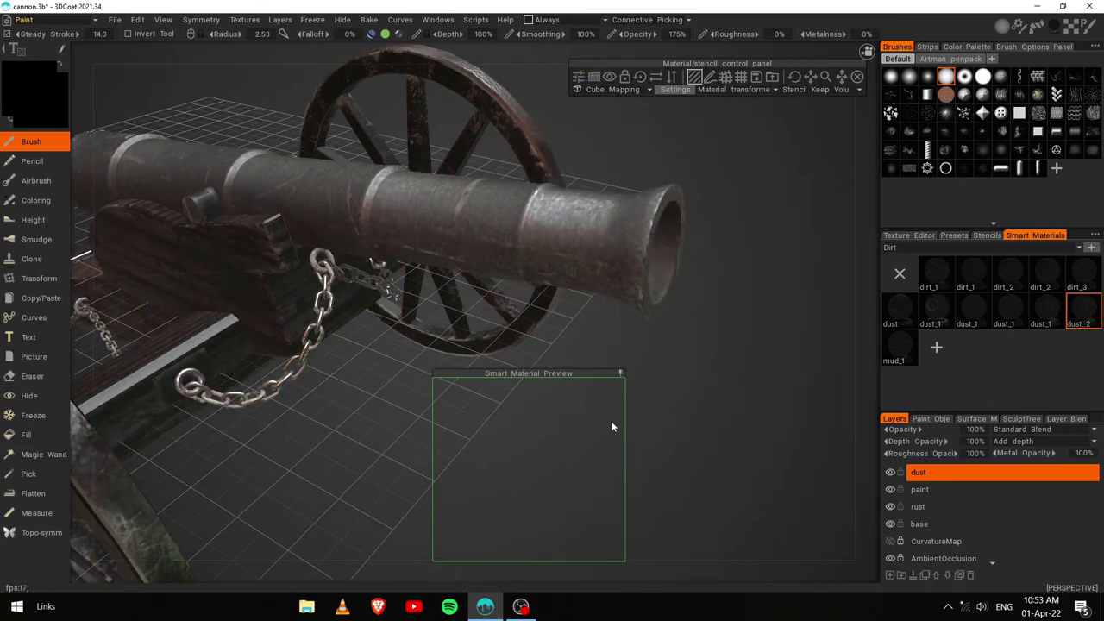
left_click(911, 361)
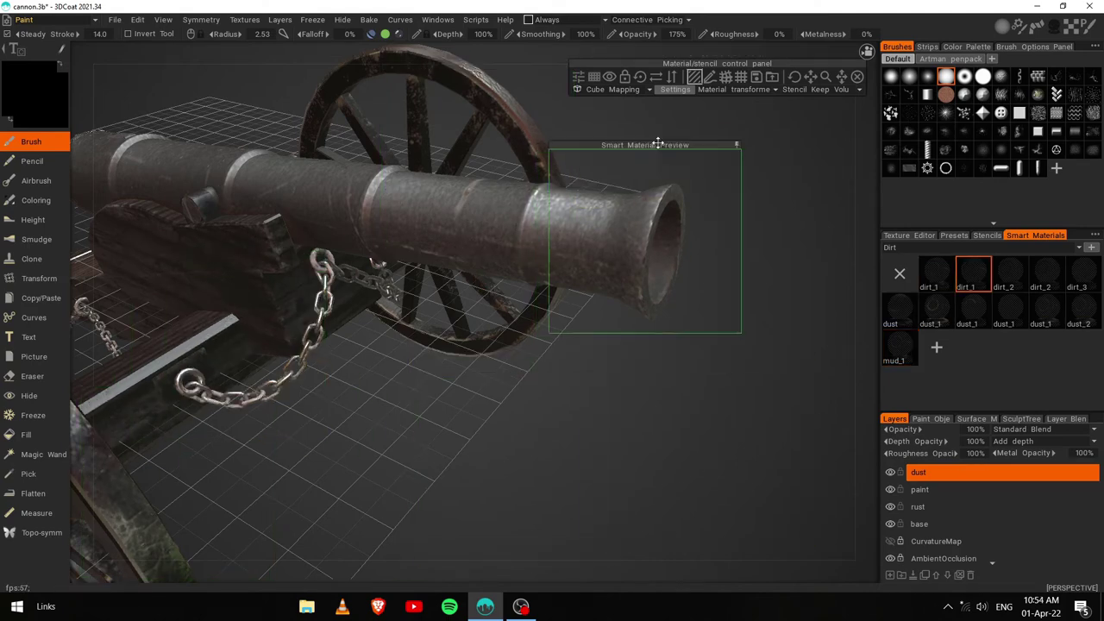
Step: Inspect the wheel, axle, barrel and chain from several close and low angles
mouse_move(363, 453)
left_mouse_down()
mouse_move(486, 418)
mouse_move(333, 527)
mouse_move(683, 512)
mouse_move(396, 359)
left_mouse_up()
mouse_move(514, 543)
left_mouse_down()
mouse_move(388, 431)
mouse_move(750, 380)
left_mouse_up()
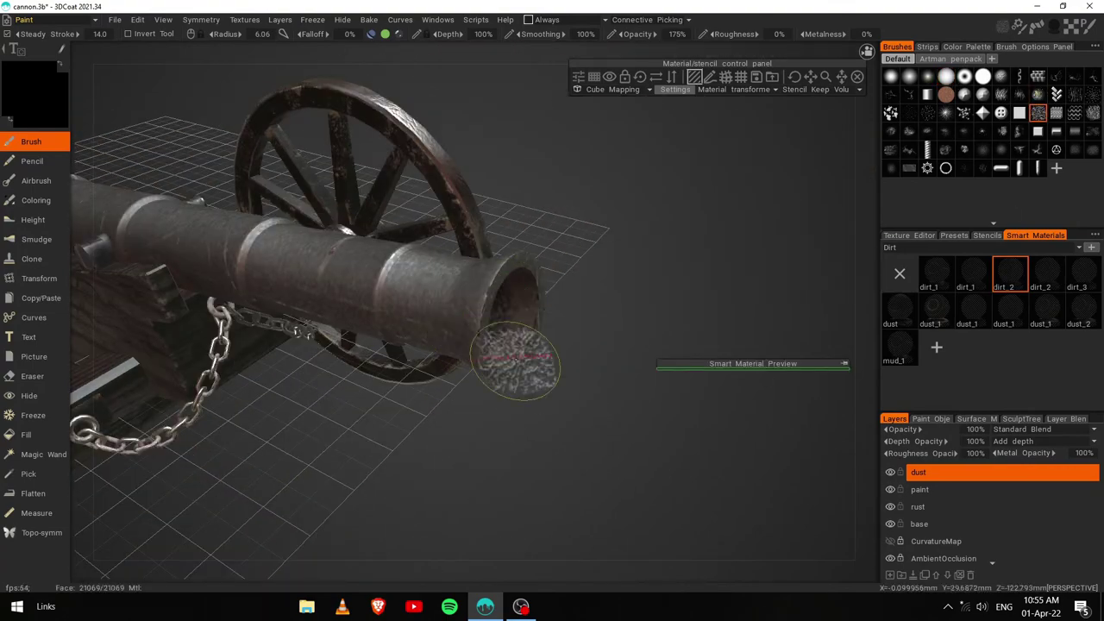
left_click_drag(514, 360, 520, 461)
scroll(582, 418, "up", 5)
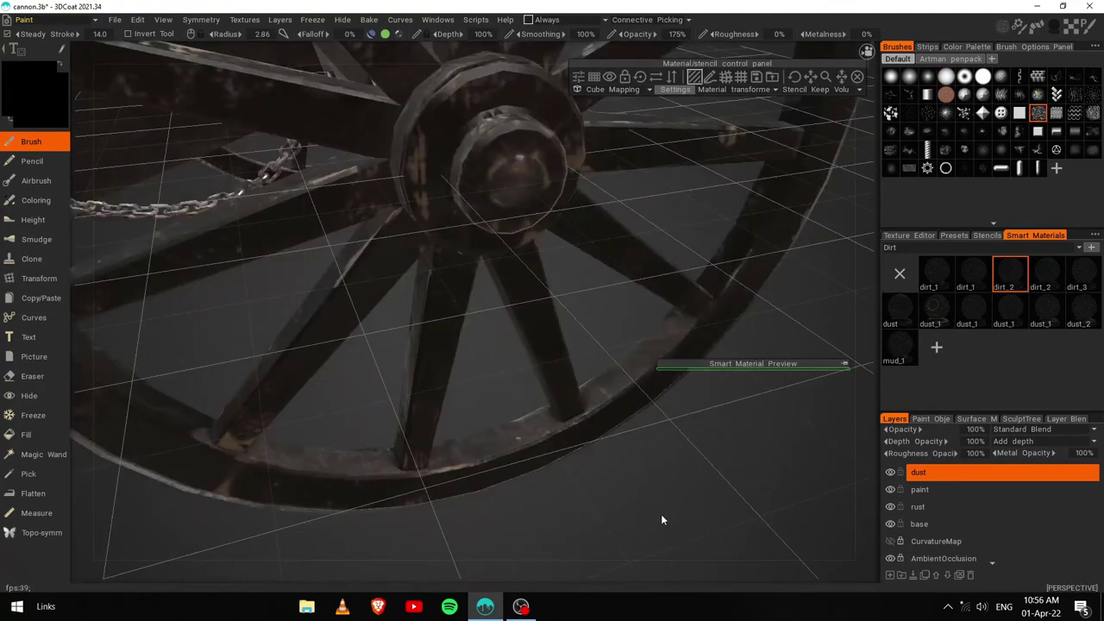
mouse_move(295, 500)
left_mouse_down()
mouse_move(402, 451)
mouse_move(495, 315)
mouse_move(192, 510)
left_mouse_up()
left_click_drag(304, 380, 504, 470)
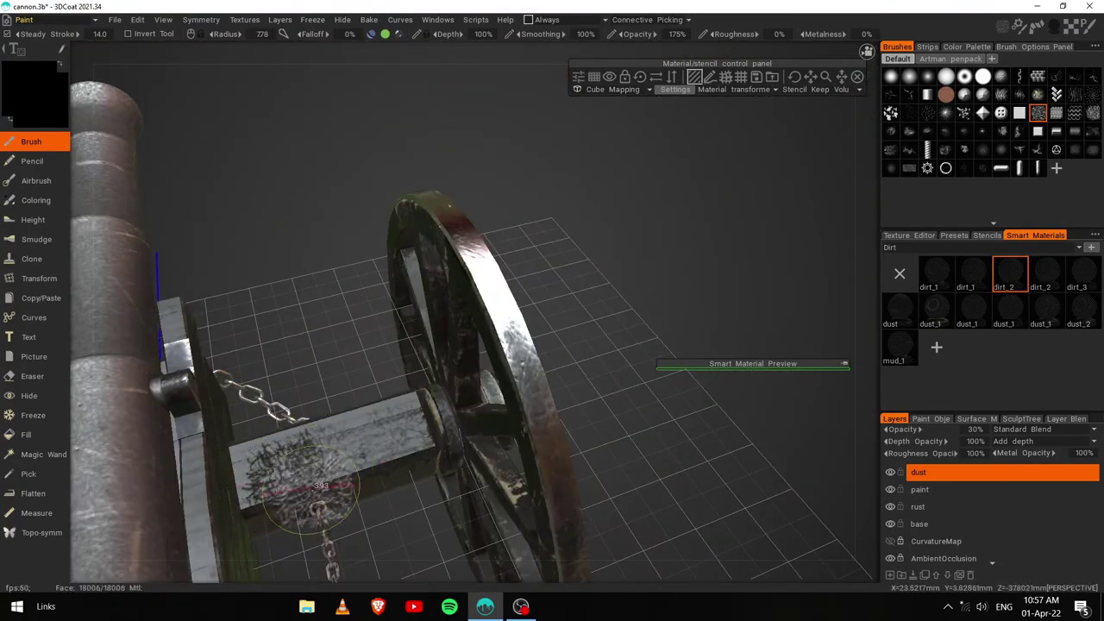
left_click_drag(311, 487, 386, 342)
mouse_move(381, 519)
left_mouse_down()
mouse_move(362, 348)
mouse_move(375, 512)
left_mouse_up()
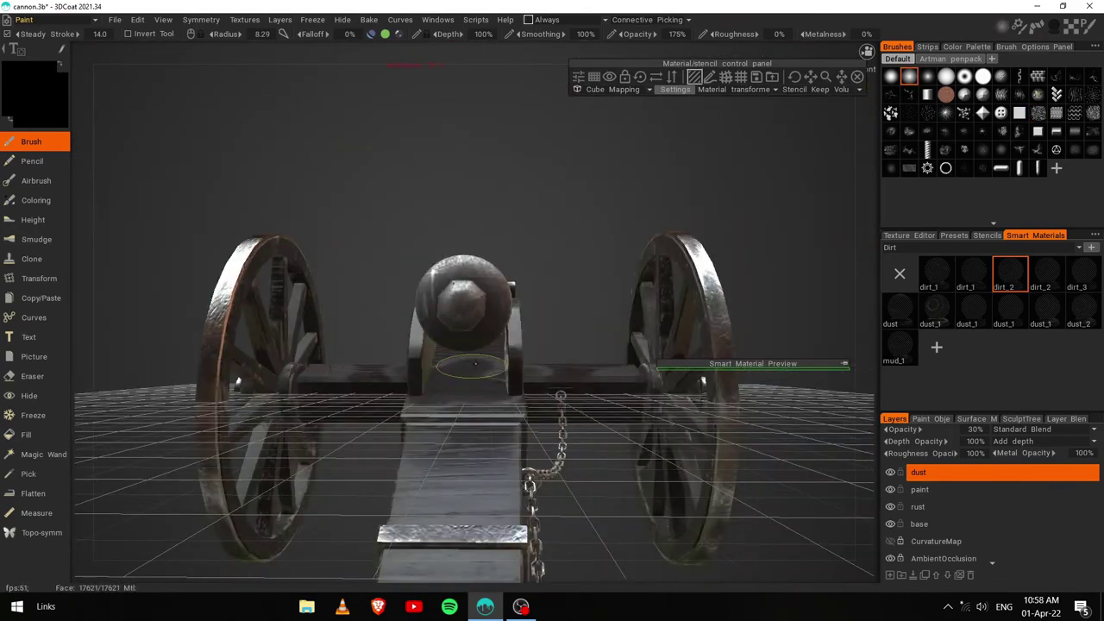
left_click_drag(377, 282, 372, 317)
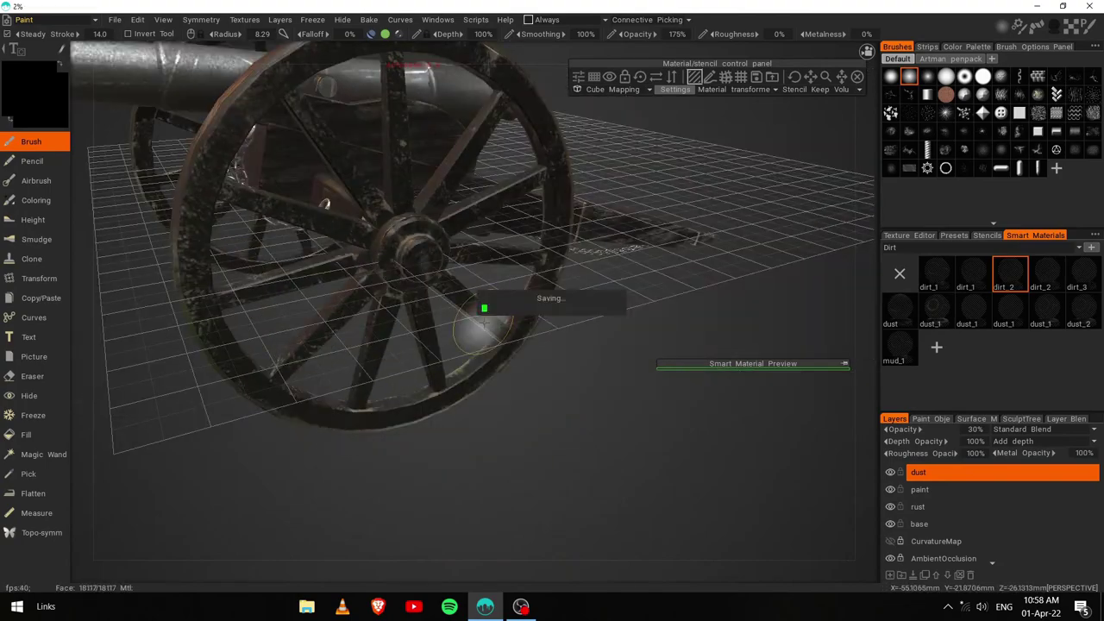
left_click_drag(410, 383, 455, 431)
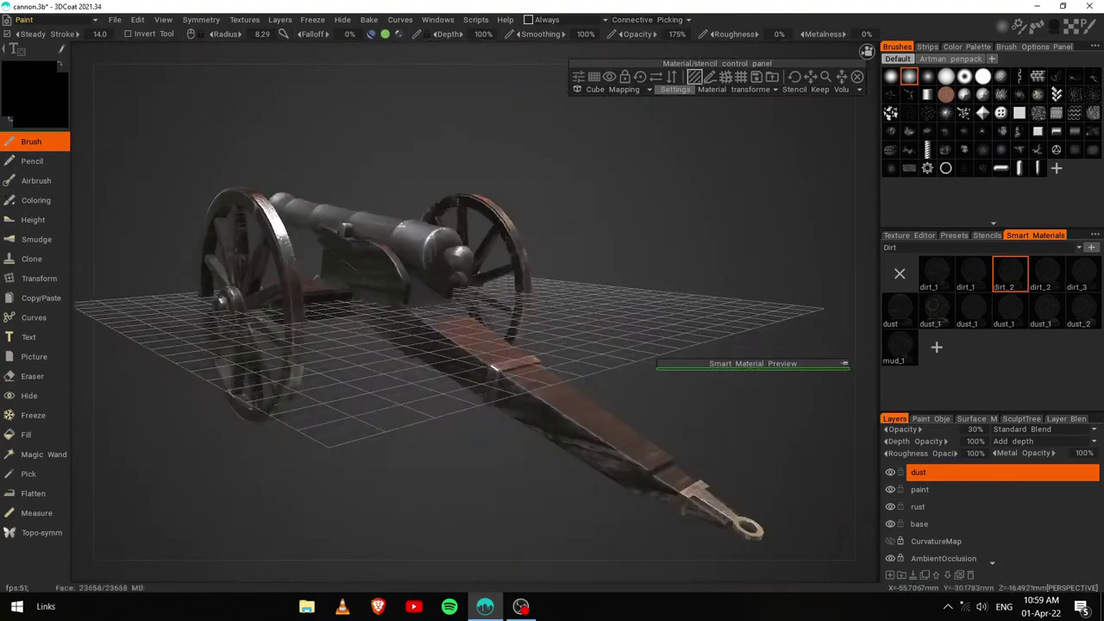
mouse_move(455, 431)
left_mouse_down()
mouse_move(481, 367)
mouse_move(552, 465)
mouse_move(458, 457)
left_mouse_up()
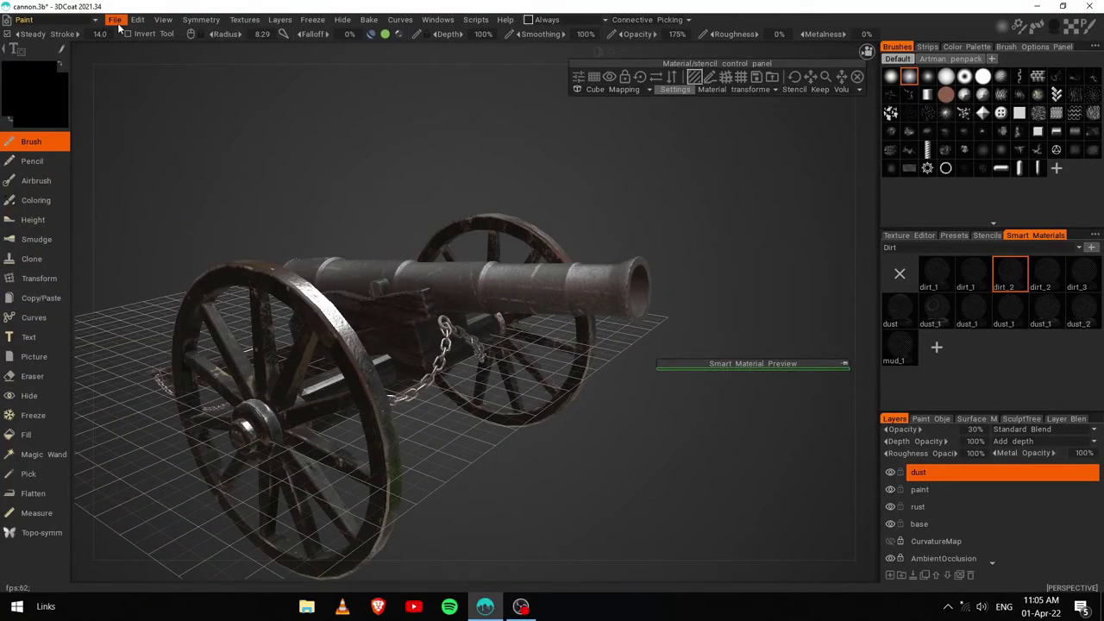
Step: In Export Objects & Textures, change the texture preset, drop the bump map and output albedo as JPG
left_click(115, 20)
left_click(163, 166)
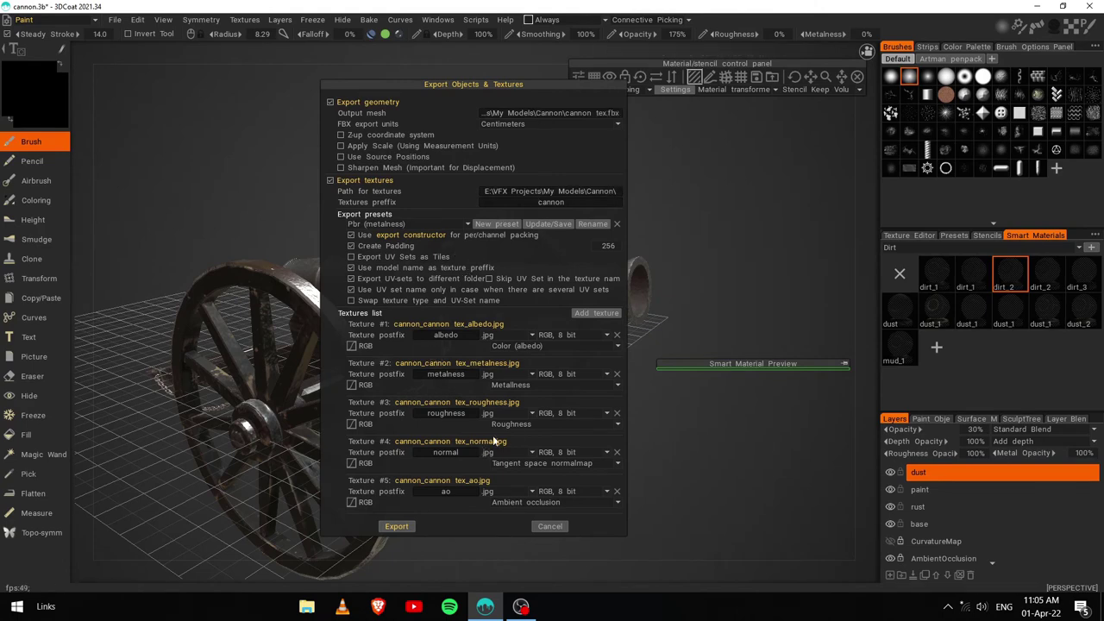
left_click(432, 223)
left_click(388, 384)
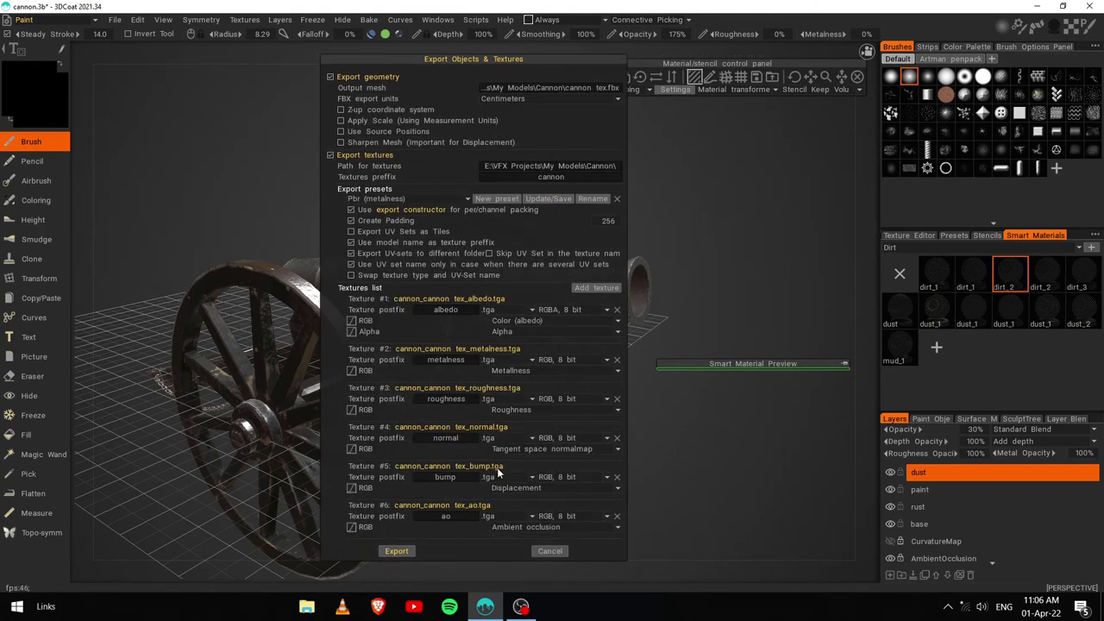
left_click(616, 476)
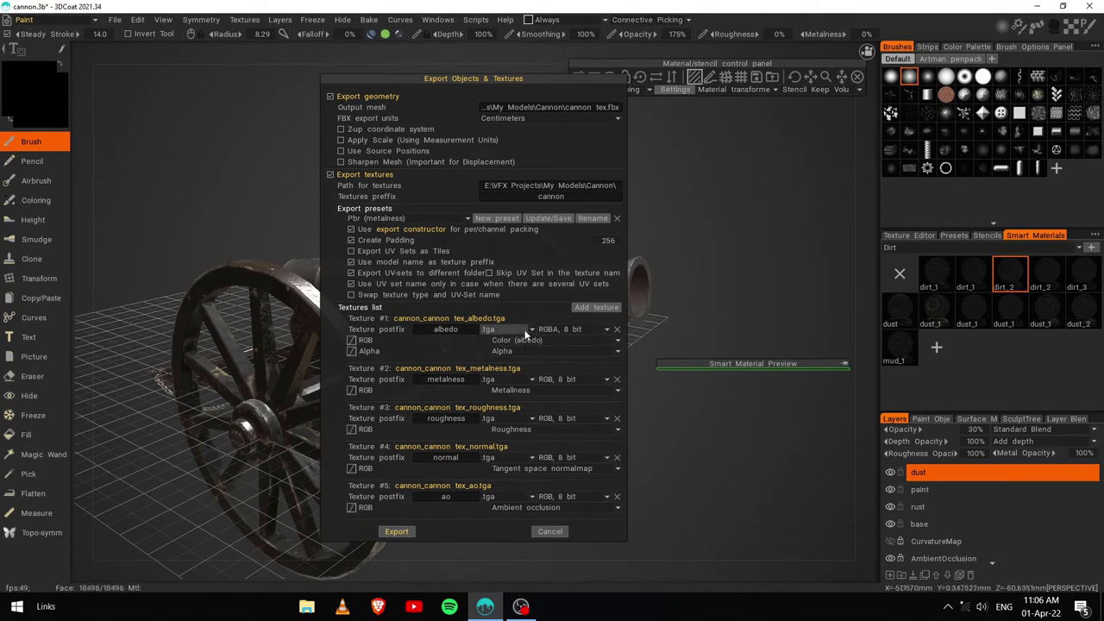
left_click(524, 330)
left_click(535, 371)
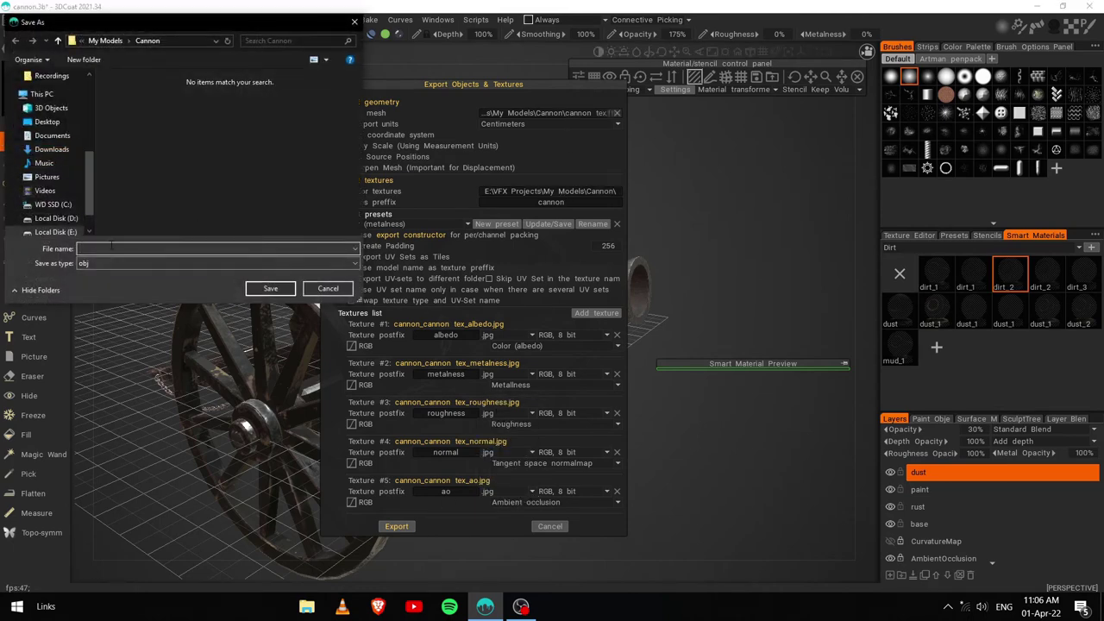
Step: Set the output to a cannon FBX file name and run the export
type("cannon")
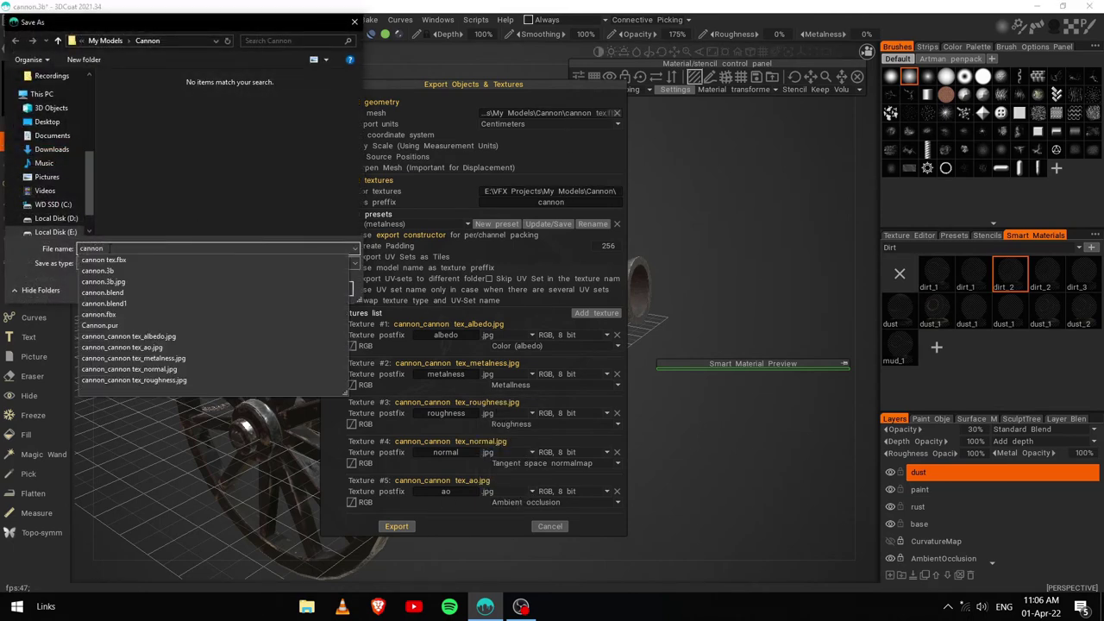
left_click(125, 260)
left_click(148, 263)
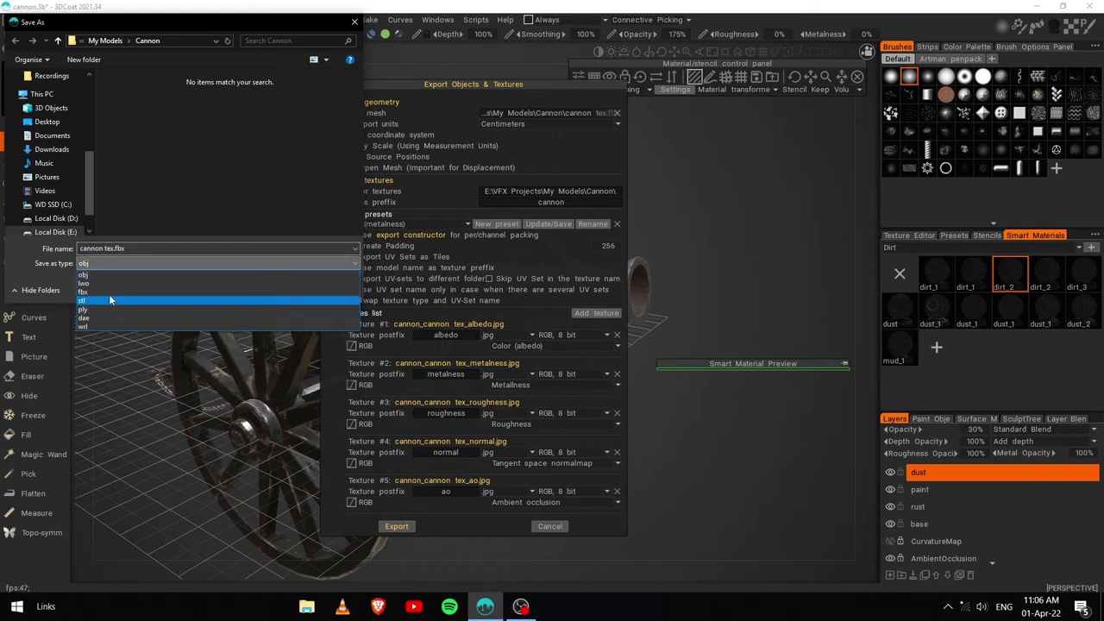
left_click(111, 291)
left_click(270, 288)
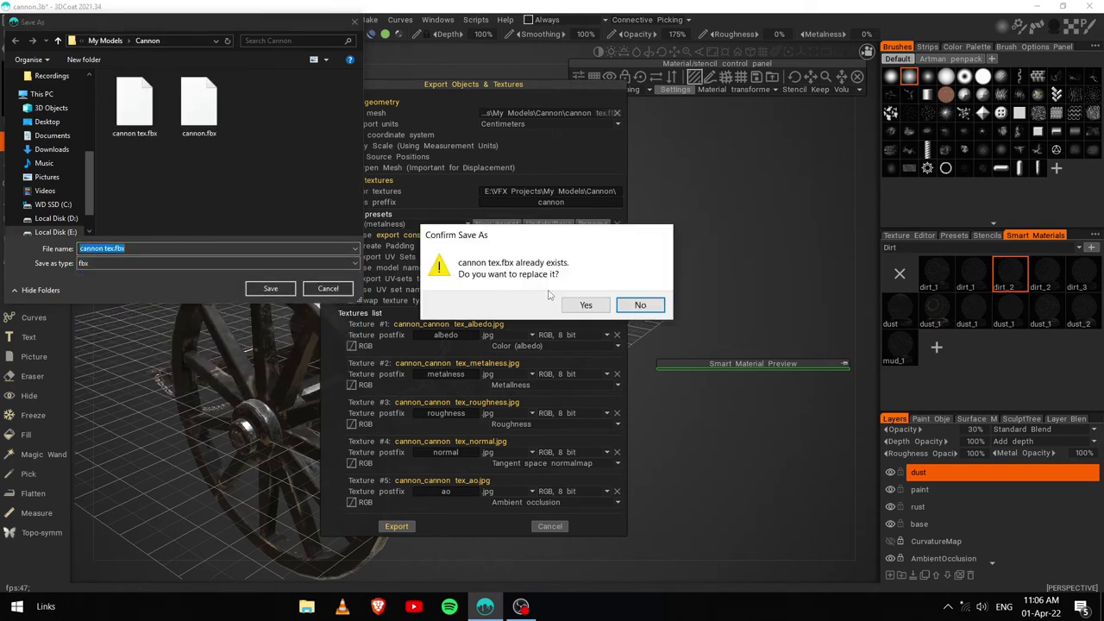
key("Escape")
left_click(110, 249)
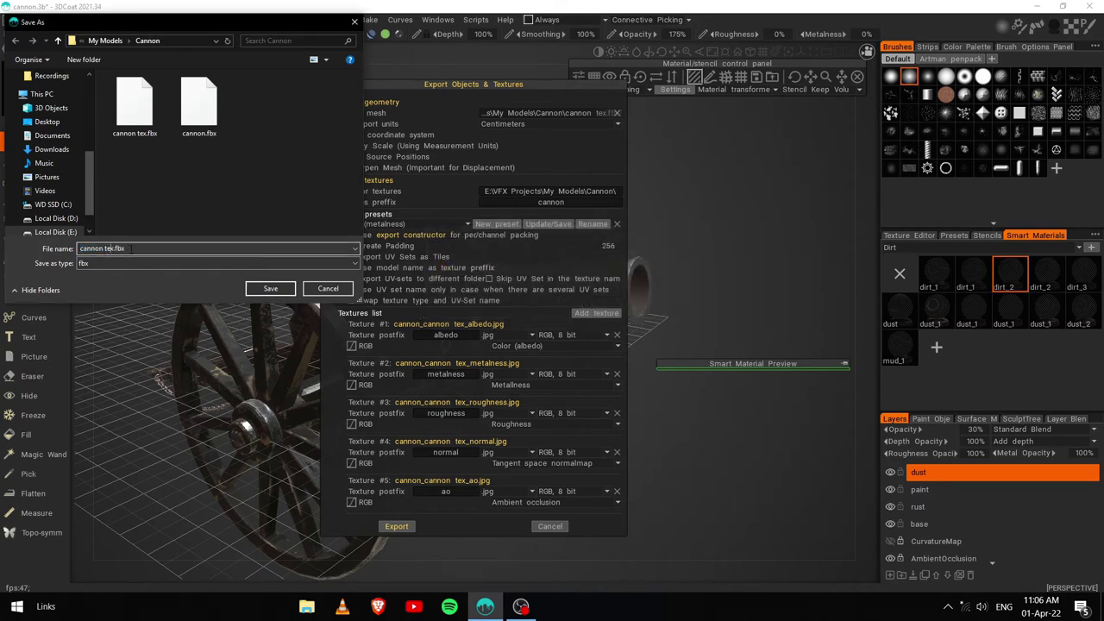
type("0")
left_click(263, 287)
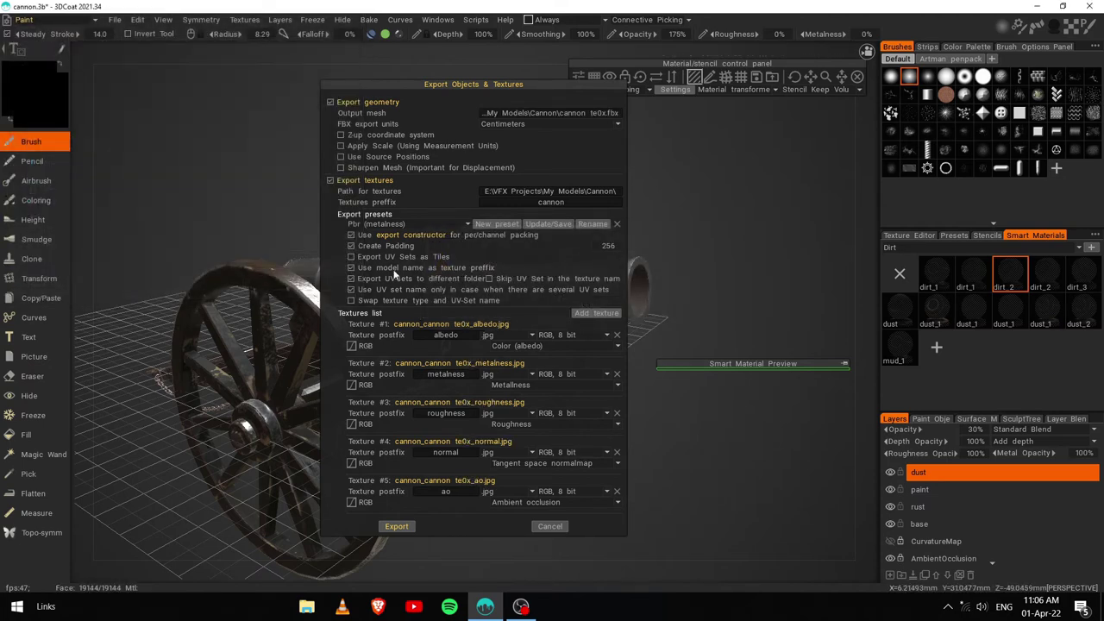
left_click(397, 527)
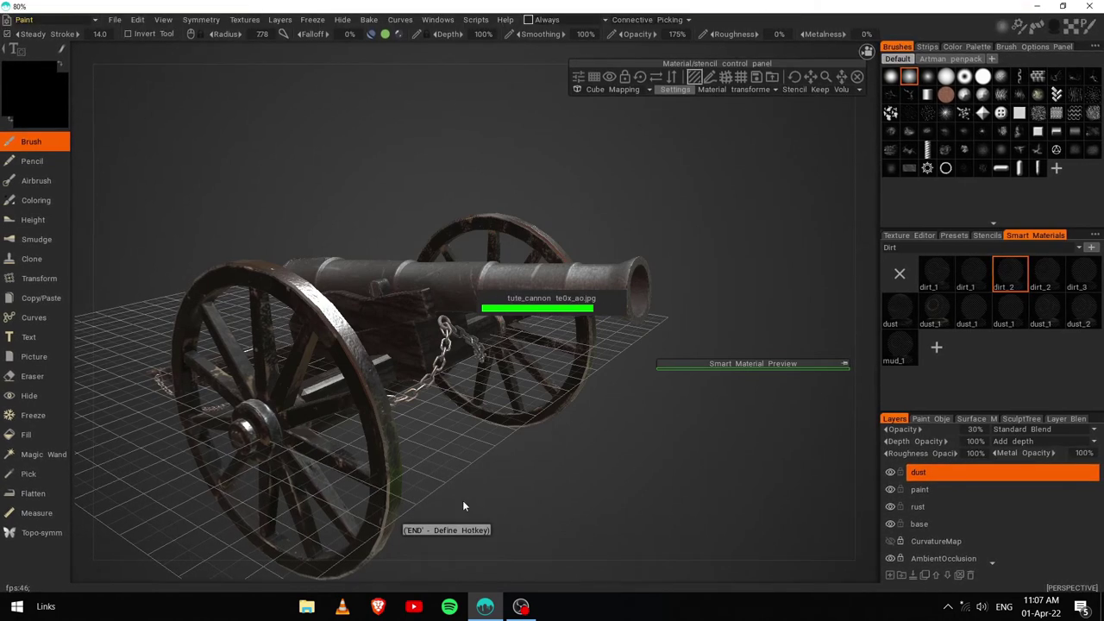
Step: Quit 3DCoat without saving and delete Blender's default cube
key("alt+F4")
left_click(472, 337)
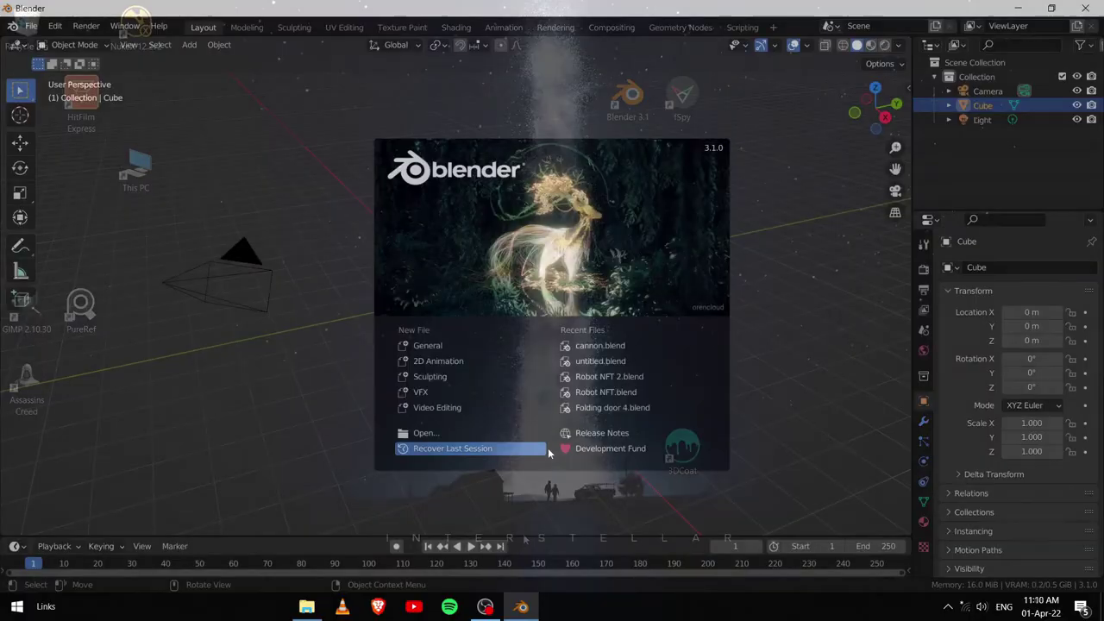
left_click(440, 304)
key("Delete")
Step: Import cannon.fbx from the Cannon folder and orbit around the model
left_click(30, 26)
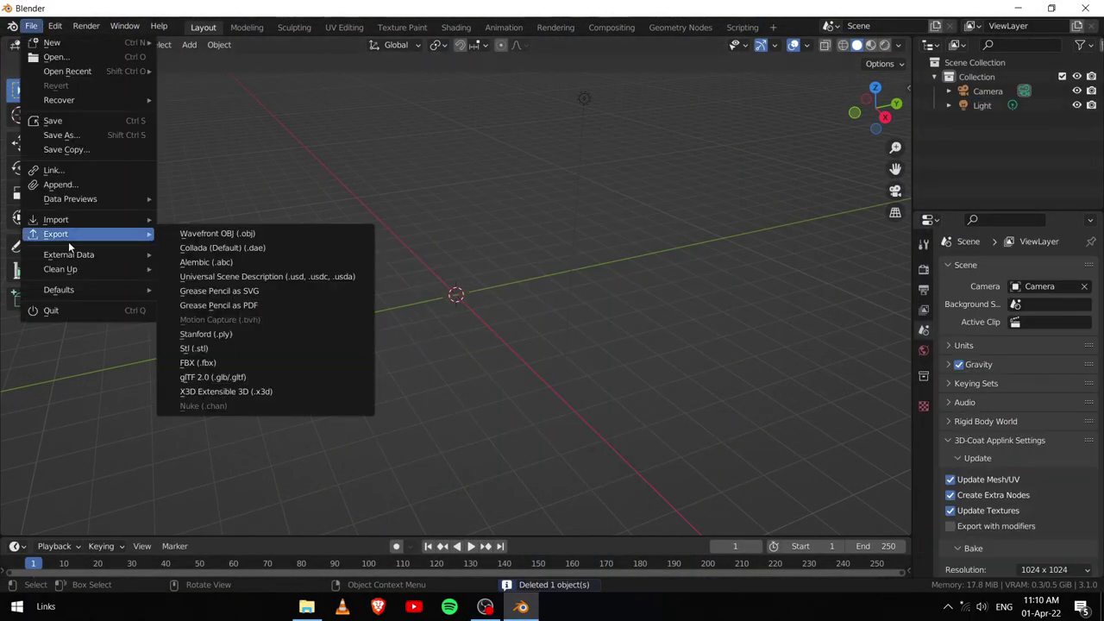
left_click(199, 333)
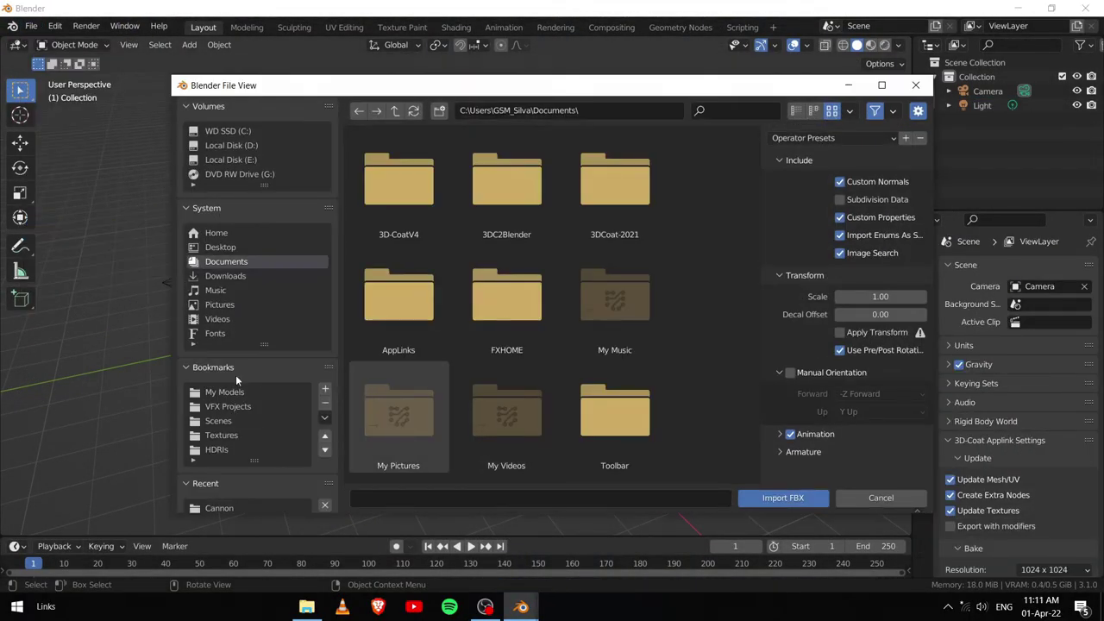
scroll(235, 374, "down", 3)
left_click(225, 415)
left_click(611, 185)
left_click(802, 498)
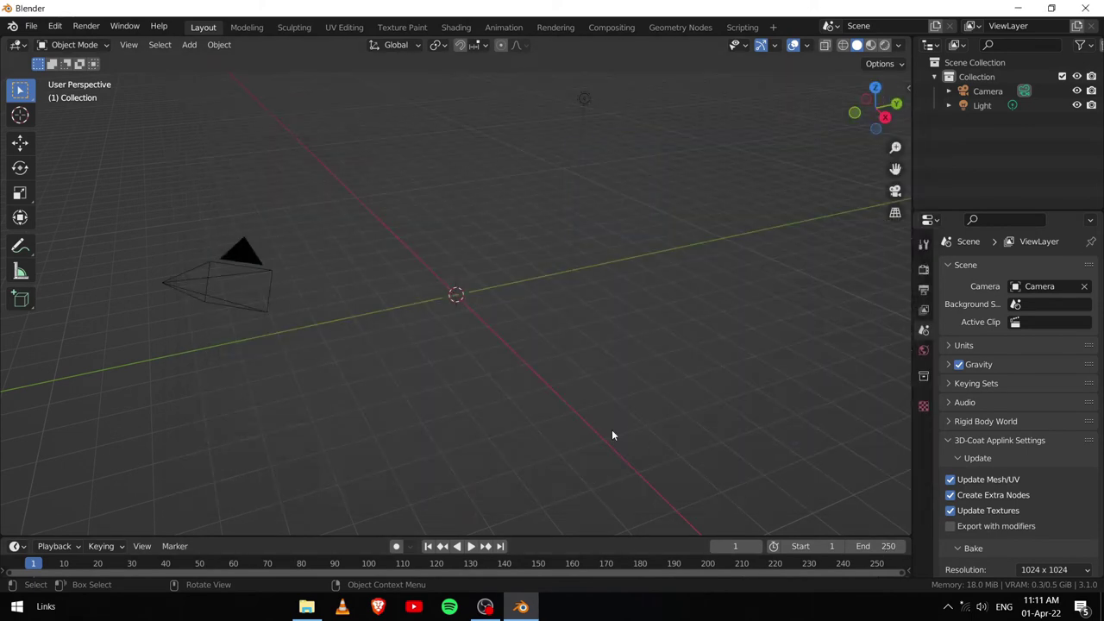
left_click(554, 379)
middle_click_drag(554, 379, 428, 364)
right_click(429, 364)
mouse_move(579, 390)
left_mouse_down()
mouse_move(617, 419)
mouse_move(574, 420)
left_mouse_up()
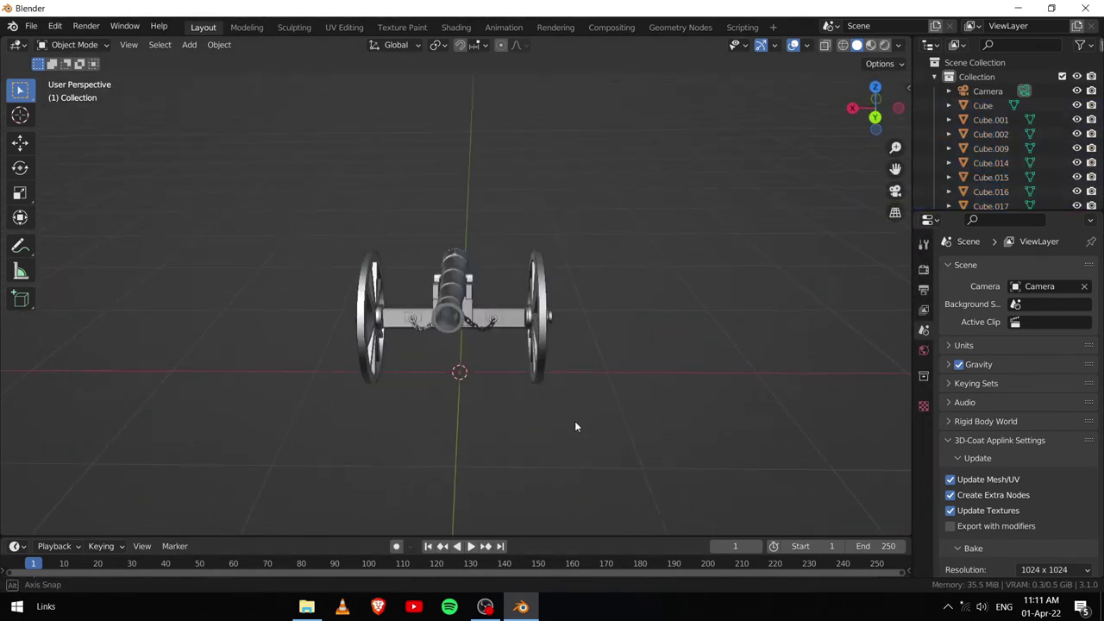
Step: In the Shading workspace, replace the barrel's material with a new one named cannon
left_click(456, 27)
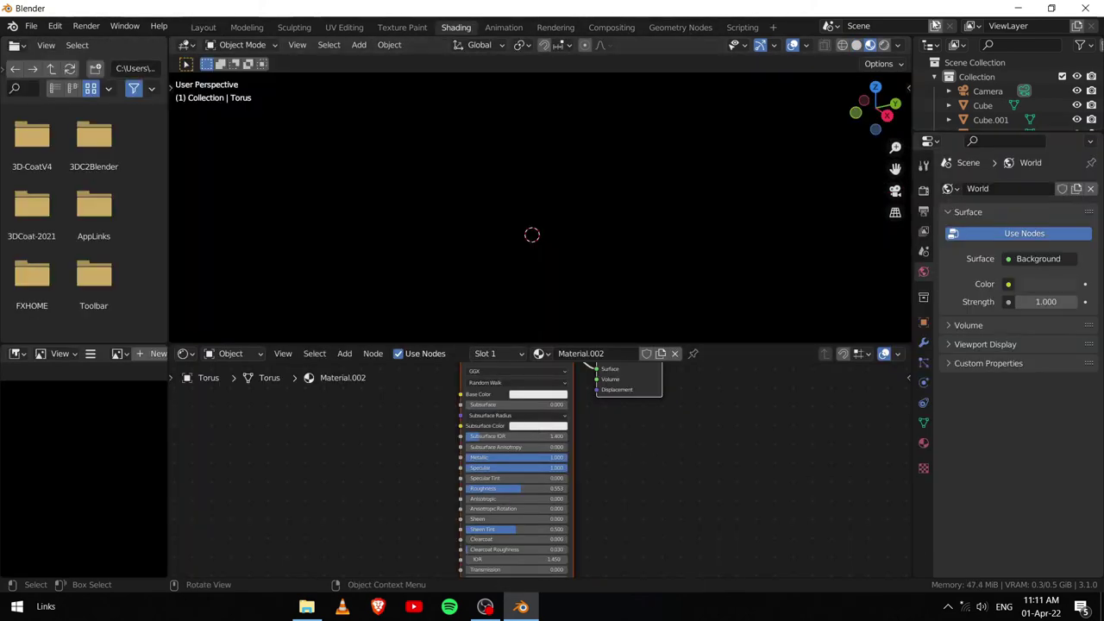
scroll(559, 266, "up", 5)
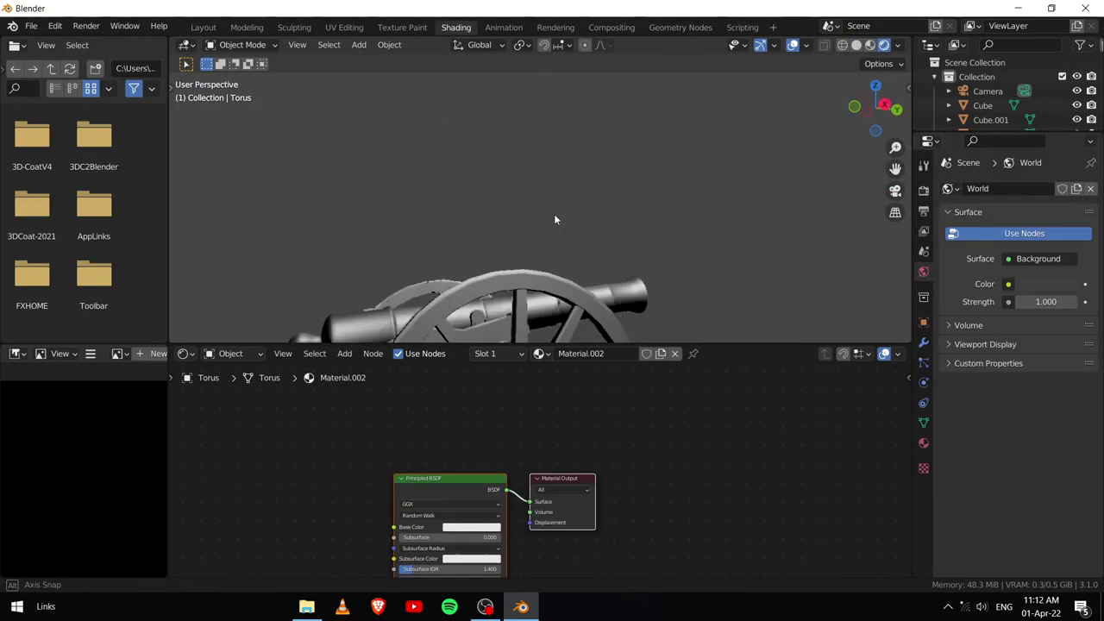
mouse_move(554, 213)
middle_mouse_down()
mouse_move(658, 276)
mouse_move(690, 480)
middle_mouse_up()
left_click(483, 211)
left_click(672, 356)
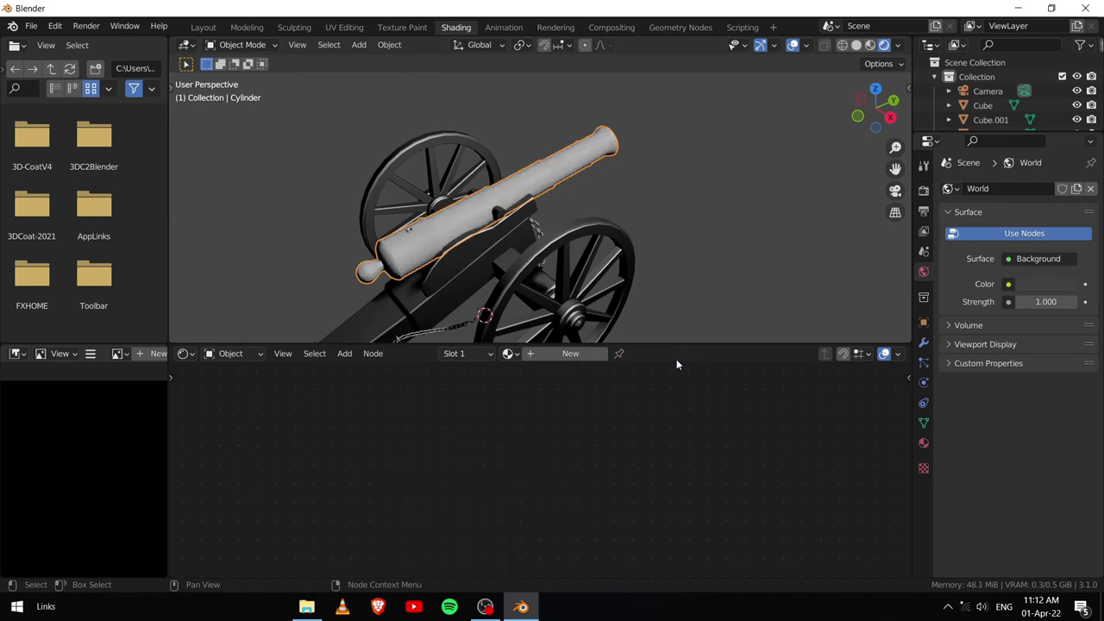
left_click(541, 355)
type("nnon")
key("Return")
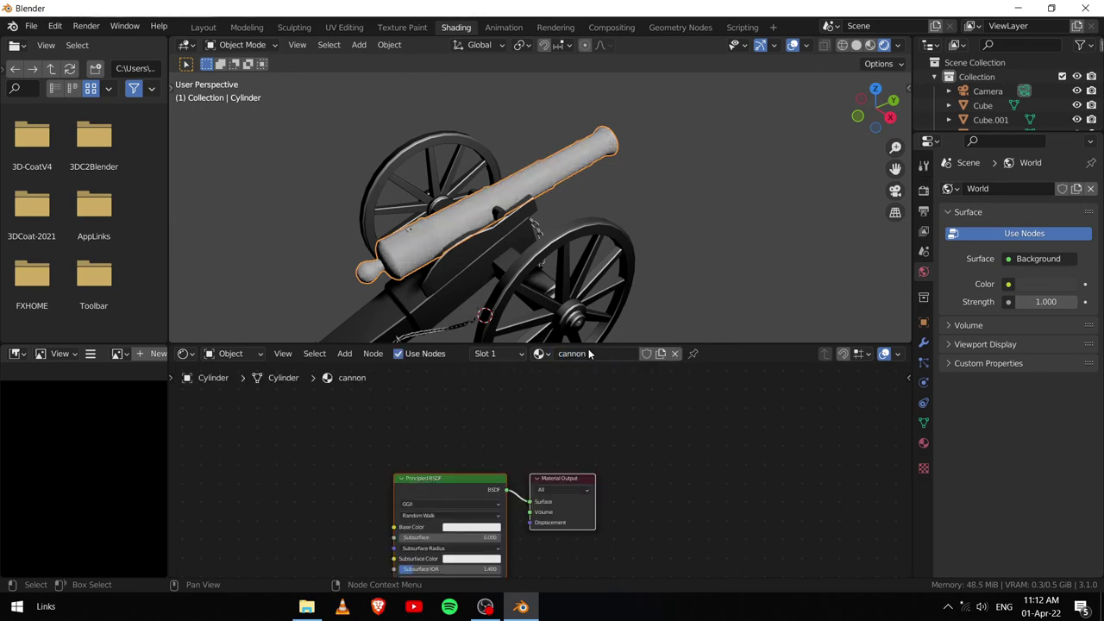
key("Home")
Step: Load the albedo, metalness, roughness and normal maps from Cannon/Textures into the material
key("ctrl+shift+t")
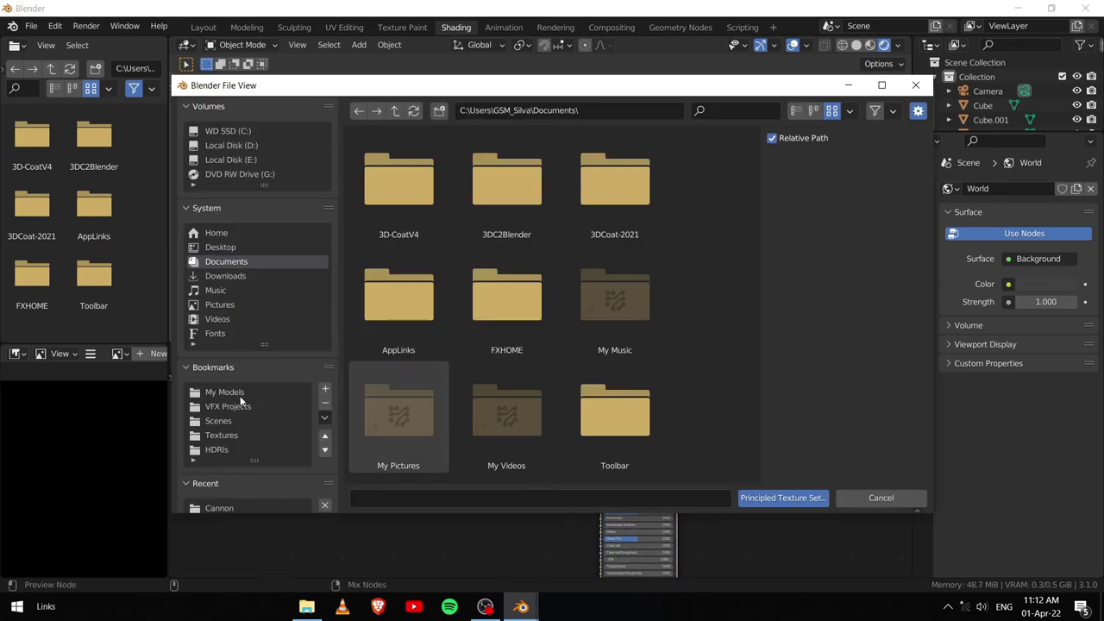
scroll(250, 397, "down", 3)
left_click(219, 439)
double_click(397, 181)
left_click(398, 181)
left_click(507, 181, "shift")
left_click(587, 350)
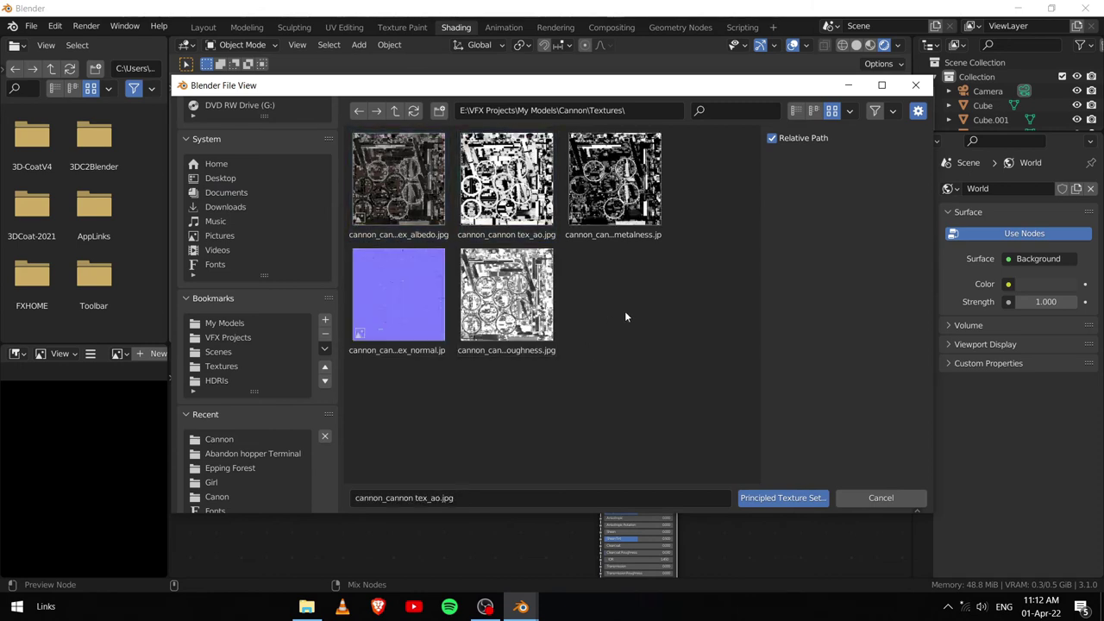
left_click(507, 293, "shift")
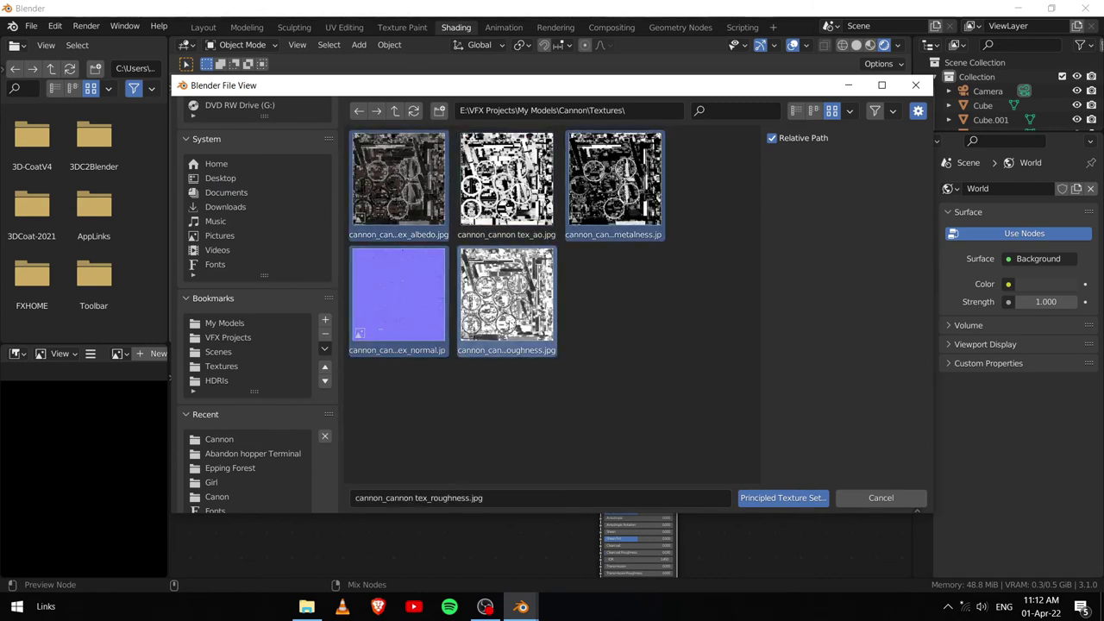
left_click(782, 498)
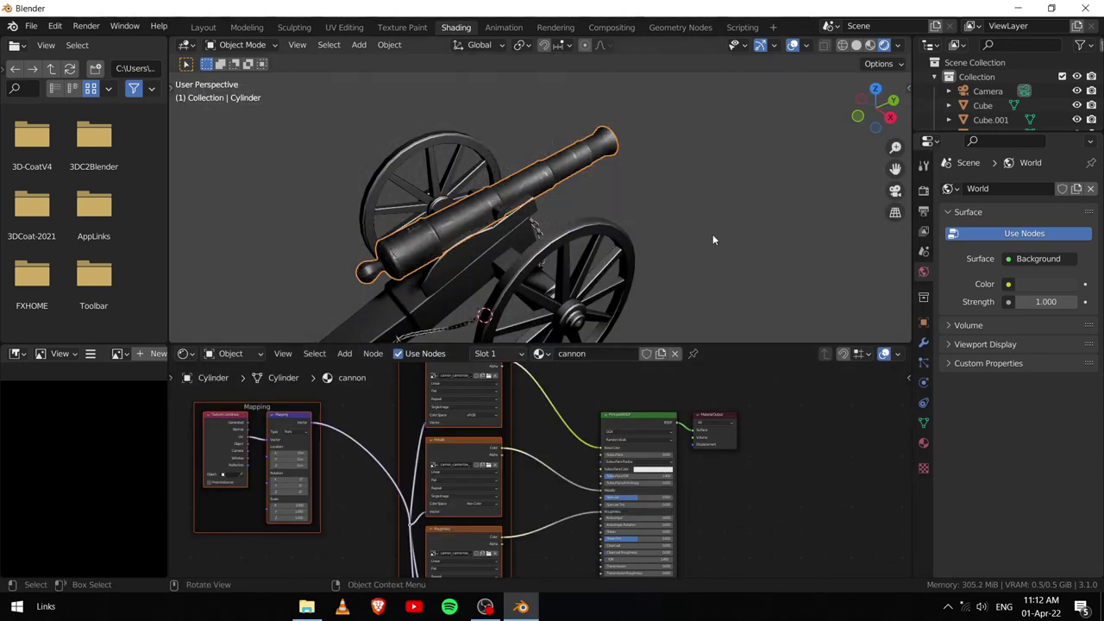
Step: Enlarge the Outliner and create a new collection named cannon
scroll(702, 250, "down", 5)
left_click_drag(1005, 131, 994, 326)
scroll(929, 232, "down", 5)
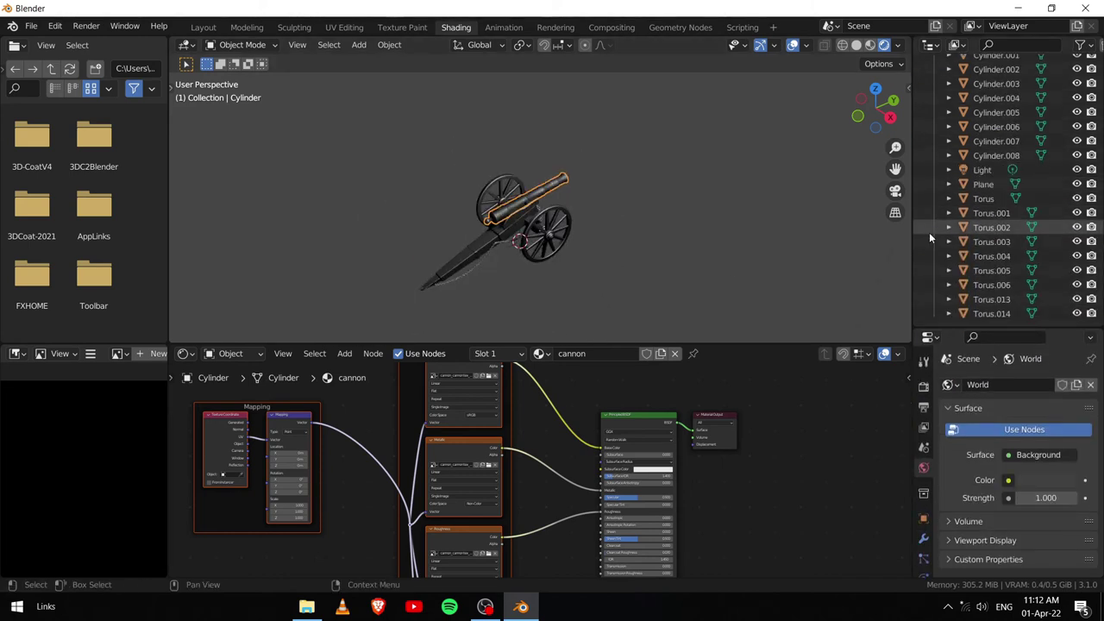
right_click(935, 227)
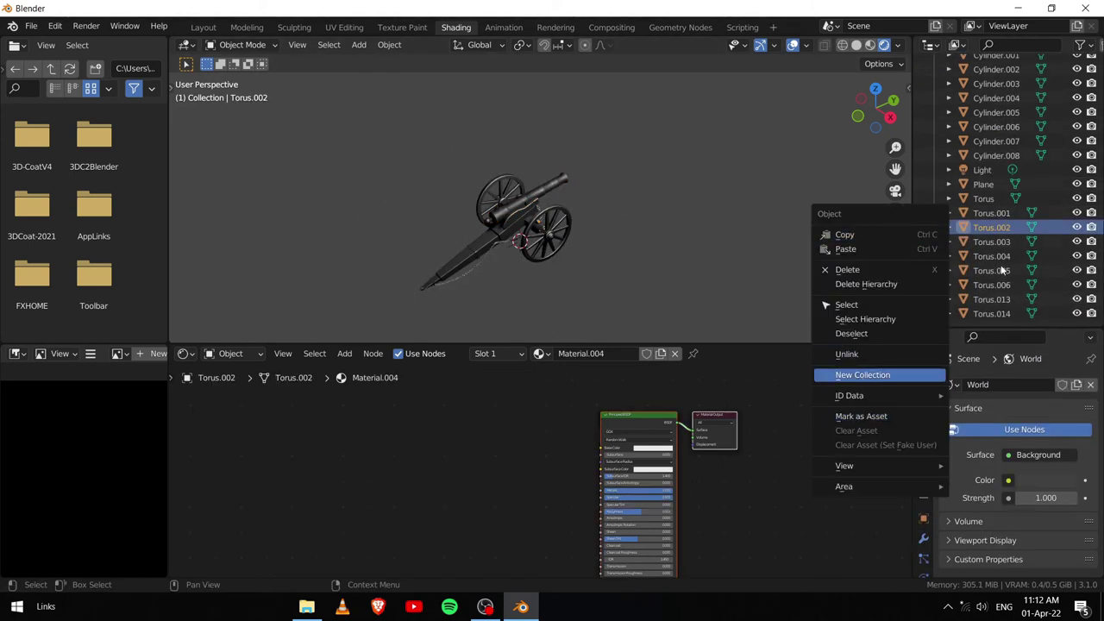
key("Return")
double_click(977, 310)
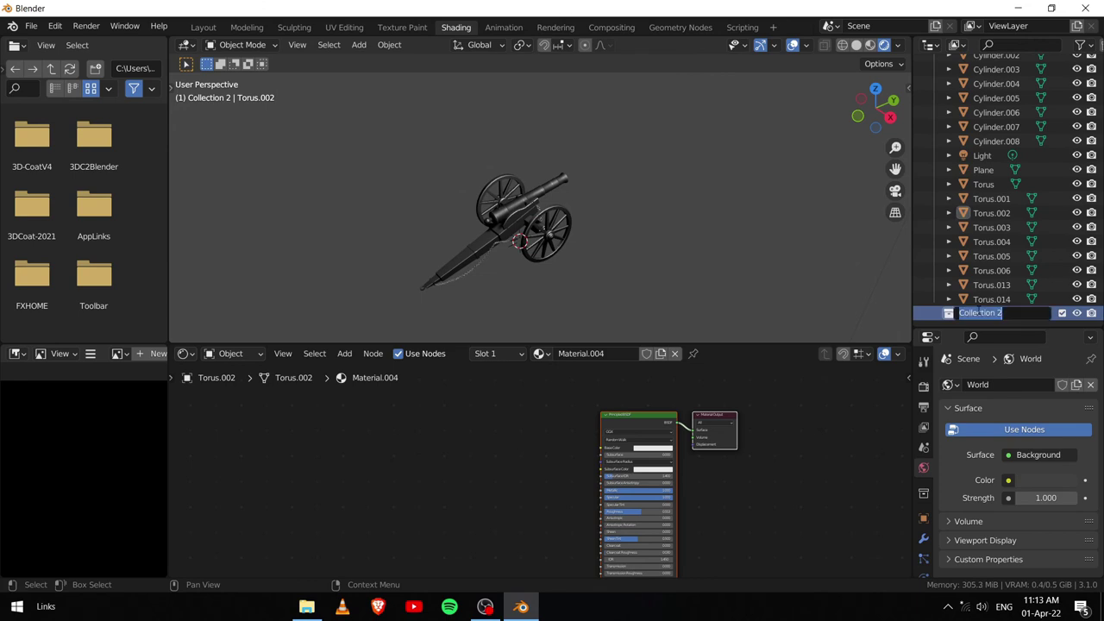
type("cannon")
key("Return")
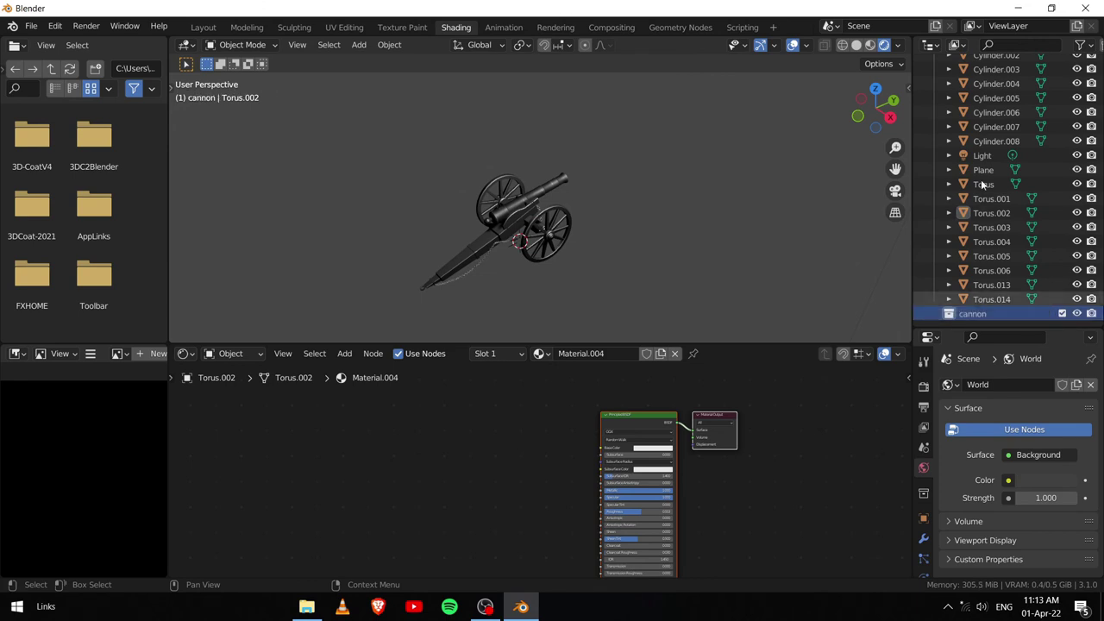
Step: Move the torus and cylinder parts into the cannon collection
left_click(991, 299)
left_click(979, 270, "shift")
left_click(855, 45)
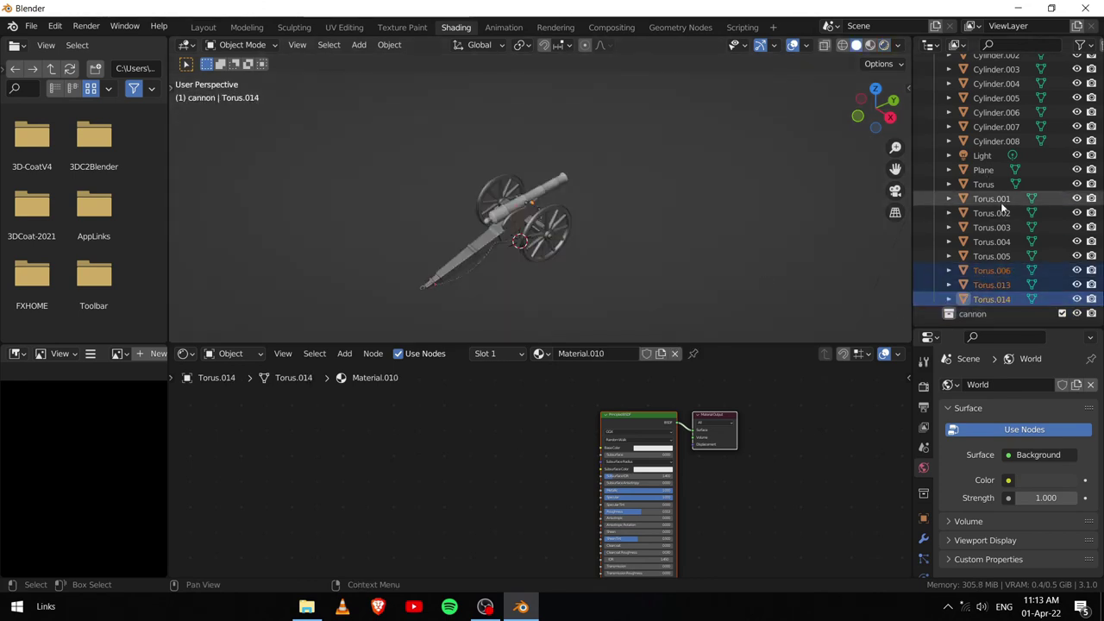
left_click(988, 170, "shift")
left_click_drag(985, 276, 971, 313)
left_click(996, 141)
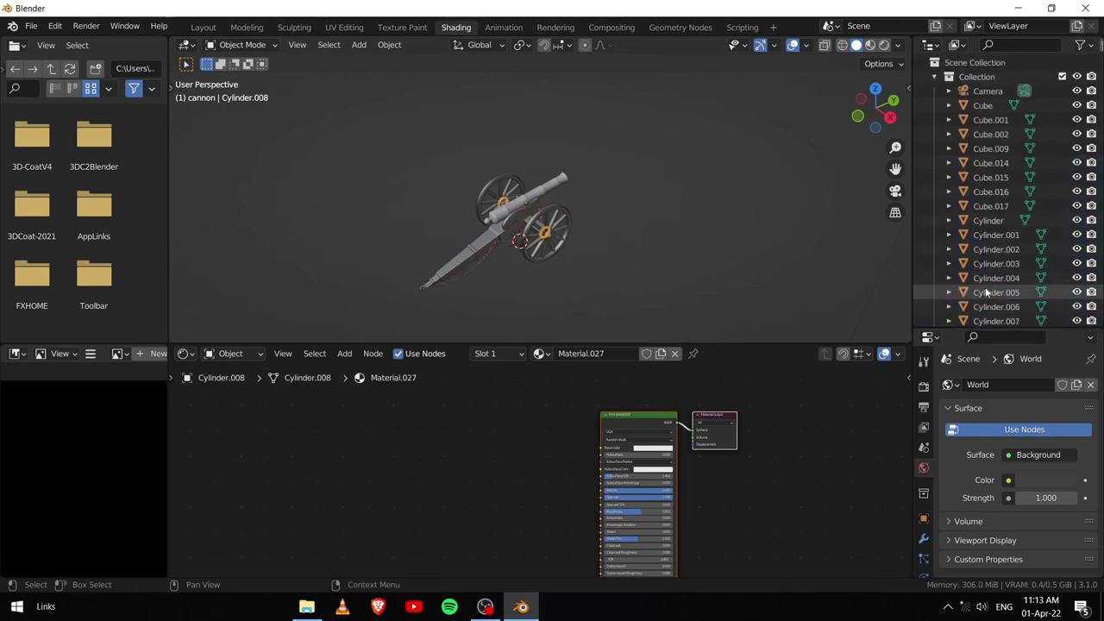
left_click(995, 56, "shift")
mouse_move(996, 141)
left_mouse_down()
mouse_move(974, 298)
mouse_move(969, 236)
left_mouse_up()
Step: Select every object in the collection and link the cannon material to all of them
left_click(934, 119)
right_click(972, 120)
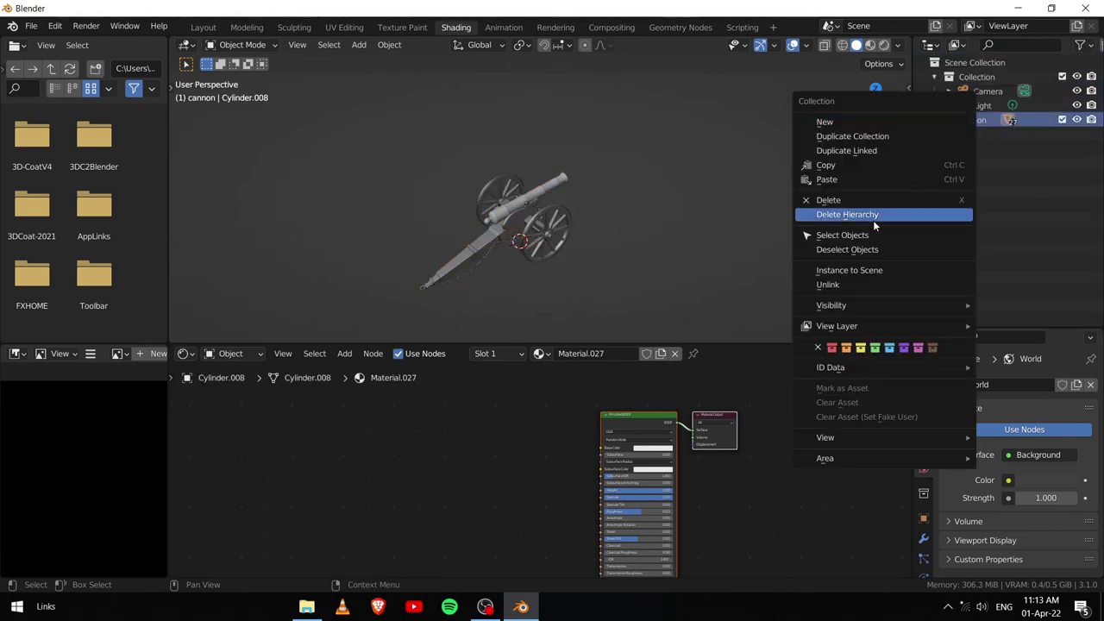
left_click(872, 236)
key("KP_Decimal")
key("ctrl+l")
left_click(636, 206)
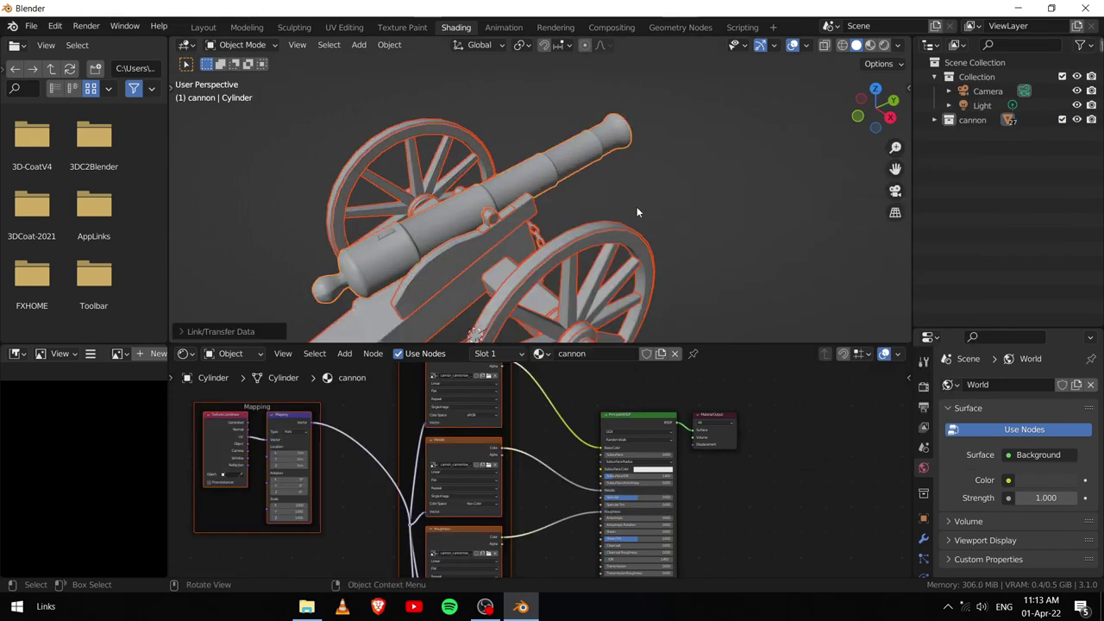
scroll(655, 232, "down", 5)
key("z")
middle_click_drag(674, 260, 614, 263)
Step: Switch the render engine to Cycles and bring up the world node setup
left_click(612, 220)
left_click(226, 353)
left_click(231, 387)
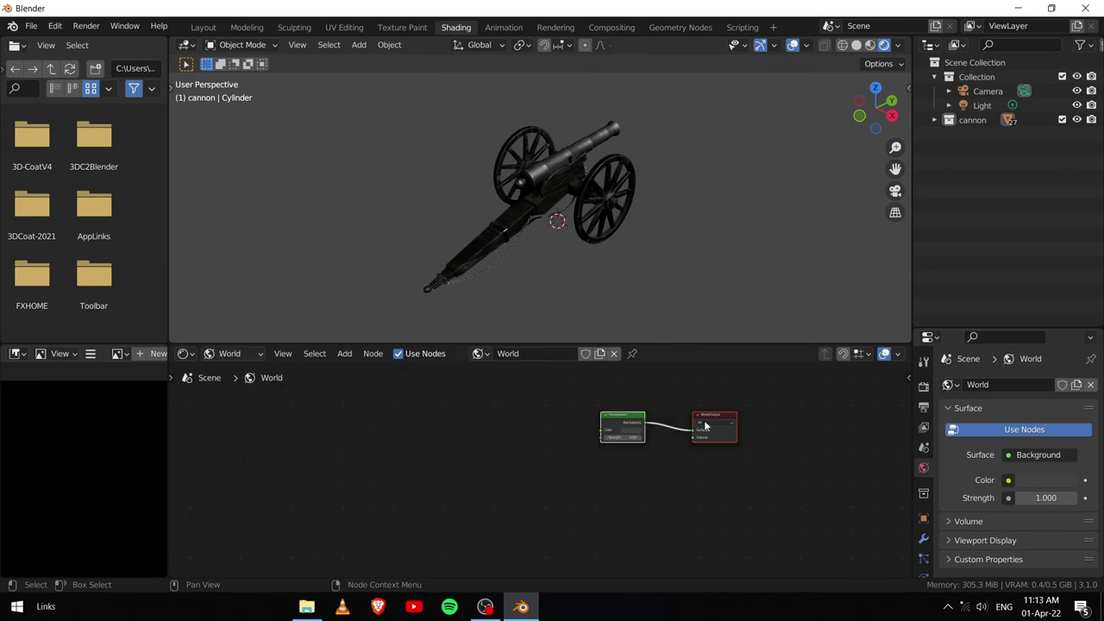
left_click(923, 386)
left_click(1052, 385)
left_click(1030, 432)
key("z")
left_click(682, 288)
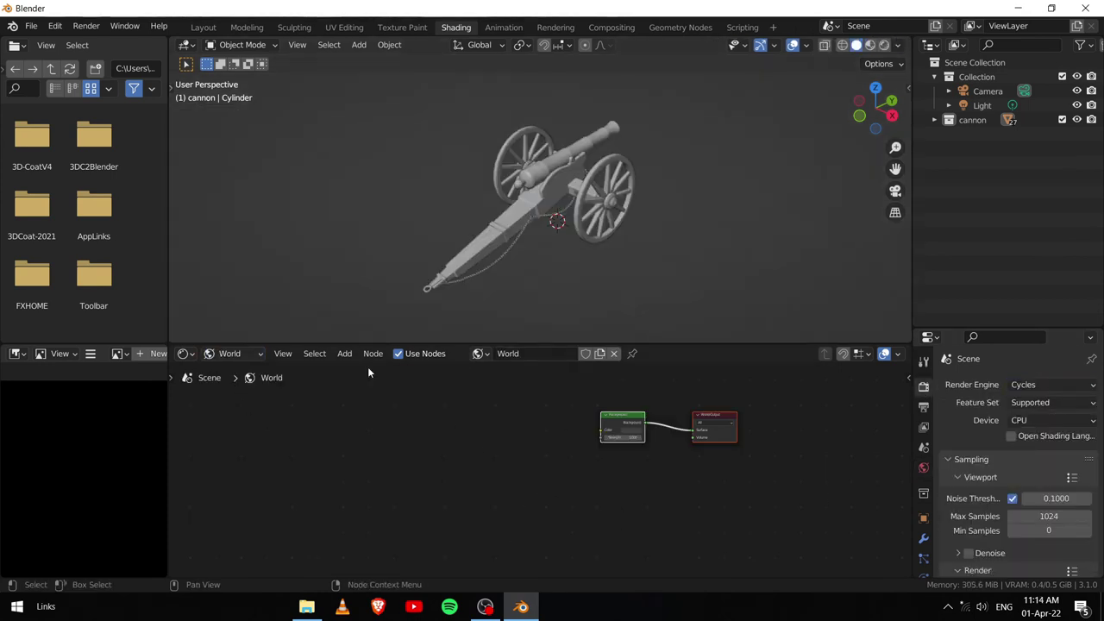
Step: Feed the world Background an Environment Texture using the HDR from the Abandon hopper Terminal folder
key("shift+a")
left_click(370, 423)
type("en")
key("Return")
left_click(488, 435)
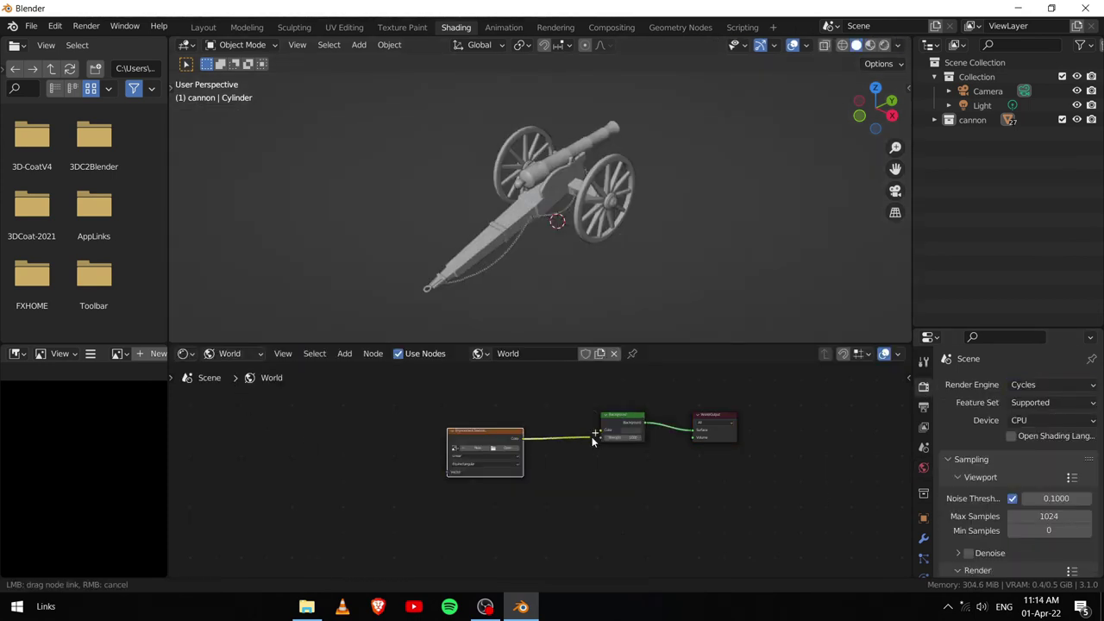
left_click(504, 452)
left_click(216, 450)
double_click(410, 189)
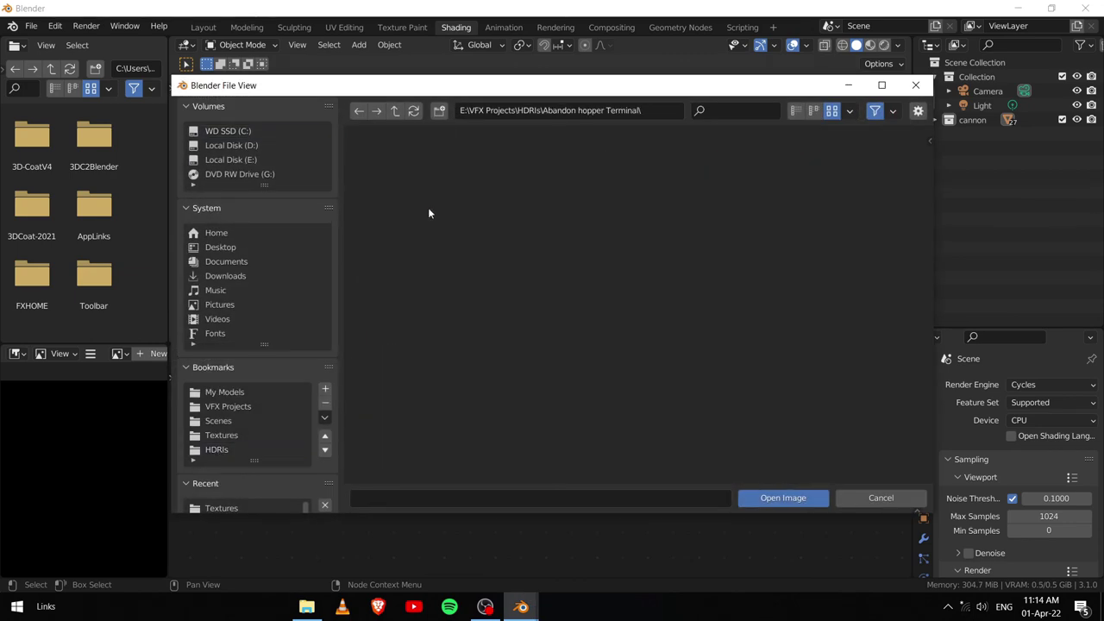
double_click(507, 181)
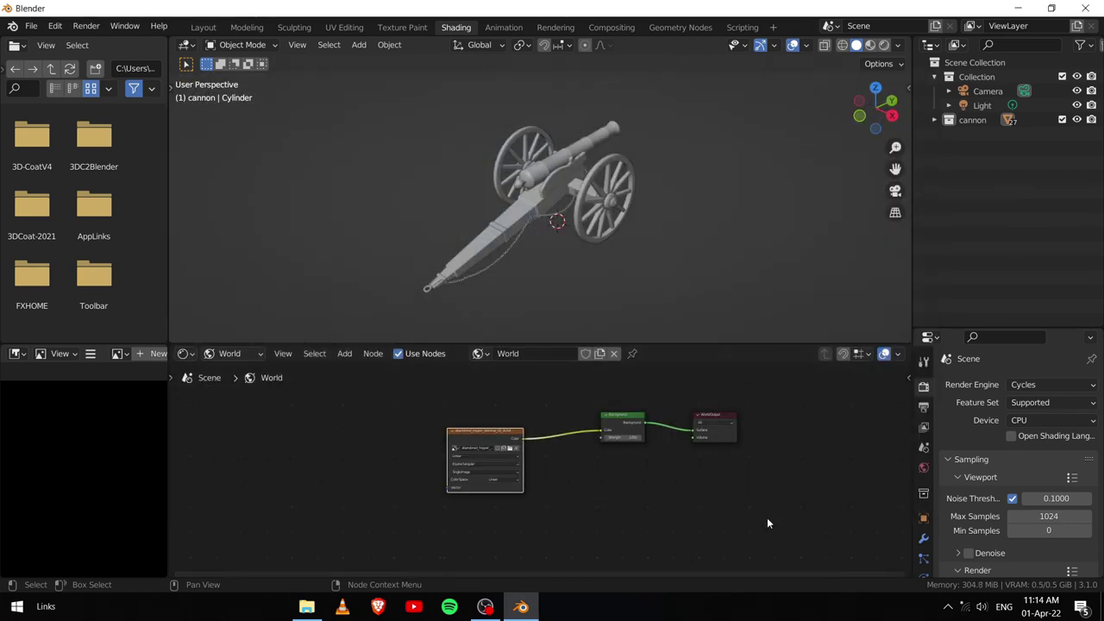
Step: View the rendered, textured cannon in the Layout workspace from the side
left_click(202, 27)
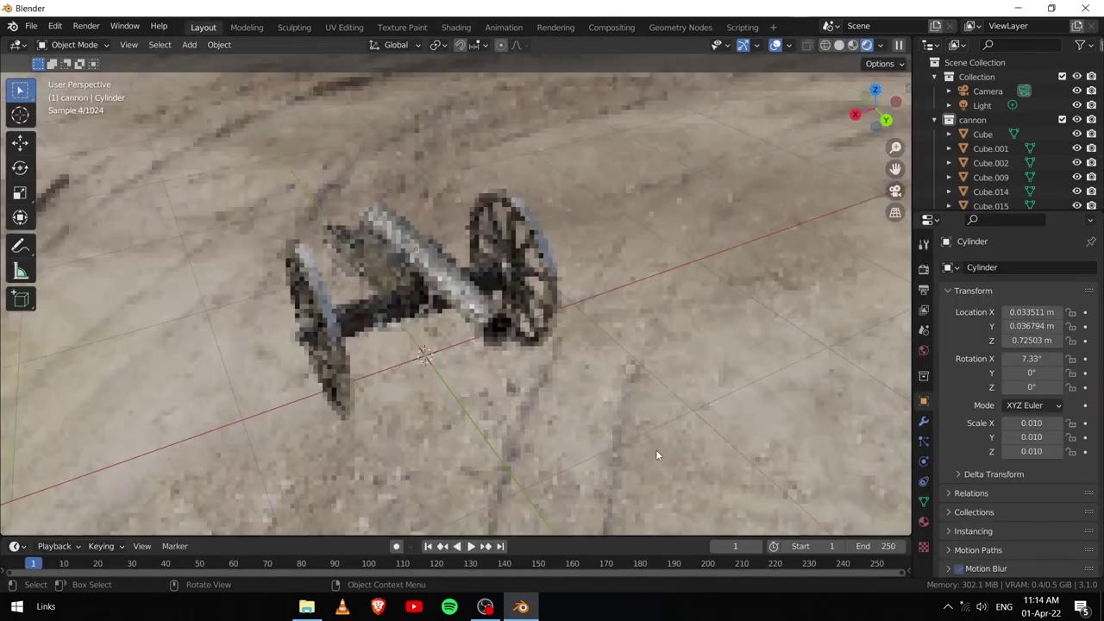
middle_click_drag(639, 423, 598, 443)
scroll(724, 406, "up", 3)
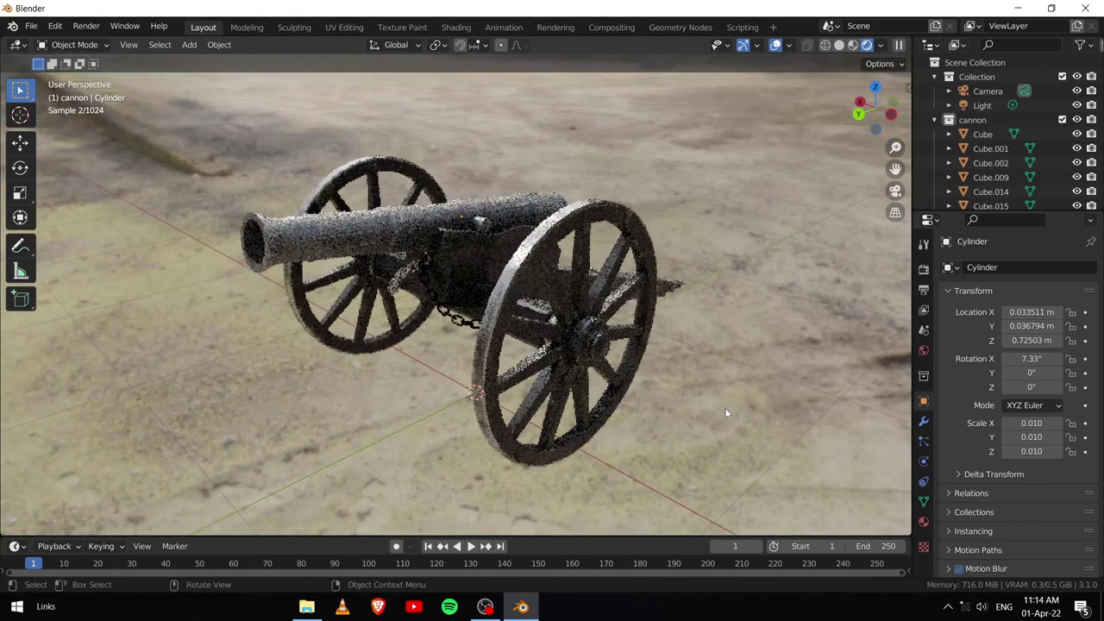
mouse_move(702, 412)
middle_mouse_down()
mouse_move(774, 407)
mouse_move(712, 399)
mouse_move(830, 361)
middle_mouse_up()
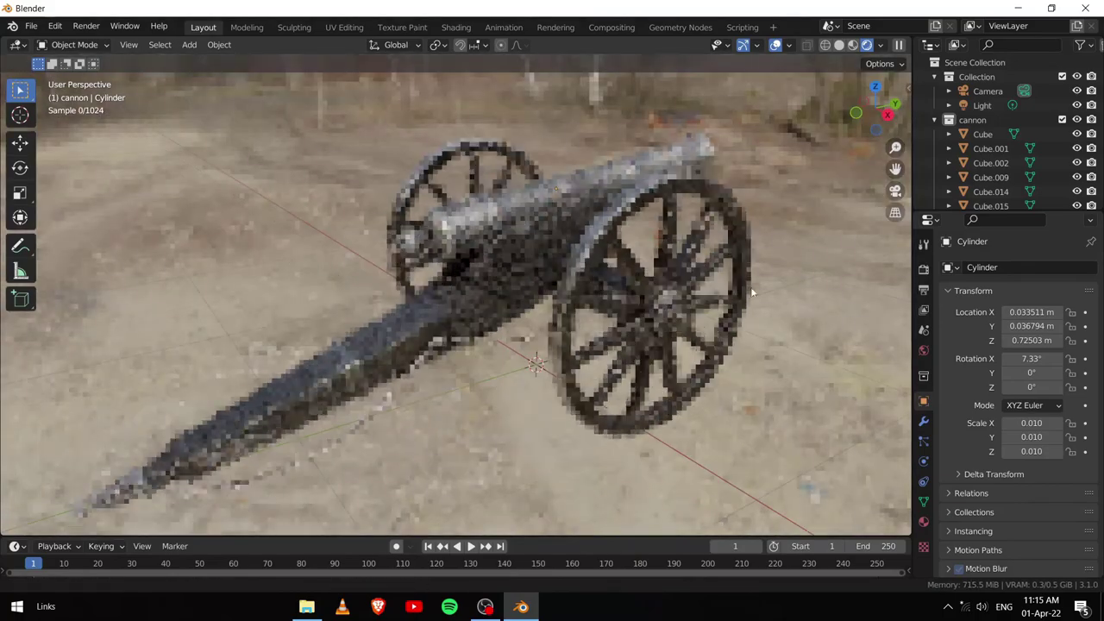